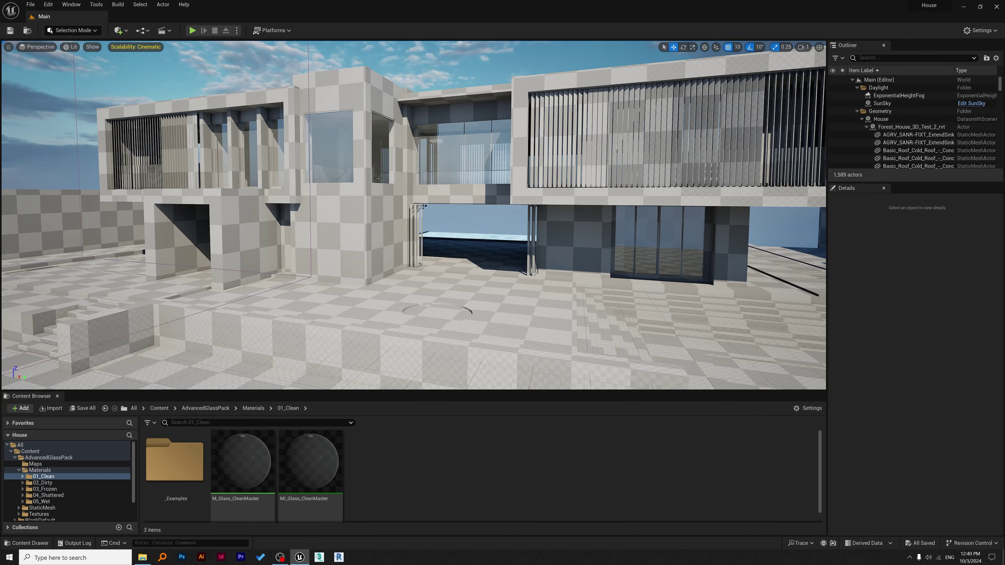
Step: Check the quality levels set in the engine scalability groups
scroll(378, 179, up, 5)
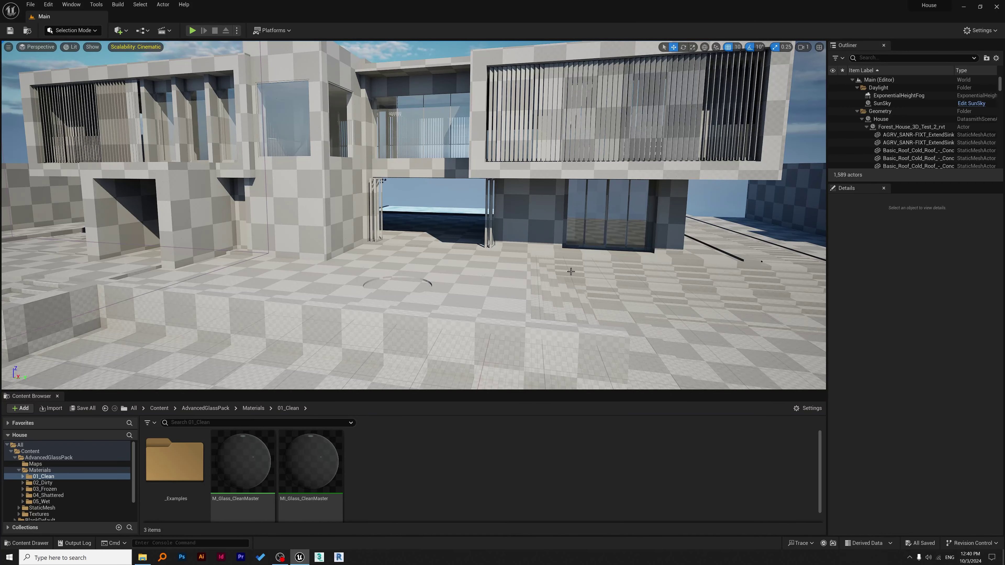
scroll(516, 293, down, 3)
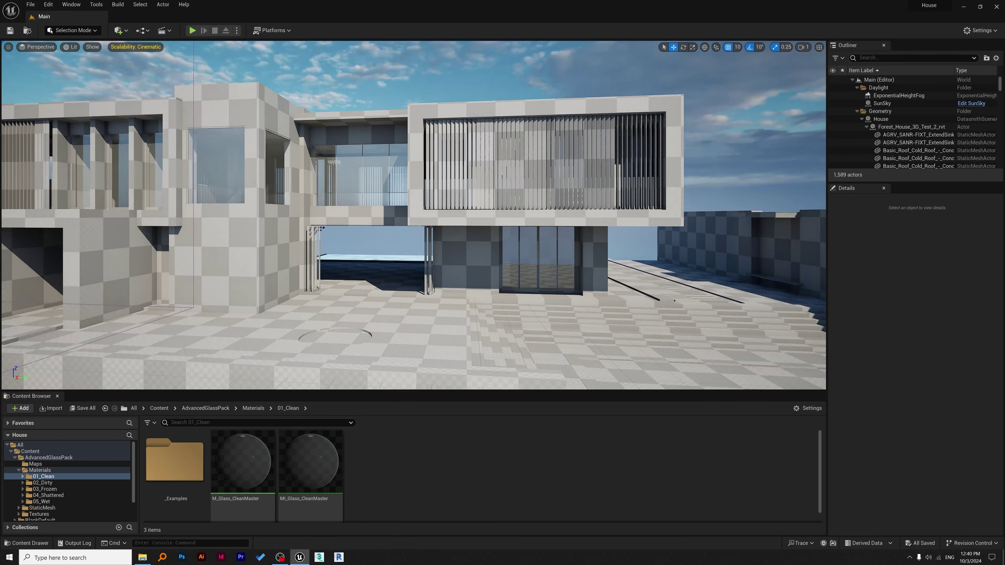
scroll(414, 215, up, 10)
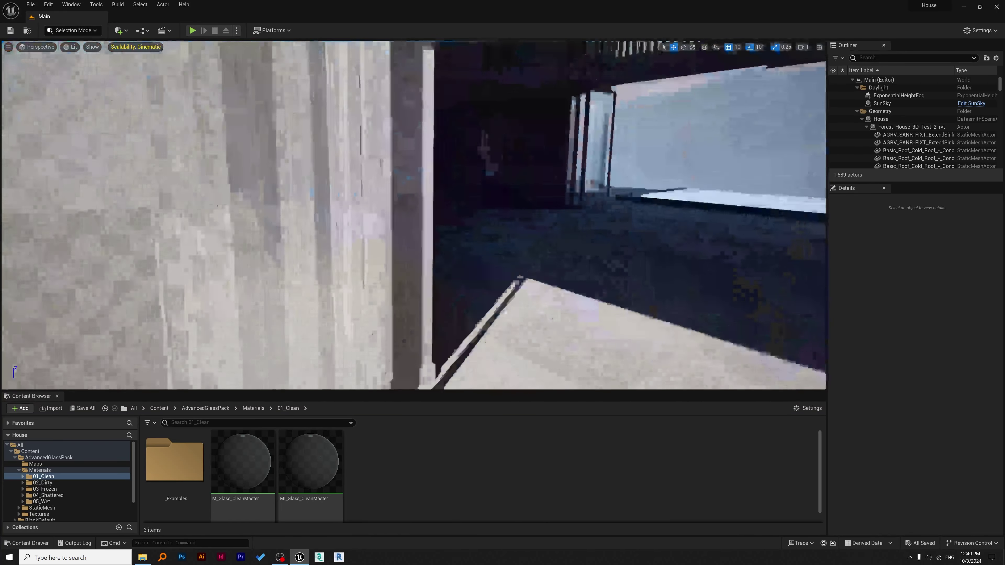
scroll(414, 215, down, 10)
click(980, 30)
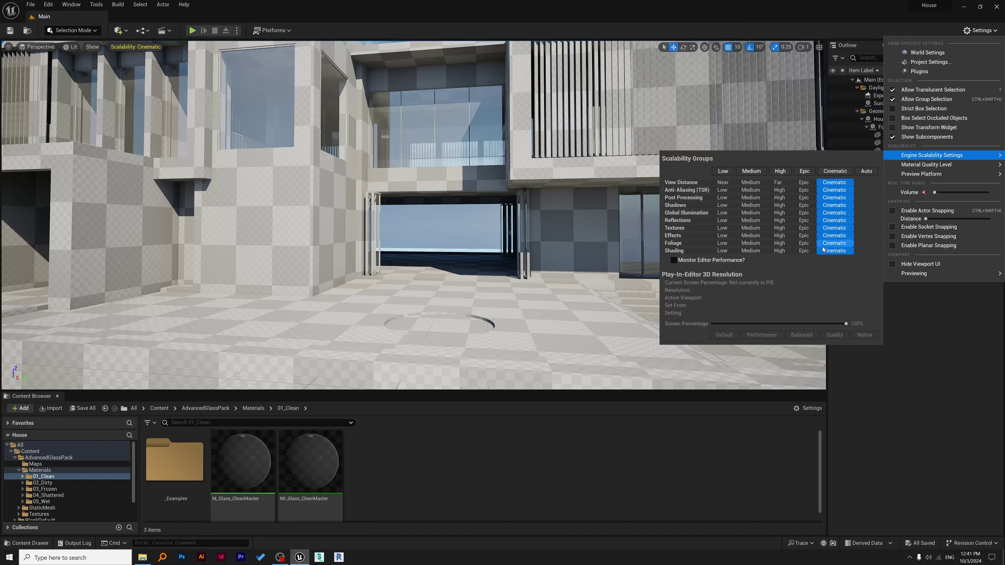
click(769, 9)
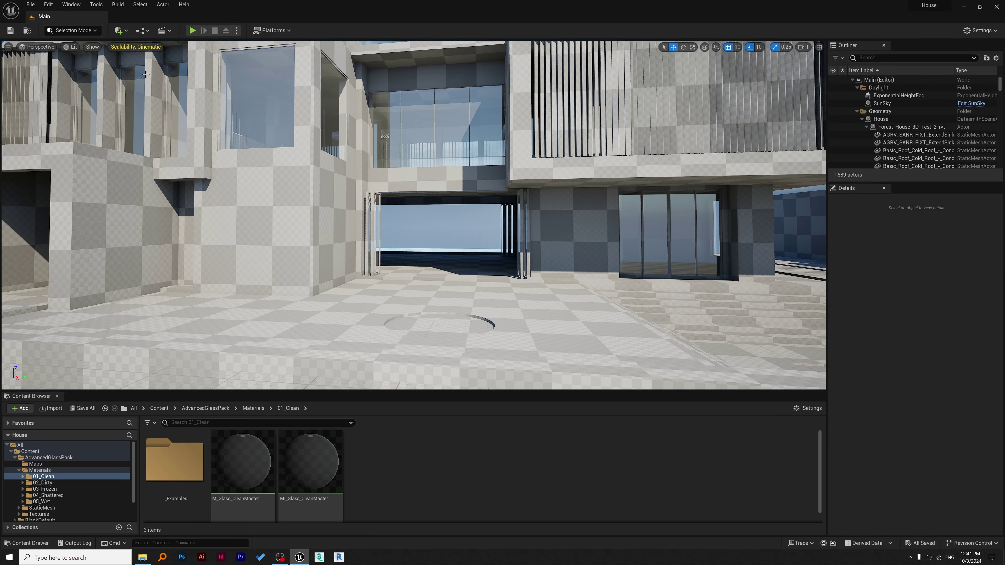
Step: Try a custom viewport screen percentage override of 100 and turn the override back off
click(9, 47)
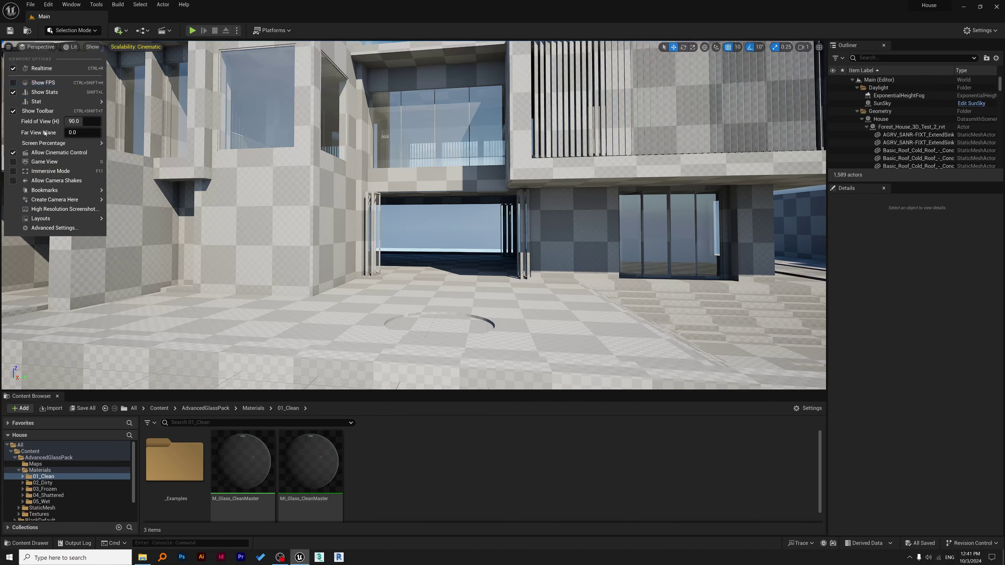
mouse_move(54, 145)
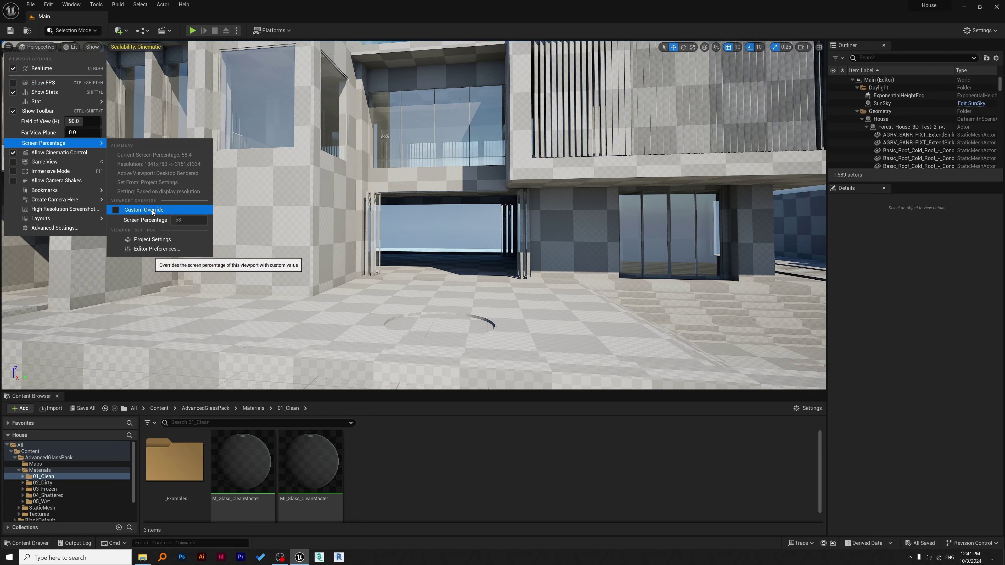
click(123, 213)
click(184, 219)
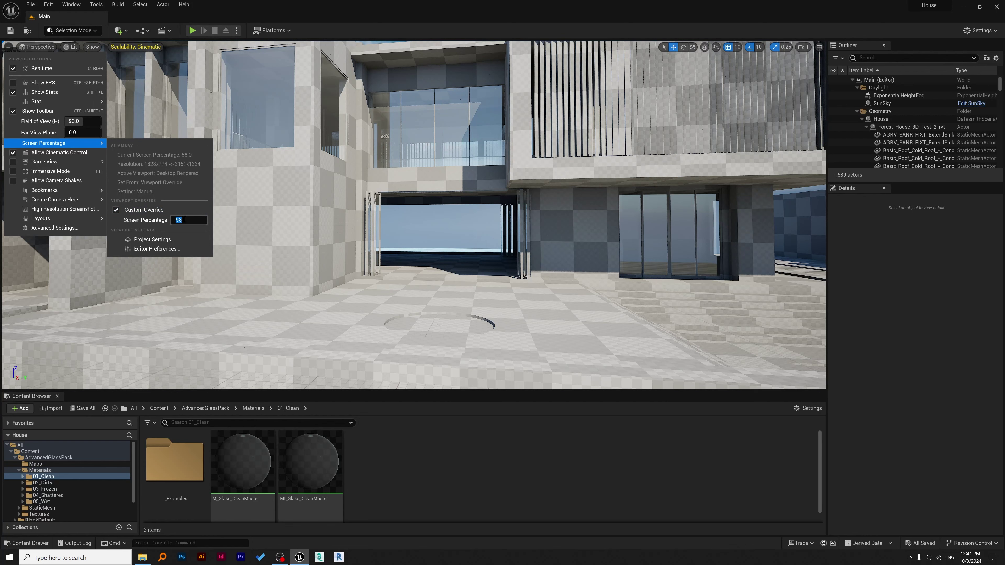
text(100)
click(115, 210)
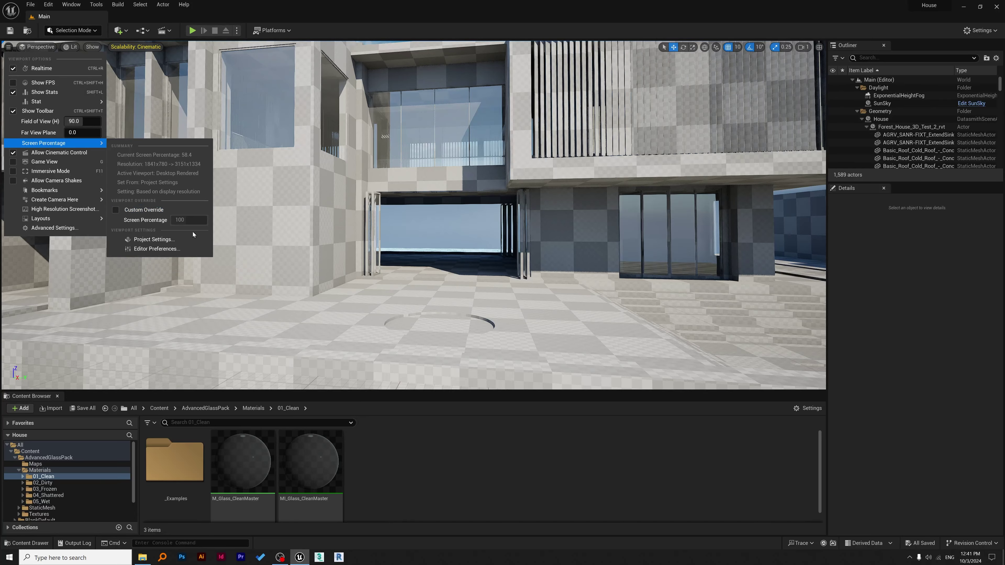
Step: Turn on the FPS display in the viewport
key(s)
mouse_move(403, 222)
right_down()
mouse_move(429, 224)
mouse_move(399, 227)
right_up()
key(w)
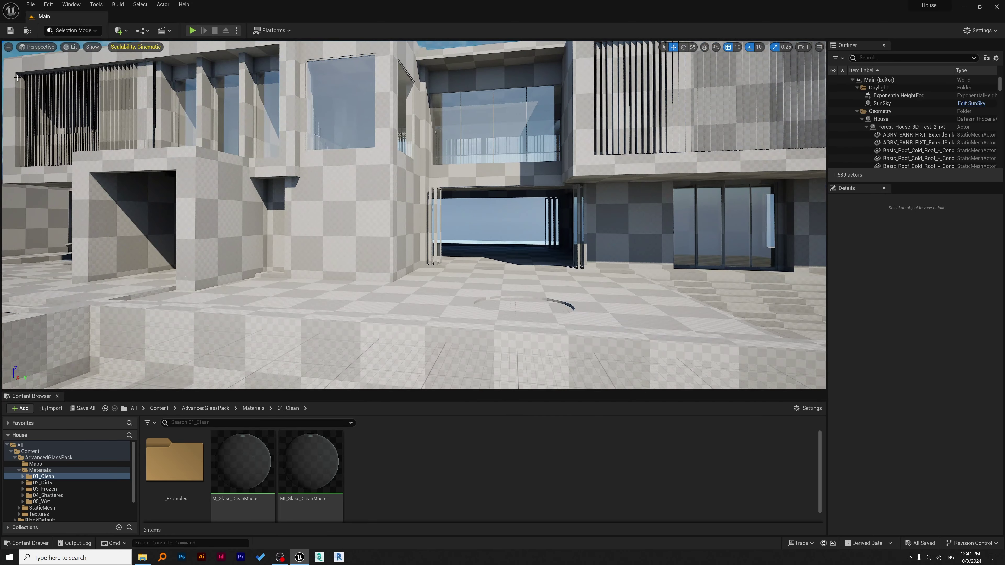
click(7, 48)
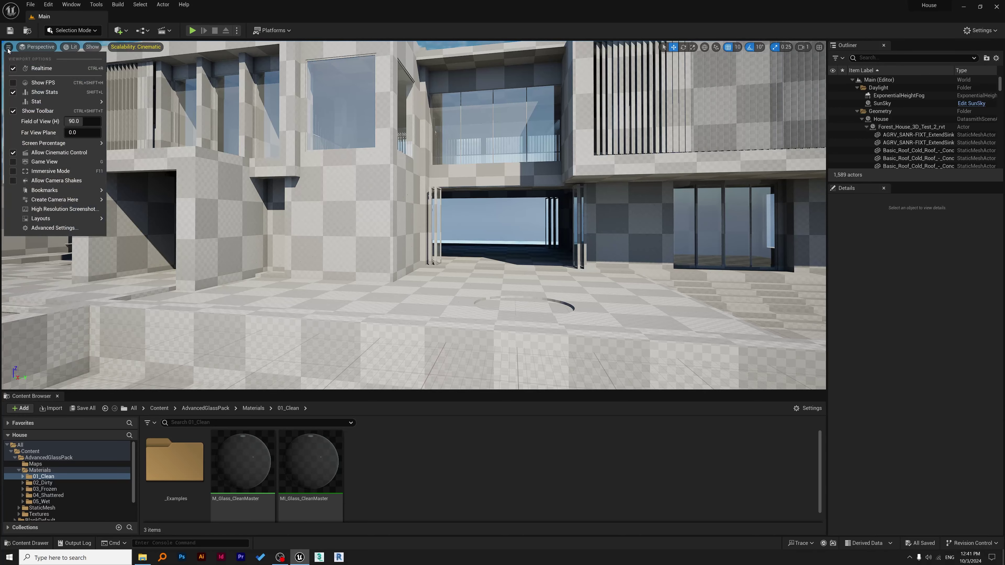
click(44, 87)
right_drag(44, 87, 79, 91)
key(w)
right_drag(788, 140, 788, 140)
key(w)
key(w)
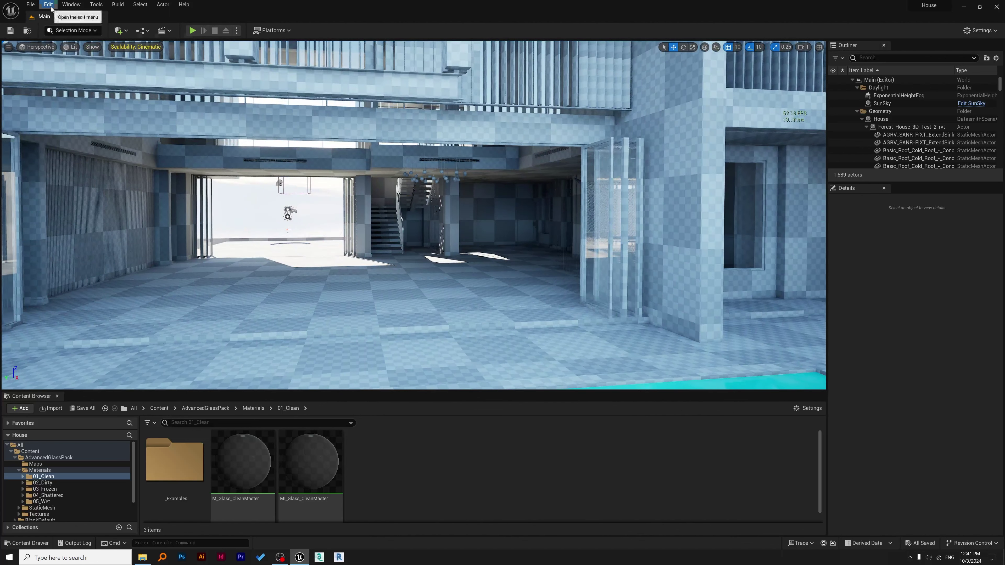
Step: Review the Engine - Rendering section of the project settings, including global illumination, reflections, Lumen, shadows and ray tracing, and close it
click(48, 5)
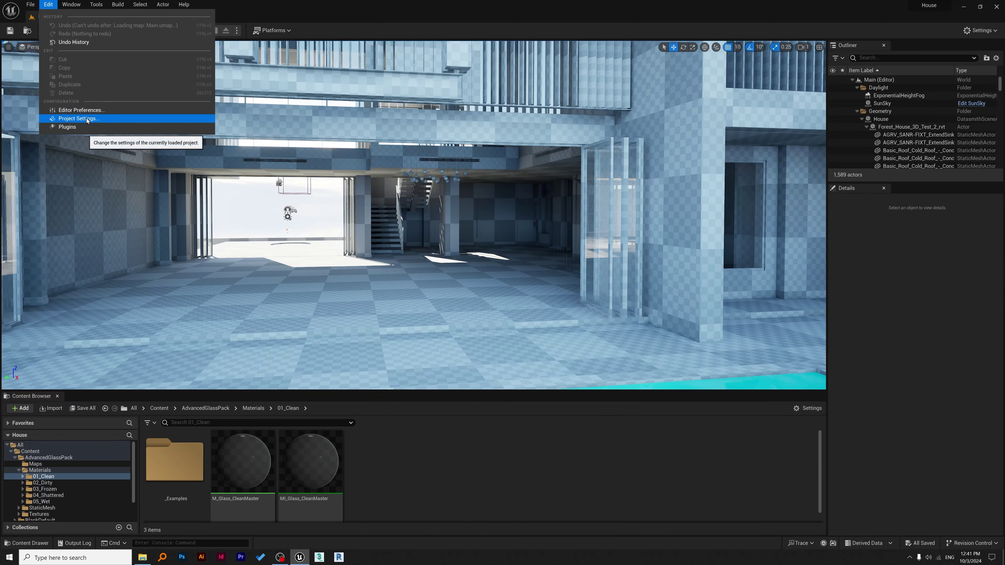
click(83, 118)
drag(366, 194, 360, 272)
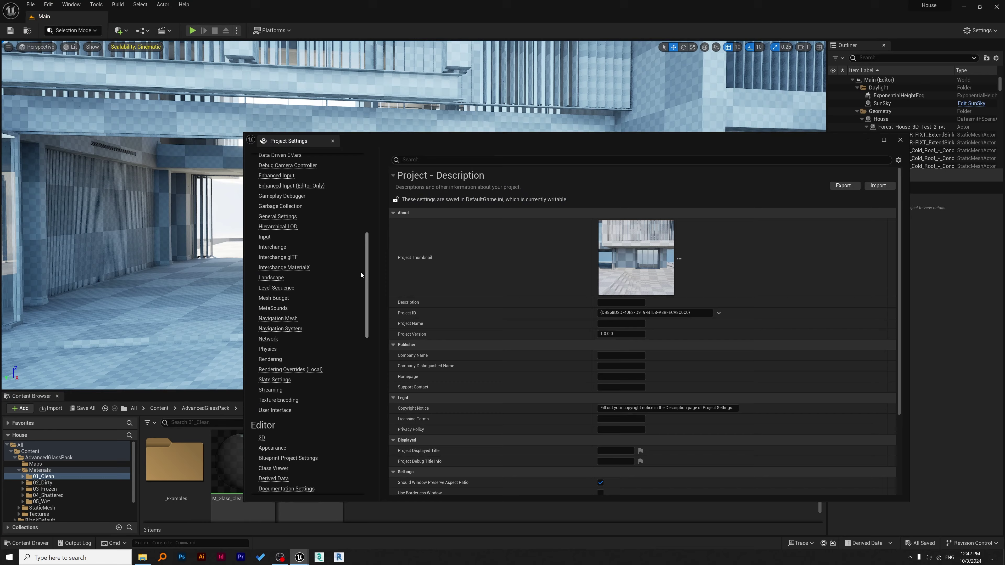
click(271, 360)
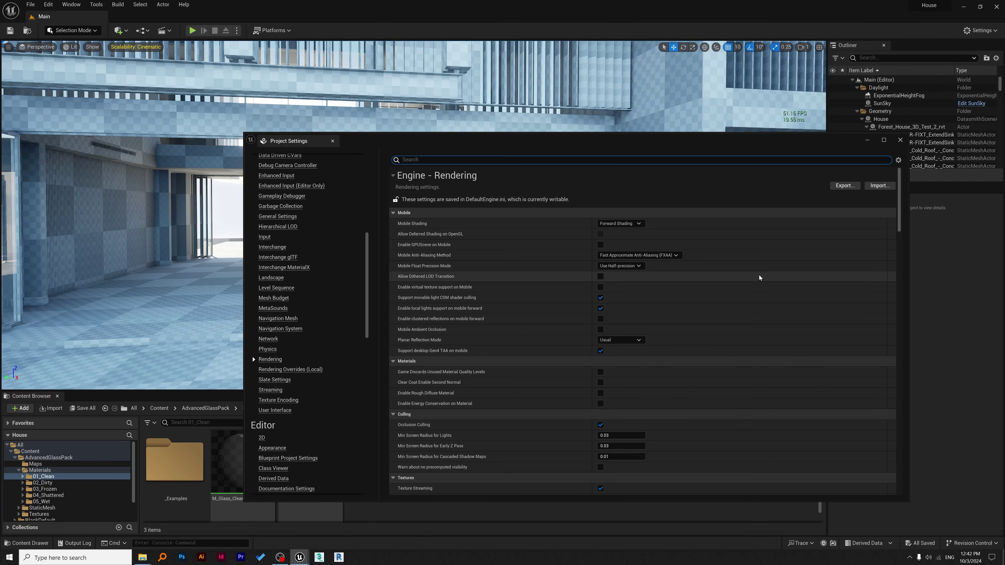
drag(897, 198, 884, 274)
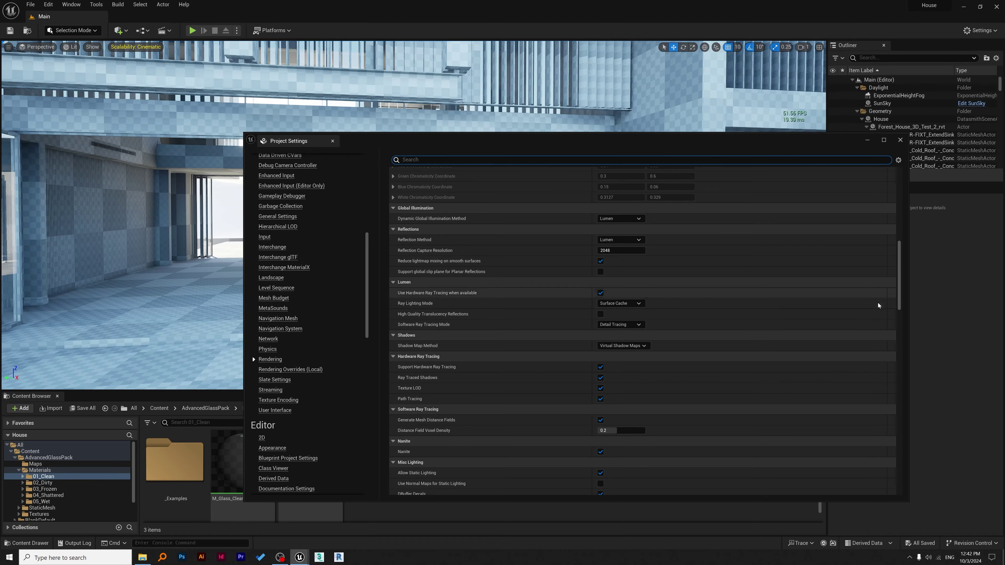
drag(898, 292, 894, 209)
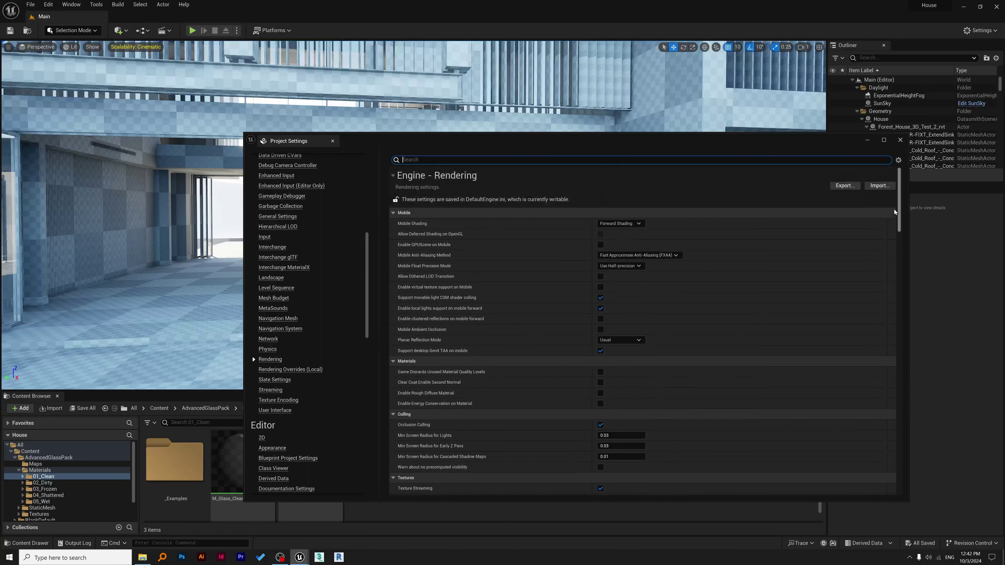
click(900, 140)
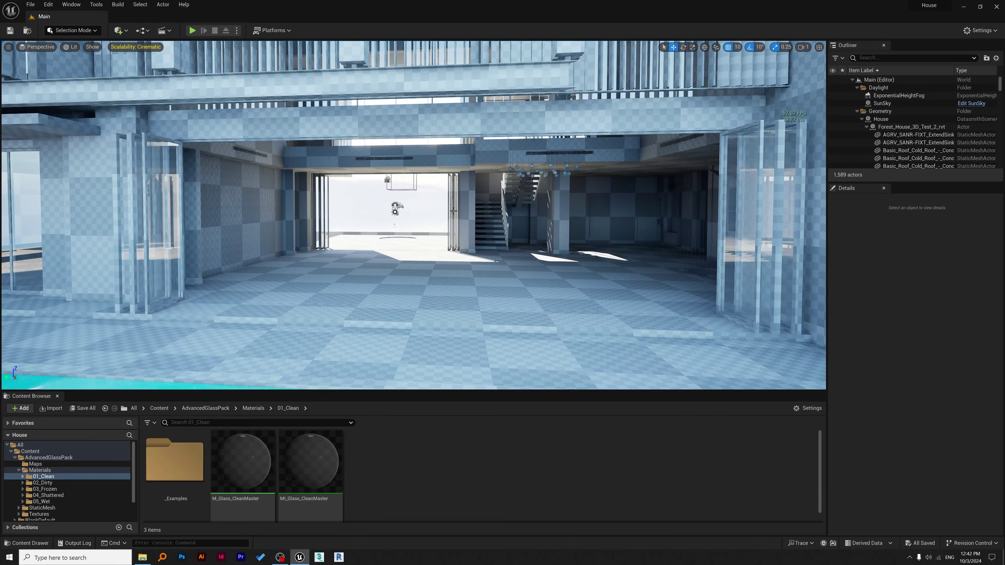
Step: Set the Source Angle of the SunSky actor's DirectionalLight to 0.8
right_drag(554, 222, 672, 237)
right_drag(414, 216, 348, 216)
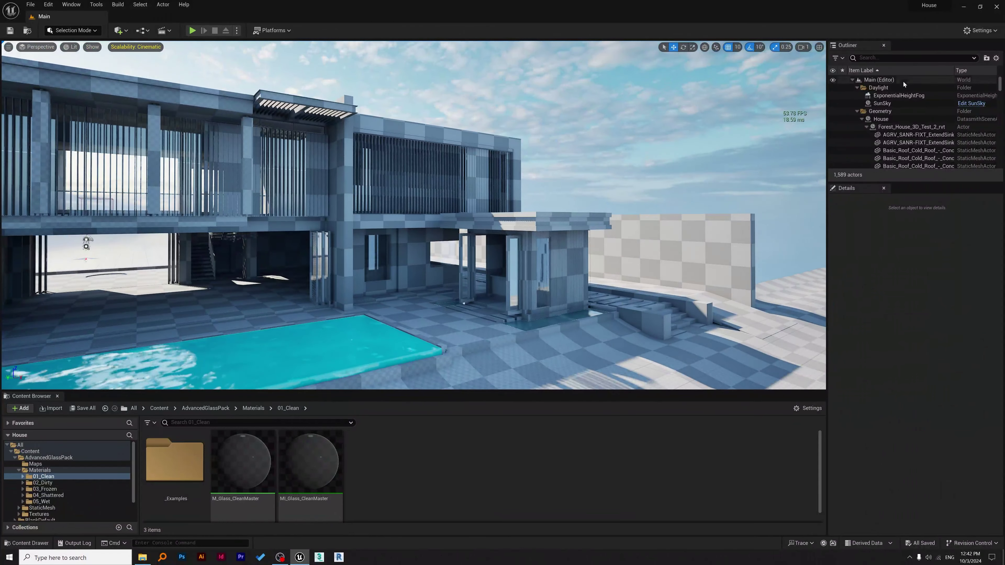
click(882, 104)
click(873, 251)
click(925, 376)
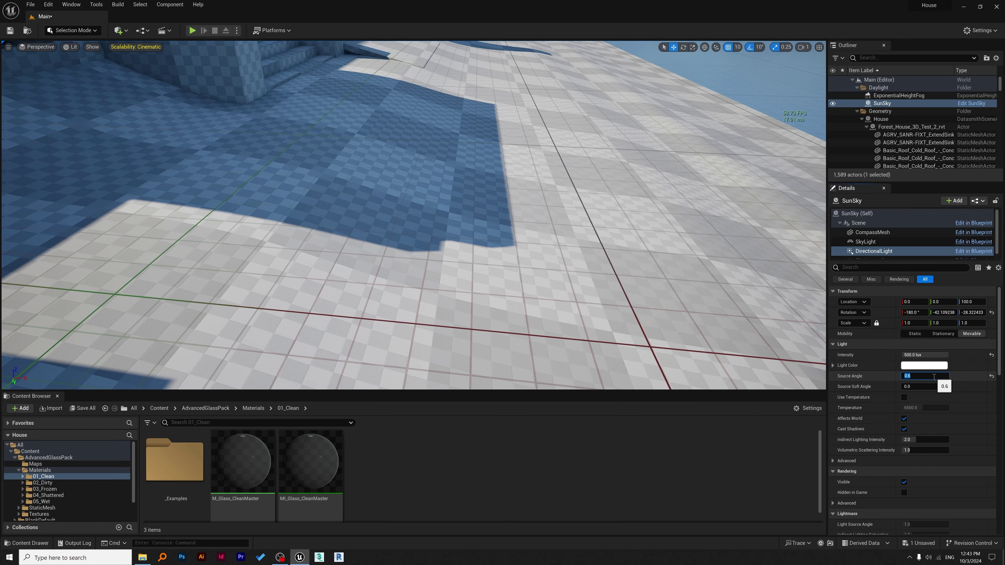
text(0.8)
key(Return)
Step: Collapse the Daylight and Geometry folders, select the PostProcessVolume and expand its Exposure settings
right_drag(411, 214, 365, 176)
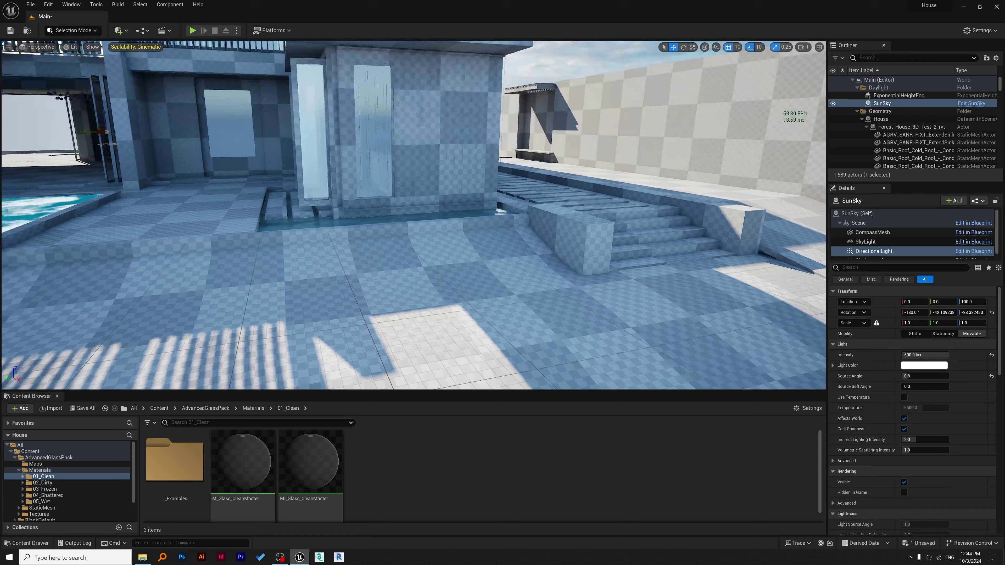
right_drag(411, 214, 391, 213)
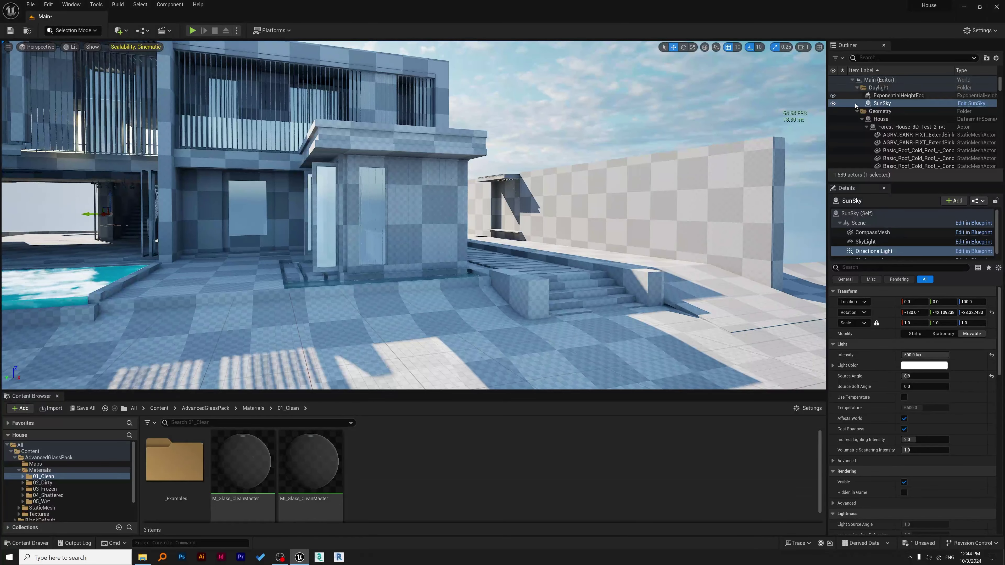
click(857, 88)
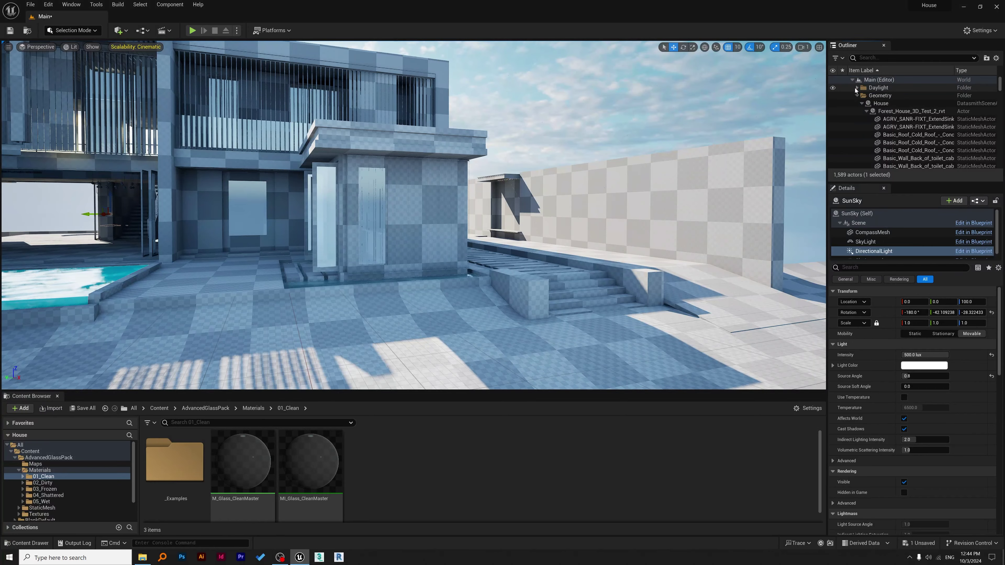
click(857, 96)
click(888, 111)
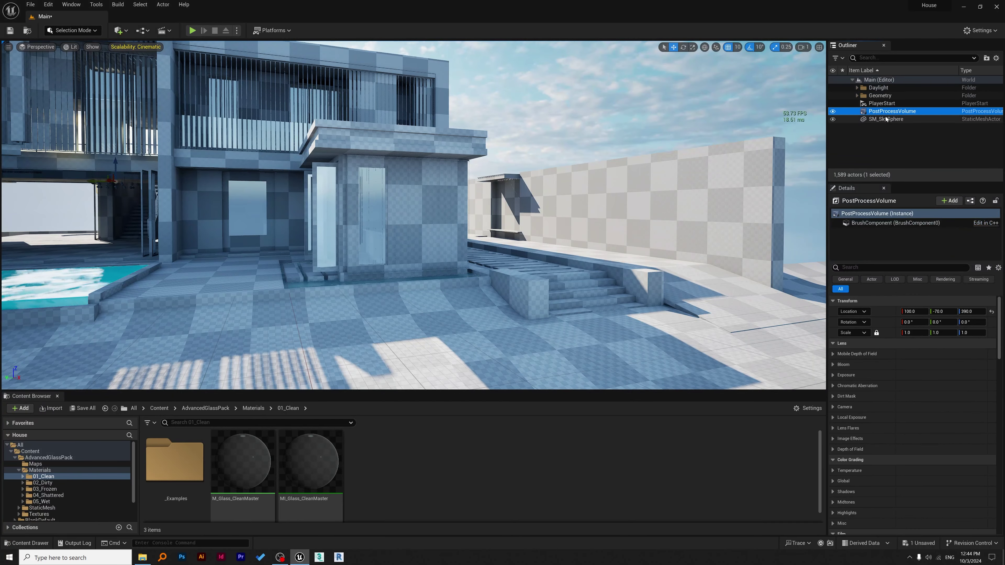
click(838, 374)
Step: Enable the Metering Mode, Exposure Compensation, Min EV100 and Max EV100 overrides in the PostProcessVolume's Exposure settings
mouse_move(313, 206)
right_down()
mouse_move(325, 206)
mouse_move(301, 210)
mouse_move(316, 207)
right_up()
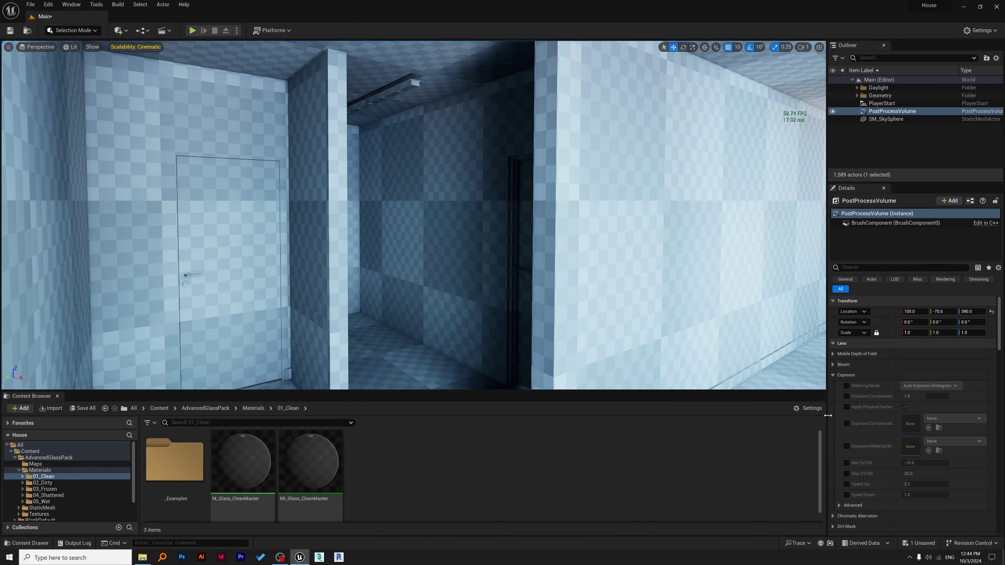
click(846, 386)
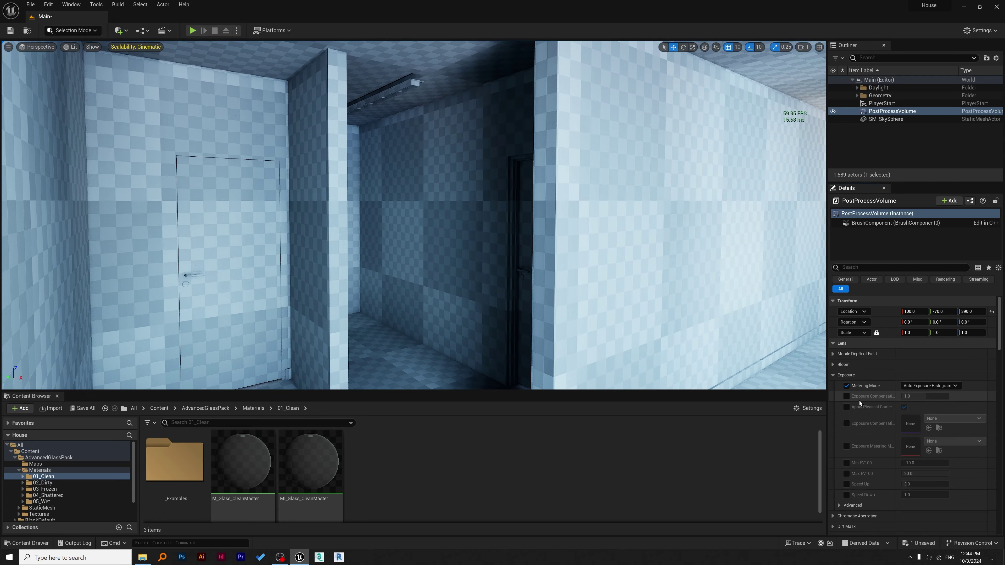
click(846, 397)
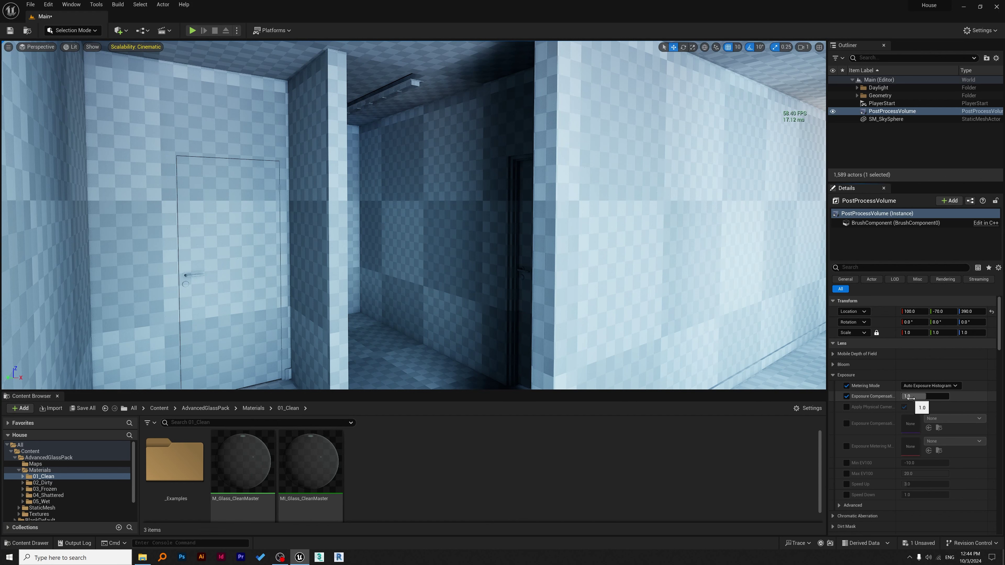
click(847, 465)
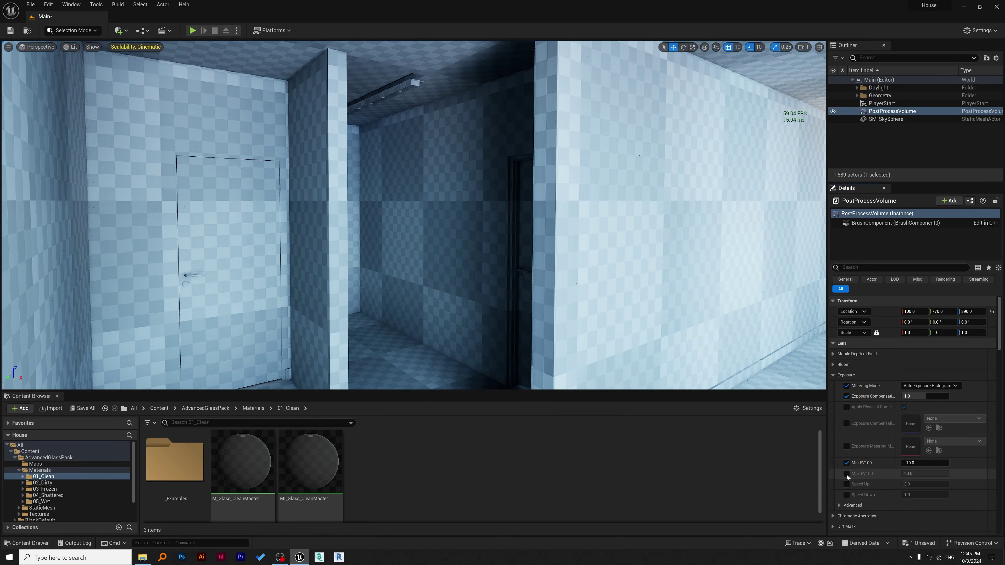
click(846, 473)
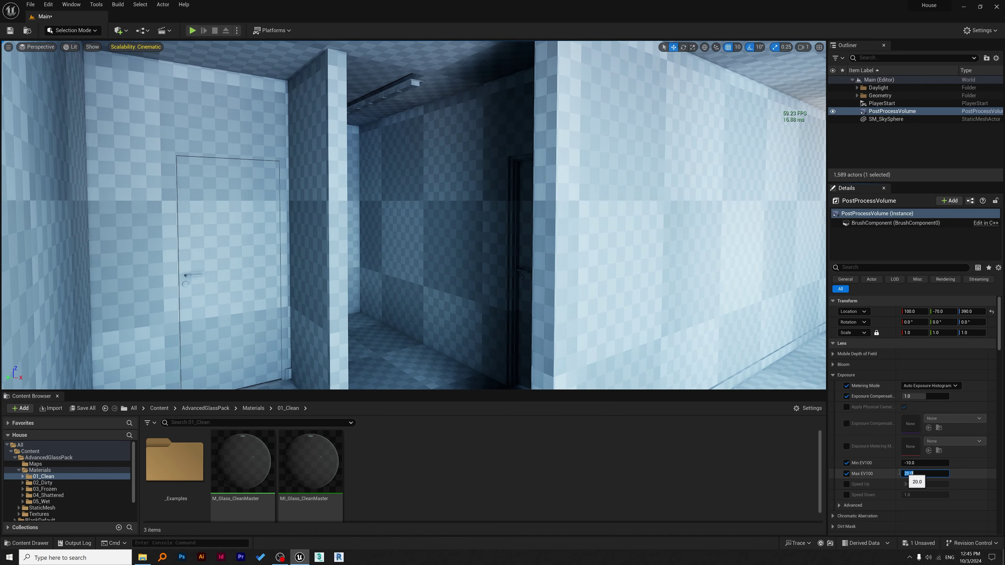
Step: Set the PostProcessVolume's Max EV100 to 10
click(917, 473)
key(w)
right_drag(495, 274, 518, 286)
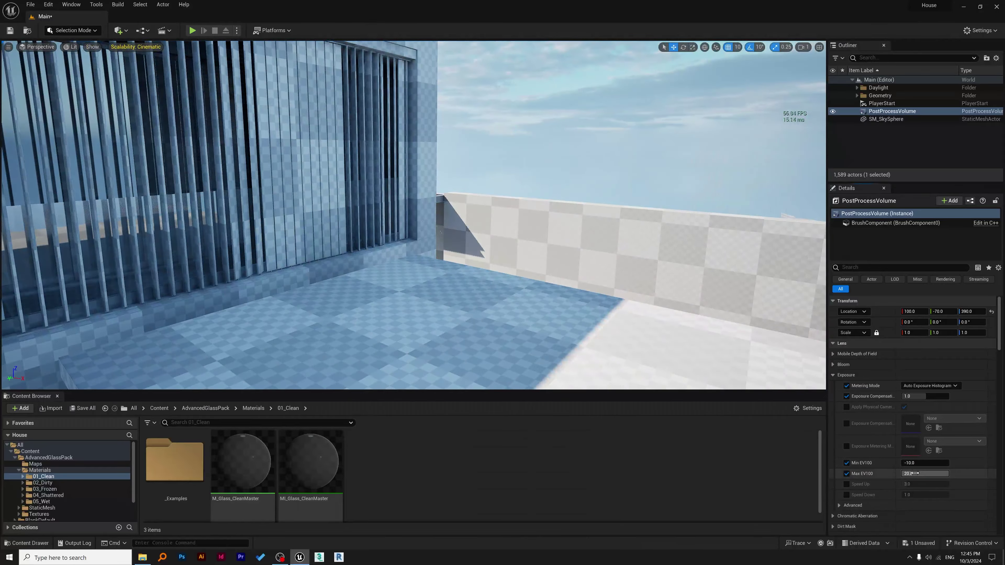
click(915, 474)
text(10)
key(Return)
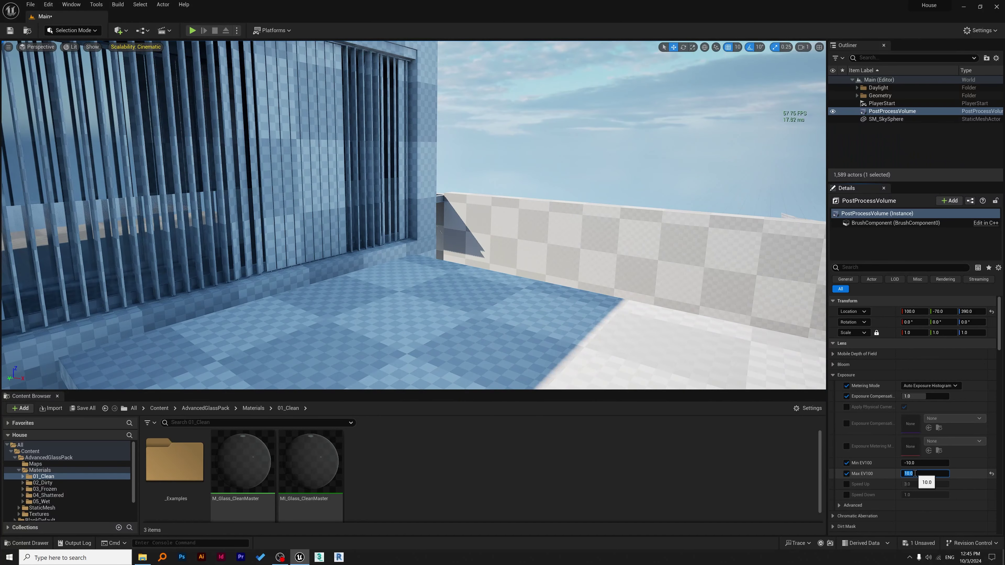
Step: Set the PostProcessVolume's Max EV100 to 6 and check the exposure inside the house
right_drag(510, 253, 488, 286)
key(w)
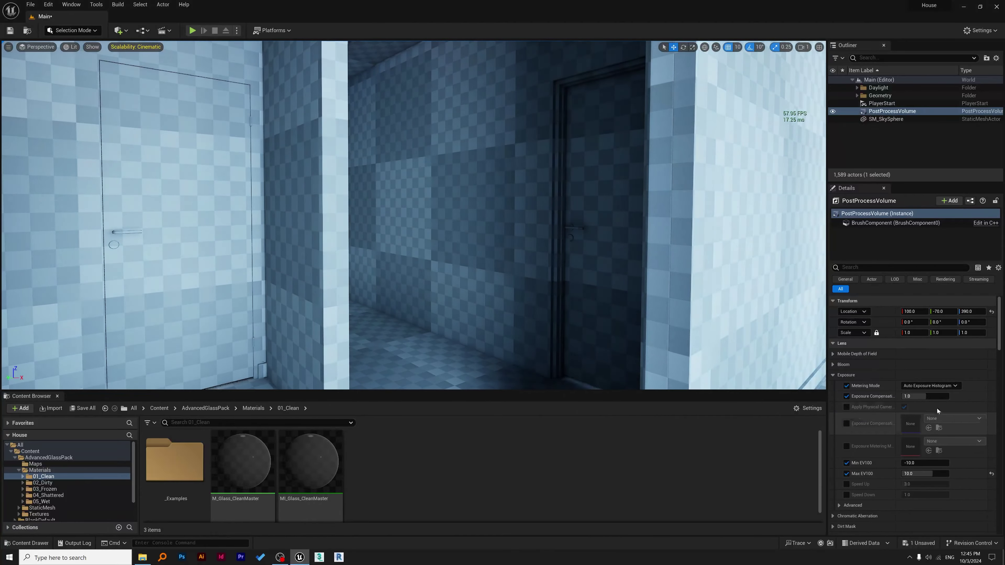
click(927, 472)
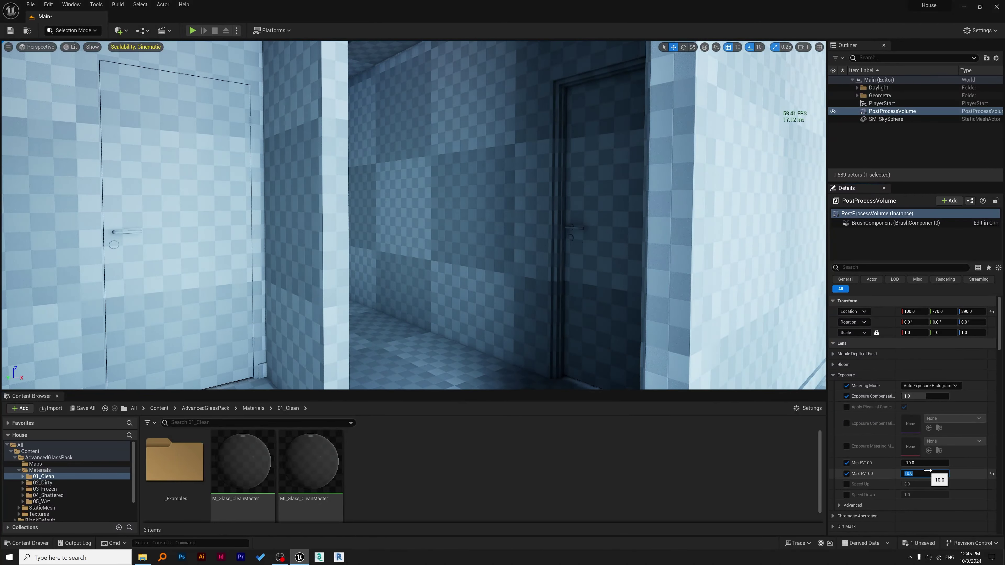
text(6)
key(Return)
right_drag(384, 264, 429, 249)
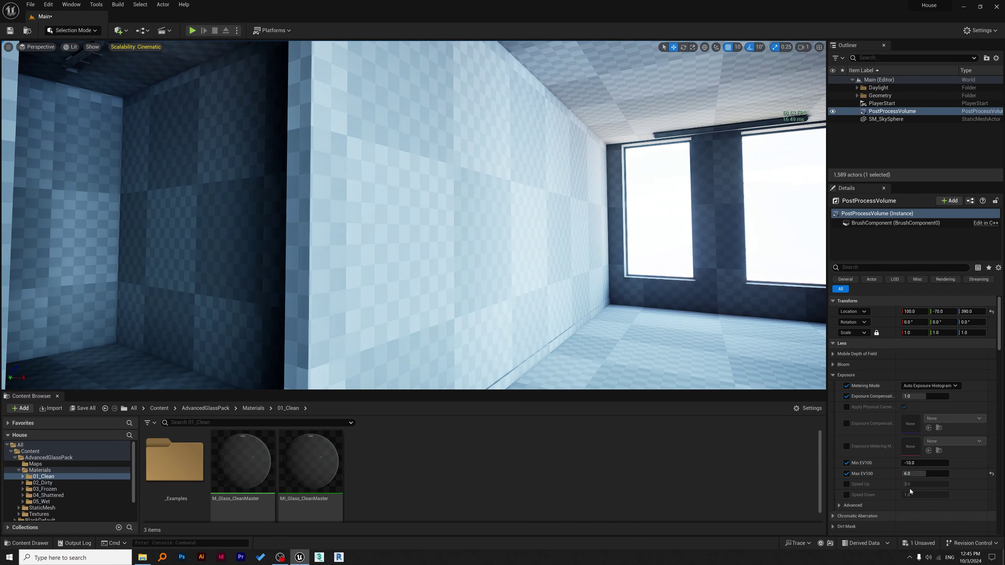
Step: Enable the exposure Speed Up and Speed Down overrides and set Speed Up to 20
click(847, 485)
click(846, 495)
click(913, 485)
text(20)
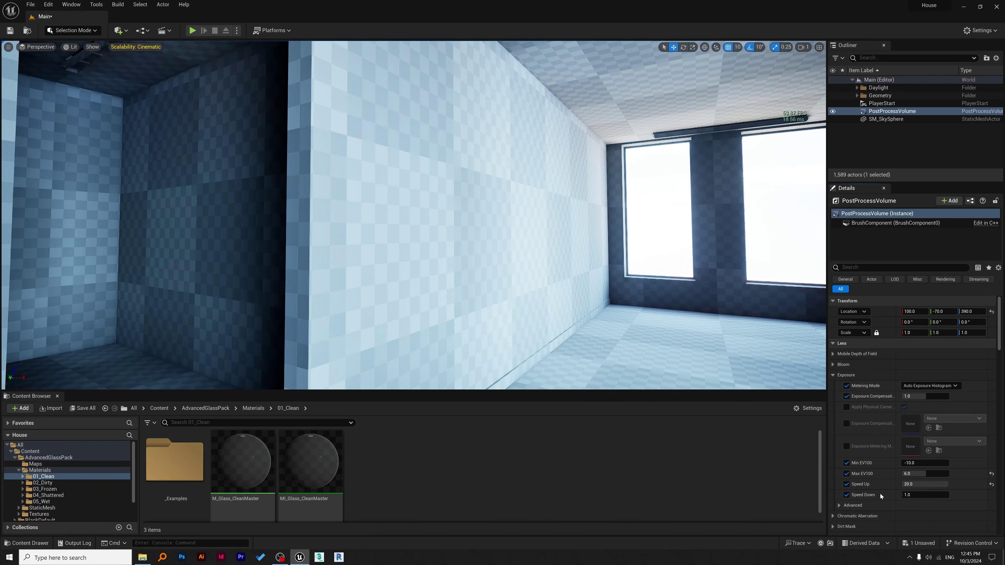
Step: Set the PostProcessVolume's exposure Speed Down to 20
key(Tab)
text(20)
key(Return)
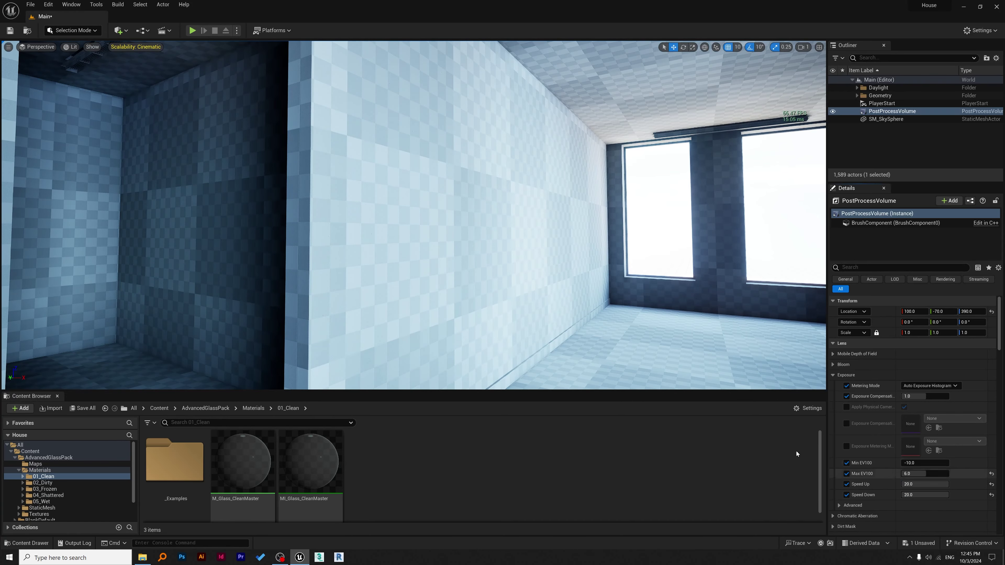
Step: Examine how quickly the exposure adapts while moving between the house exterior and its interior rooms
right_drag(413, 215, 471, 215)
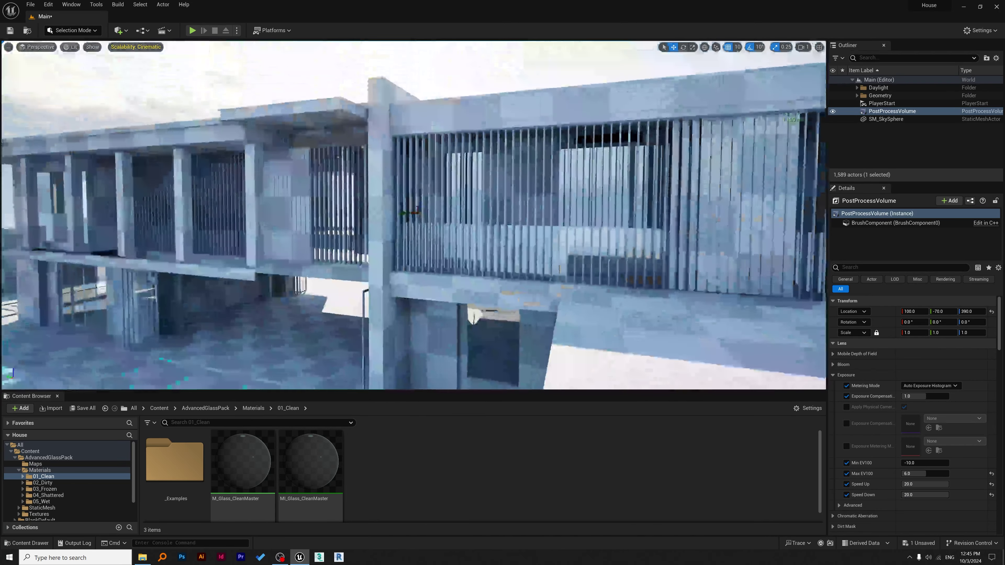
right_drag(413, 214, 435, 215)
key(w)
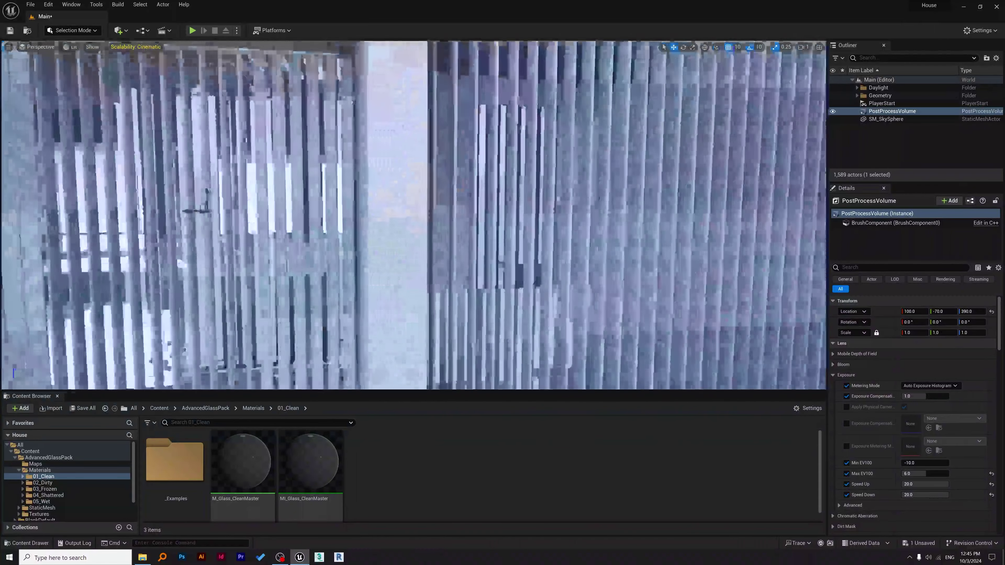
key(w)
right_drag(414, 215, 370, 215)
key(w)
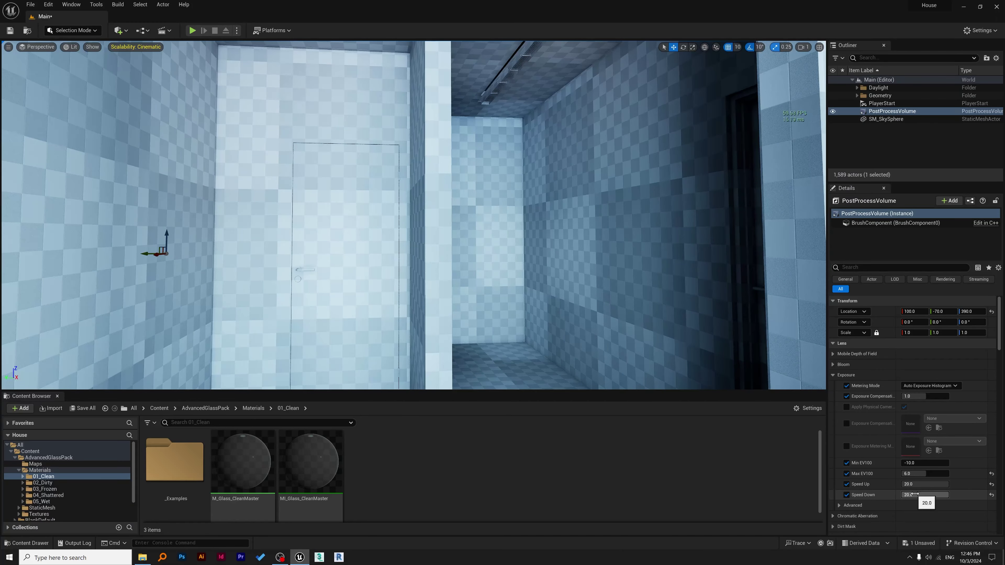
key(s)
right_drag(561, 312, 613, 317)
key(w)
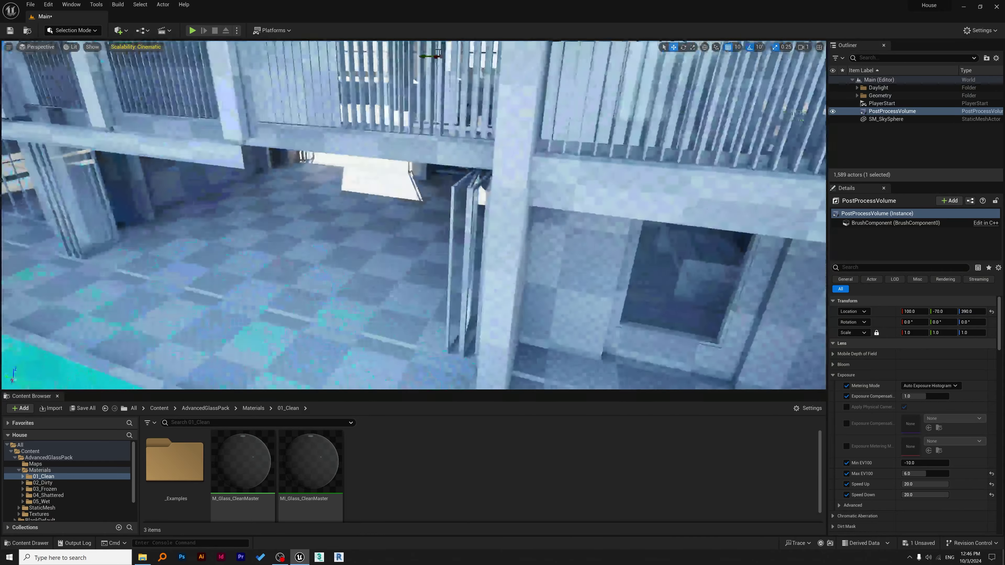
right_drag(613, 318, 613, 315)
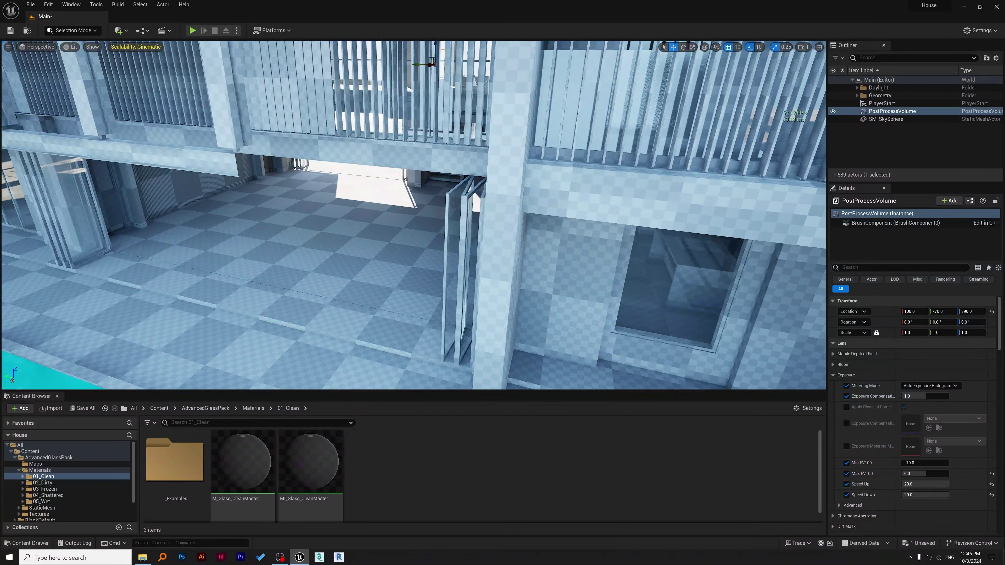
right_drag(613, 315, 494, 295)
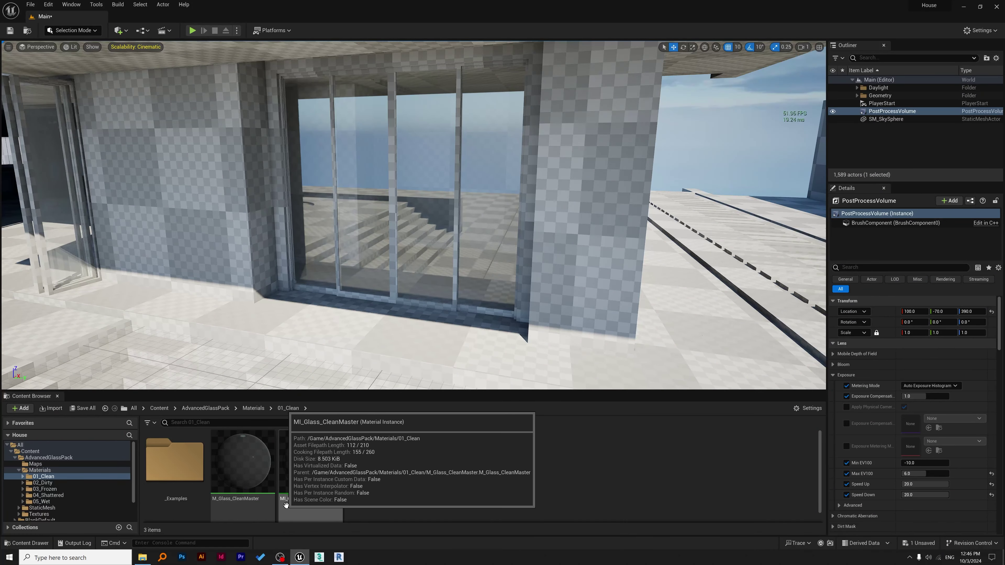
Step: Open the MI_Glass_CleanMaster material instance, enable its Roughness override and raise the value to about 0.52
double_click(318, 453)
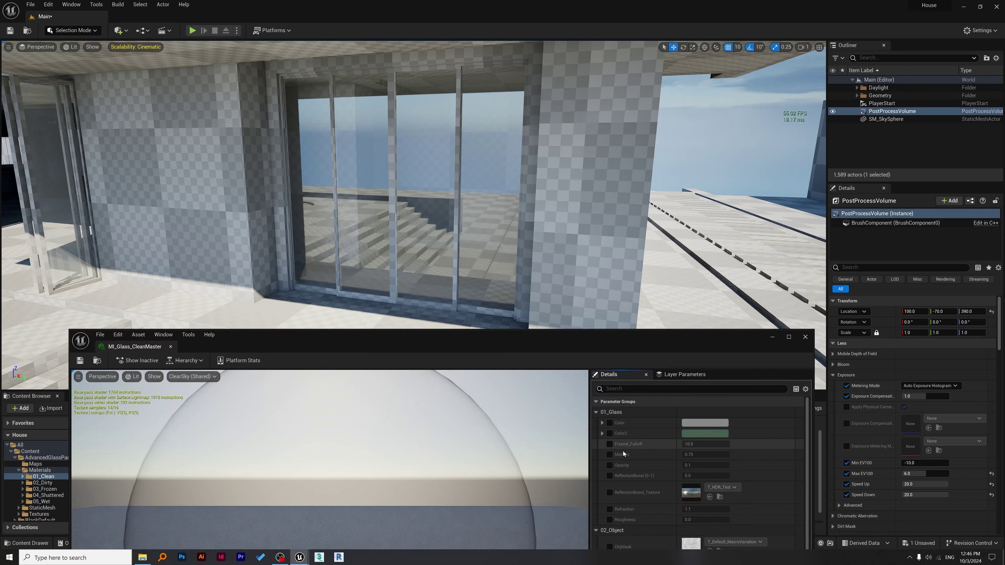
click(609, 520)
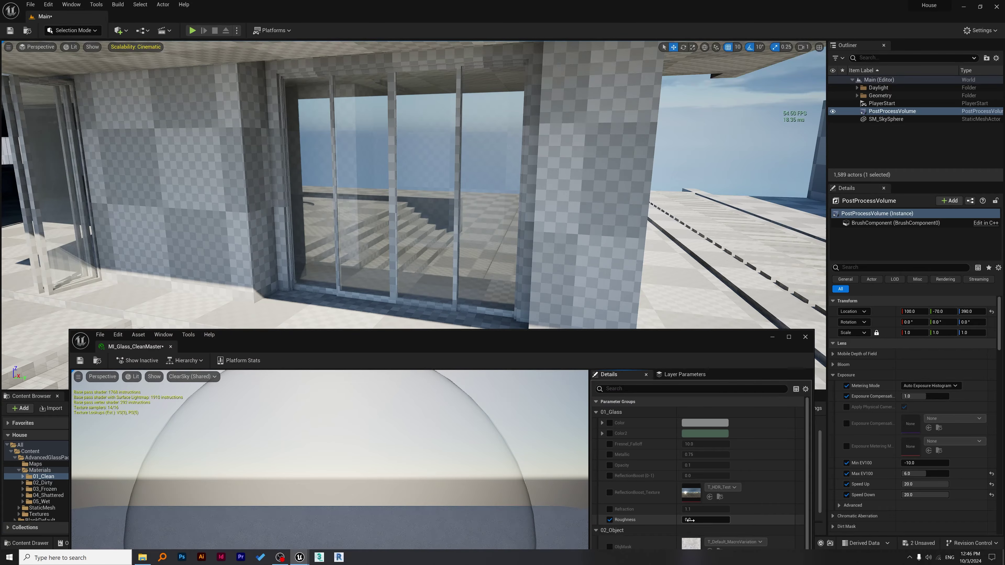
drag(704, 520, 732, 519)
drag(705, 520, 715, 519)
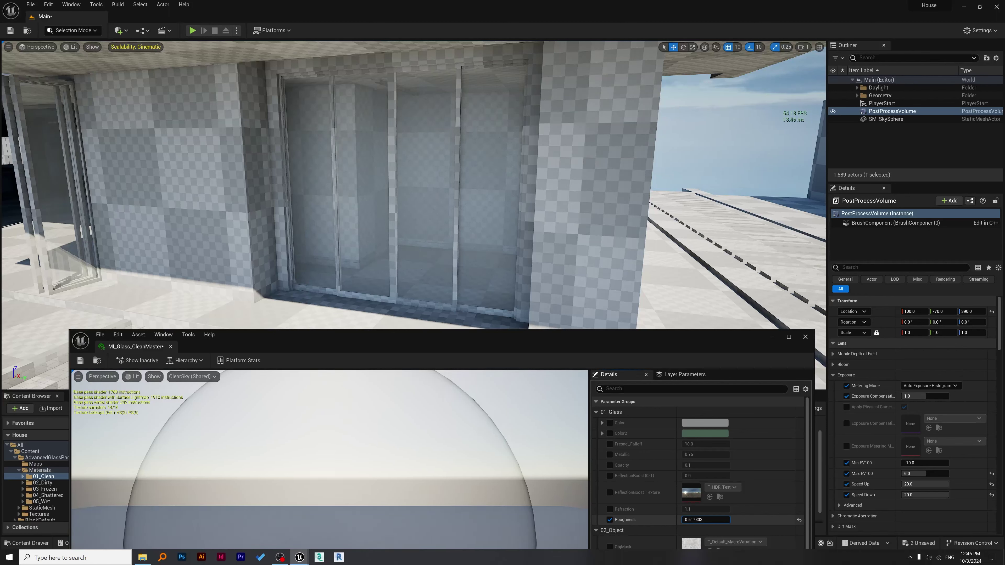
Step: Set the glass material instance's Roughness to 0.6
key(BackSpace)
key(BackSpace)
key(BackSpace)
key(BackSpace)
key(BackSpace)
key(BackSpace)
text(6)
key(Return)
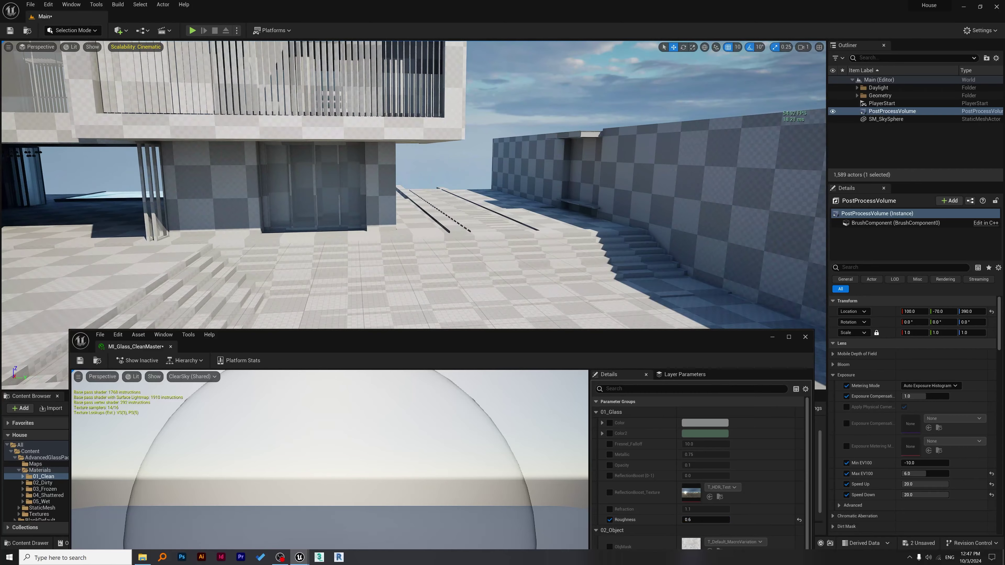
Step: Try Roughness values of 0.5 and 0.4 on the glass material instance
click(721, 519)
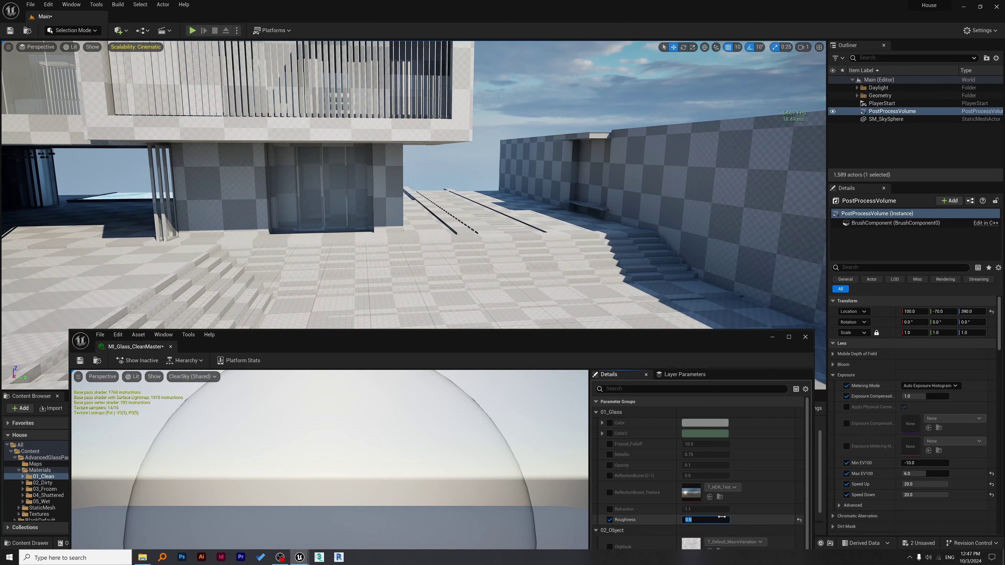
text(0.5)
key(Return)
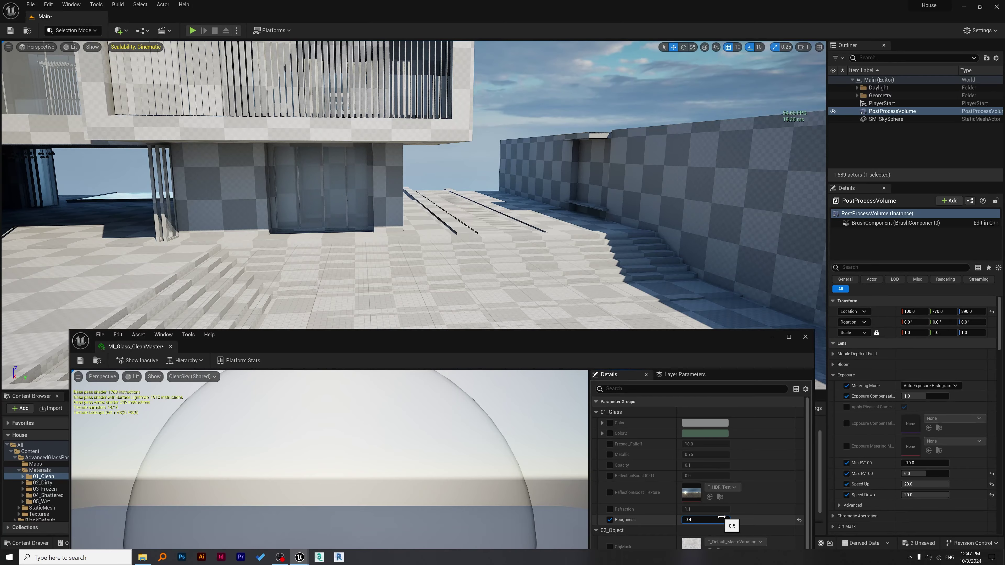
text(0.4)
key(Return)
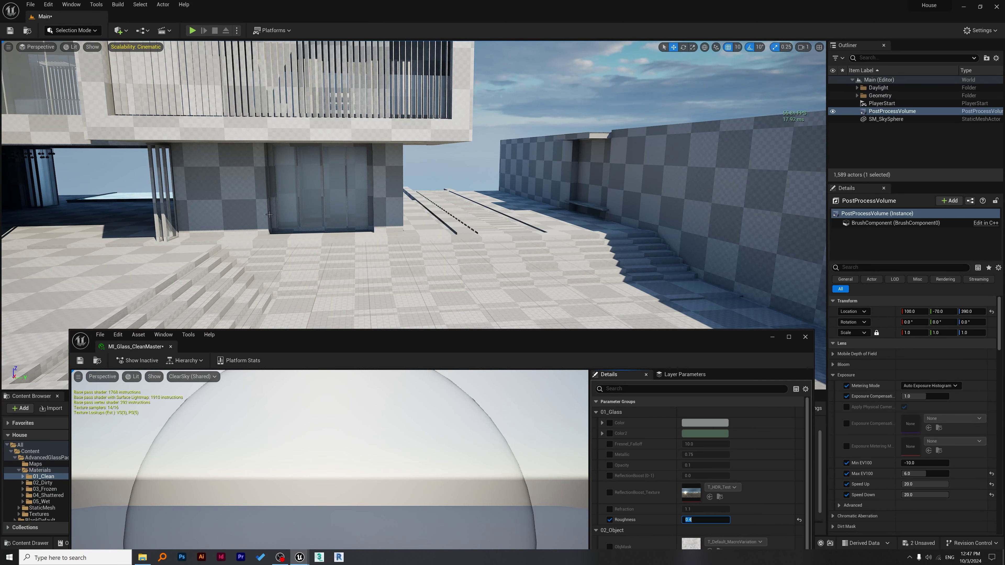
Step: Set the glass Roughness to 0.35, save the MI_Glass_CleanMaster material instance and close its editor
right_drag(395, 198, 356, 193)
click(705, 520)
text(0.35)
key(Return)
click(80, 360)
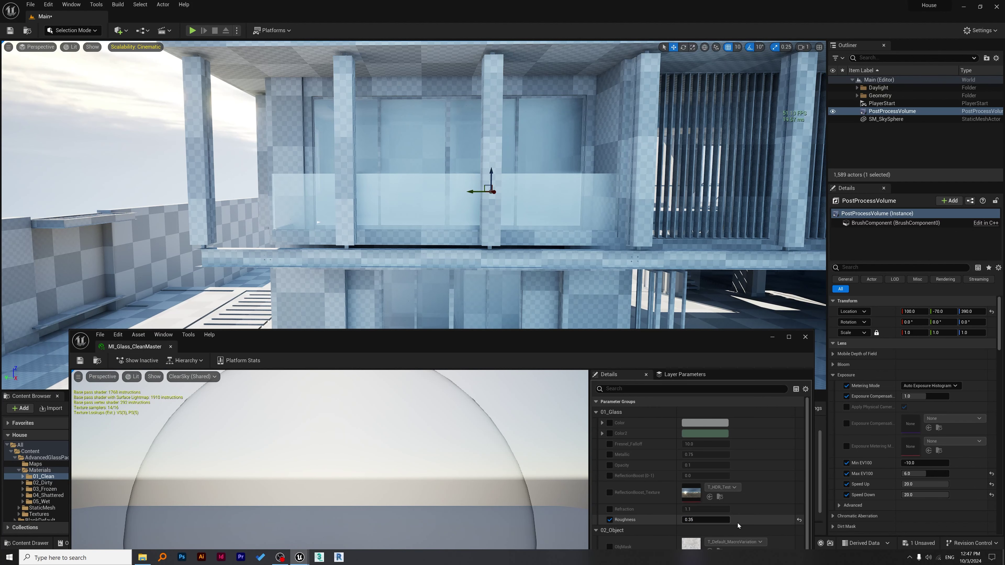
click(805, 337)
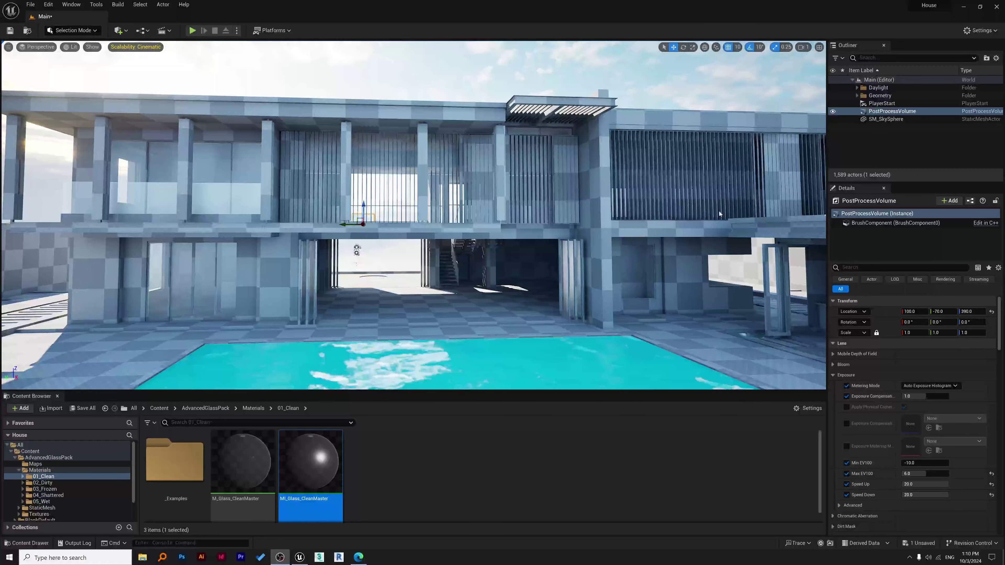
Step: Switch to the Edge browser and open the free PBR materials section of the CGAxis site
click(695, 4)
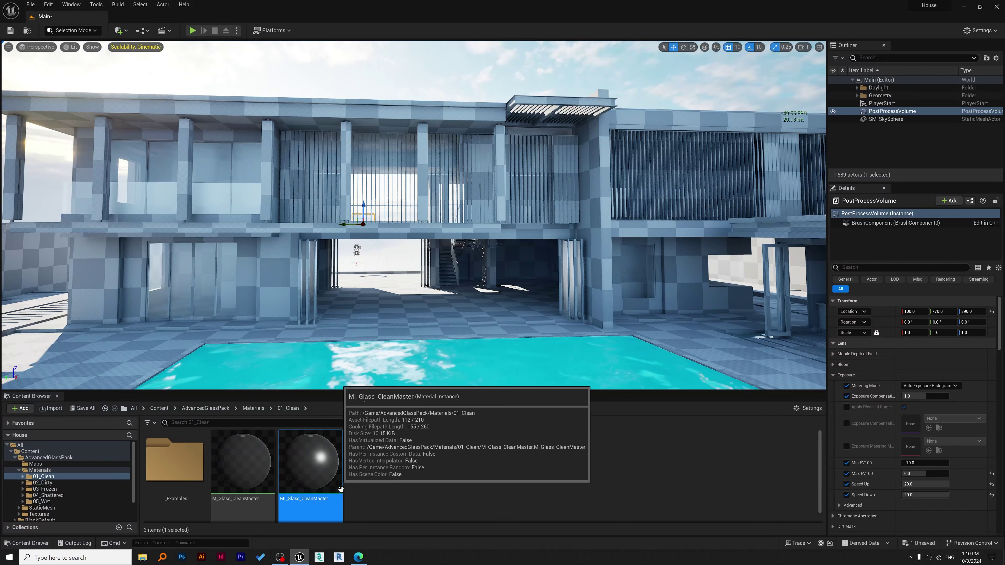
click(358, 557)
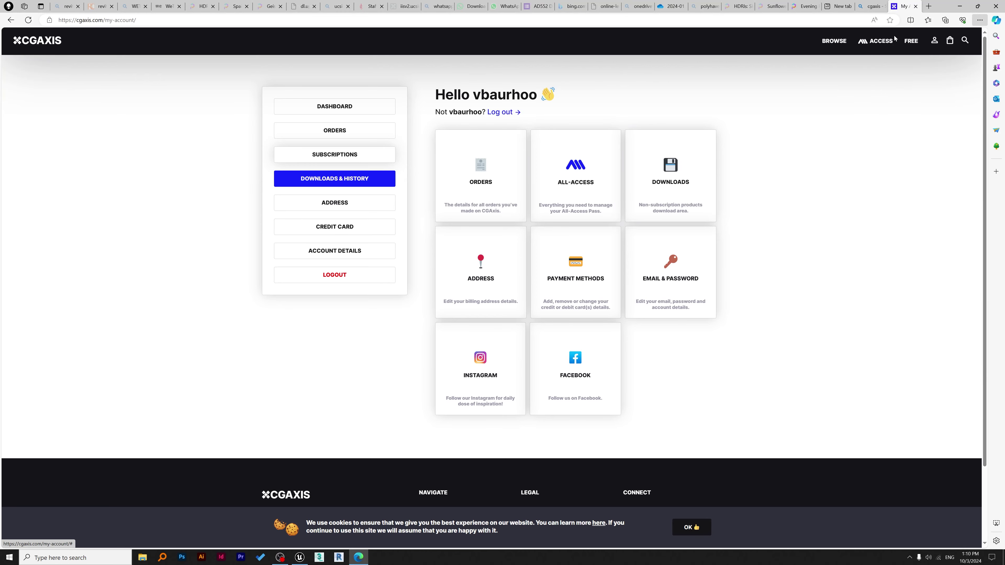
click(910, 45)
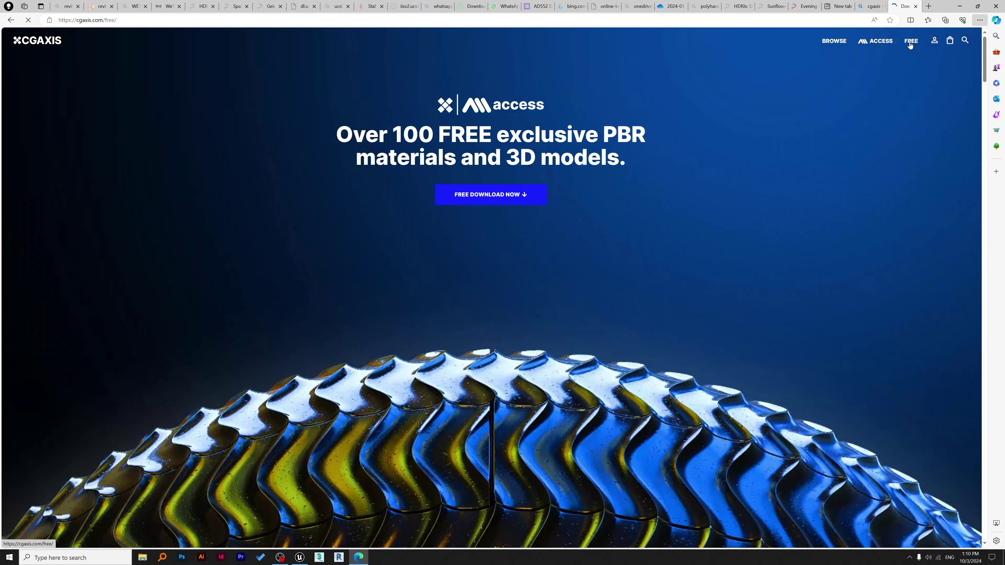
click(515, 195)
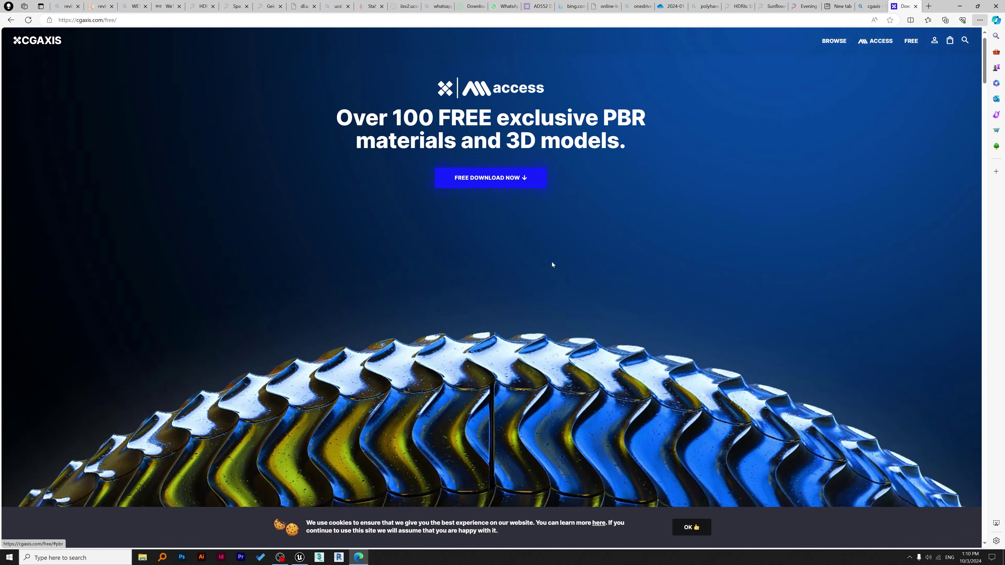
Step: Find the Sonoma Oak Beveled Floor PBR Texture among the free materials and download its Unreal Engine version
scroll(553, 268, down, 8)
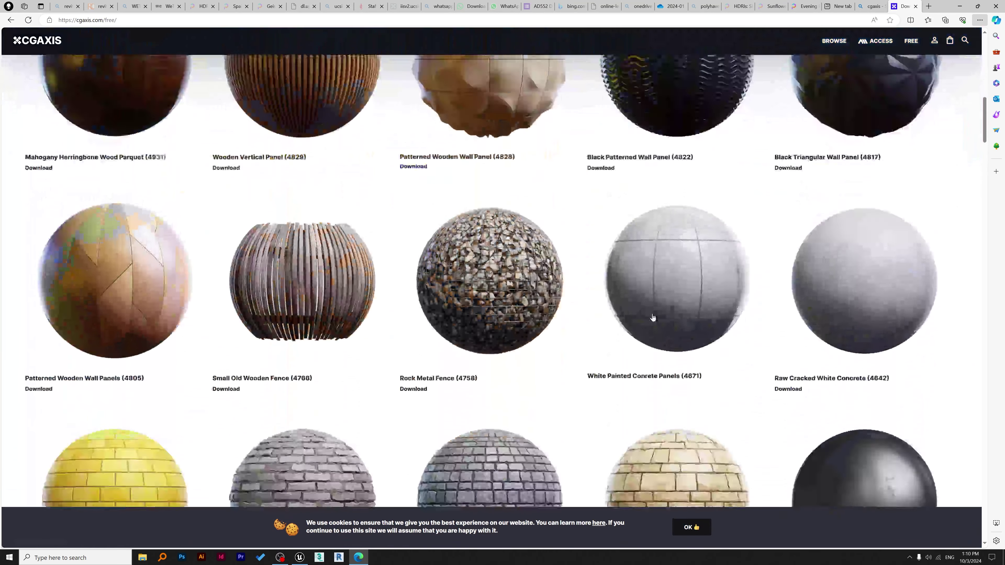
scroll(614, 265, down, 15)
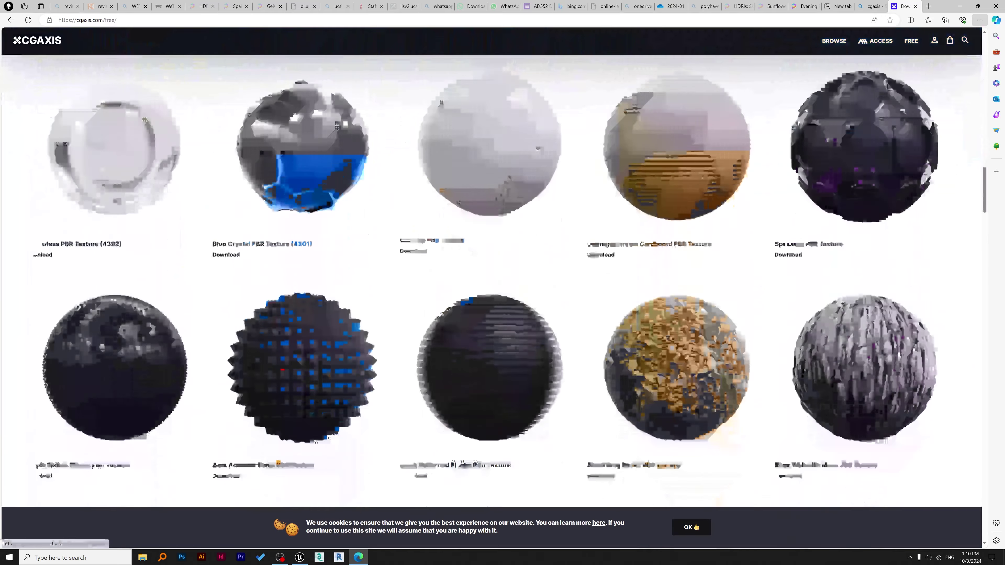
scroll(614, 265, down, 10)
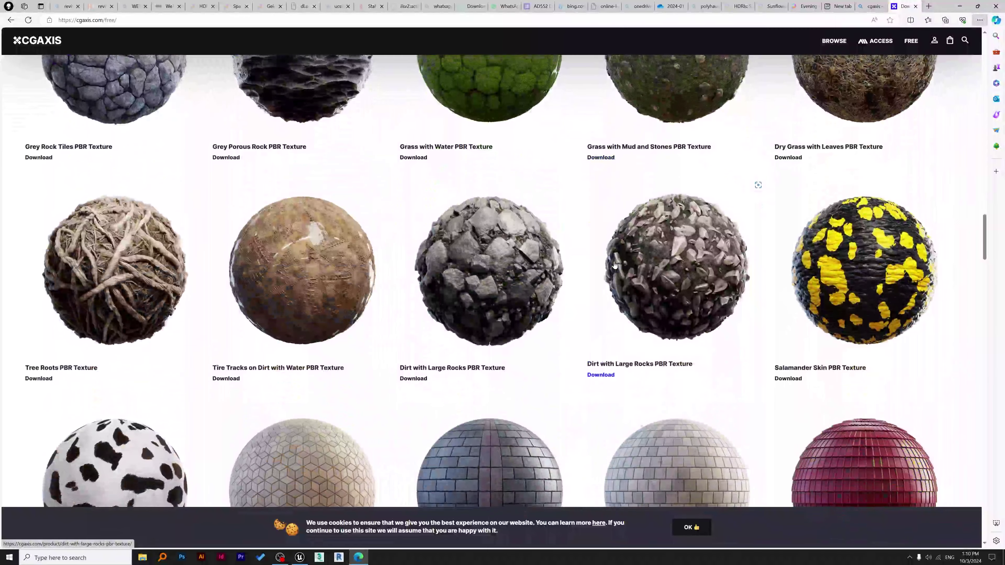
scroll(614, 265, up, 2)
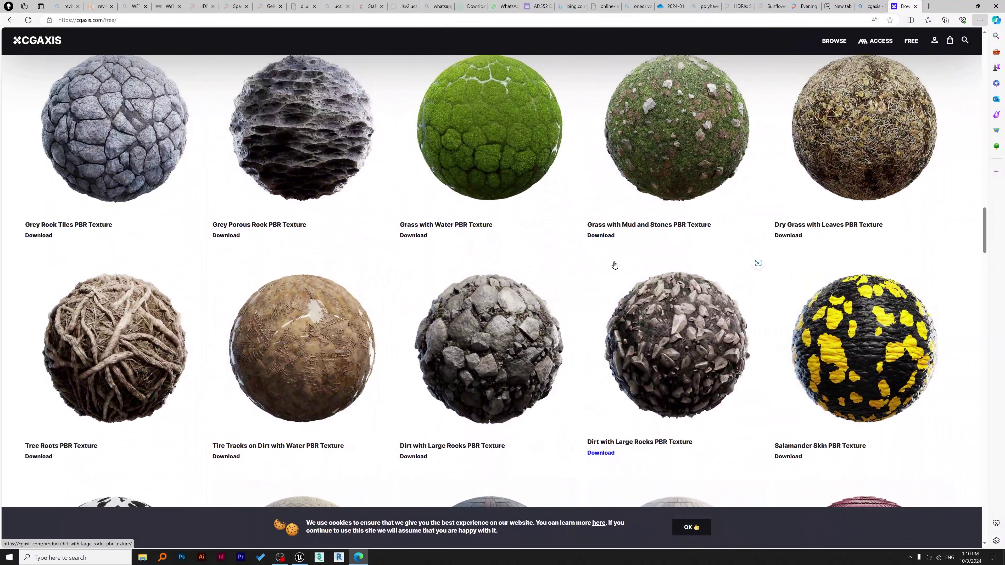
scroll(614, 265, down, 6)
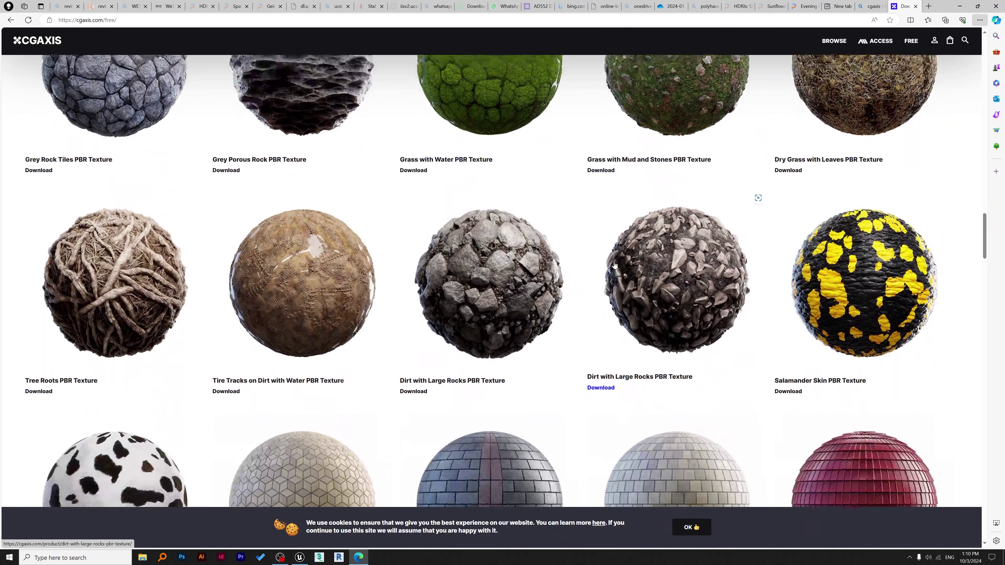
scroll(614, 265, down, 5)
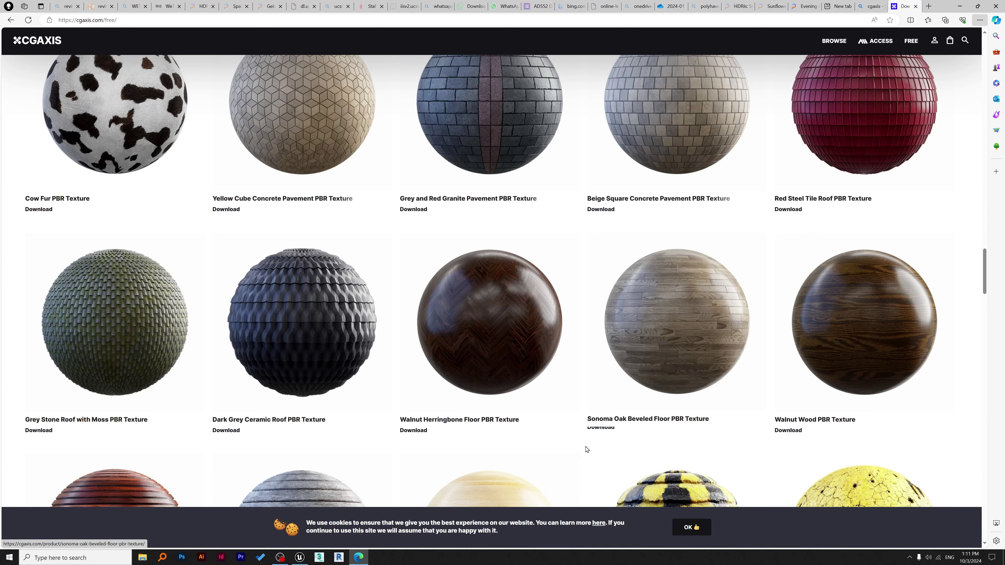
click(601, 427)
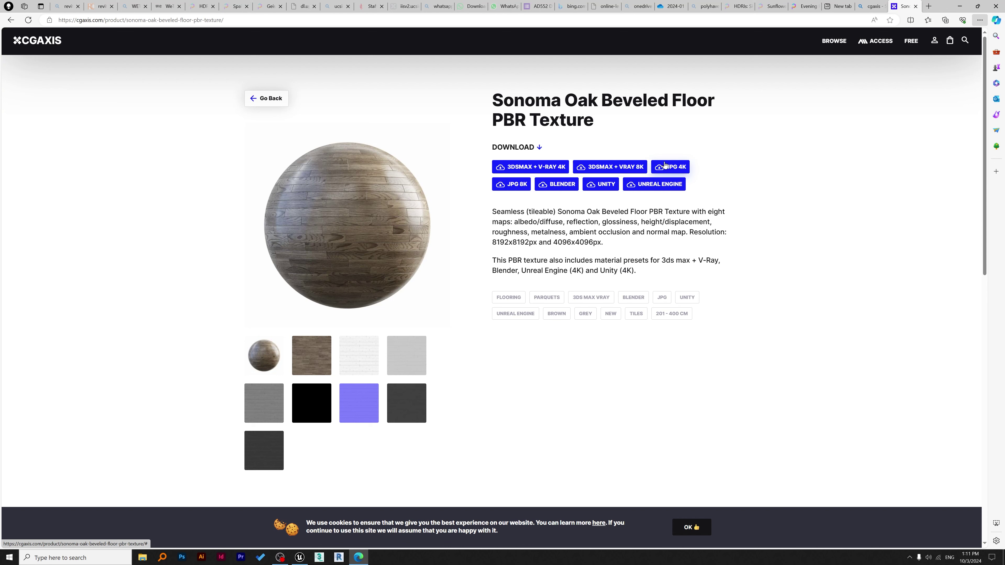
click(641, 188)
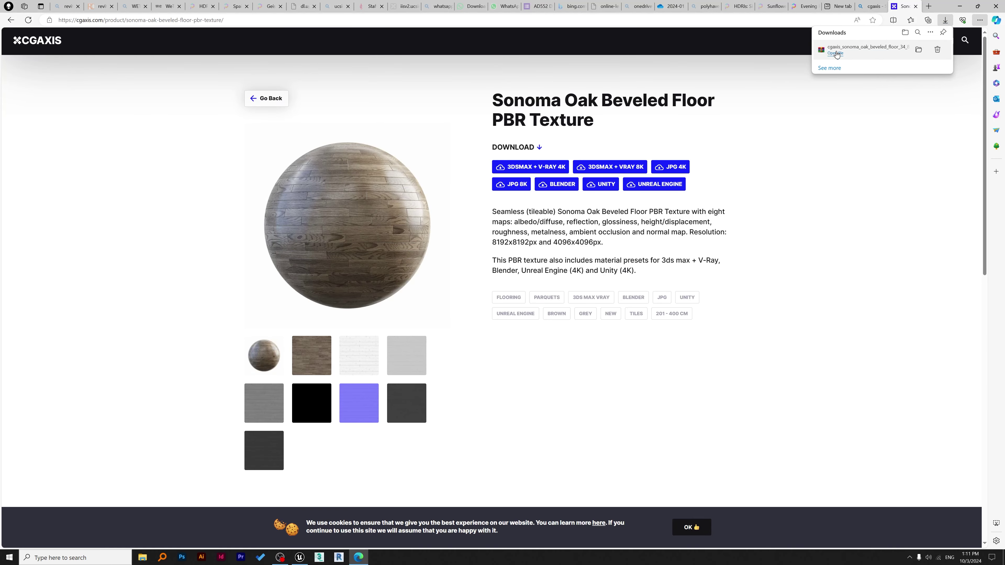
Step: Open the downloaded archive in WinRAR, dismiss the licence reminder and enter the cgaxis_sonoma_oak_beveled_floor_34_83_UE folder
click(836, 55)
click(959, 6)
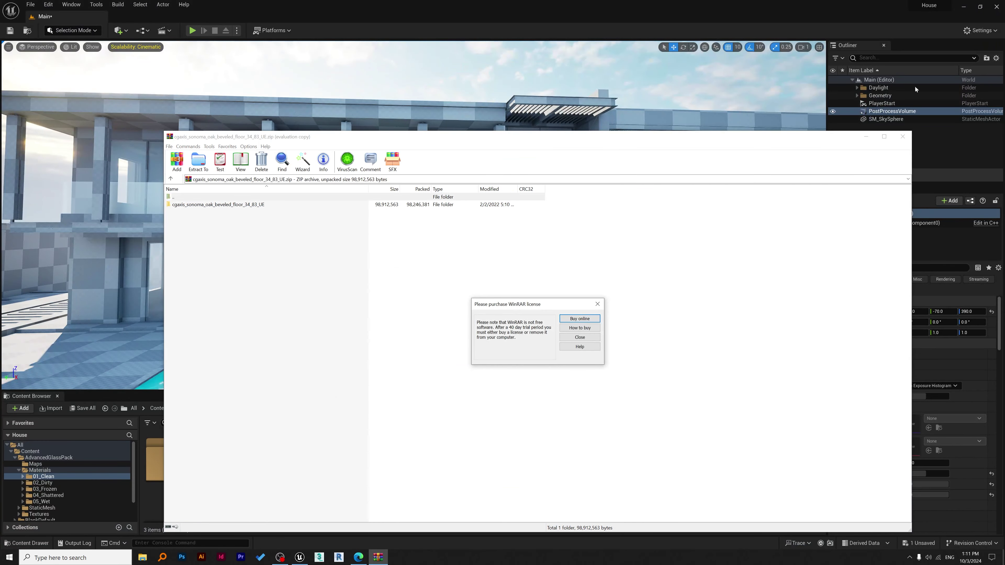
click(586, 337)
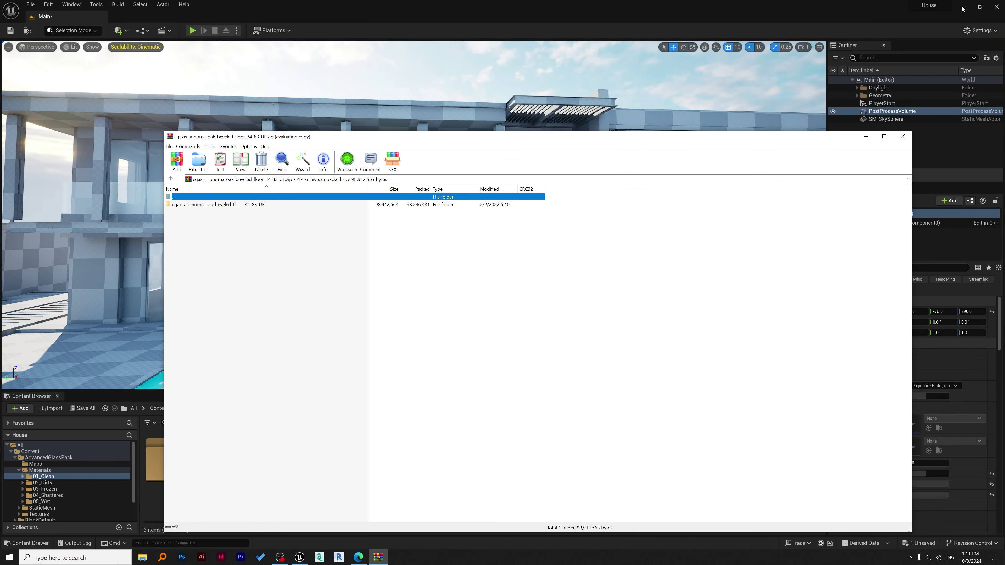
double_click(368, 206)
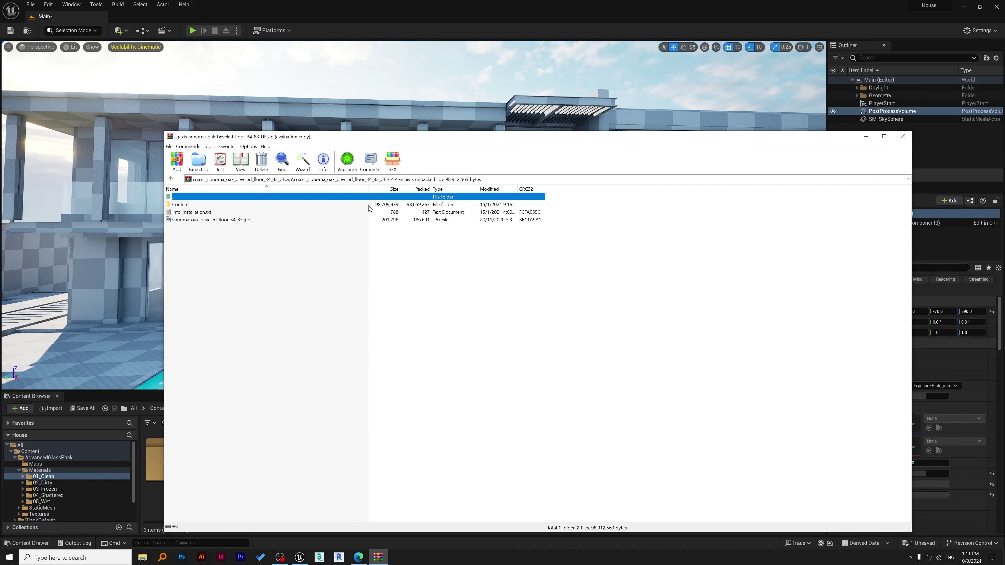
Step: Read the Unreal Engine instructions in Info-Installation.txt, close the file and open the archive's Content folder
click(214, 206)
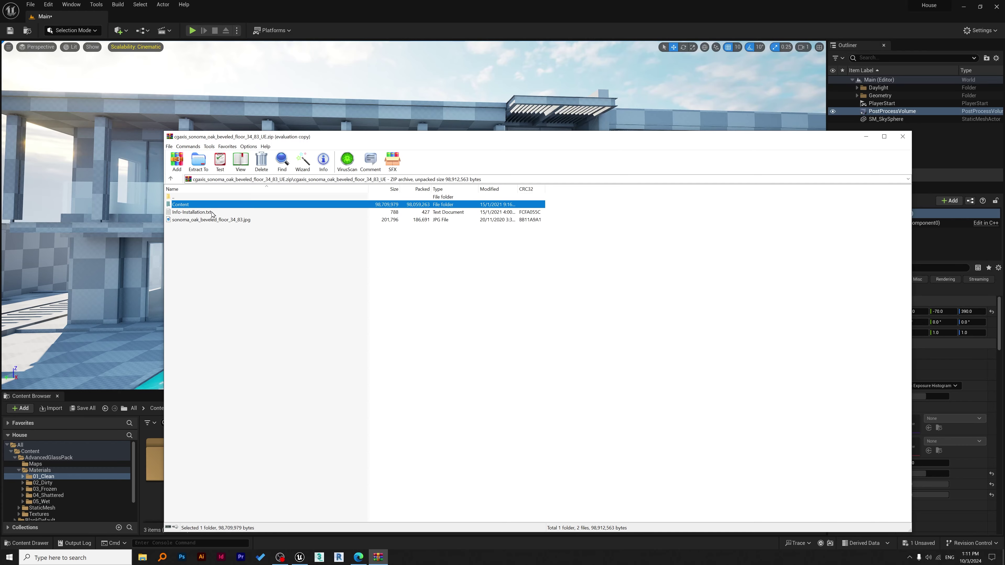
double_click(195, 214)
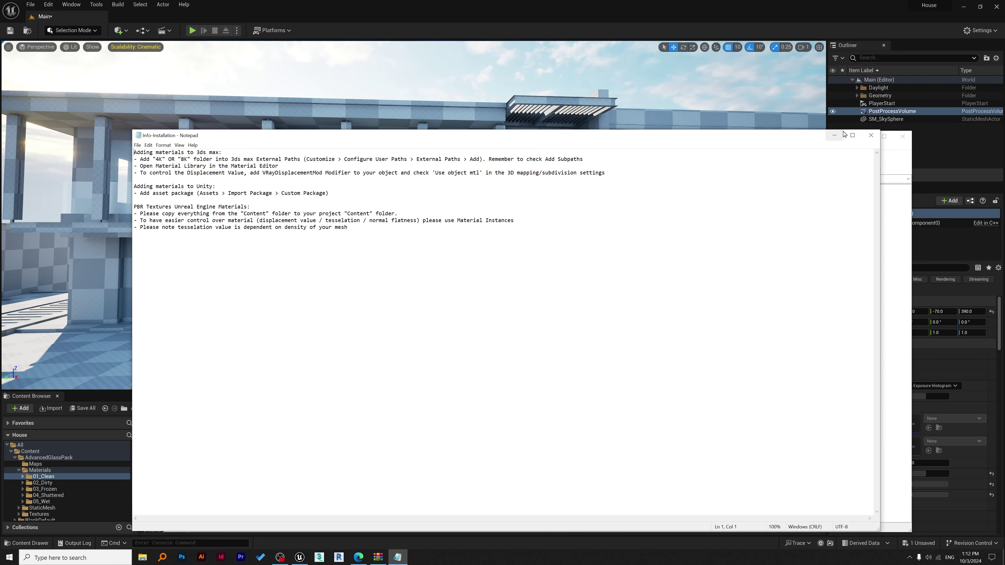
click(871, 136)
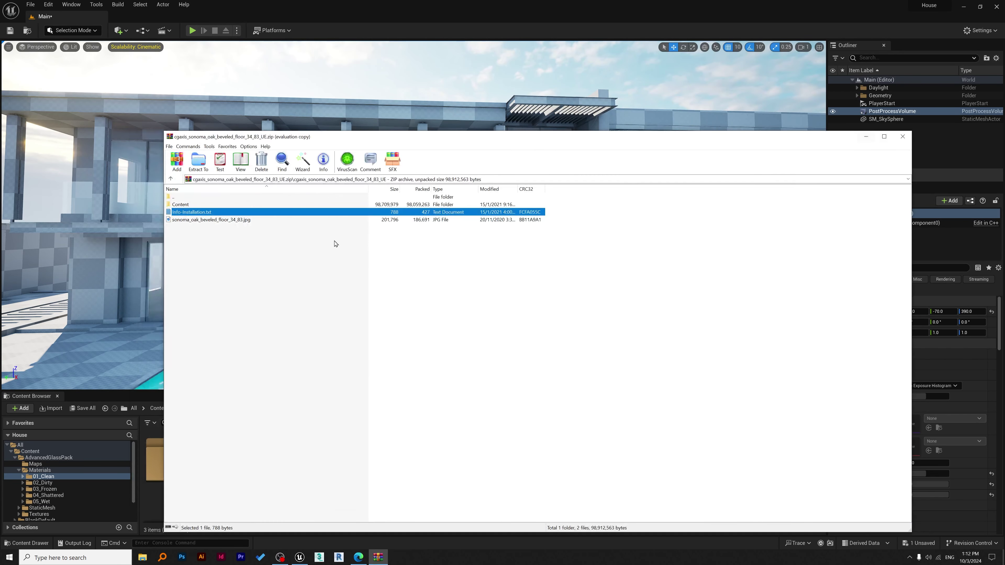
double_click(188, 206)
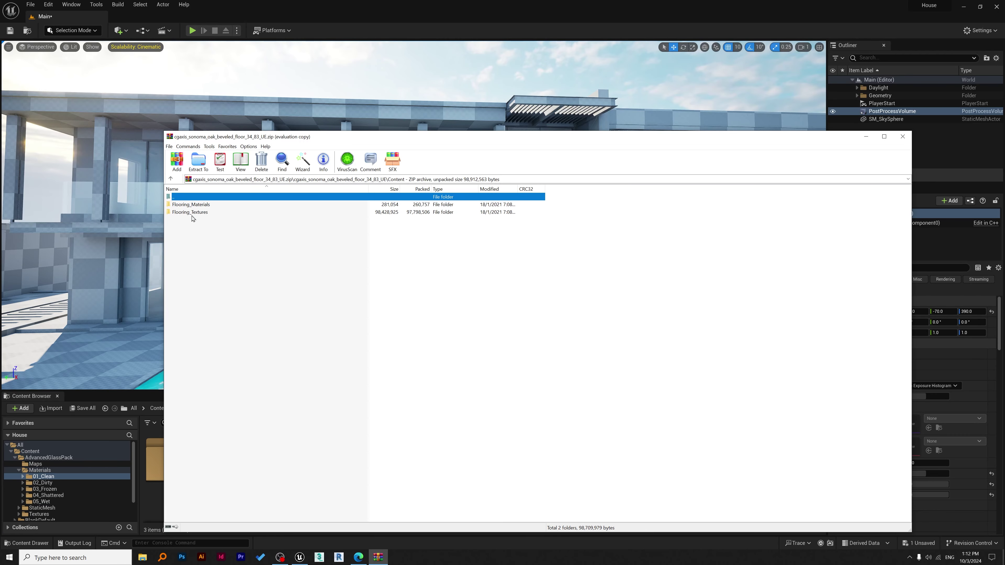
Step: Open File Explorer at the House project's Content folder under Documents > Unreal Projects
key(super+e)
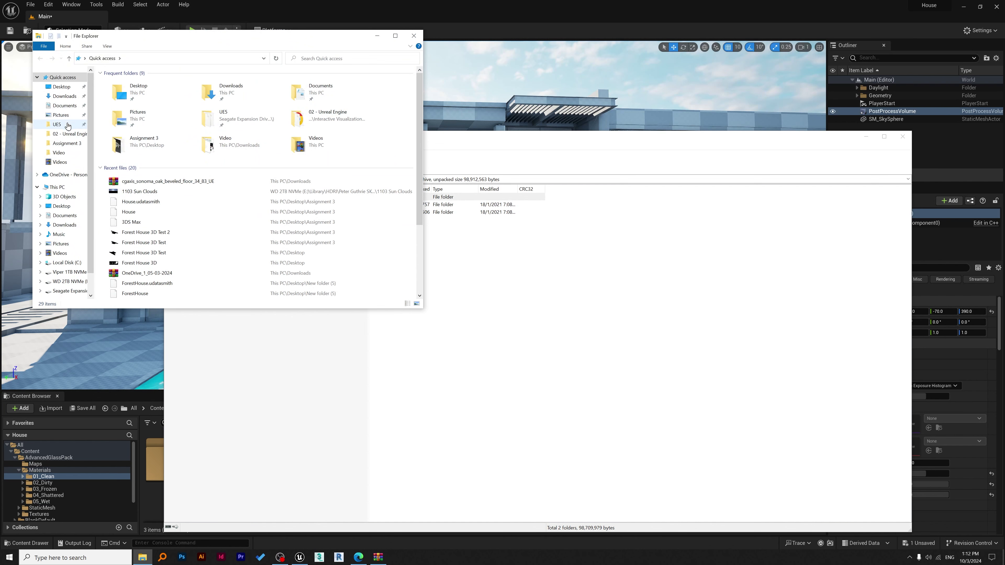
click(65, 215)
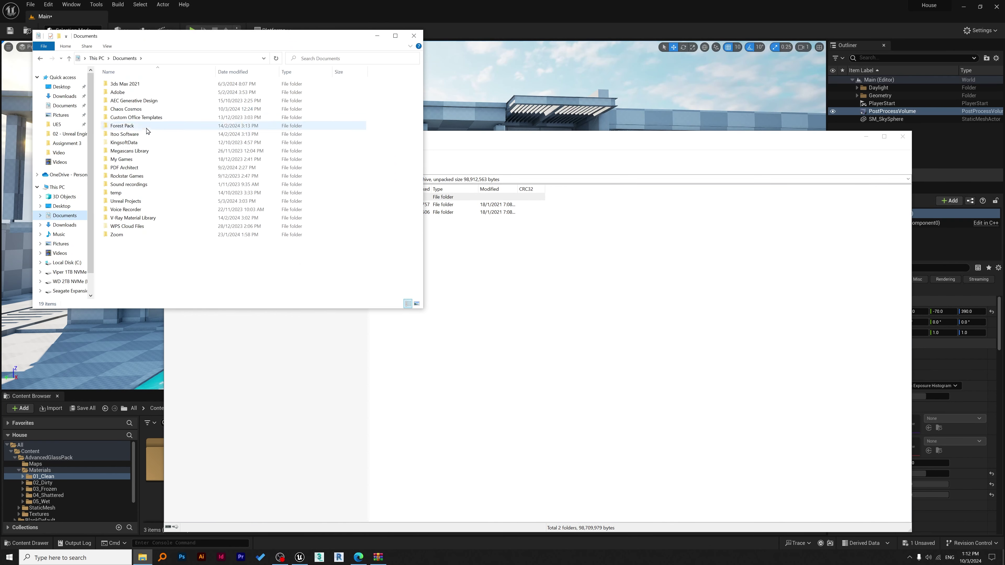
double_click(146, 203)
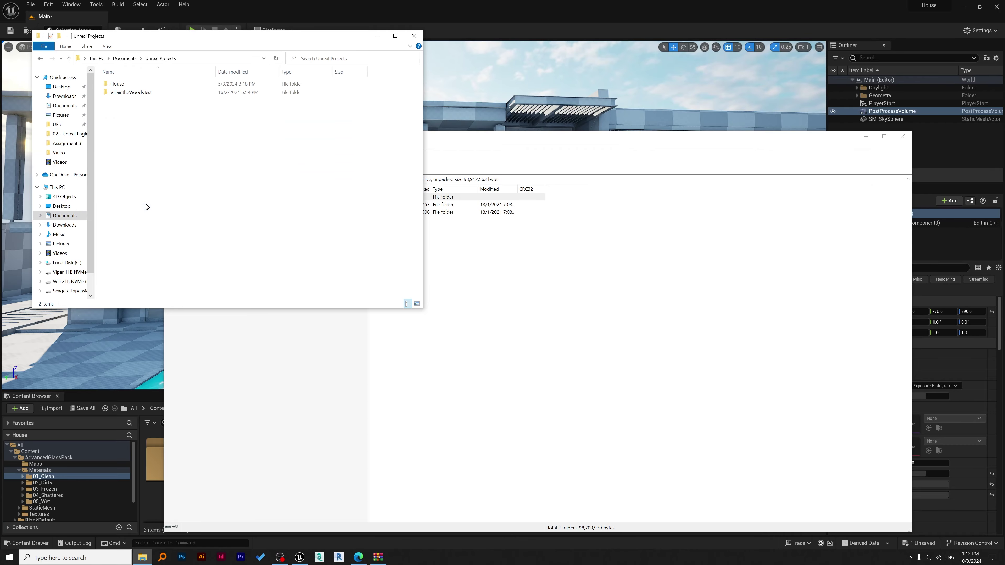
double_click(152, 85)
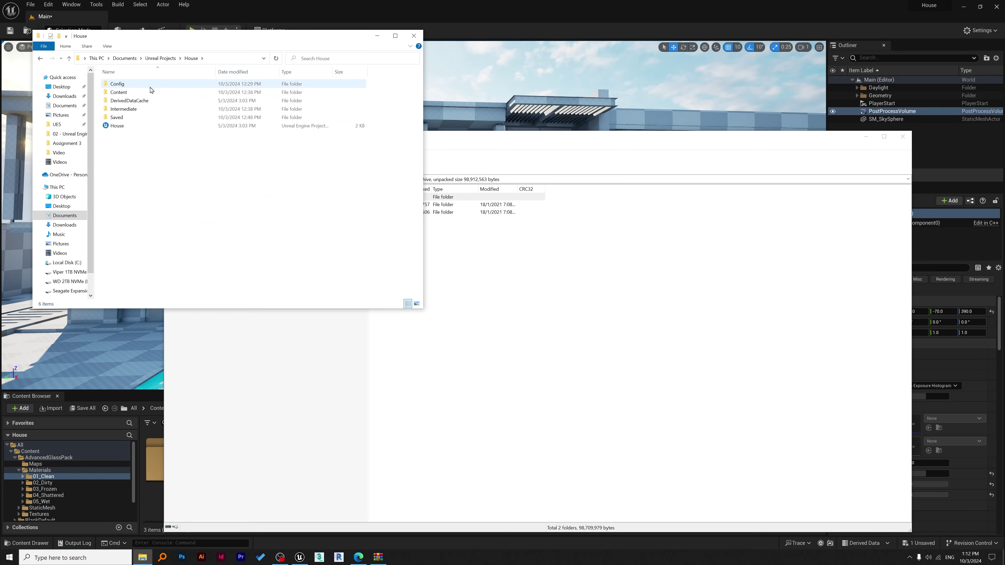
click(120, 94)
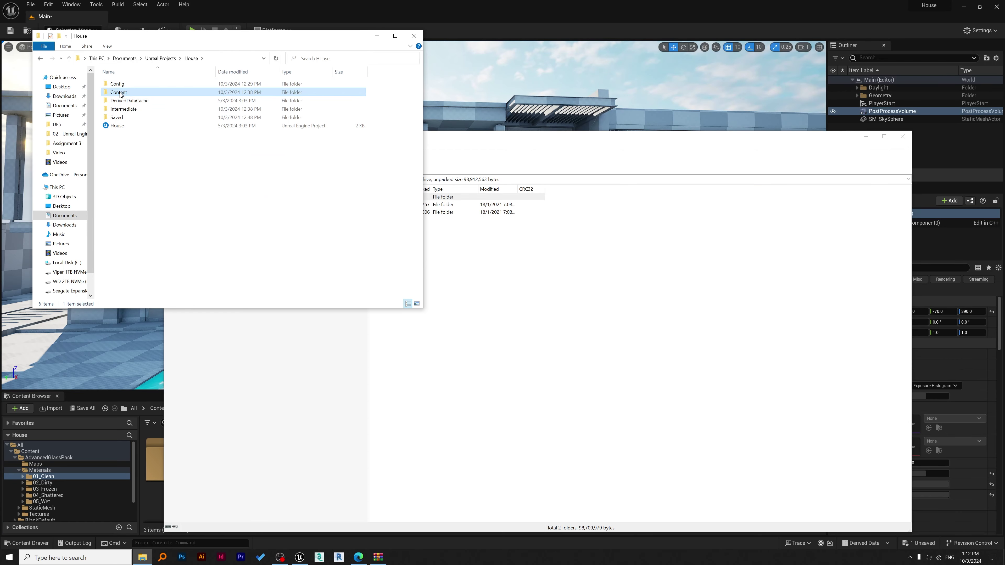
double_click(121, 94)
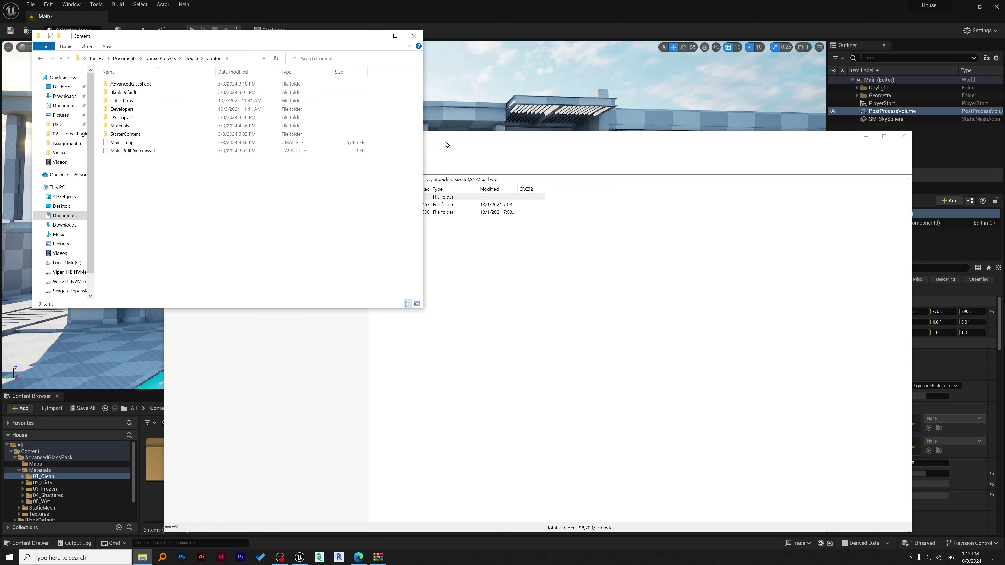
Step: Extract the Flooring_Materials and Flooring_Textures folders from the archive into the House project's Content folder and close both windows
click(455, 144)
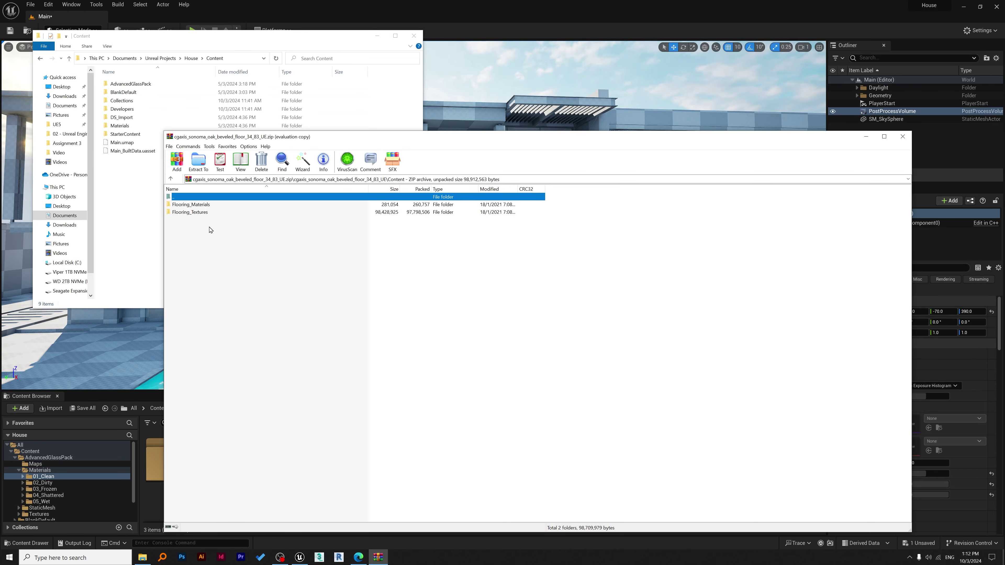
click(199, 219)
key(ctrl+a)
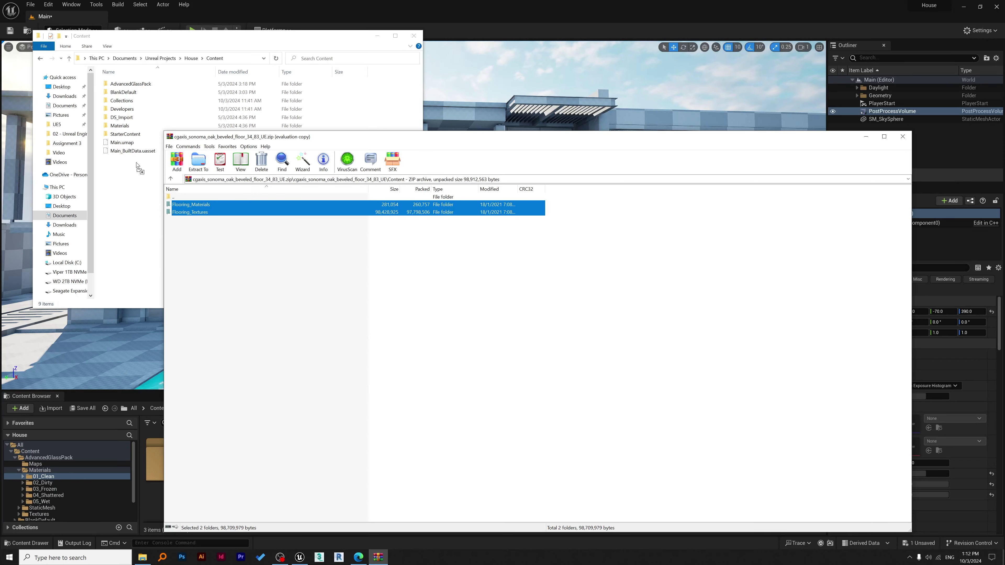
drag(136, 165, 136, 166)
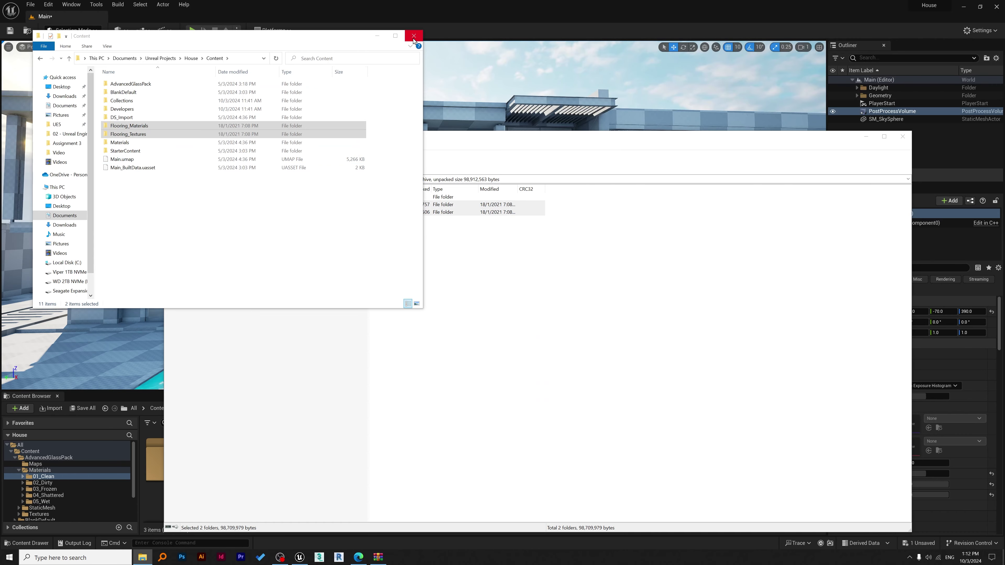
click(414, 36)
click(902, 137)
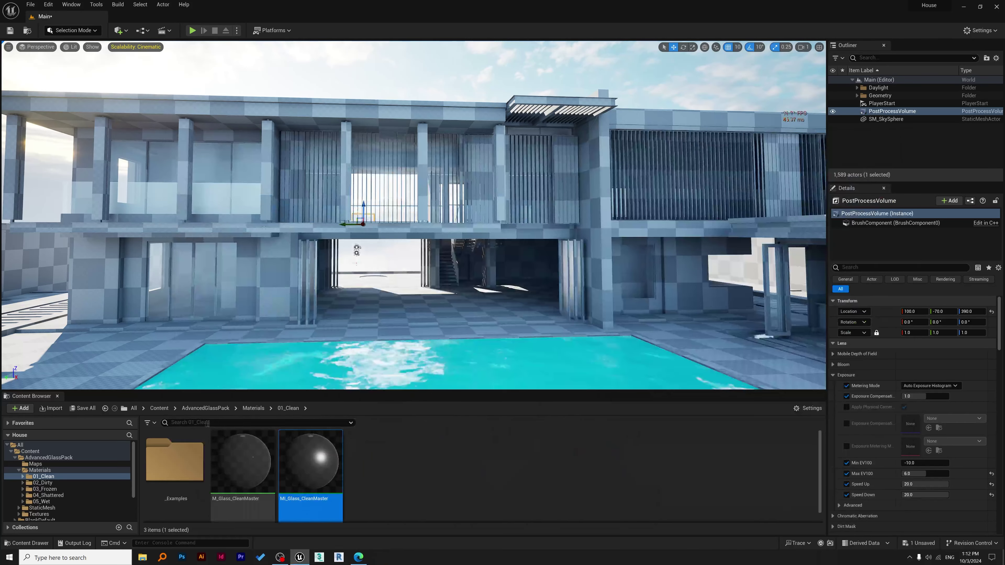
Step: Collapse the AdvancedGlassPack folder and check the Flooring_Materials and Flooring_Textures folders for the copied assets
click(15, 458)
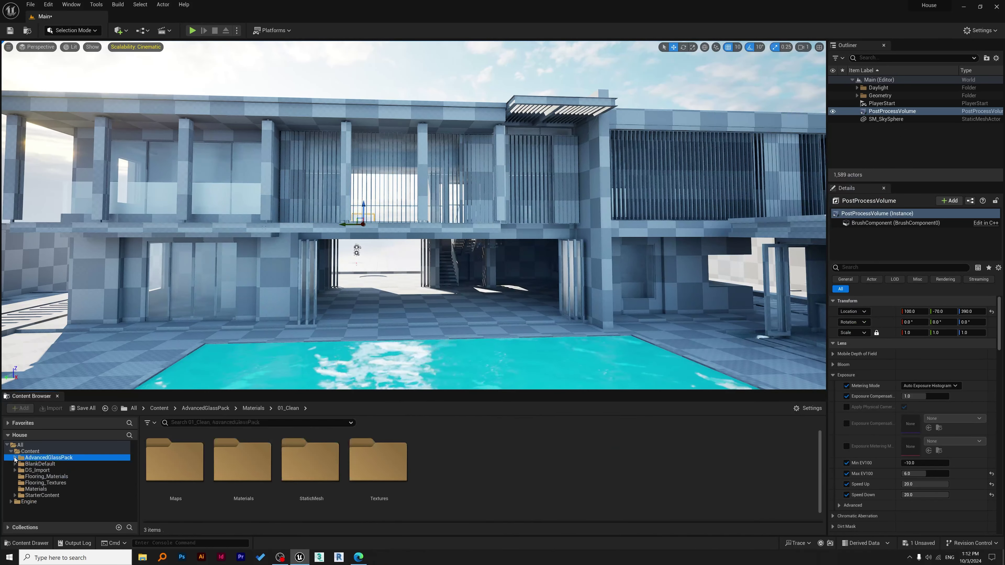
click(45, 477)
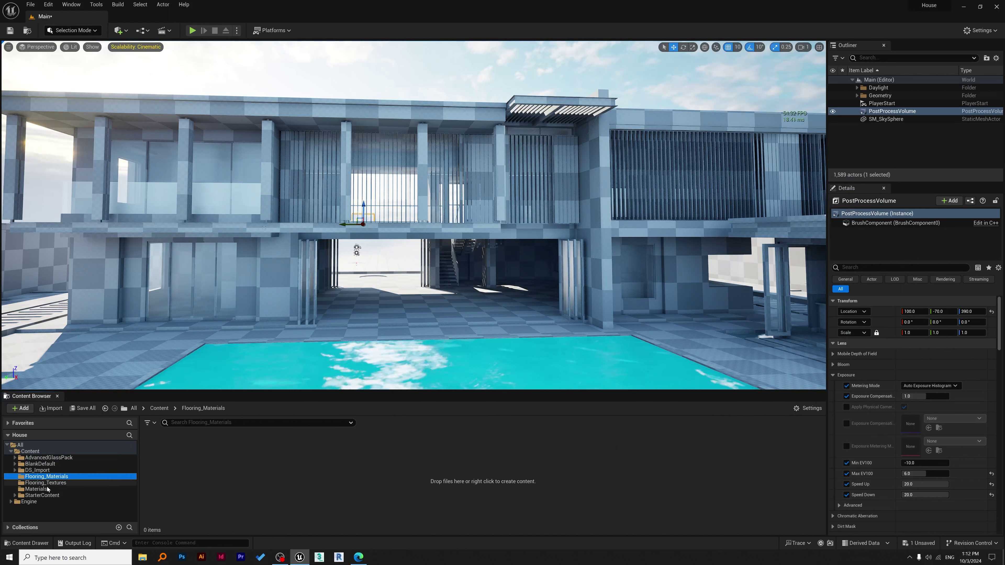
click(54, 483)
click(61, 477)
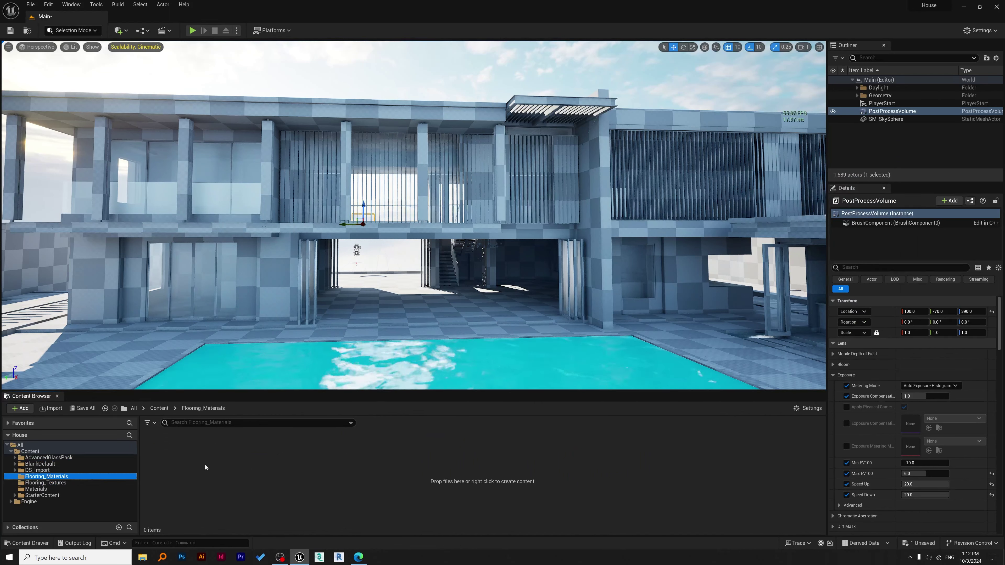
click(65, 483)
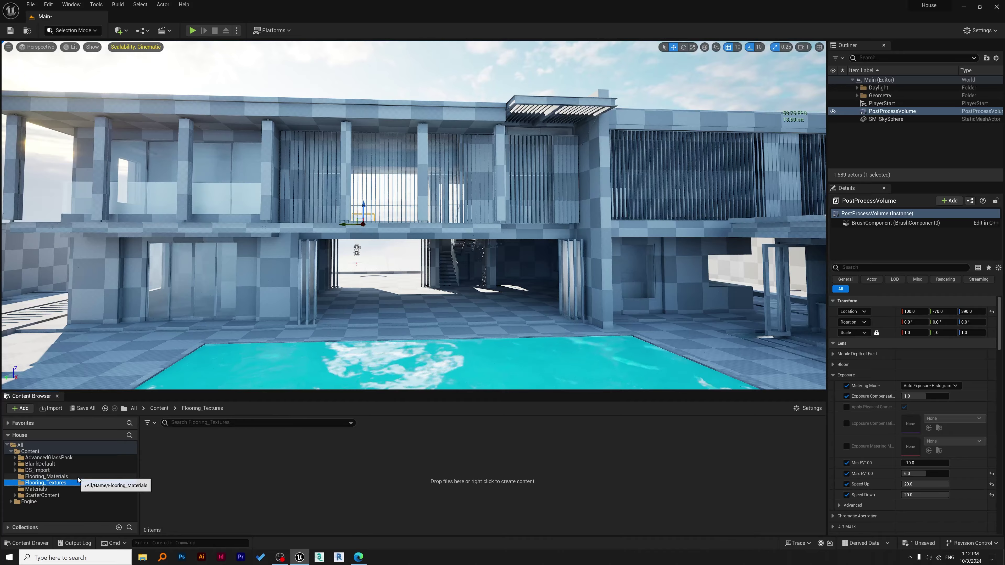
click(60, 477)
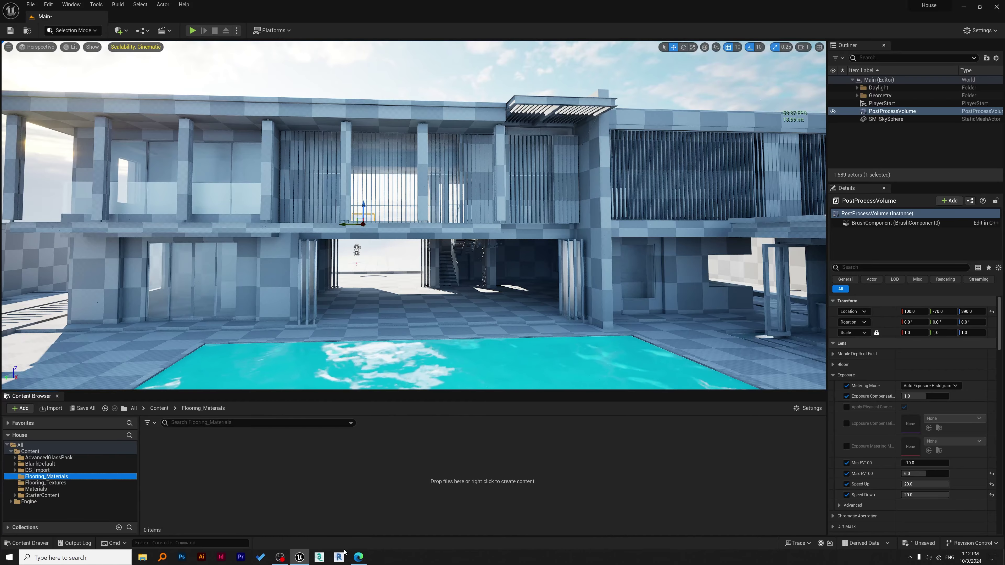
Step: Switch to Edge, reopen the downloaded Sonoma oak Unreal Engine archive and enter its Content folder
click(358, 557)
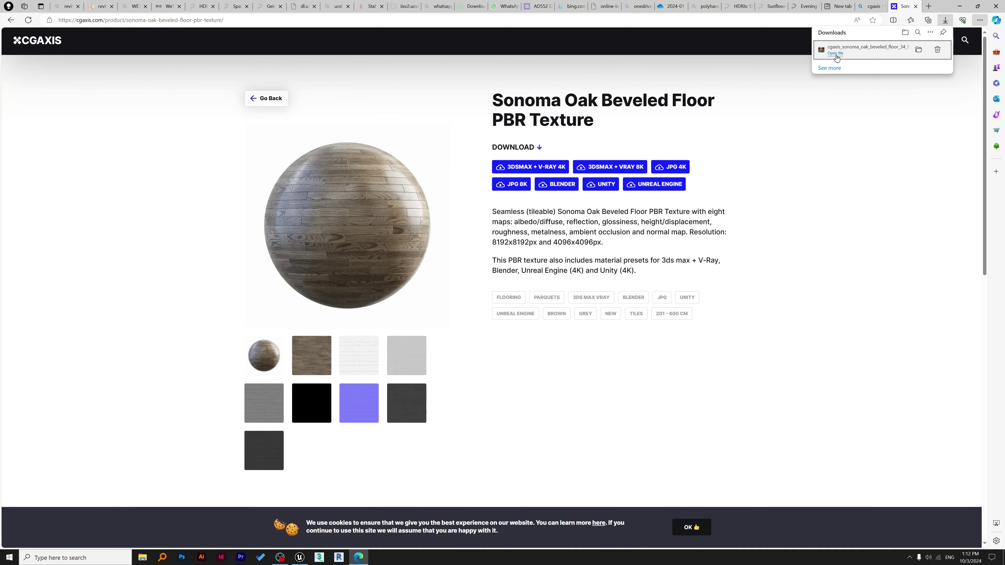
click(835, 54)
double_click(388, 205)
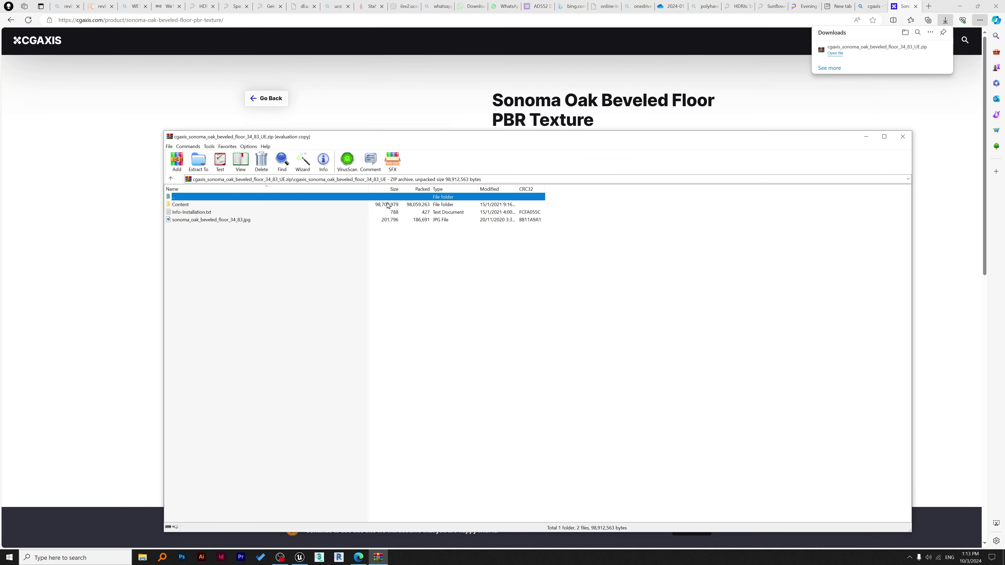
click(580, 337)
double_click(306, 206)
Step: Extract Flooring_Materials and Flooring_Textures to the desktop, and import both folders into the Unreal project's Content folder
click(959, 6)
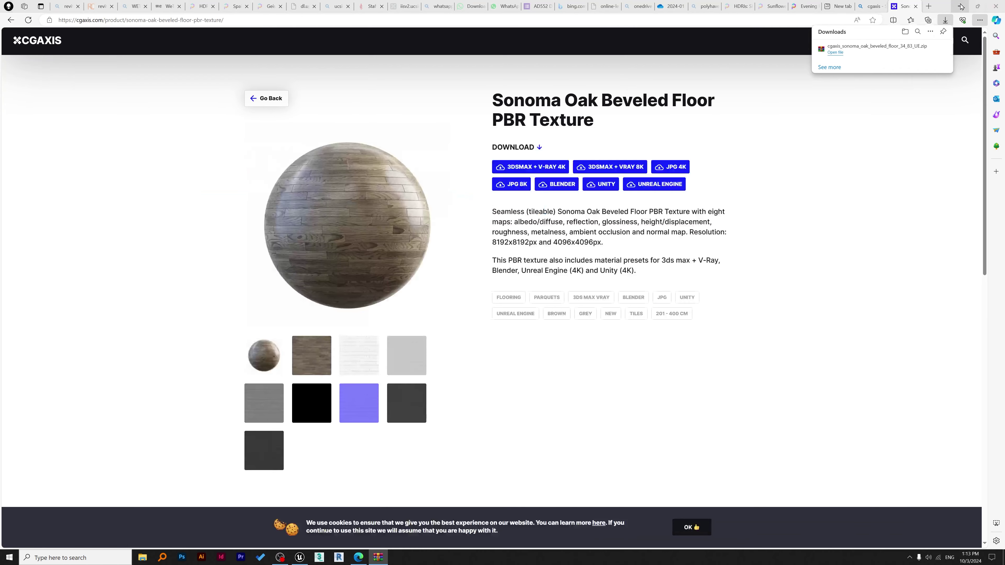
click(959, 6)
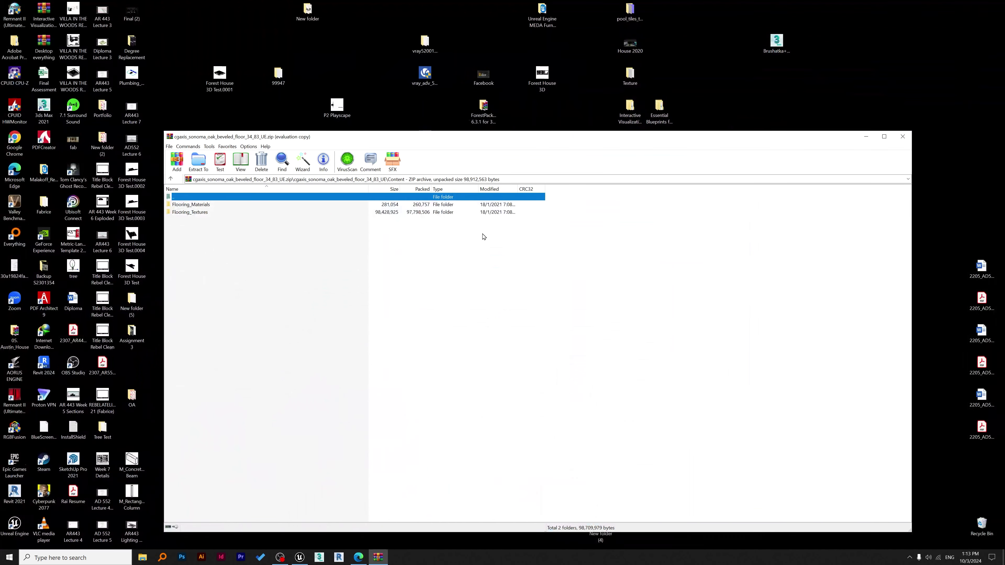
drag(483, 237, 470, 210)
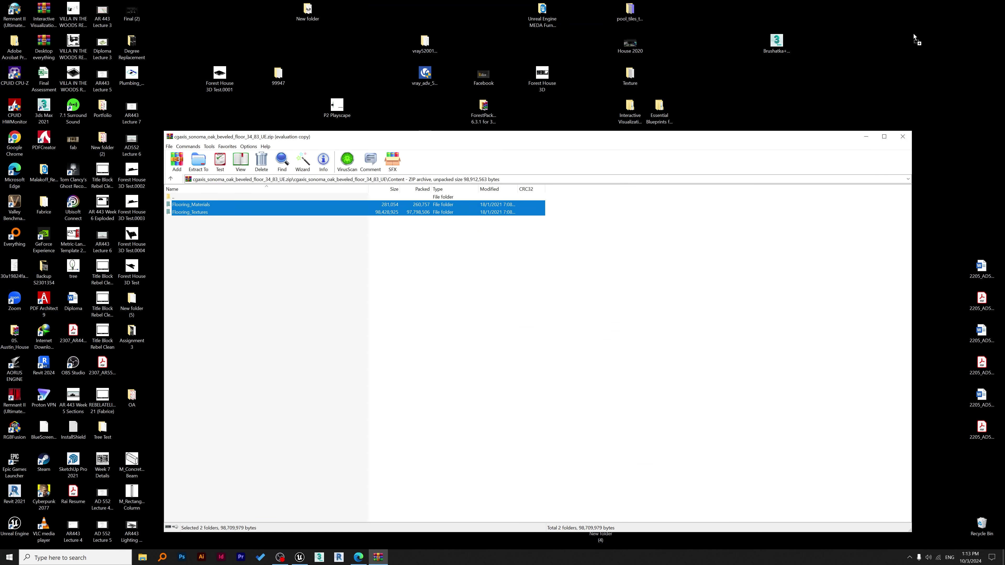
drag(913, 34, 915, 34)
drag(976, 87, 102, 513)
drag(167, 513, 75, 452)
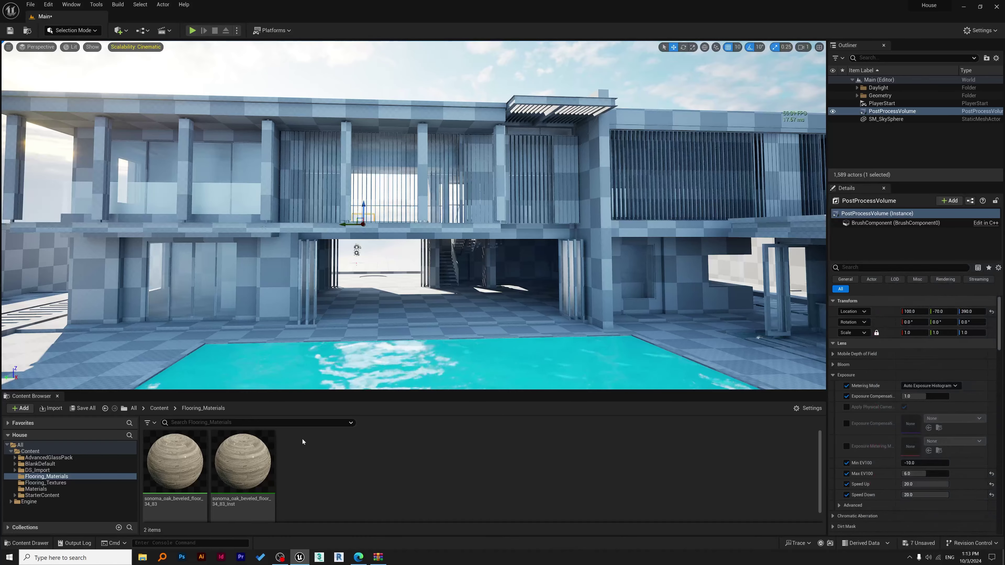
Step: Apply the sonoma_oak_beveled_floor_34_83_Inst material instance from Flooring_Materials to the ground-level interior floor
click(52, 482)
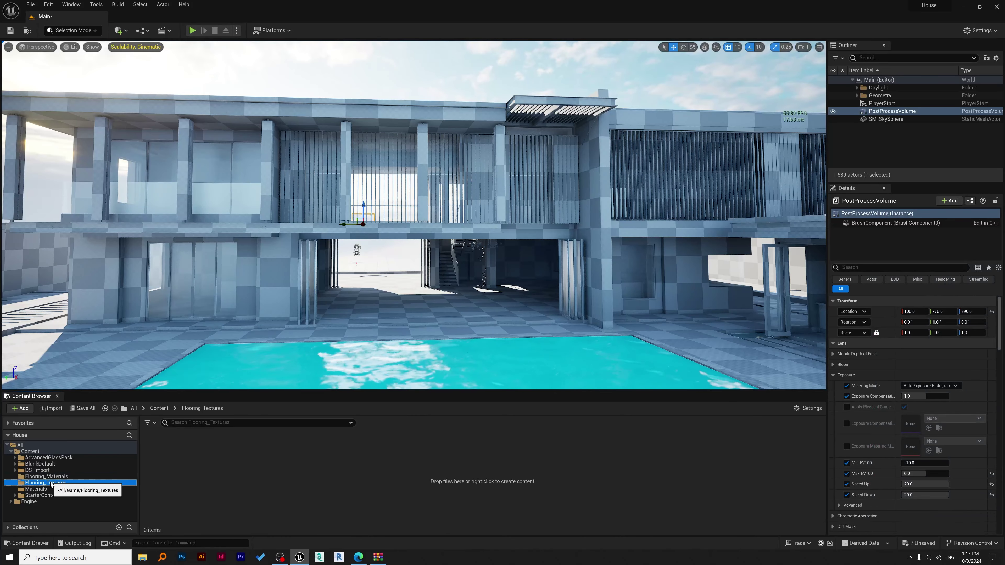
click(64, 477)
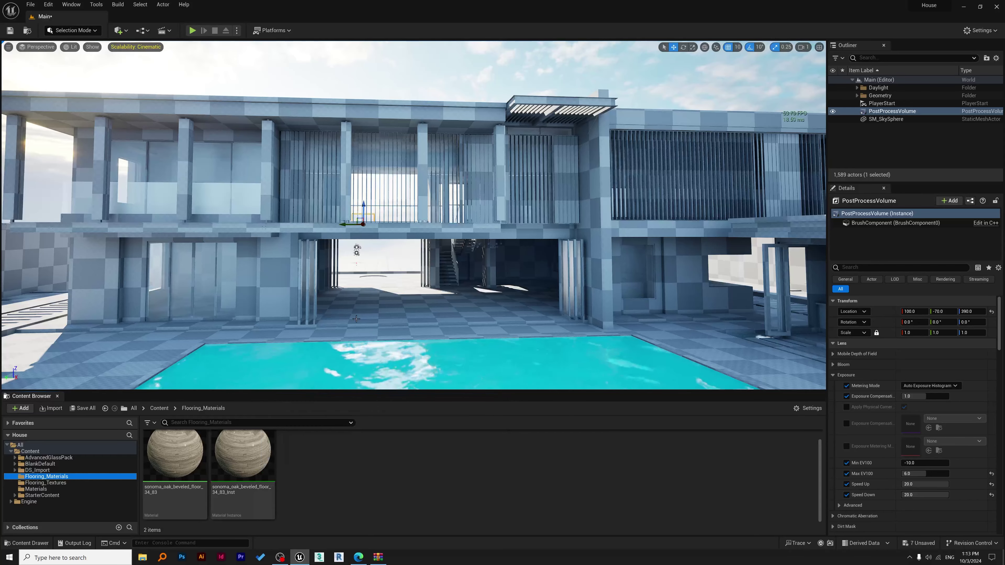
key(w)
right_drag(396, 277, 273, 370)
click(243, 470)
drag(242, 470, 477, 289)
right_drag(477, 289, 396, 301)
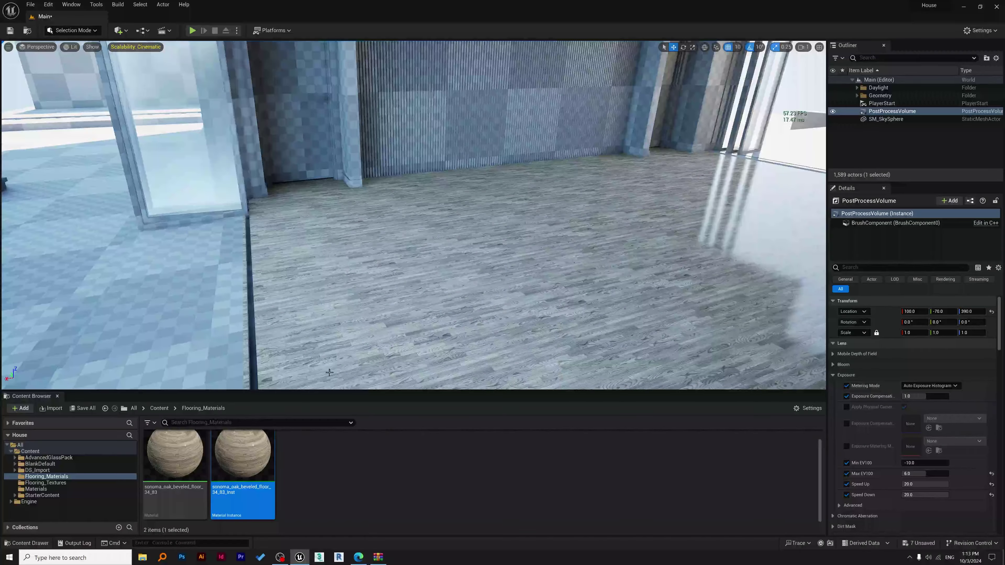
right_drag(329, 372, 404, 347)
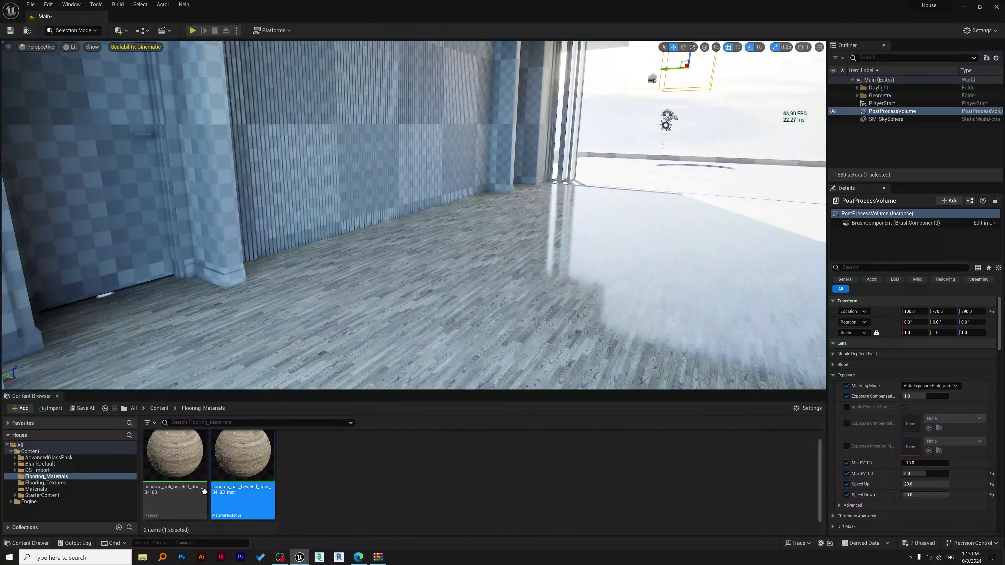
Step: Open the Sonoma oak material instance to examine its editable parameters, and inspect the planks on the floor up close
double_click(232, 469)
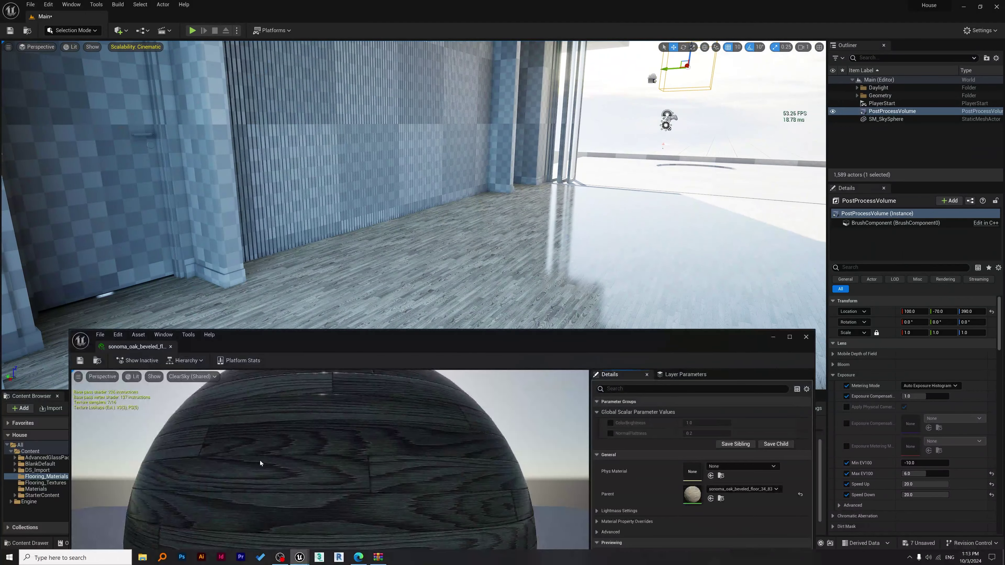
drag(440, 337, 432, 106)
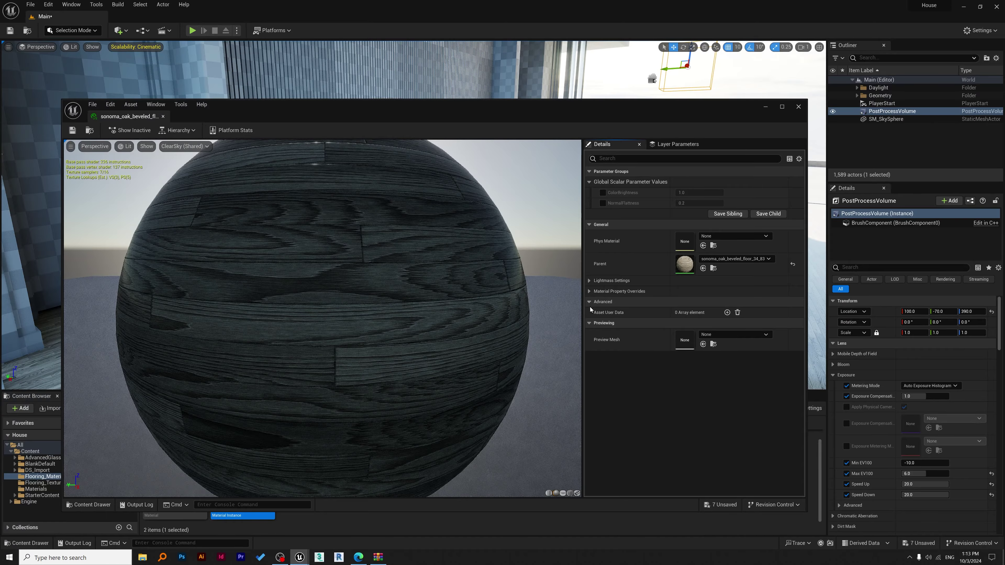
drag(638, 108, 645, 380)
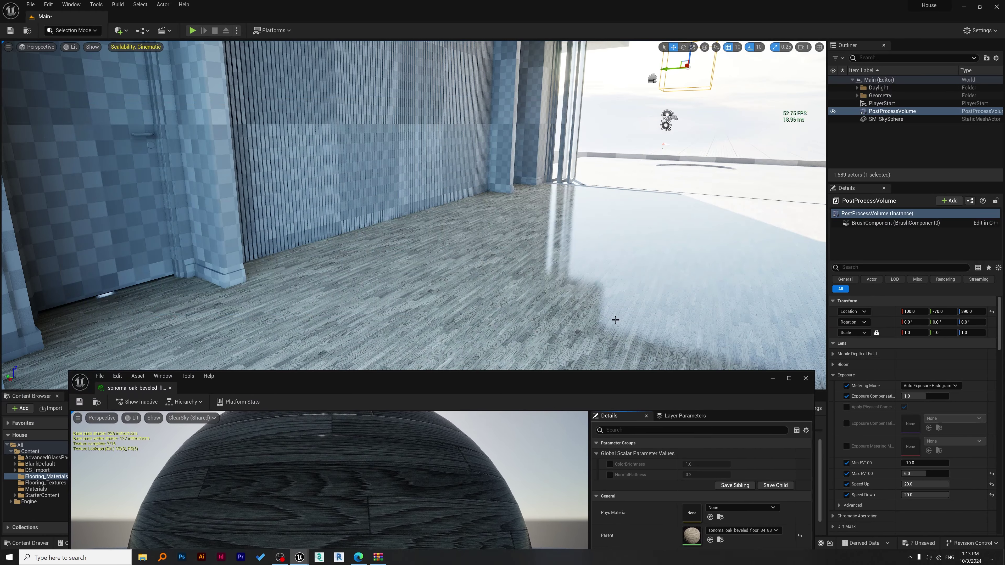
right_drag(615, 320, 413, 259)
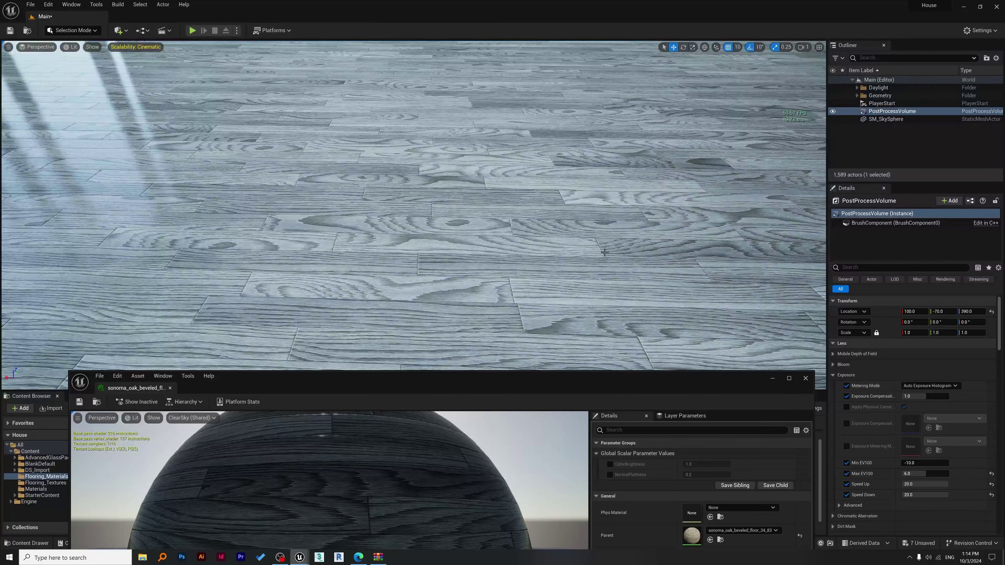
scroll(604, 253, down, 6)
right_drag(605, 252, 559, 244)
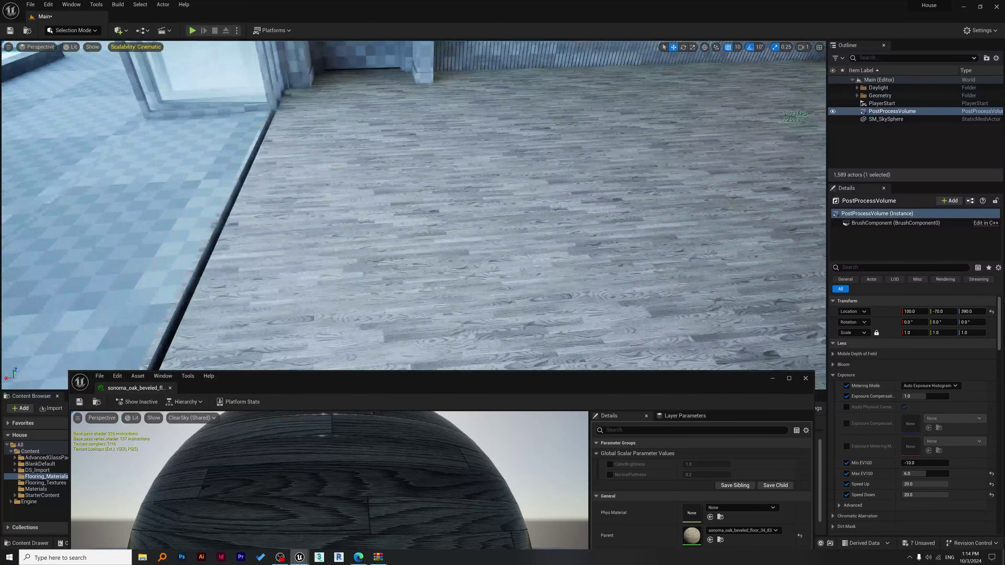
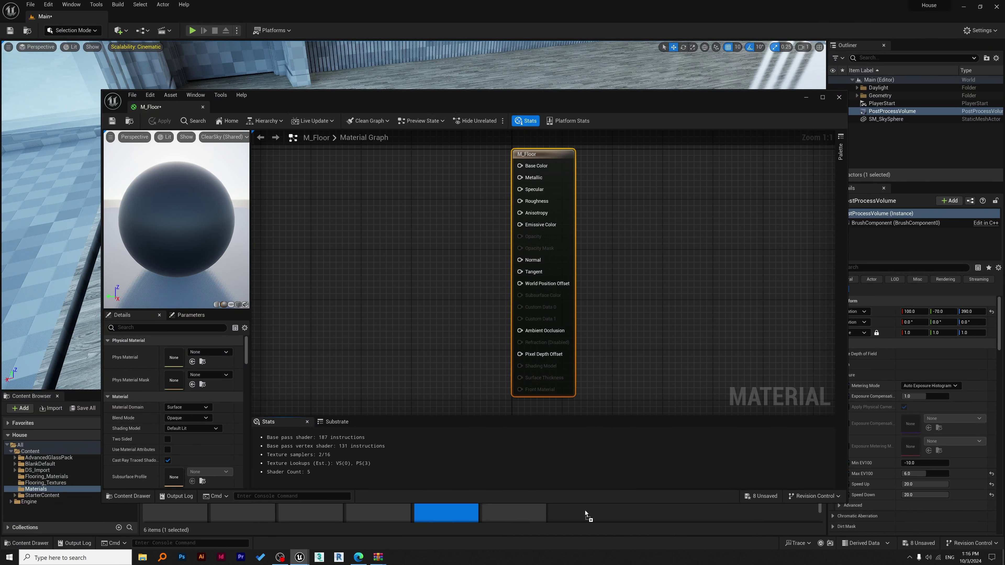
Step: Try to import the ao, diffuse and glossiness maps straight from the archive into the Materials folder, and move the M_Floor editor clear
drag(584, 511, 585, 511)
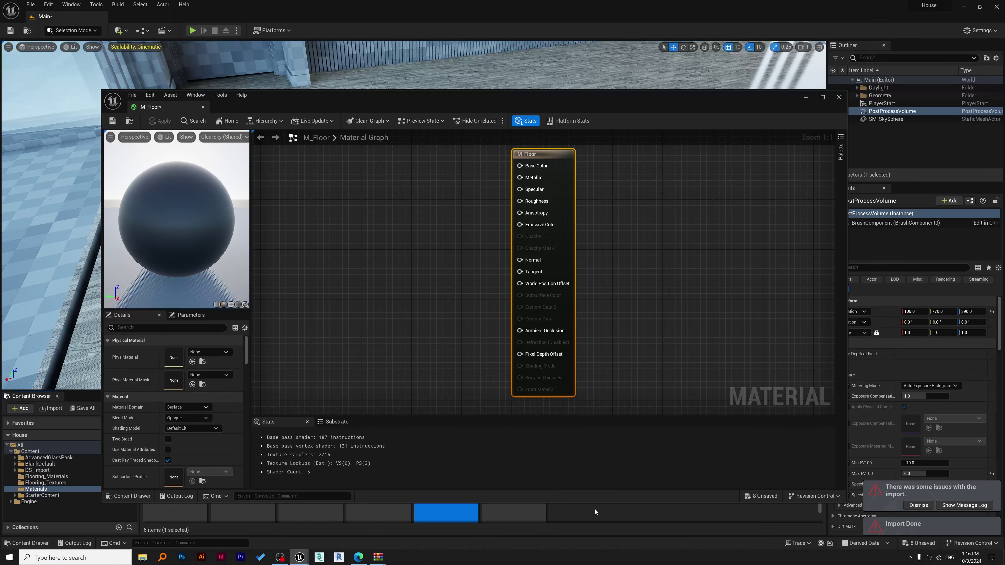
drag(665, 99, 622, 64)
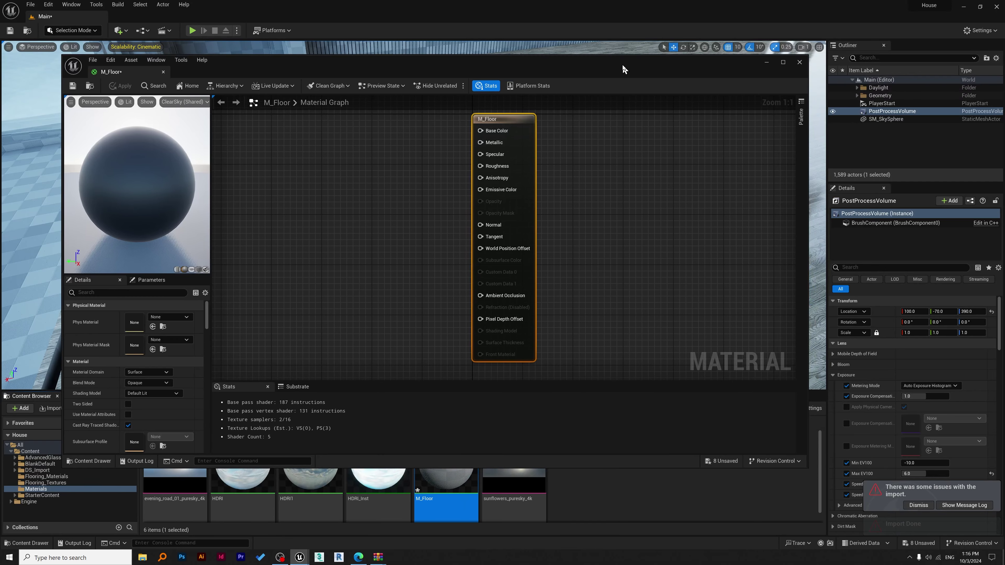
Step: Extract the Sonoma oak ao, diffuse and glossiness JPG maps from the 4K archive to the desktop and select them there
click(963, 7)
click(963, 5)
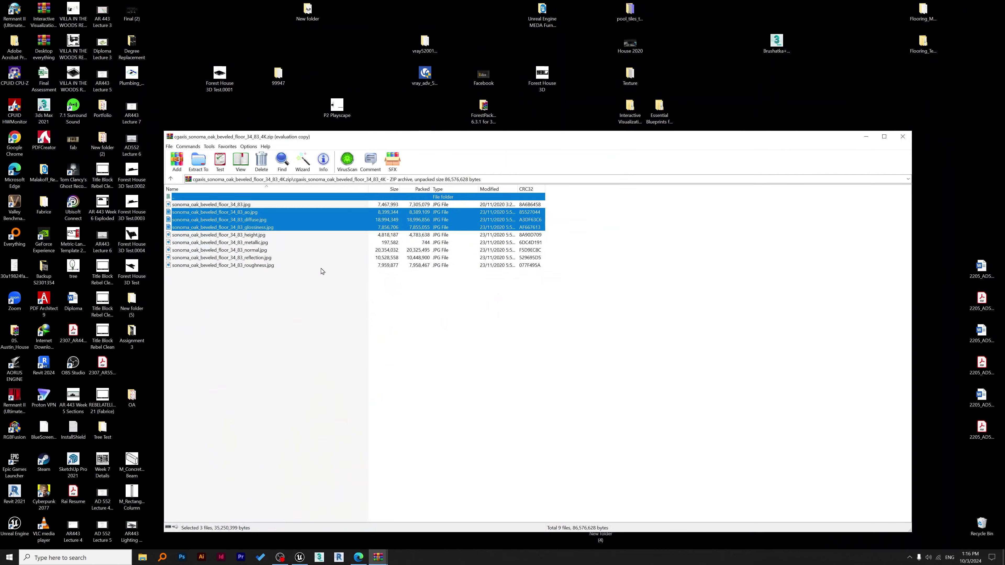
drag(304, 220, 968, 199)
drag(959, 91, 959, 91)
drag(994, 169, 940, 63)
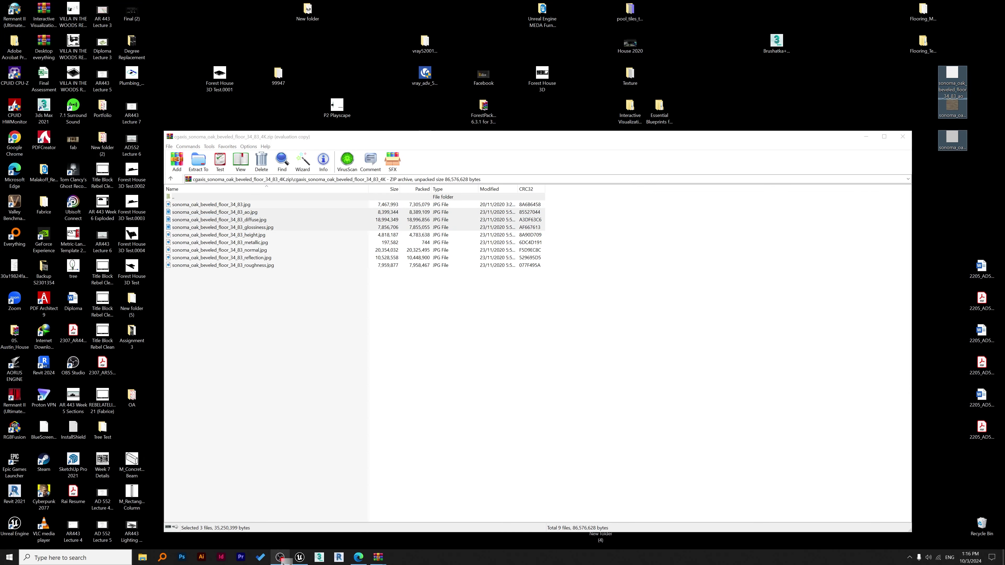
Step: Import the Sonoma oak ao, diffuse and glossiness maps from the desktop into the Materials folder and select the three imported textures
drag(282, 562, 590, 494)
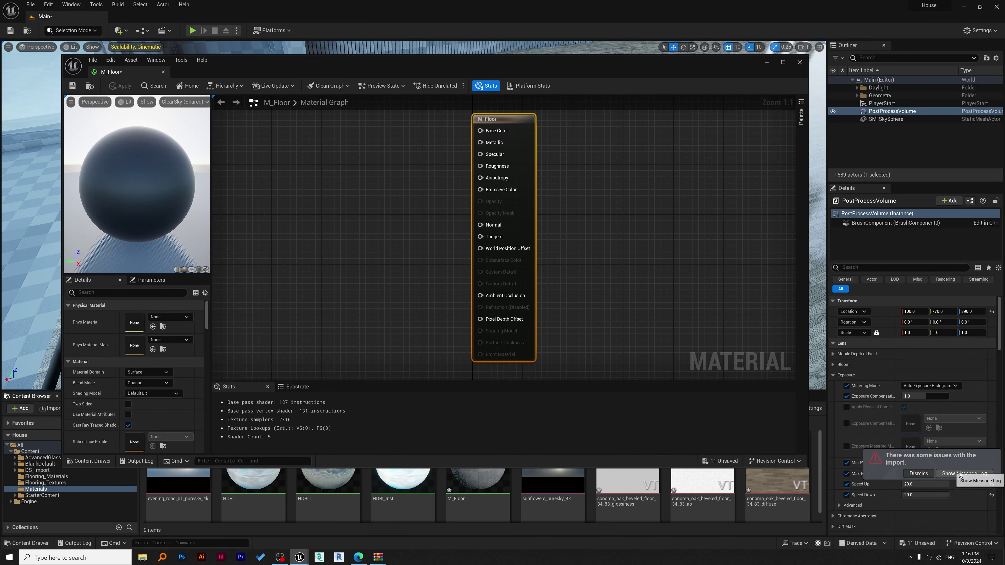
click(922, 530)
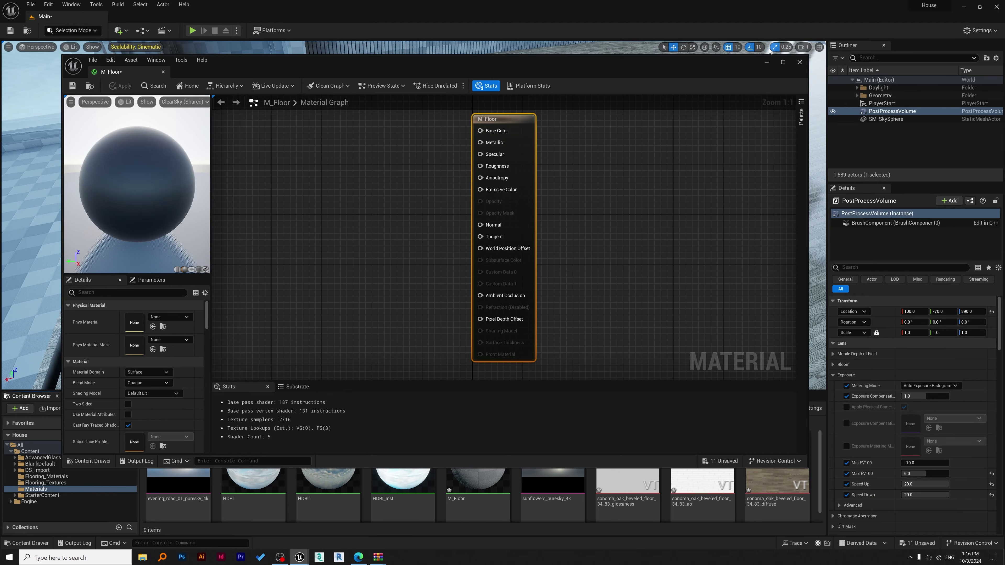
click(766, 63)
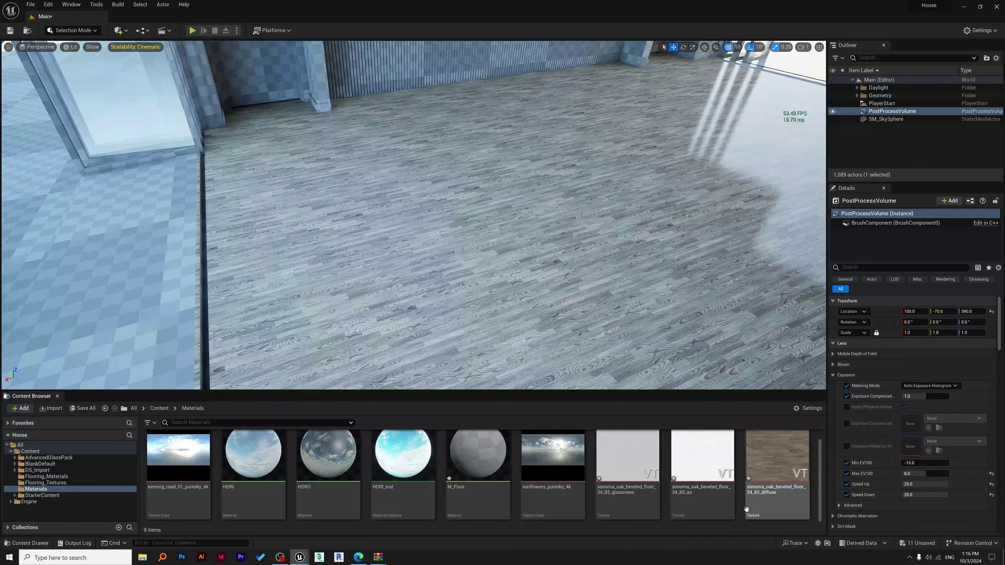
click(624, 465)
shift+click(777, 459)
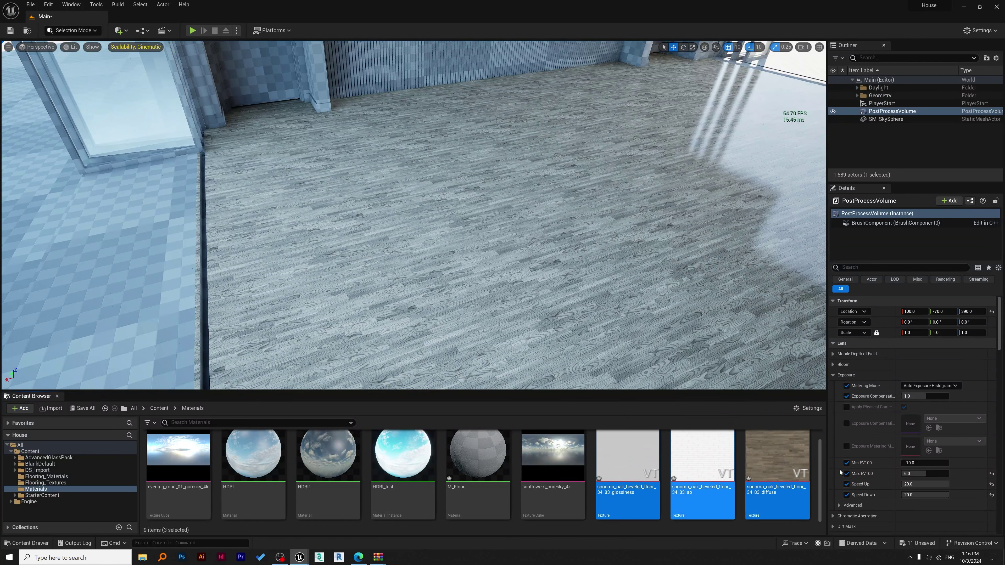
Step: Add the Sonoma oak ao, diffuse and glossiness textures to the M_Floor material graph as texture sample nodes
double_click(478, 460)
mouse_move(342, 532)
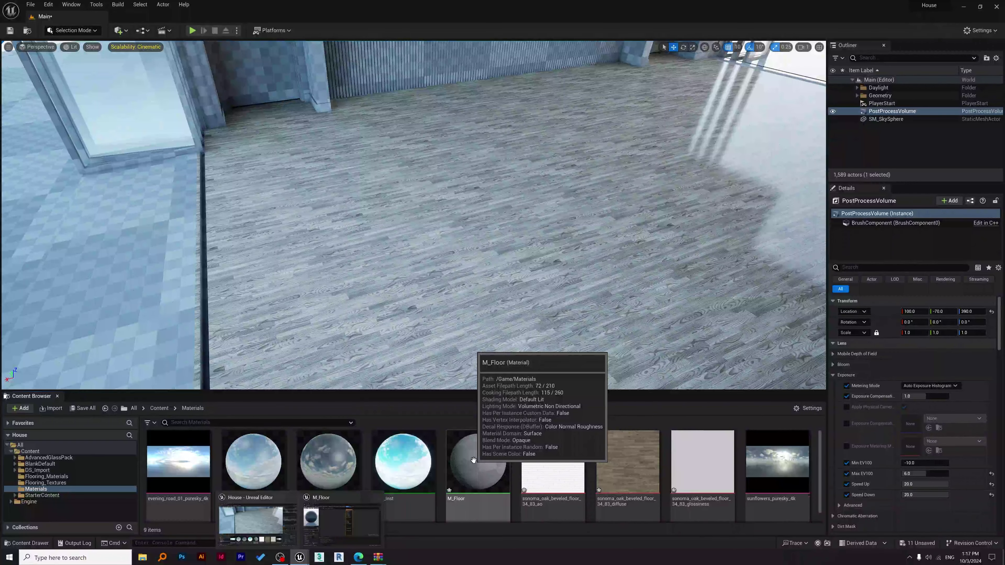
click(373, 531)
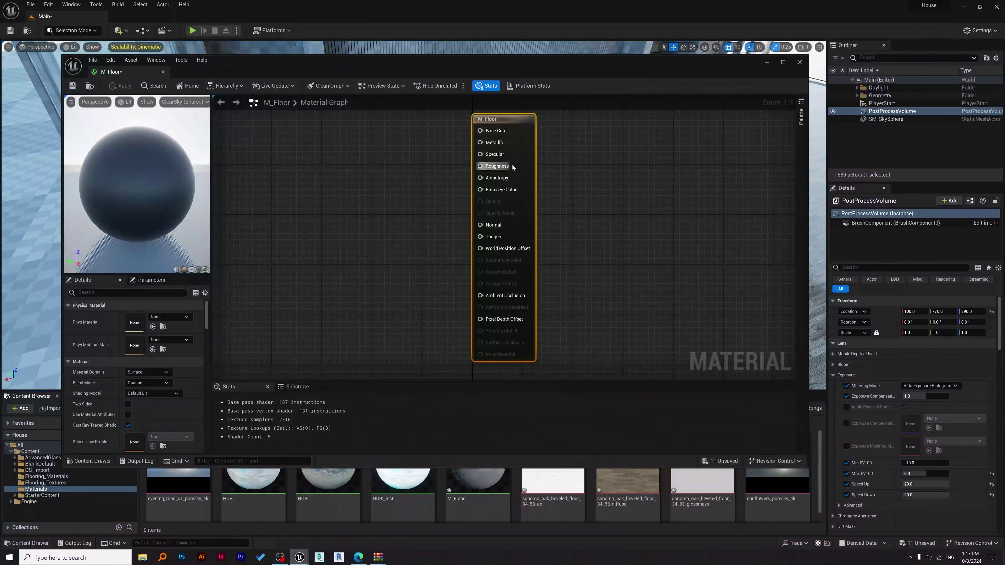
click(782, 62)
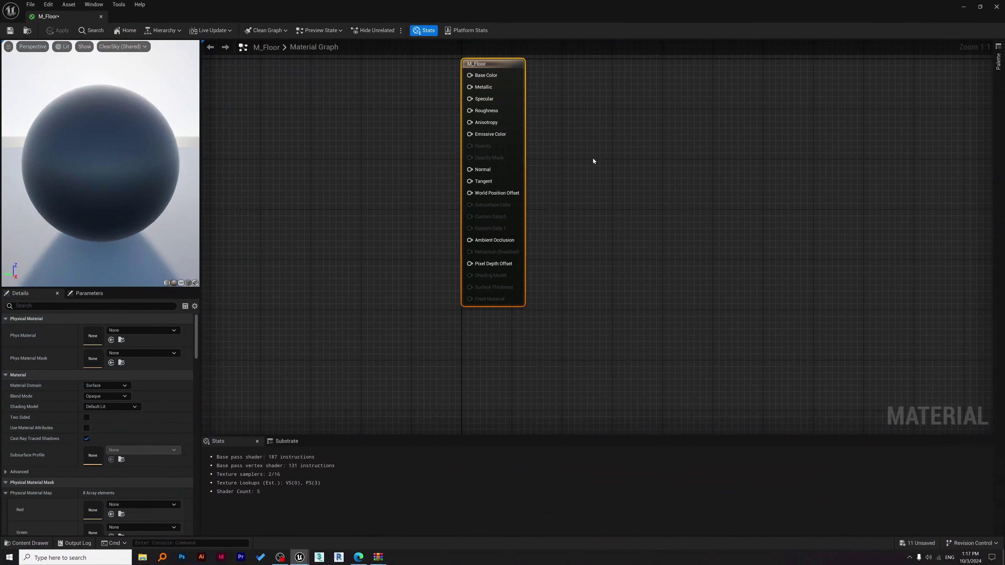
scroll(575, 155, down, 1)
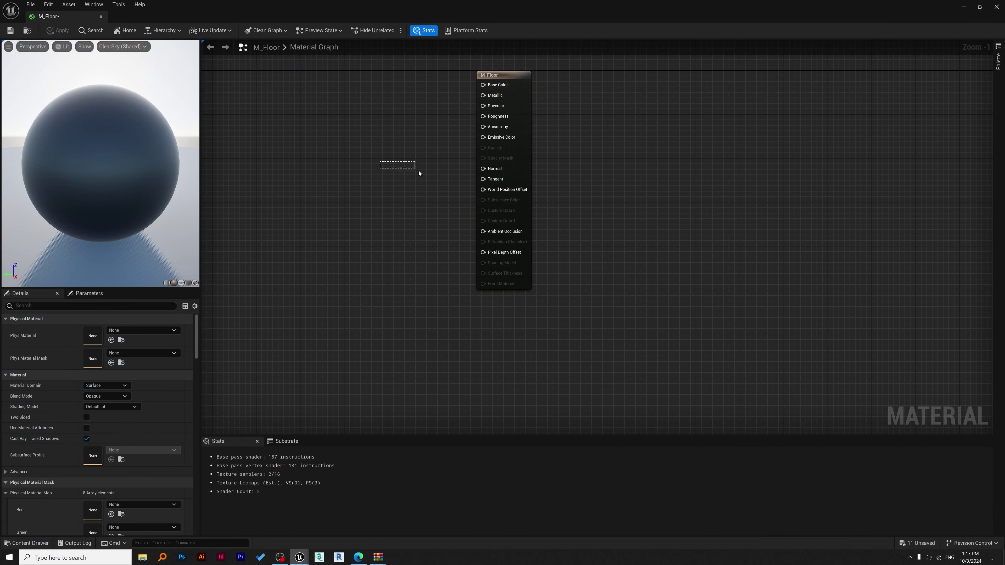
right_drag(389, 172, 730, 221)
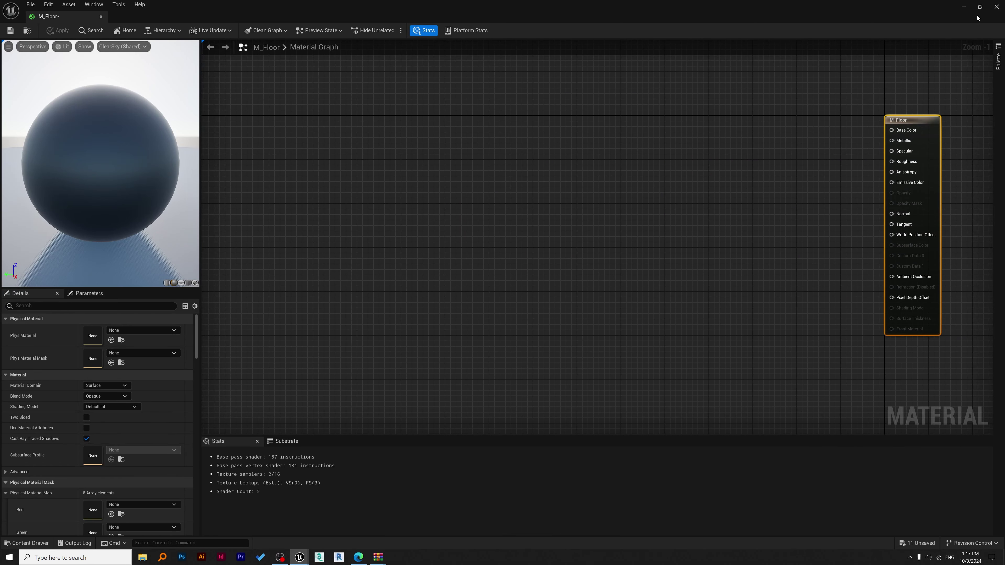
click(981, 7)
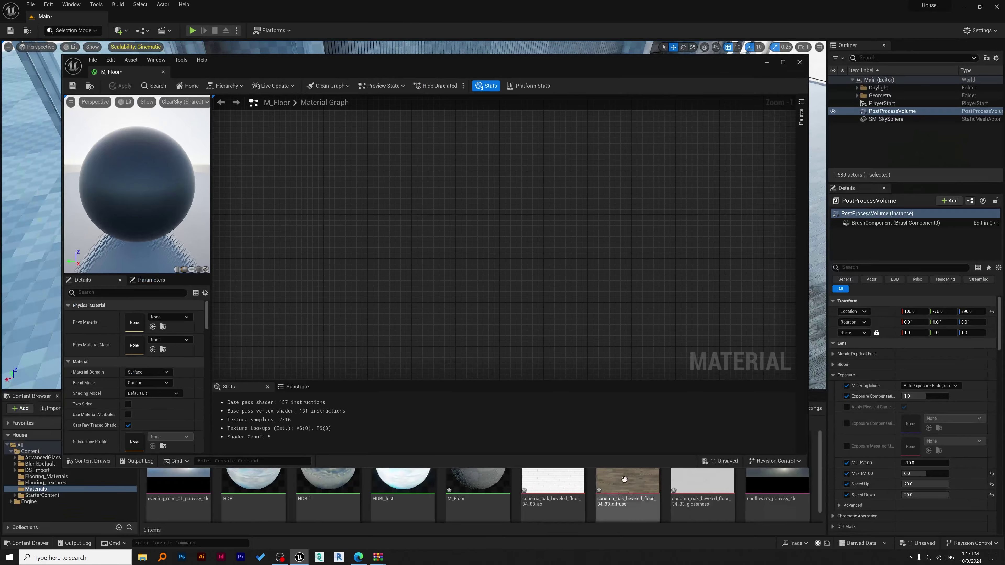
click(558, 483)
shift+click(702, 487)
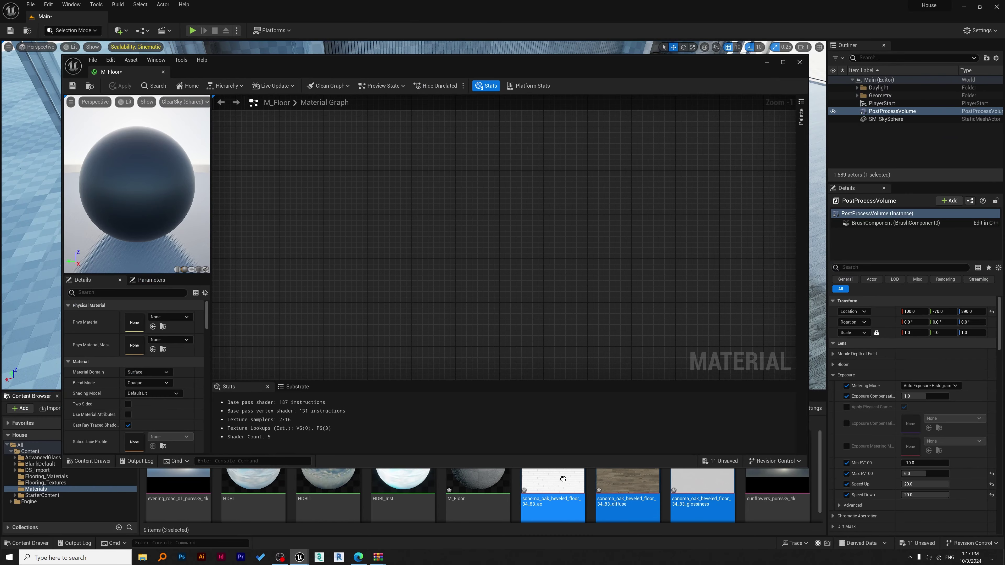
drag(702, 487, 370, 201)
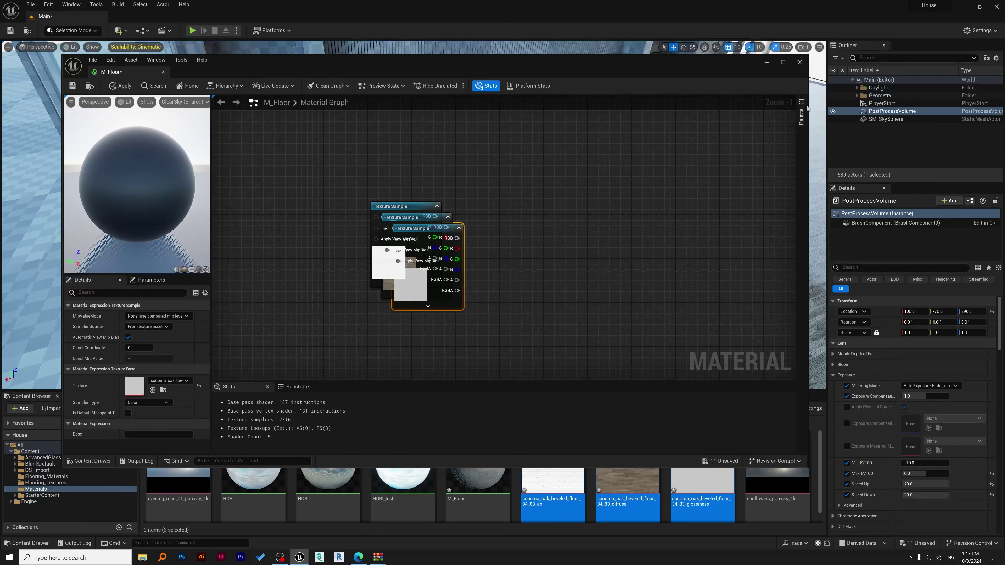
Step: Arrange the three texture samples in a spaced column beside the M_Floor node, with diffuse above glossiness and ao below
click(782, 62)
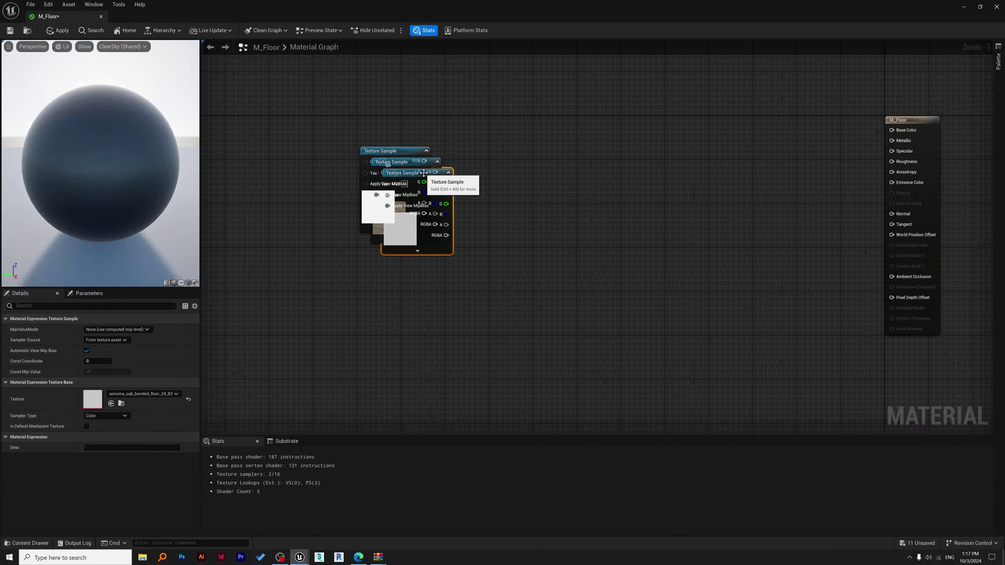
drag(419, 175, 434, 347)
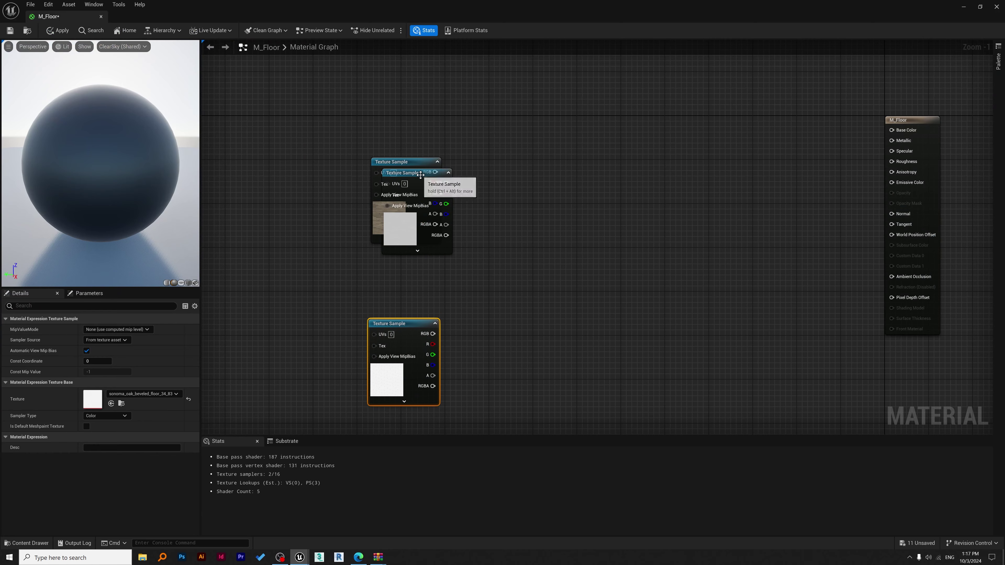
drag(423, 175, 486, 256)
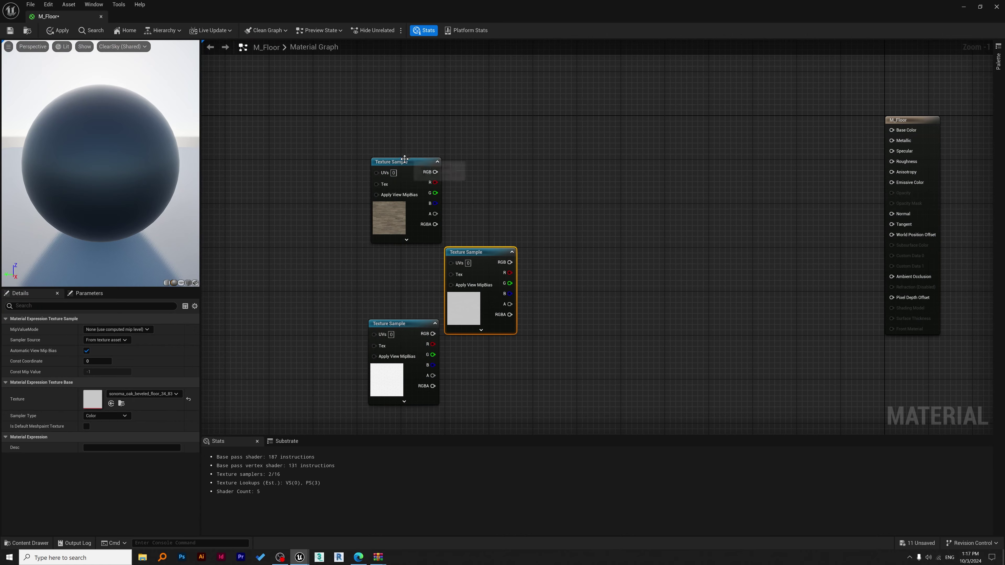
drag(399, 161, 400, 67)
drag(486, 256, 408, 196)
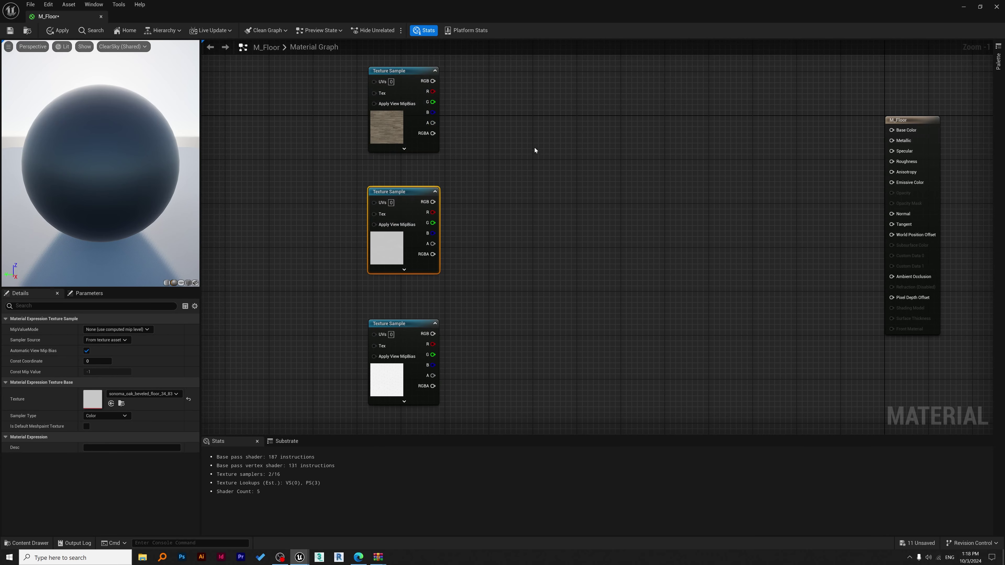
right_drag(534, 148, 542, 201)
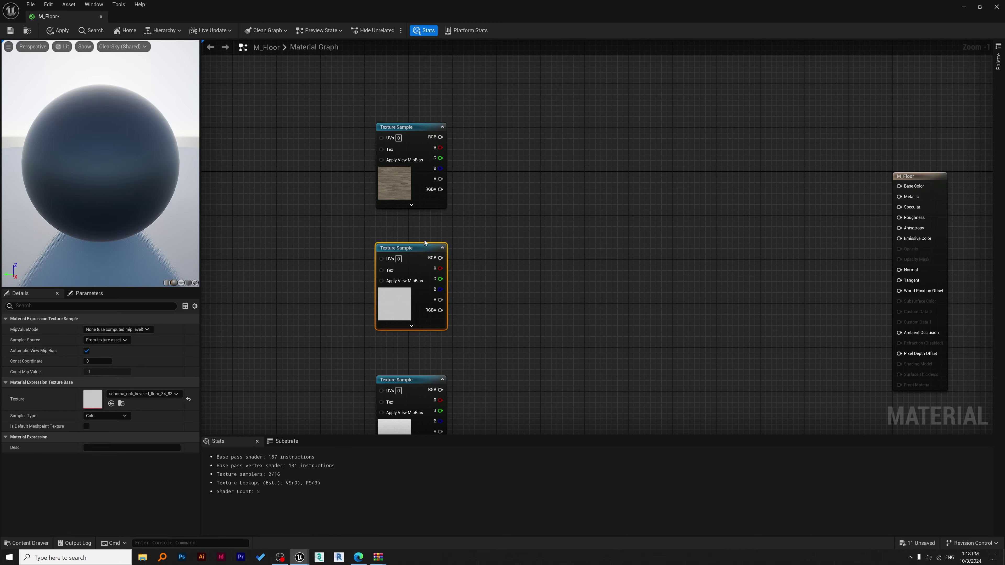
Step: Convert the diffuse texture sample in M_Floor to a parameter named Diffuse_Texture
click(963, 6)
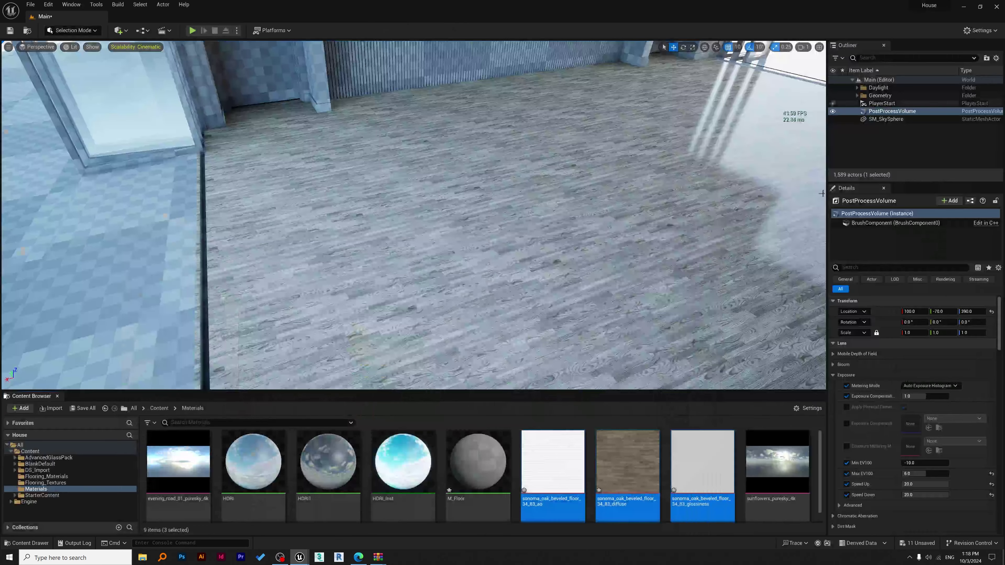
click(632, 468)
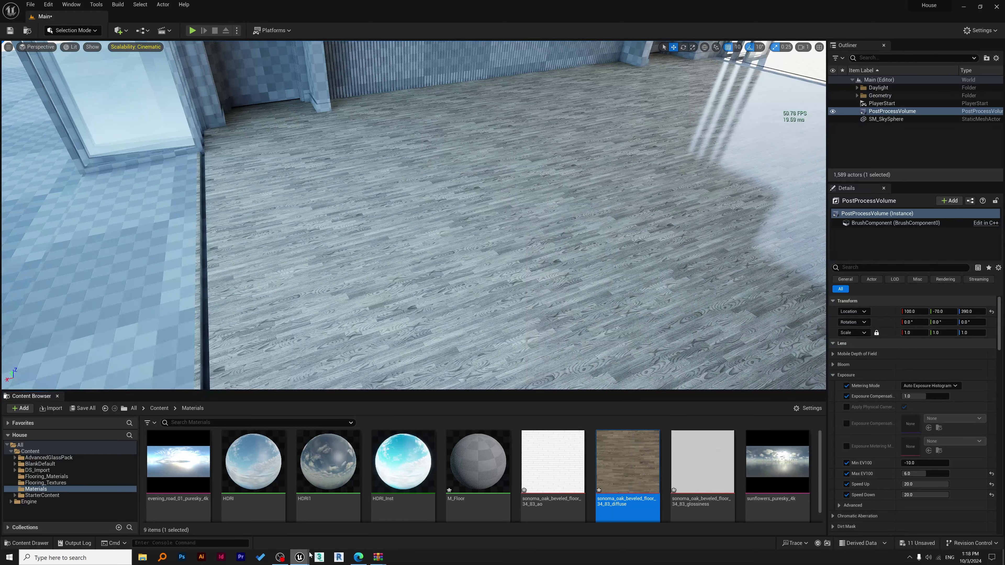
mouse_move(313, 554)
click(342, 524)
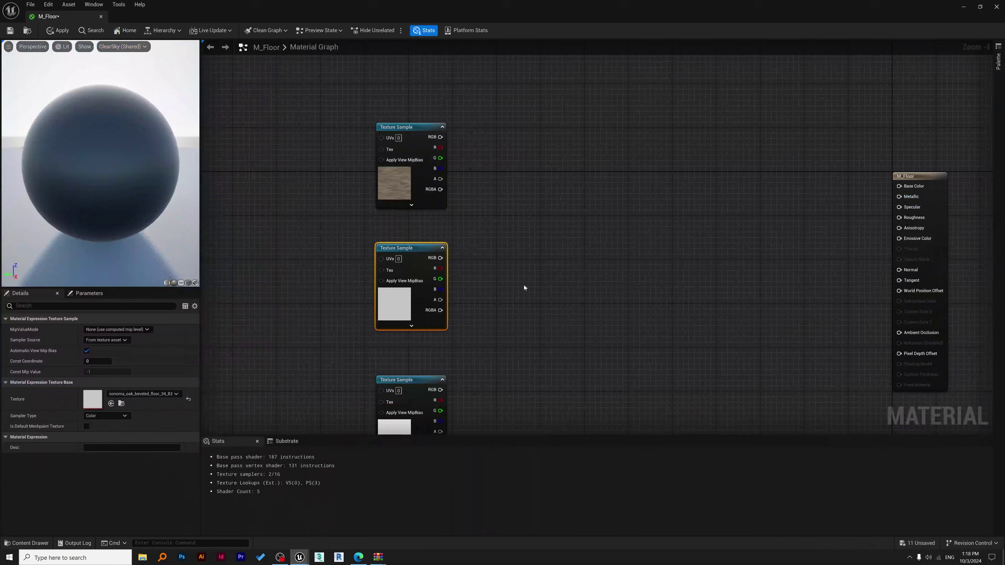
click(404, 126)
right_click(404, 127)
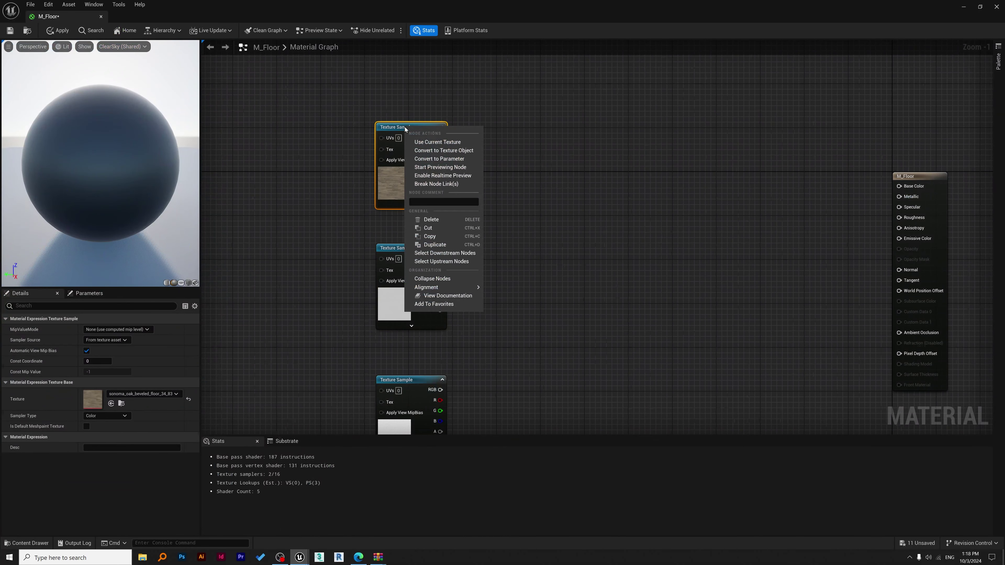
click(438, 159)
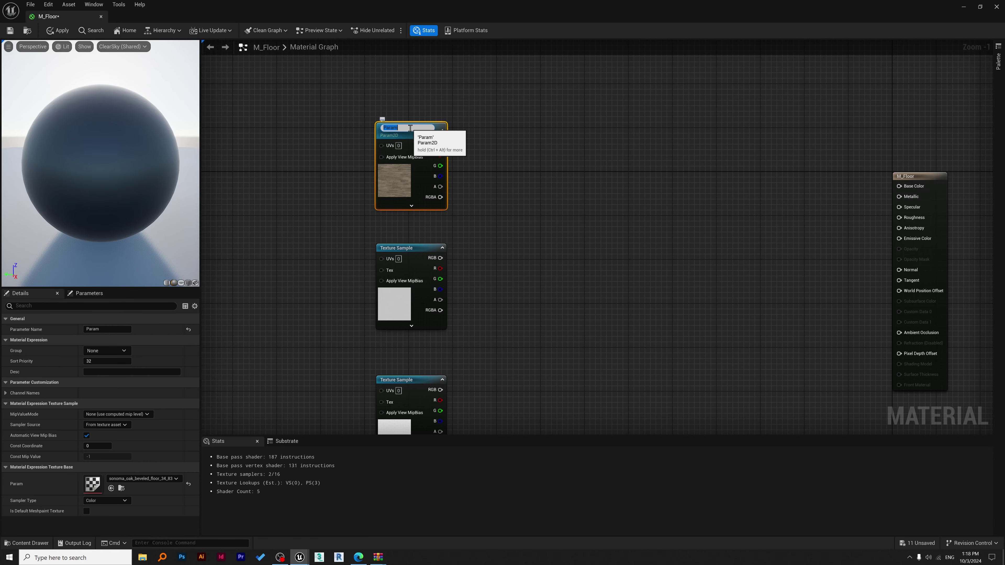
text(Diffuse_texture)
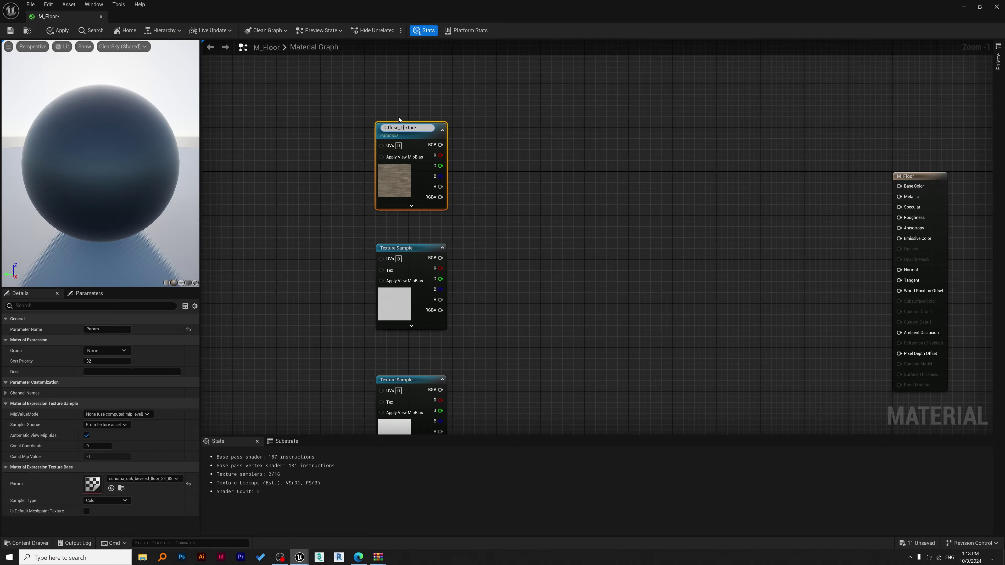
click(475, 106)
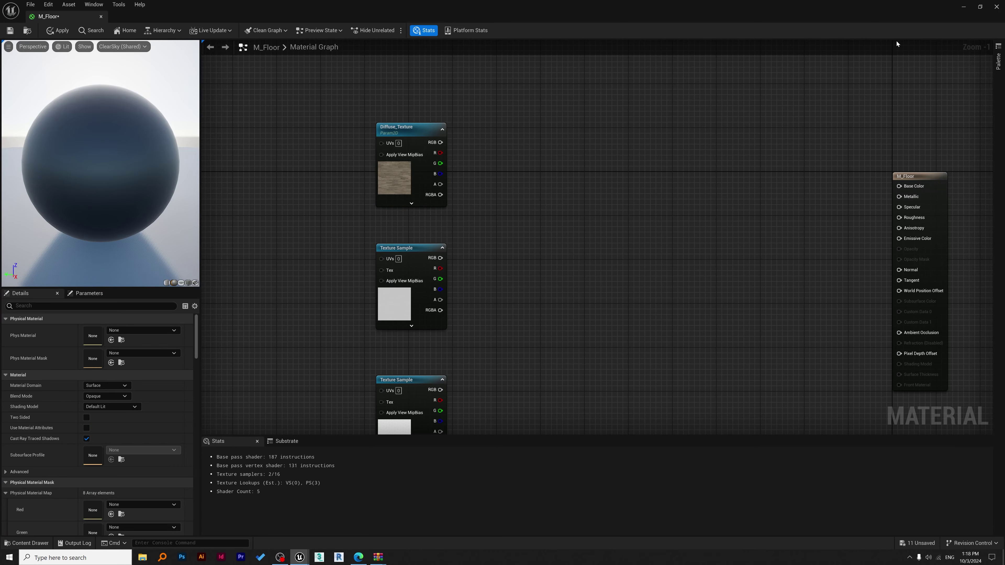
Step: Save the Sonoma oak ao, diffuse and glossiness texture assets in the Materials folder
click(964, 8)
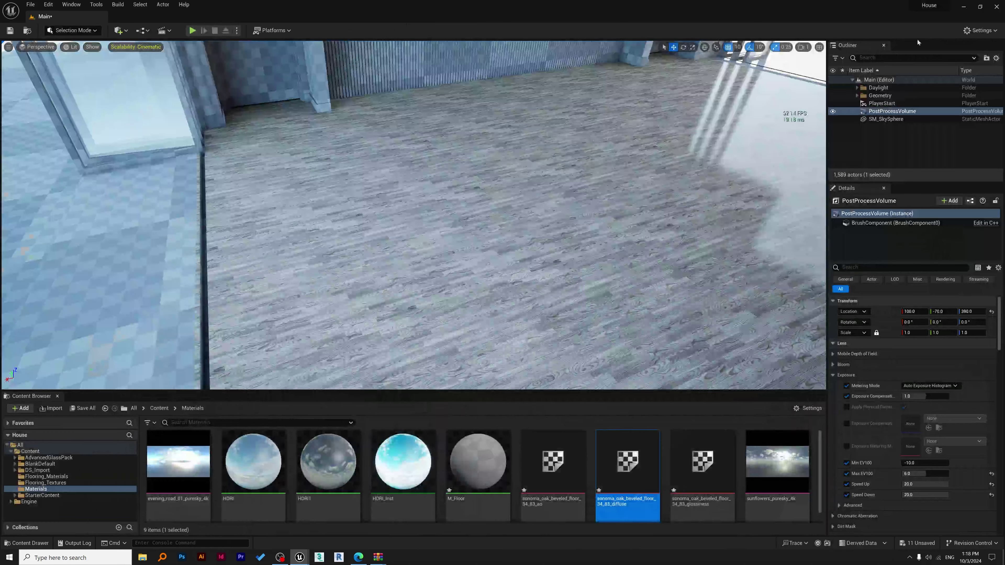
click(722, 467)
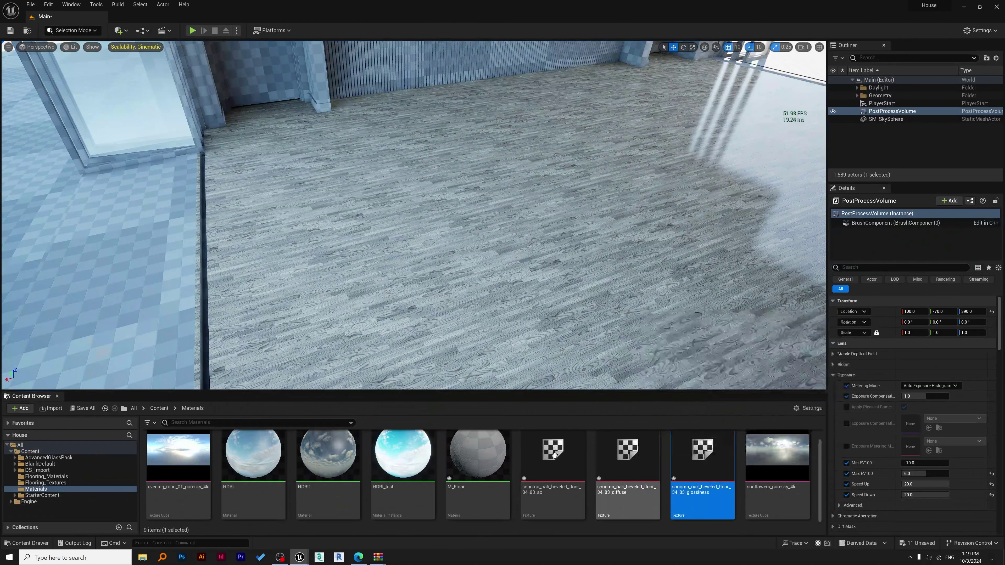
scroll(553, 463, down, 1)
shift+click(542, 461)
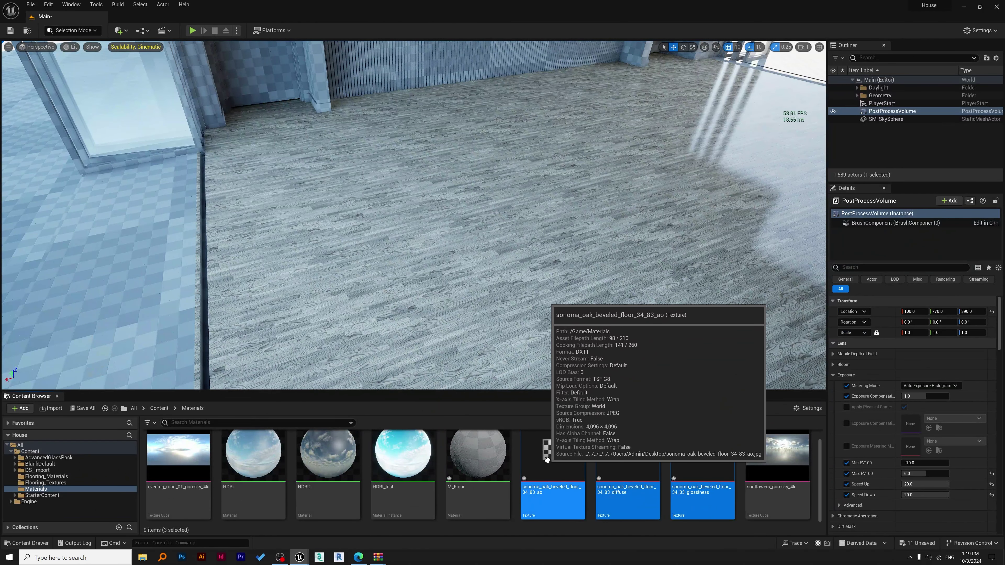
right_click(546, 462)
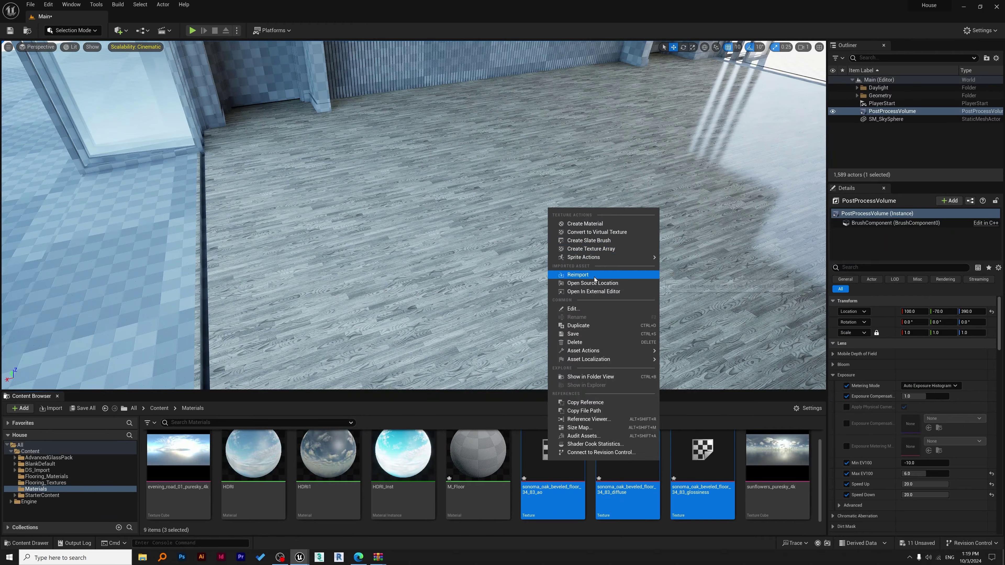
click(582, 333)
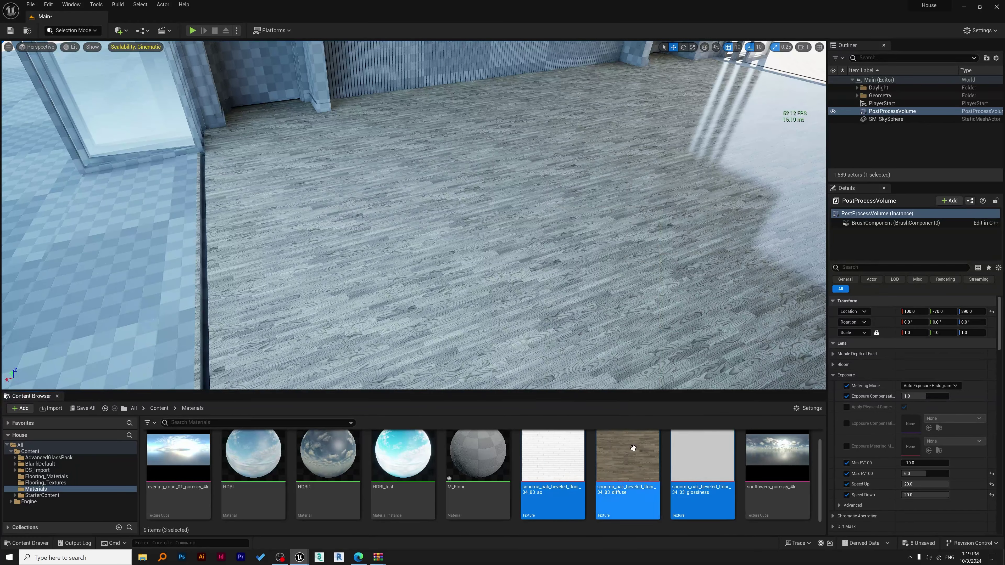
Step: Convert the glossiness texture sample in M_Floor to a parameter named Roughness
click(694, 477)
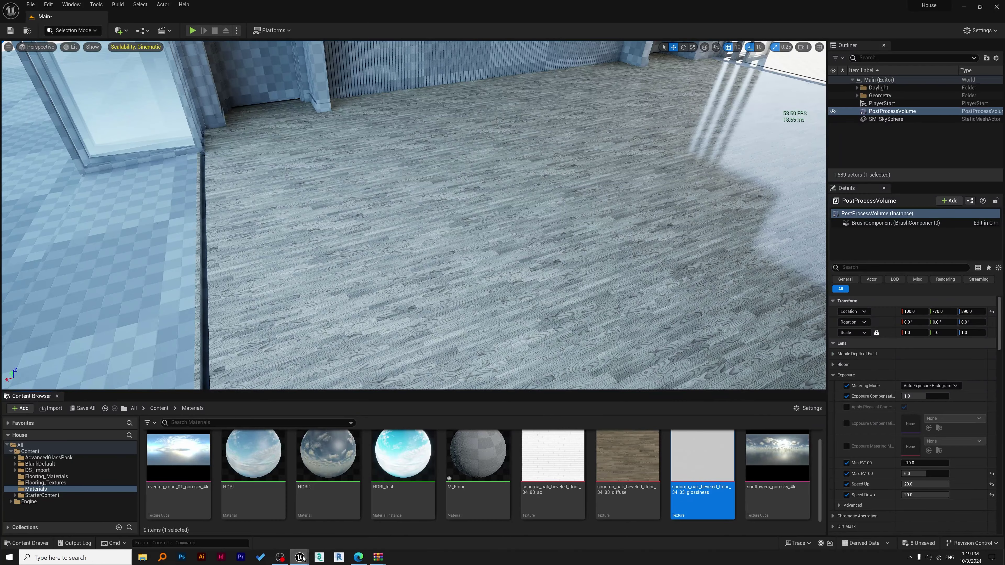
key(alt+Tab)
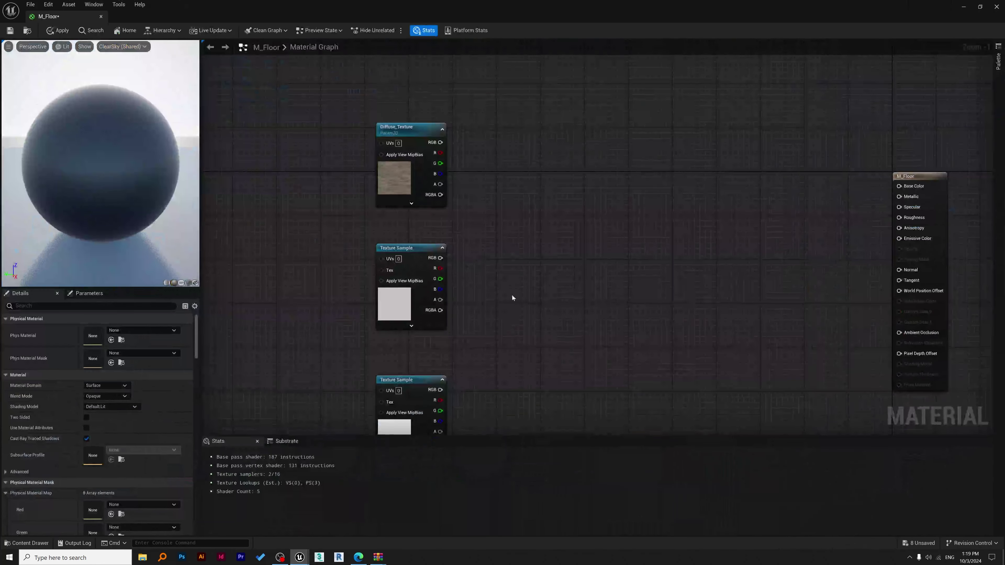
right_drag(512, 297, 563, 208)
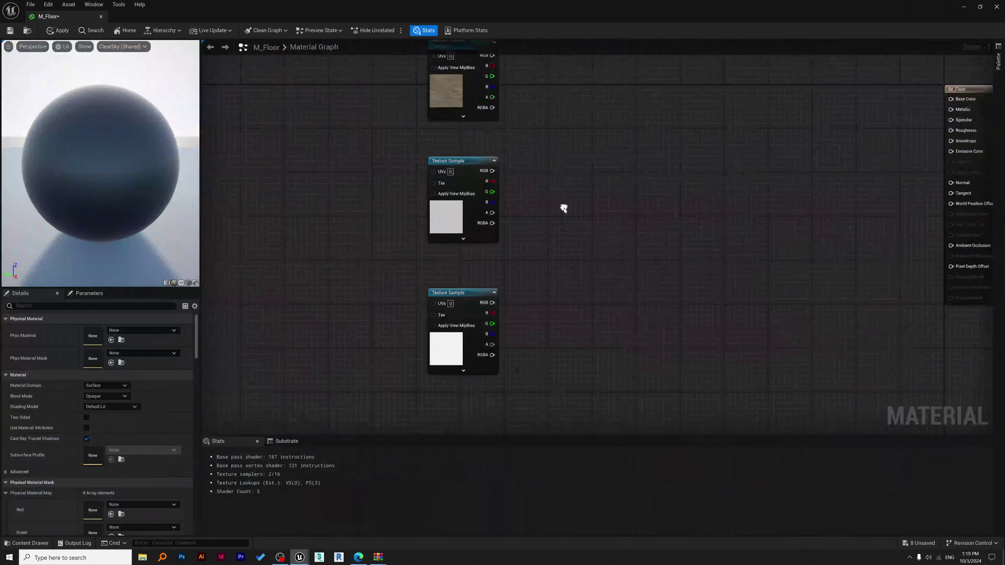
click(474, 165)
right_click(474, 166)
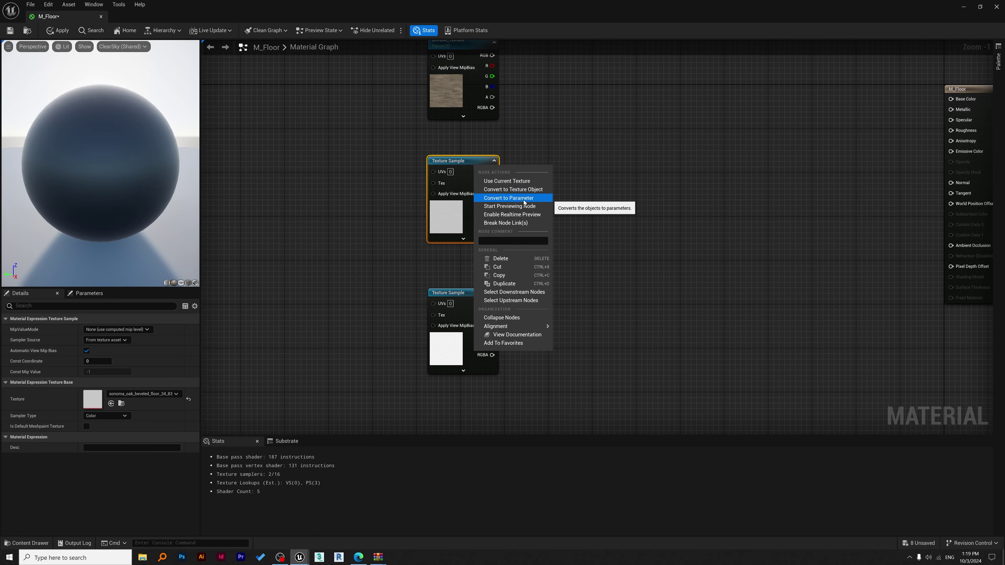
click(510, 197)
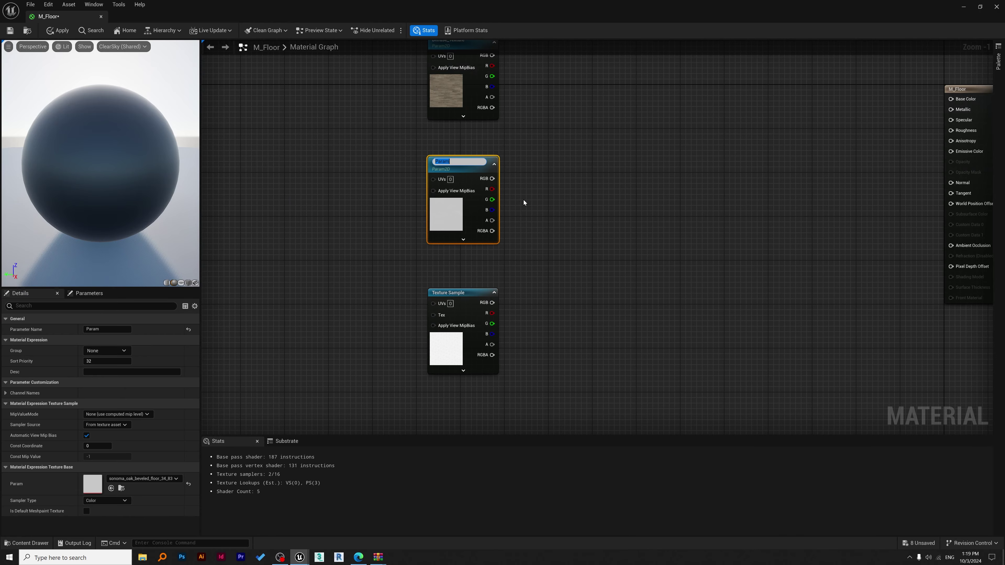
text(Roughness)
key(Return)
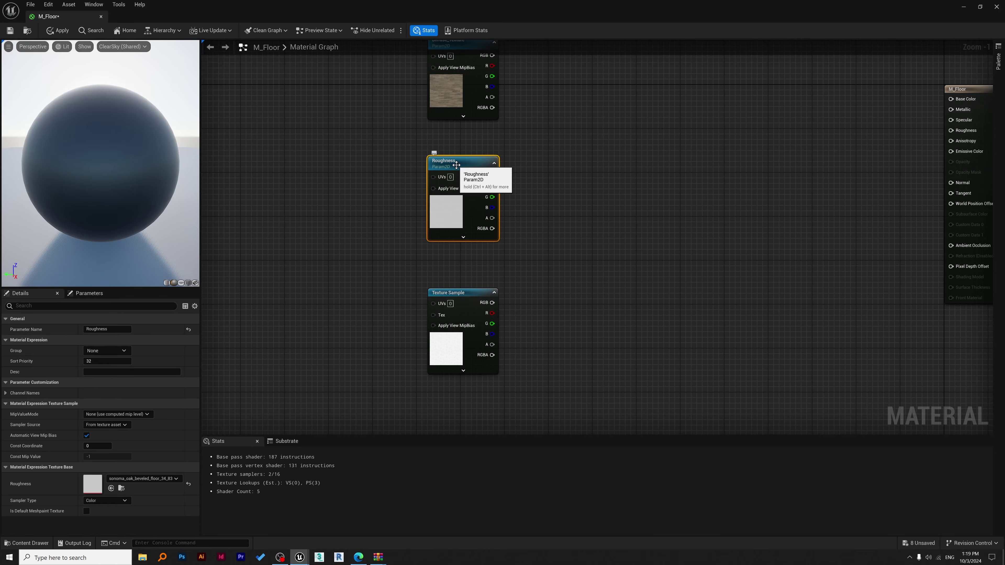
click(113, 331)
click(447, 293)
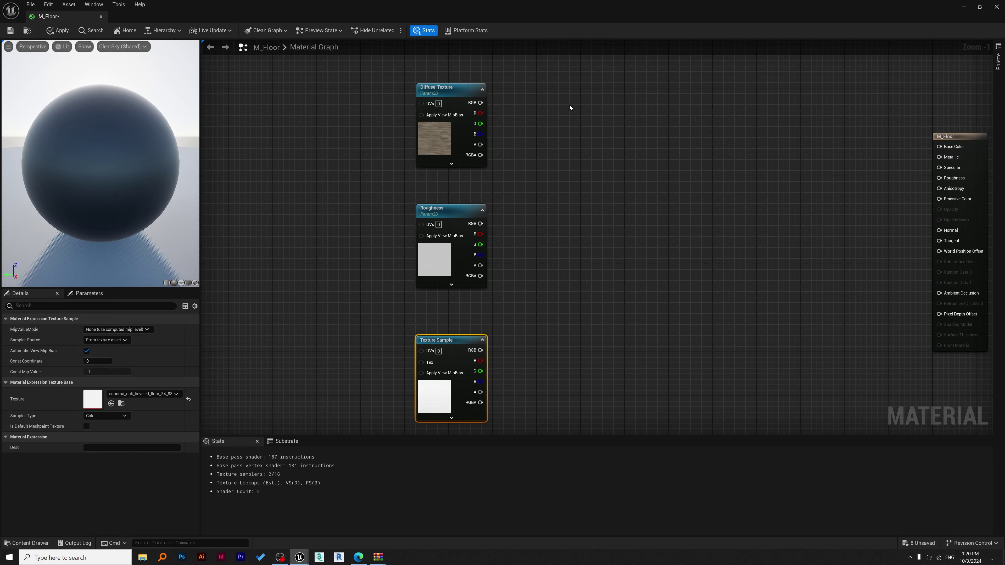
right_click(570, 101)
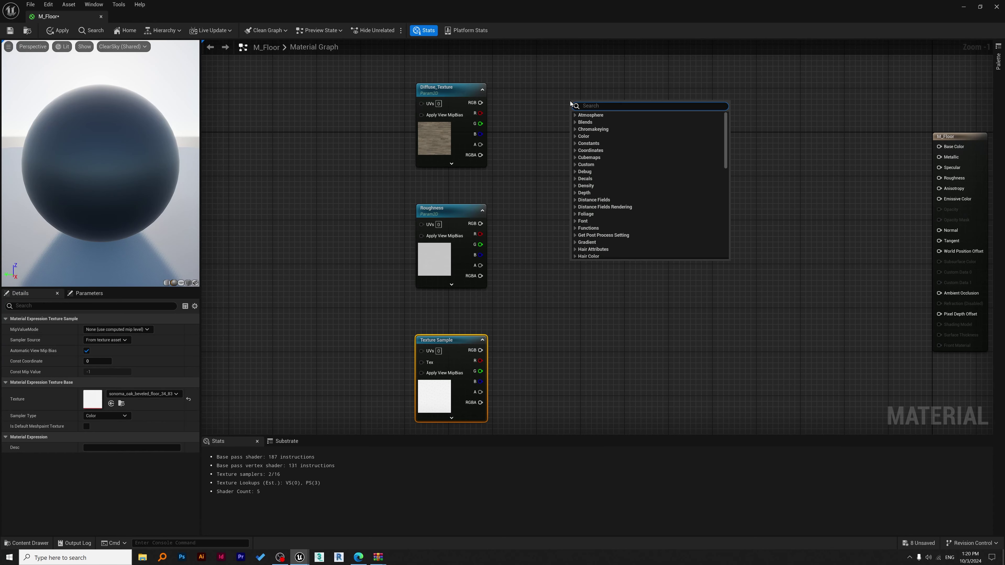
text(multiply)
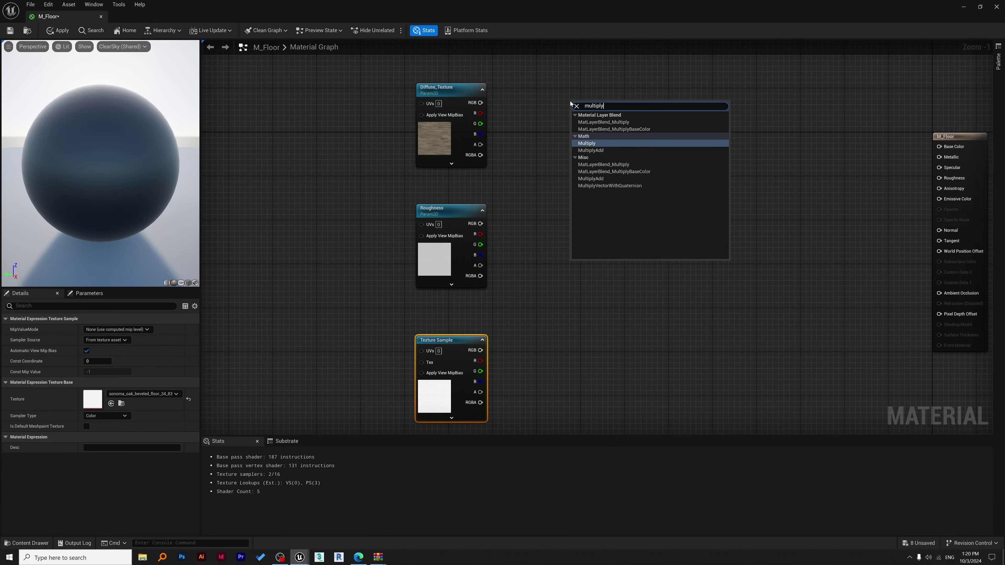
click(691, 1)
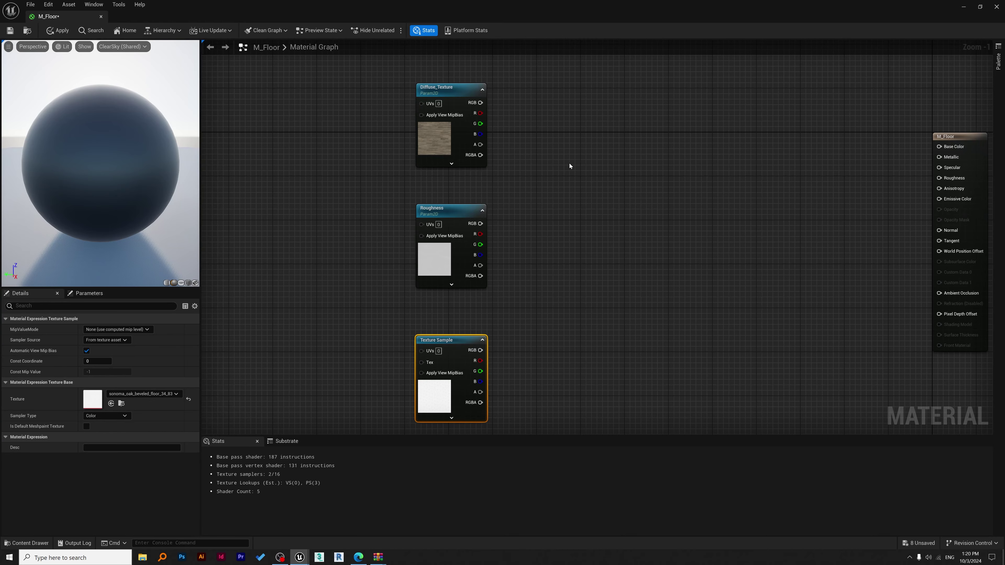
Step: Add a Multiply node beside Diffuse_Texture and connect the texture's RGB output to the node's A input
click(584, 114)
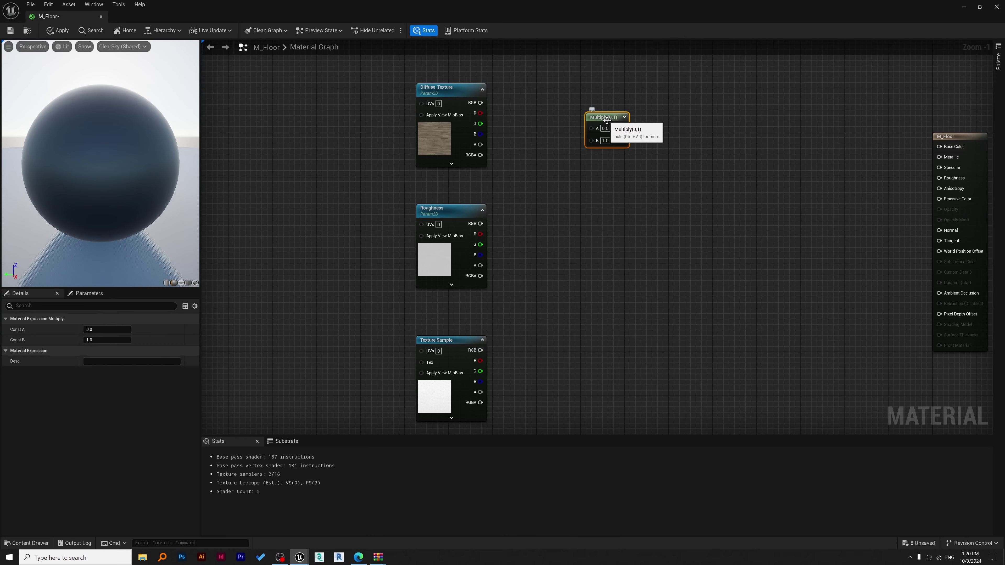
drag(607, 121, 640, 108)
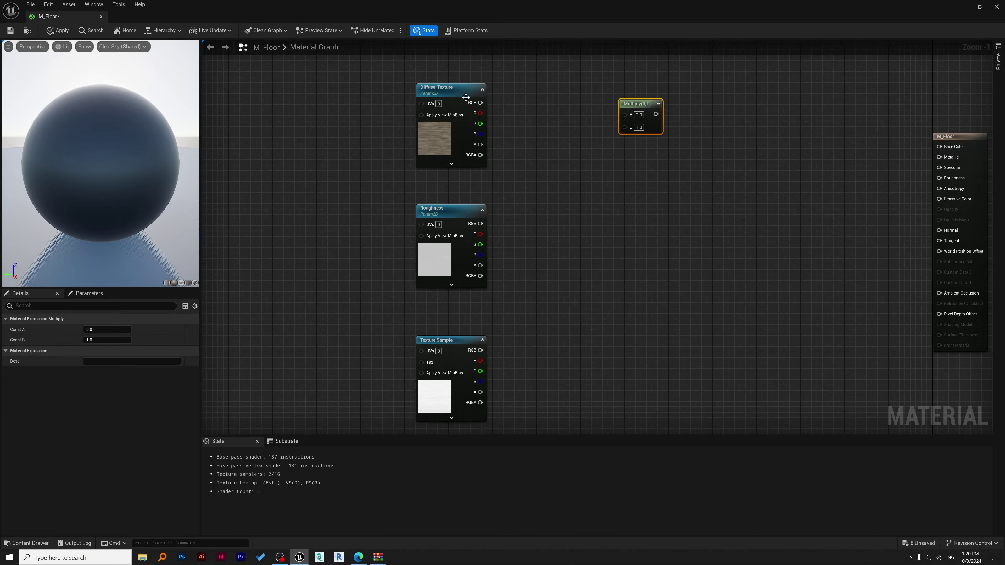
drag(480, 103, 624, 117)
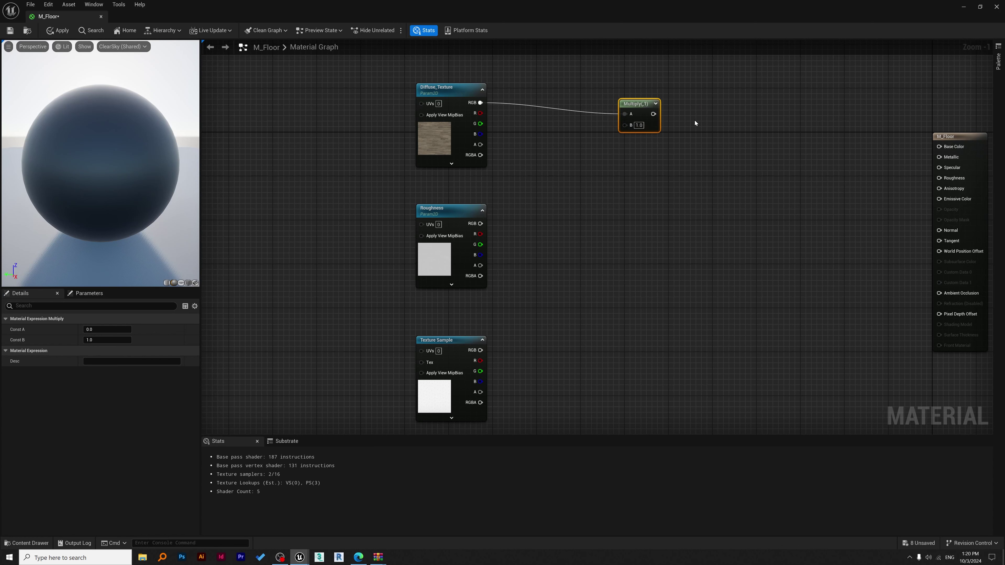
Step: Create a scalar parameter named Albedo between Diffuse_Texture and Multiply, and connect it to Multiply's B input
click(708, 114)
text(sssssssssssssss)
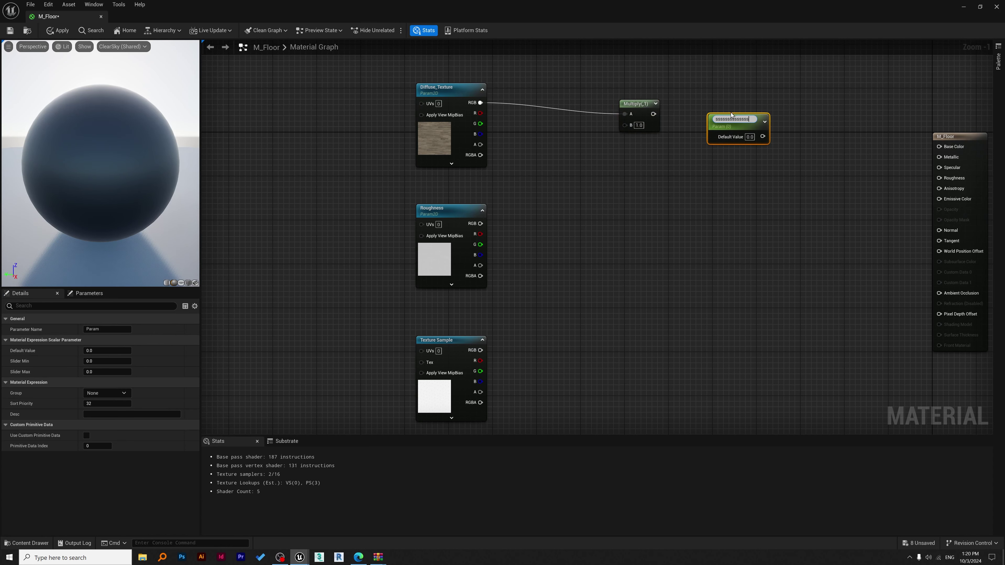
drag(750, 118, 710, 118)
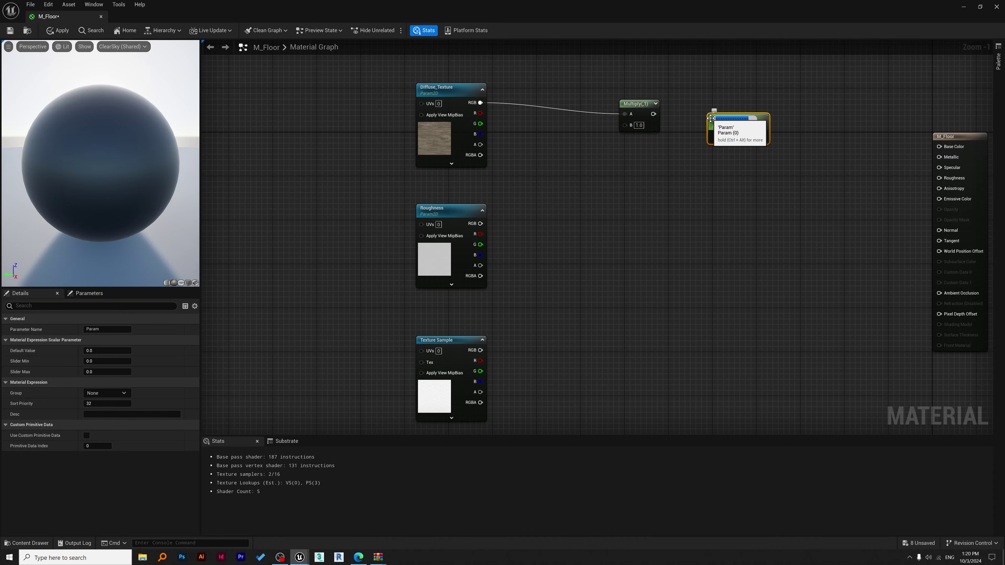
text(Albedo)
key(Return)
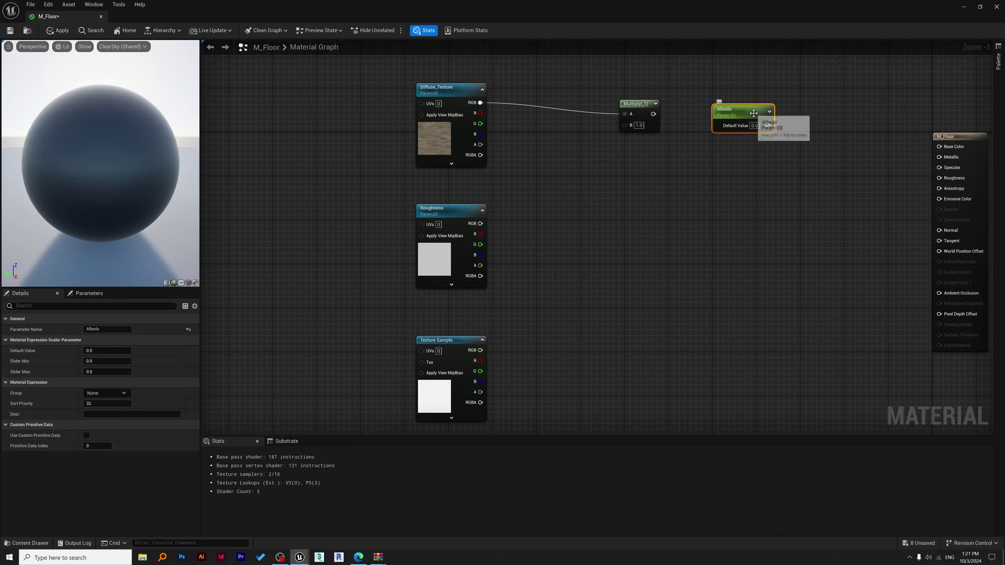
drag(743, 107, 628, 125)
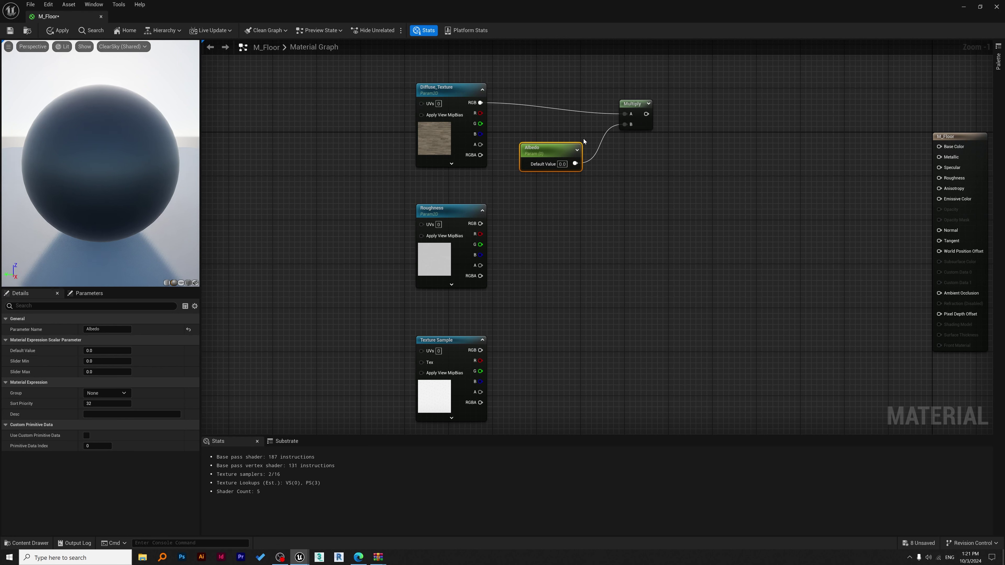
Step: Set the Albedo parameter's default value to 1 and connect the Multiply output to M_Floor's Base Color
click(556, 149)
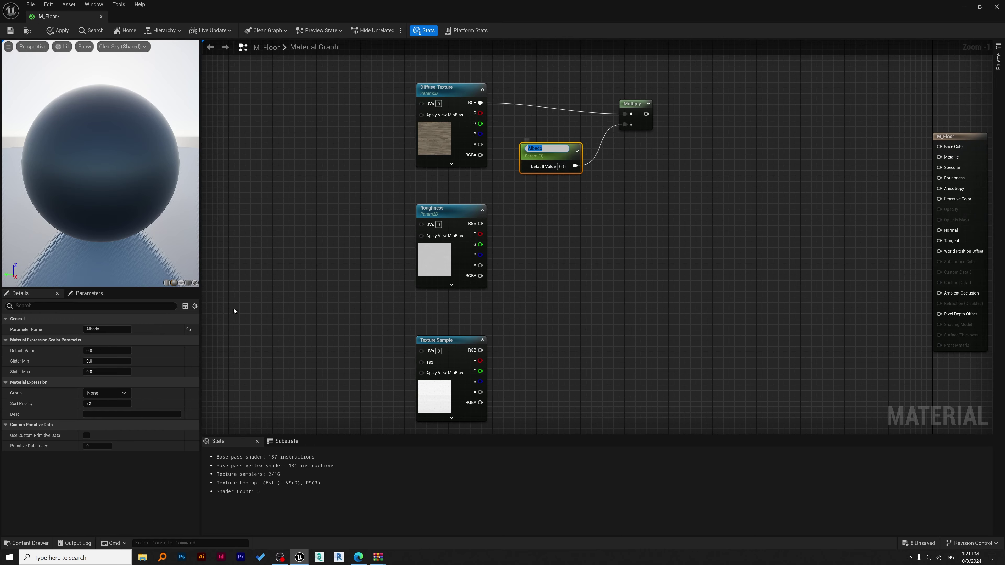
click(107, 351)
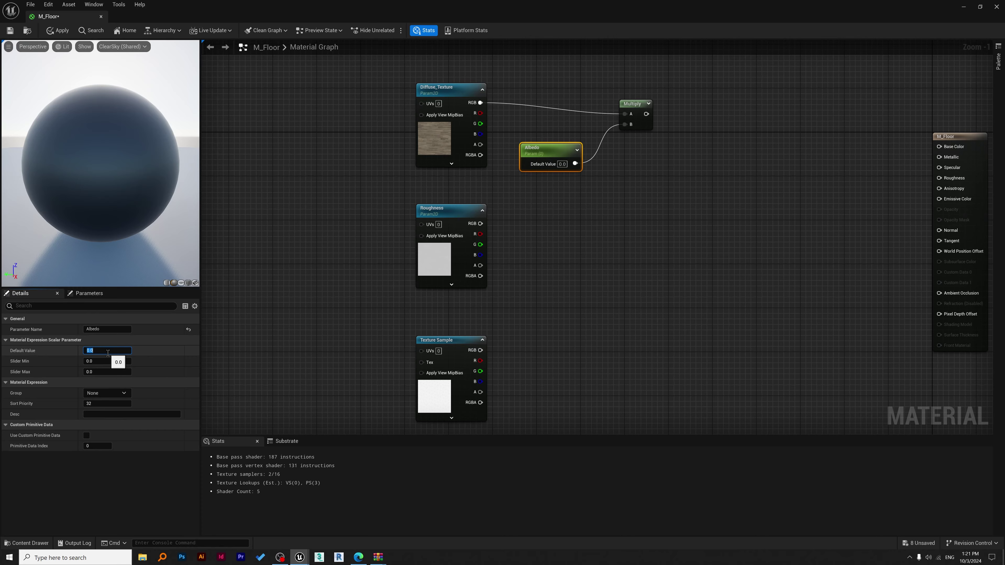
text(1)
key(Return)
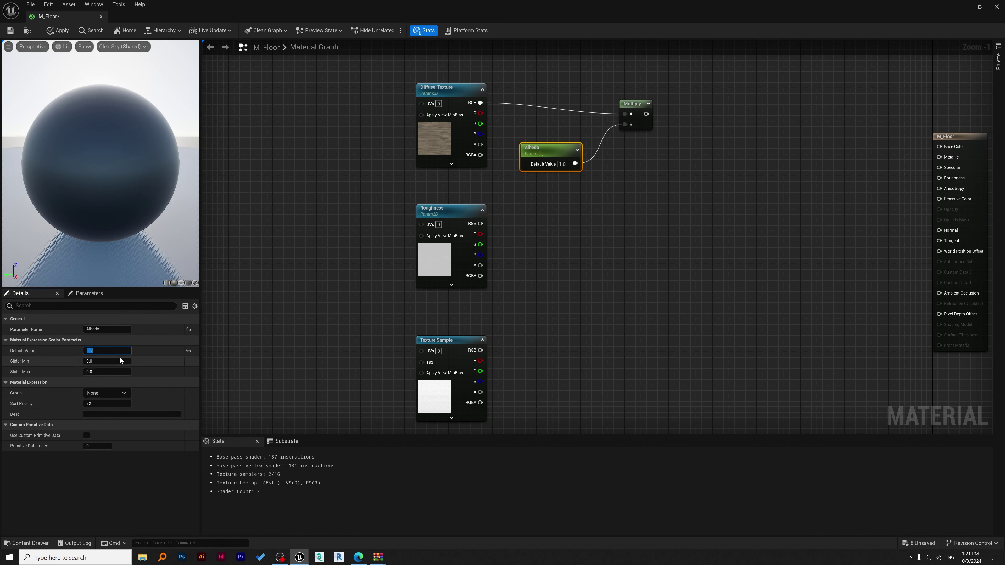
drag(646, 114, 938, 148)
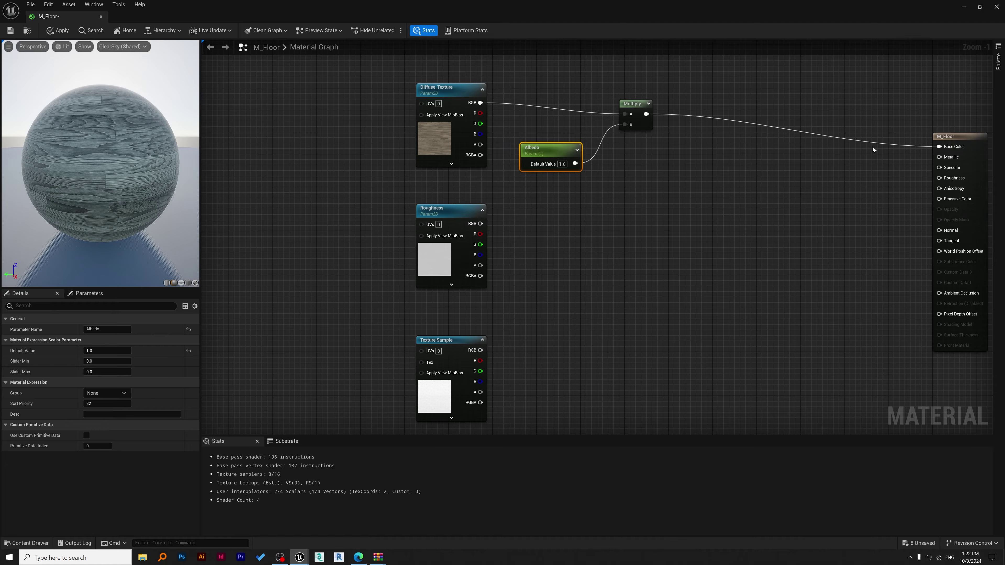
Step: Add a Desaturation node to the graph and place it beside the Roughness texture node
right_click(709, 201)
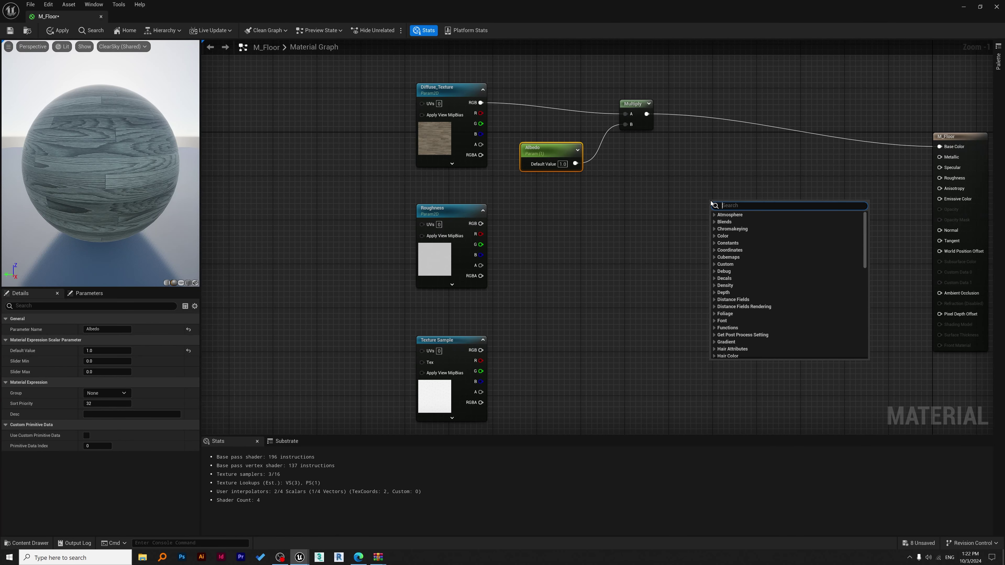
text(desaturatio)
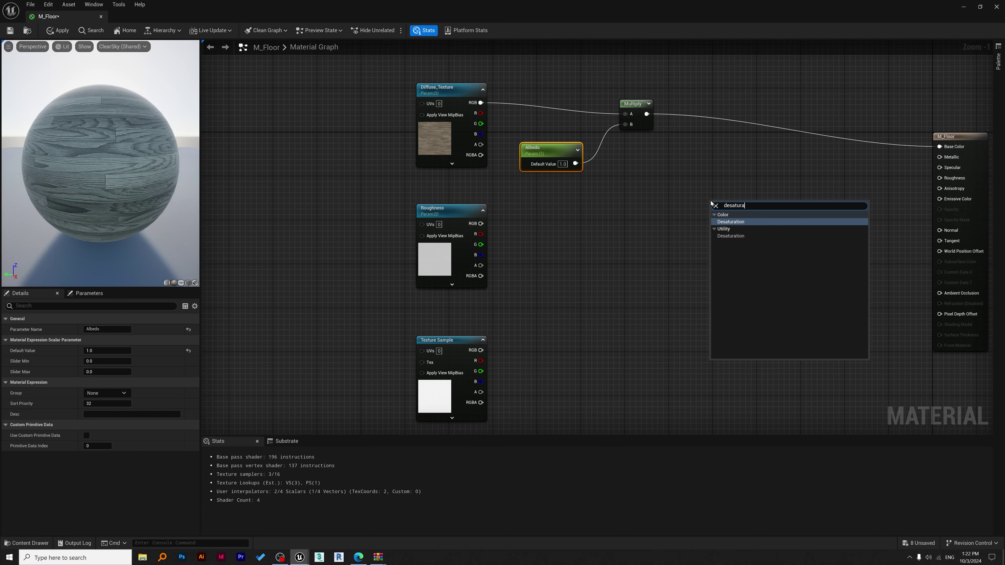
click(736, 225)
drag(727, 212, 593, 243)
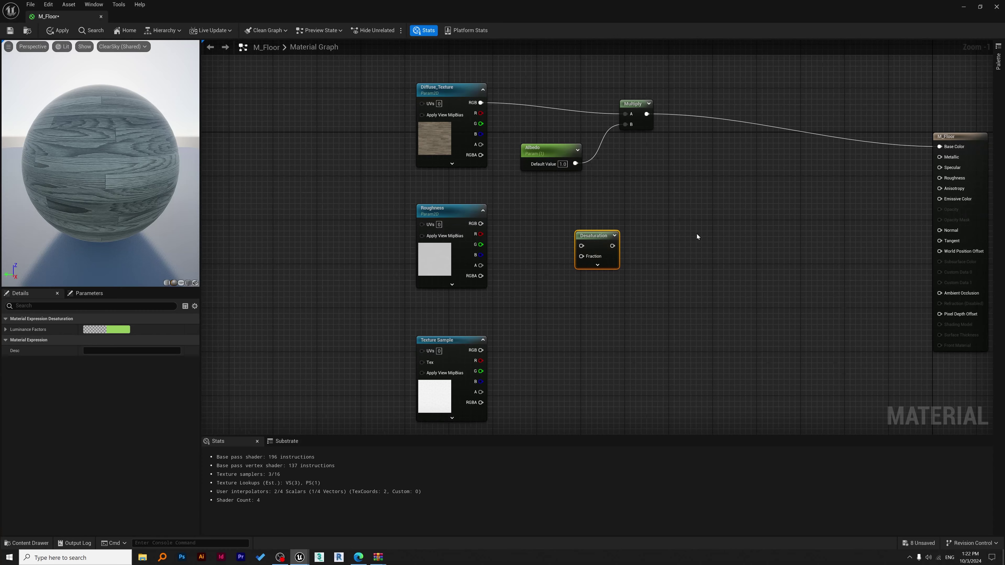
Step: Create a scalar parameter named Saturaion near the Desaturation node
click(676, 247)
text(sssssssssss)
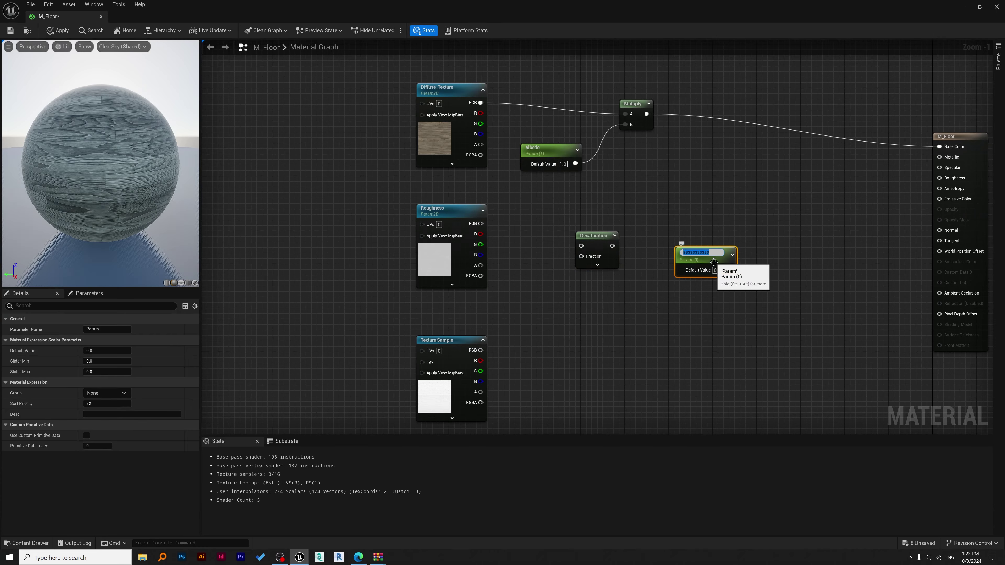
text(Saturation)
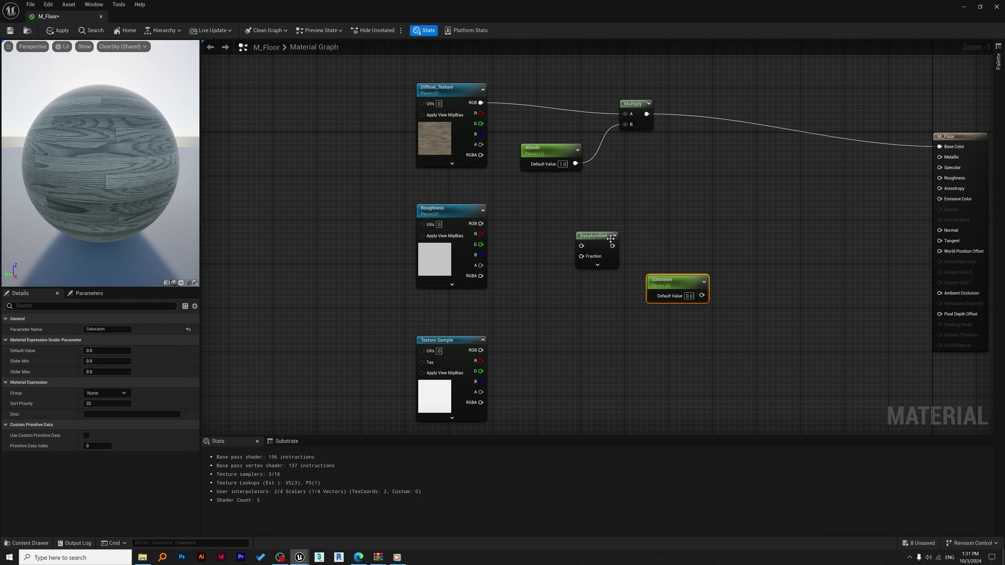
Step: Move the Desaturation node between Multiply and M_Floor, and connect the Multiply output to its upper input
drag(610, 239, 744, 169)
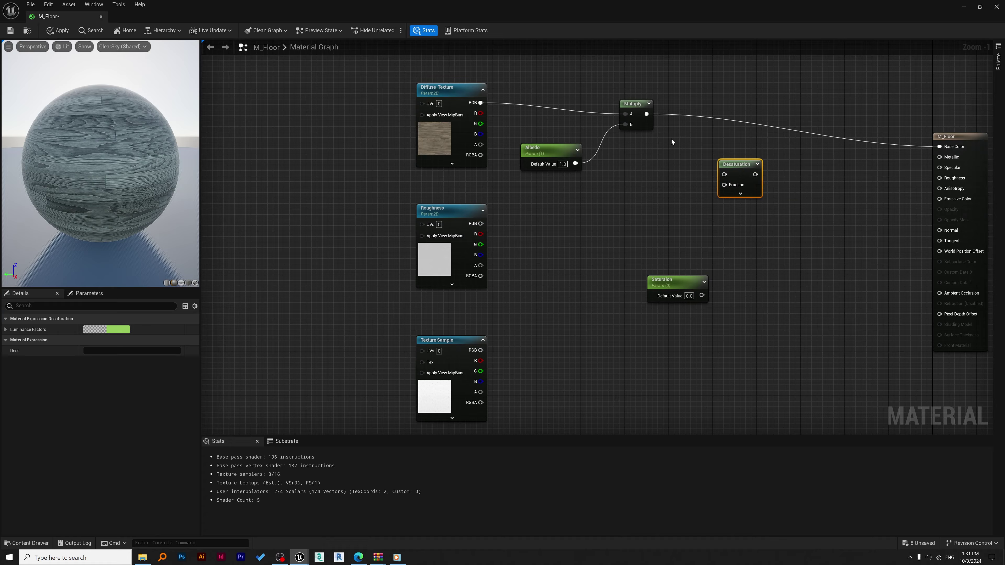
drag(646, 114, 723, 174)
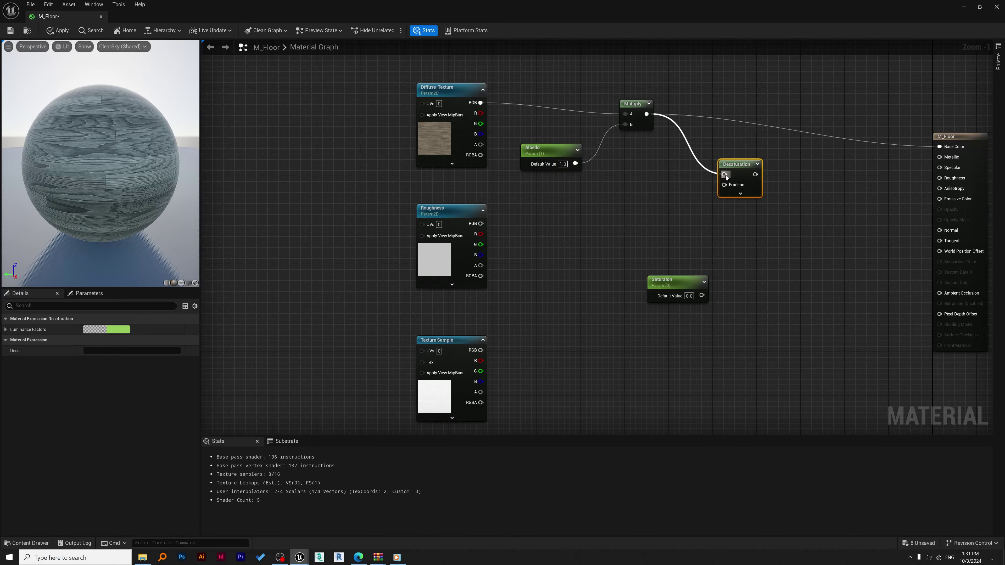
Step: Move the misspelled scalar parameter closer to the Desaturation node and correct its name to Saturation
drag(682, 288, 659, 254)
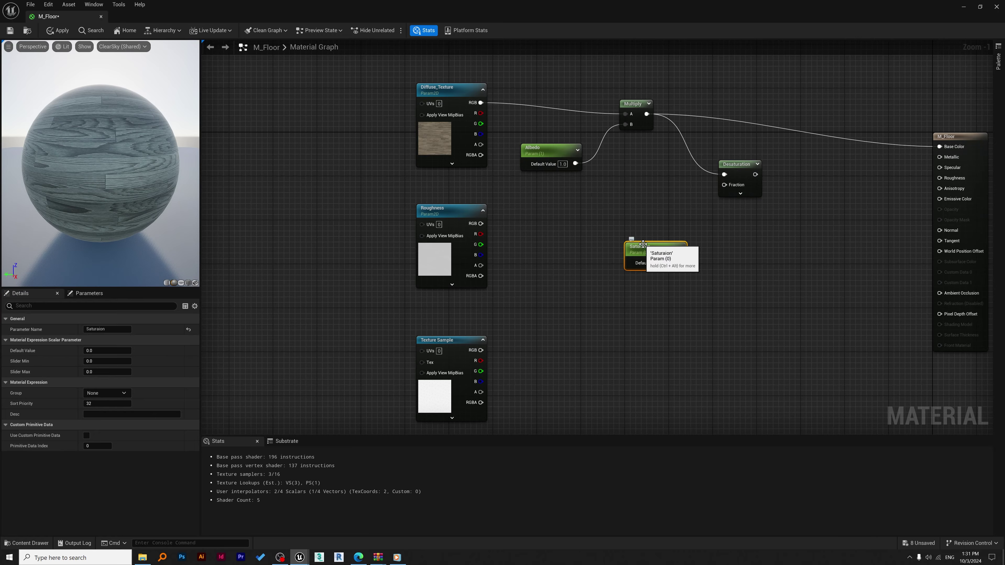
double_click(644, 247)
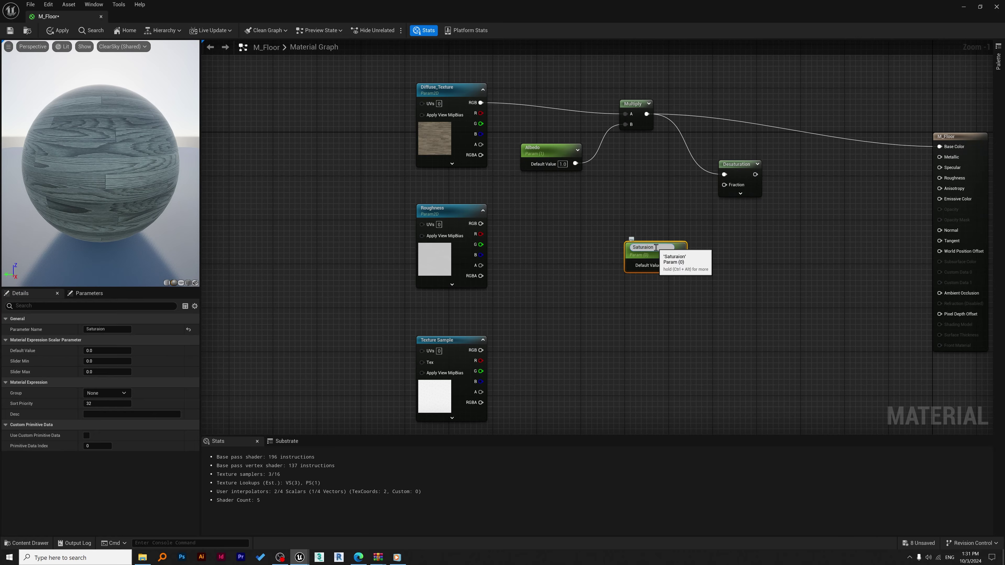
key(Right)
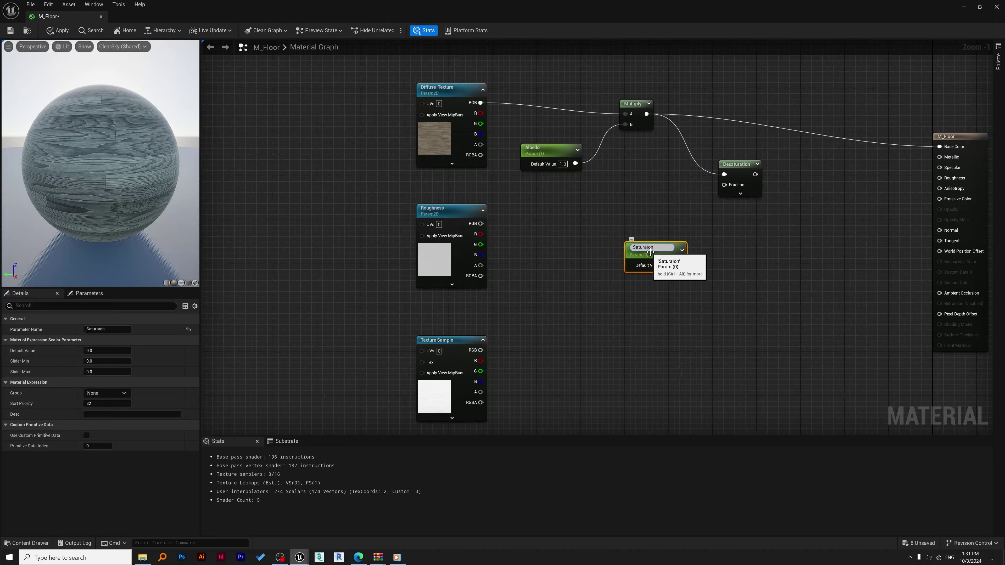
click(735, 249)
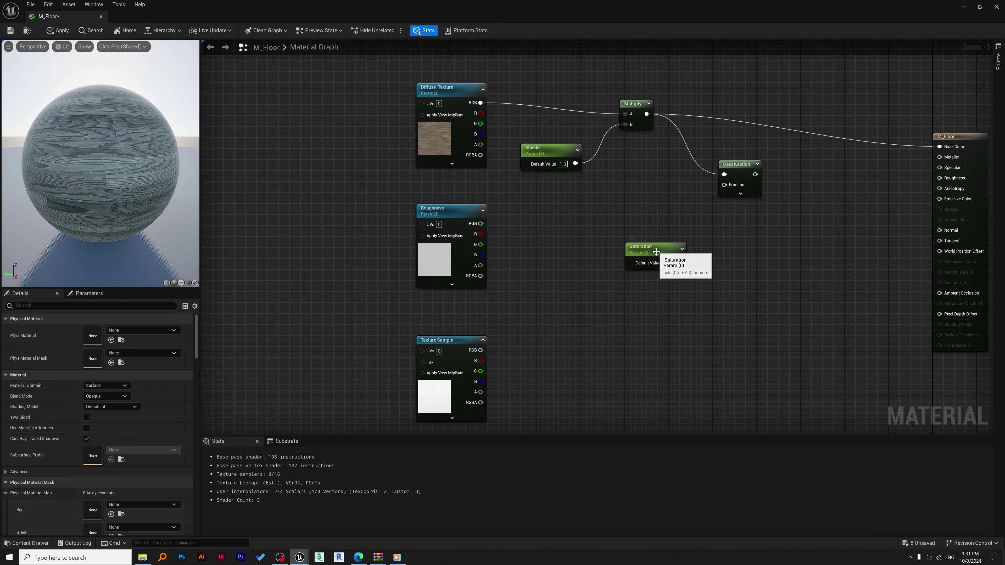
Step: Connect the Saturation parameter to Desaturation's Fraction input and the Desaturation output to M_Floor's Base Color
drag(657, 251, 949, 148)
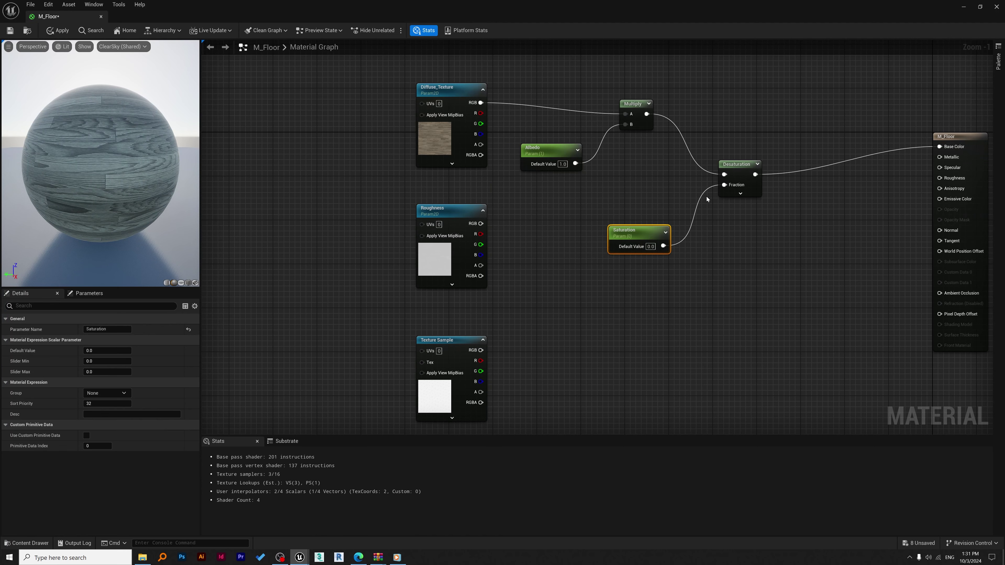
Step: Align Diffuse_Texture level with the Multiply node and move the whole diffuse node group higher above the Roughness node
scroll(708, 241, down, 1)
right_drag(708, 241, 678, 324)
click(723, 170)
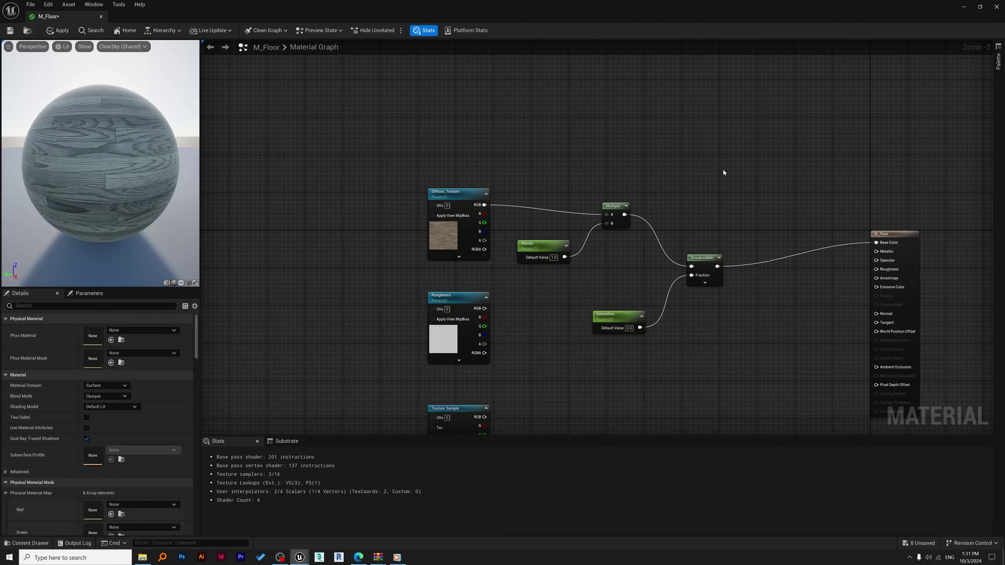
drag(723, 172, 518, 334)
drag(613, 321, 642, 265)
click(463, 189)
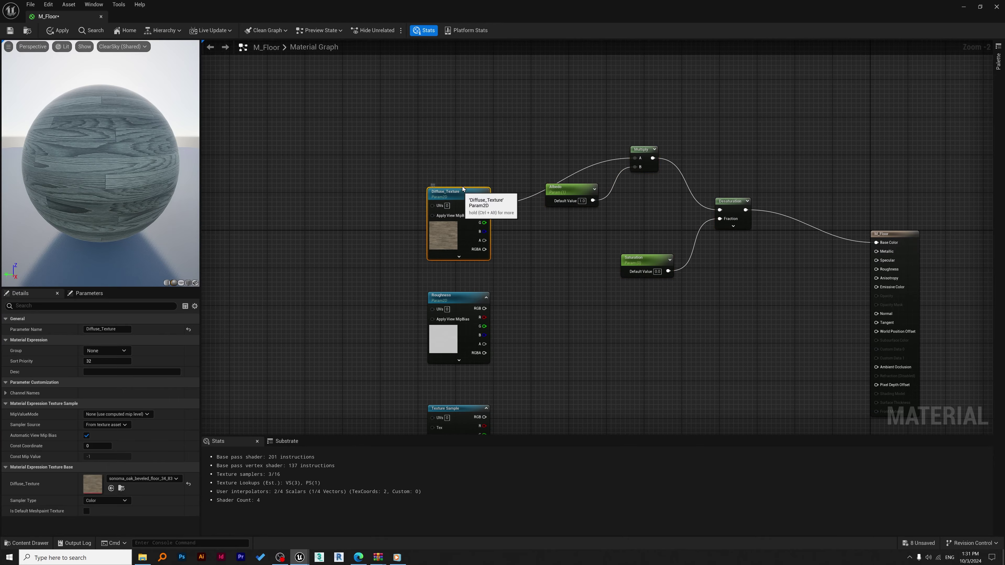
drag(463, 189, 444, 142)
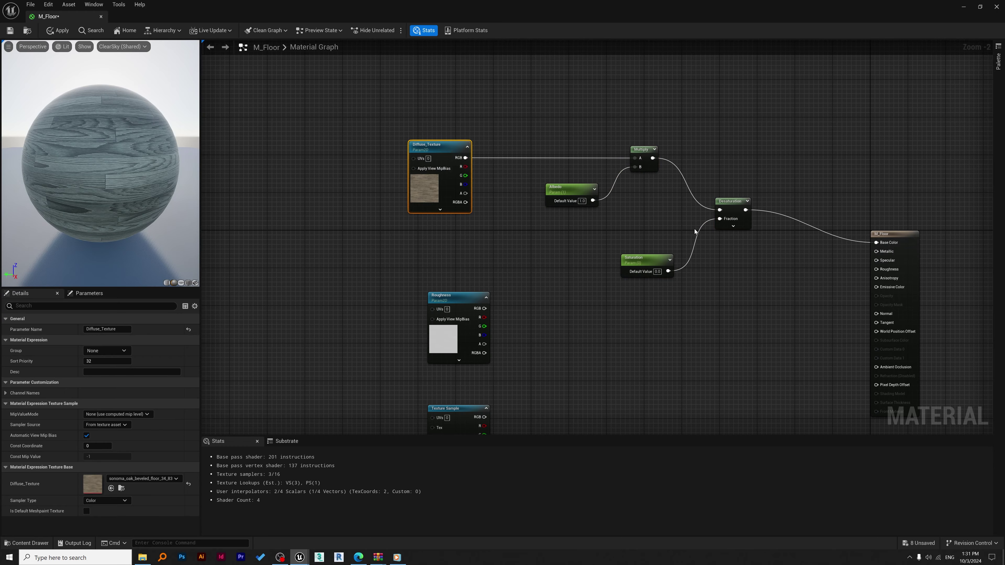
drag(757, 288, 391, 121)
drag(445, 145, 436, 88)
click(774, 129)
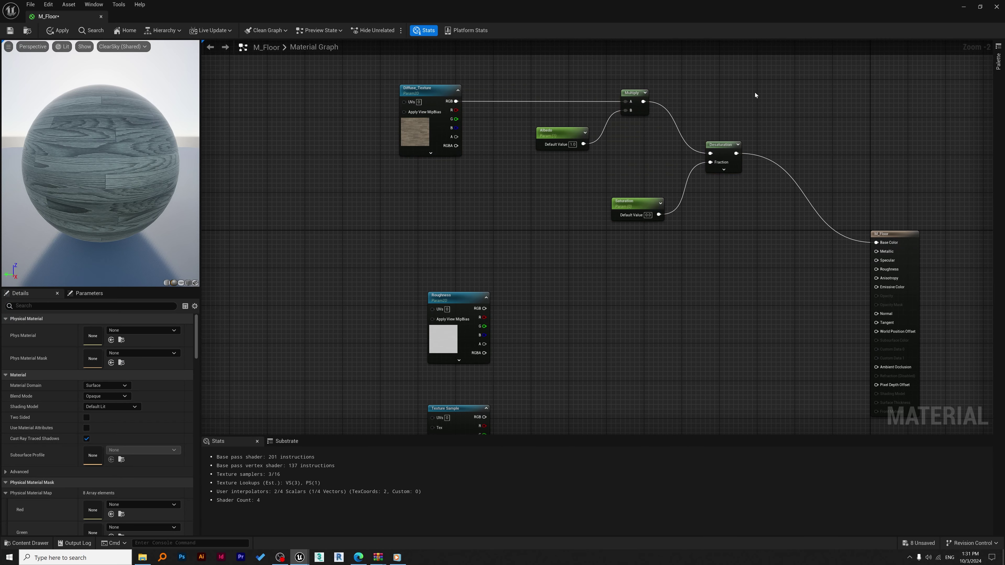
Step: Enclose the Diffuse_Texture, Albedo, Multiply, Saturation and Desaturation nodes in a comment box titled Diffuse
drag(782, 68, 323, 245)
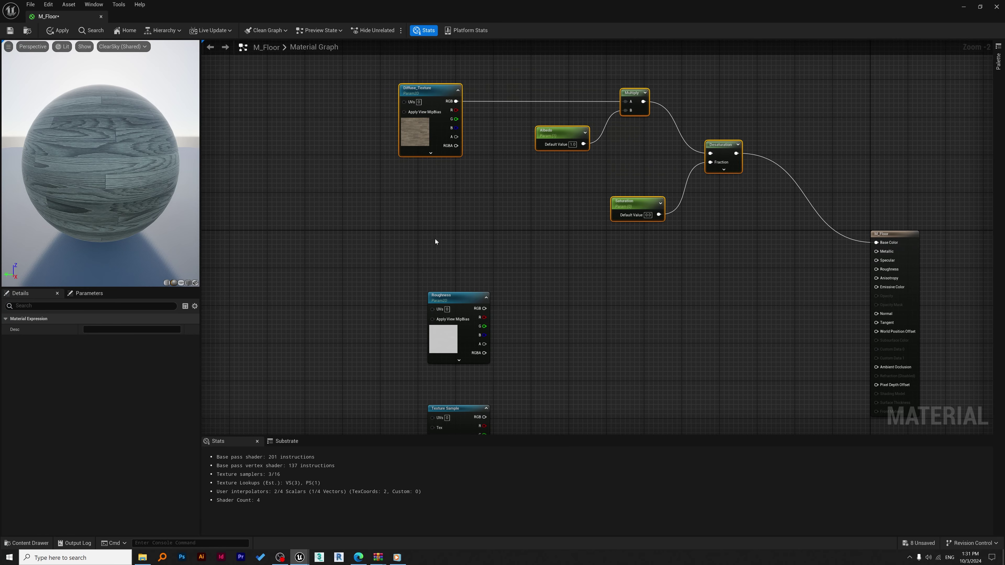
key(c)
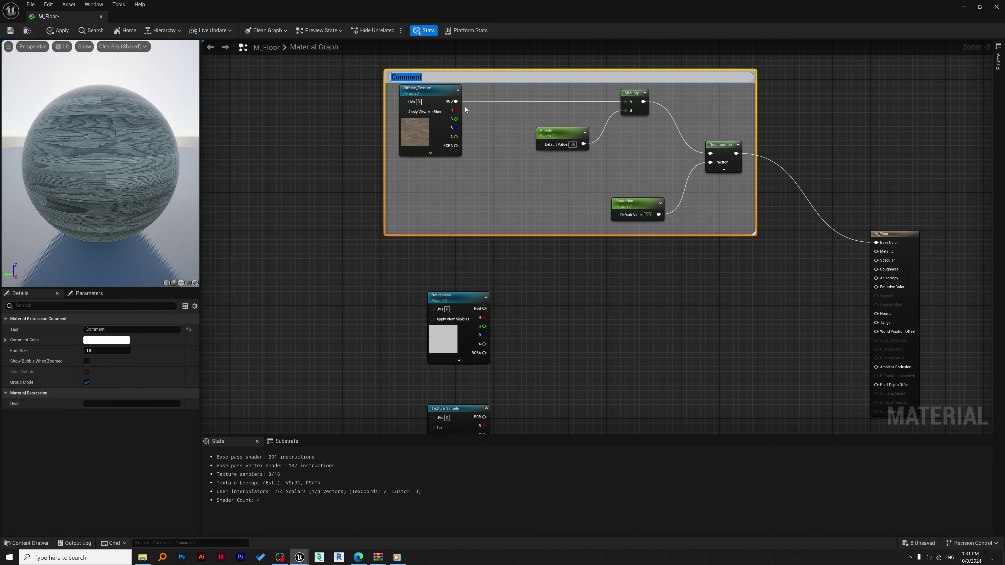
text(Diffuse)
key(Return)
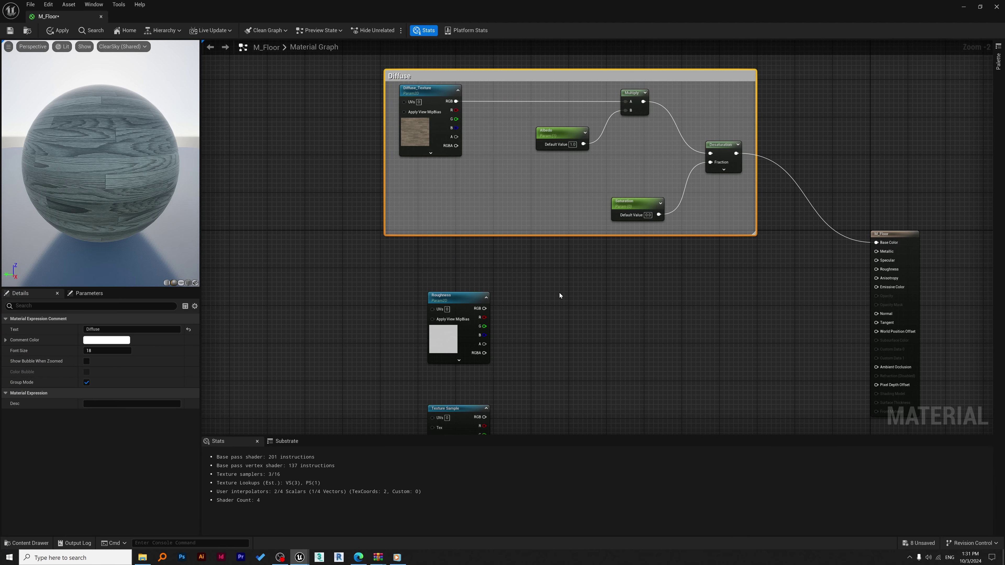
click(558, 293)
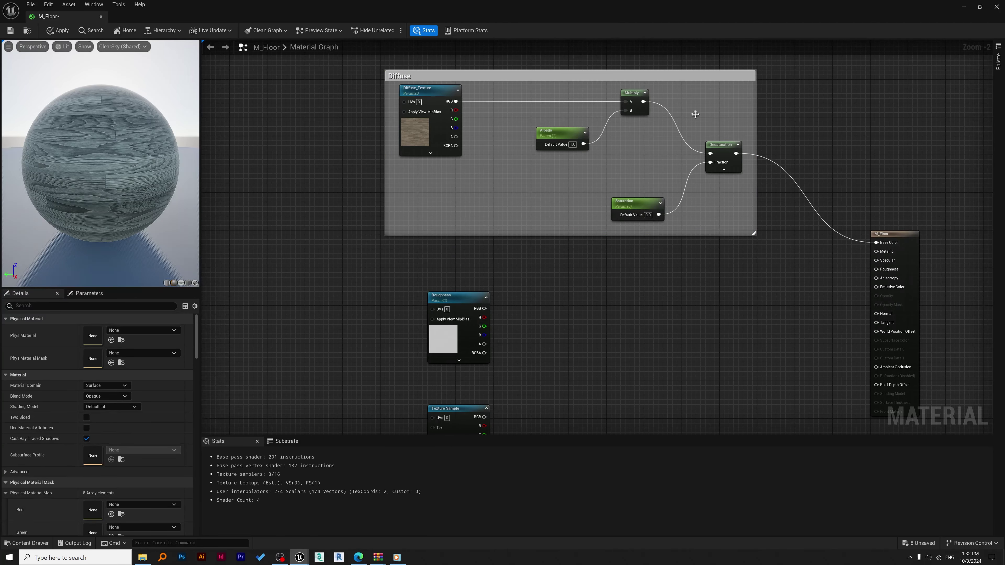
Step: Space out the Roughness and Texture Sample nodes, placing Roughness just below the Diffuse comment box and in line with Diffuse_Texture
right_drag(698, 298, 682, 240)
scroll(681, 236, down, 2)
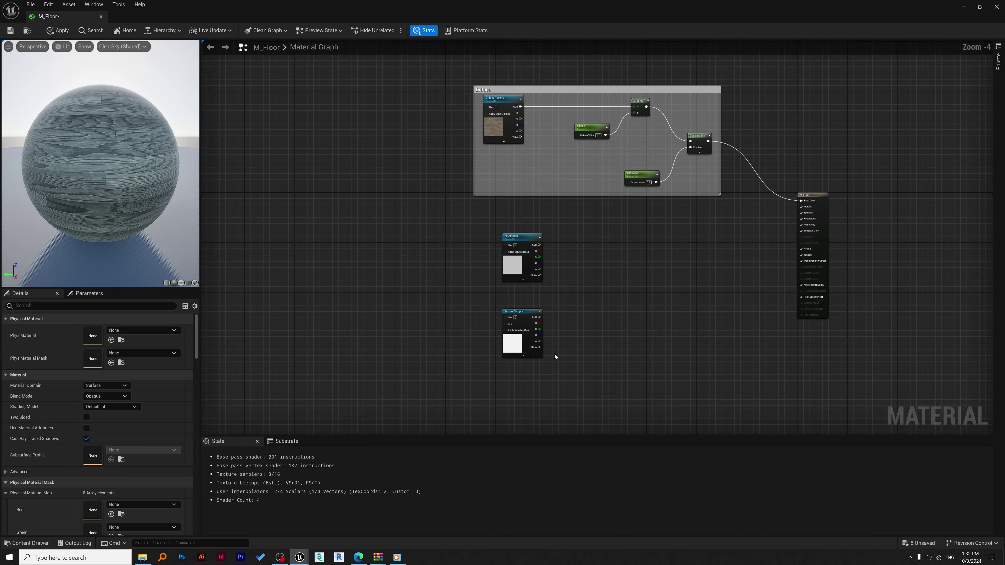
right_drag(581, 318, 583, 290)
drag(592, 370, 518, 260)
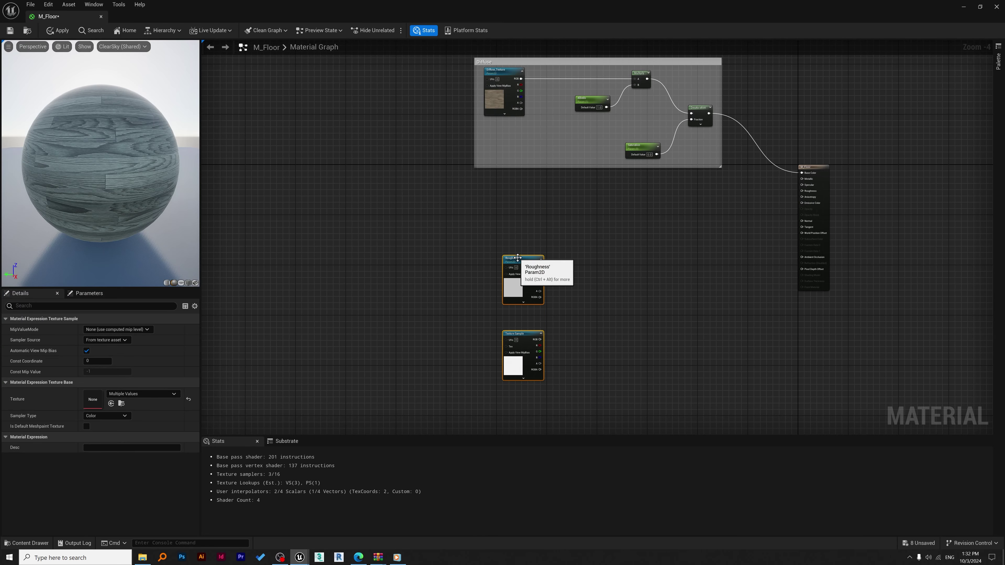
click(668, 352)
right_drag(669, 352, 670, 246)
drag(616, 312, 519, 287)
click(643, 184)
right_drag(643, 185, 624, 300)
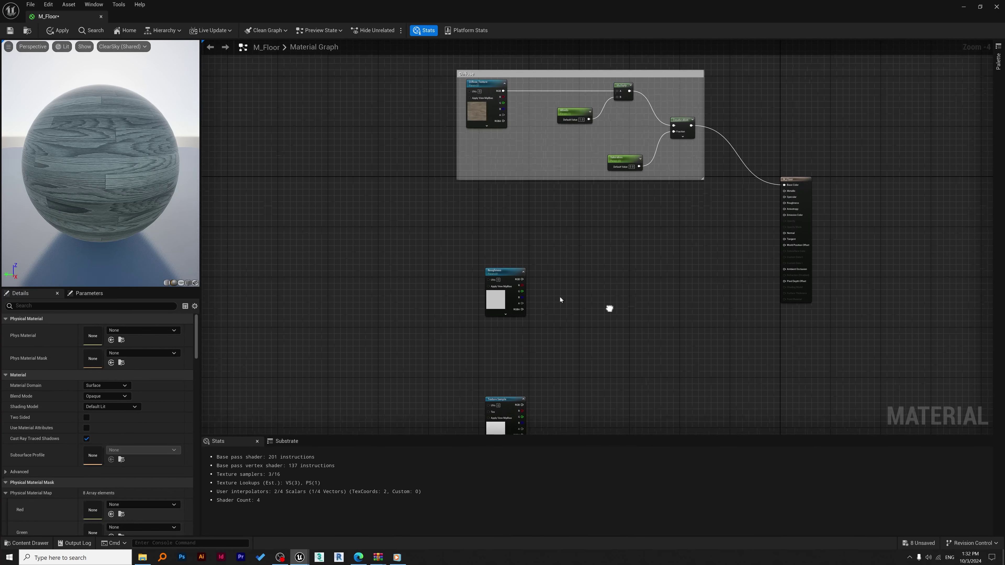
drag(505, 268, 485, 216)
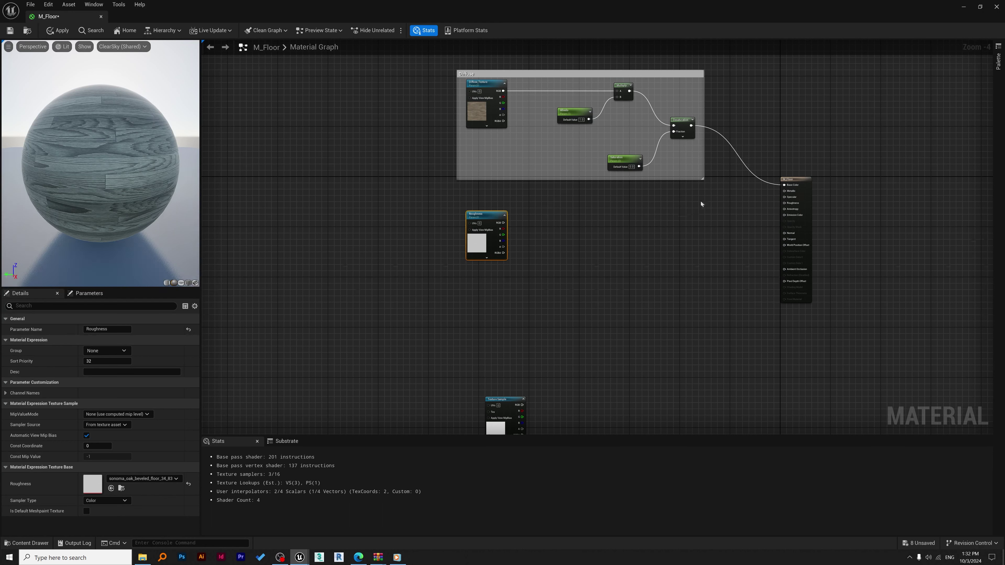
Step: Add a OneMinus node beside the Roughness texture and connect Roughness's RGB output to its input
click(595, 234)
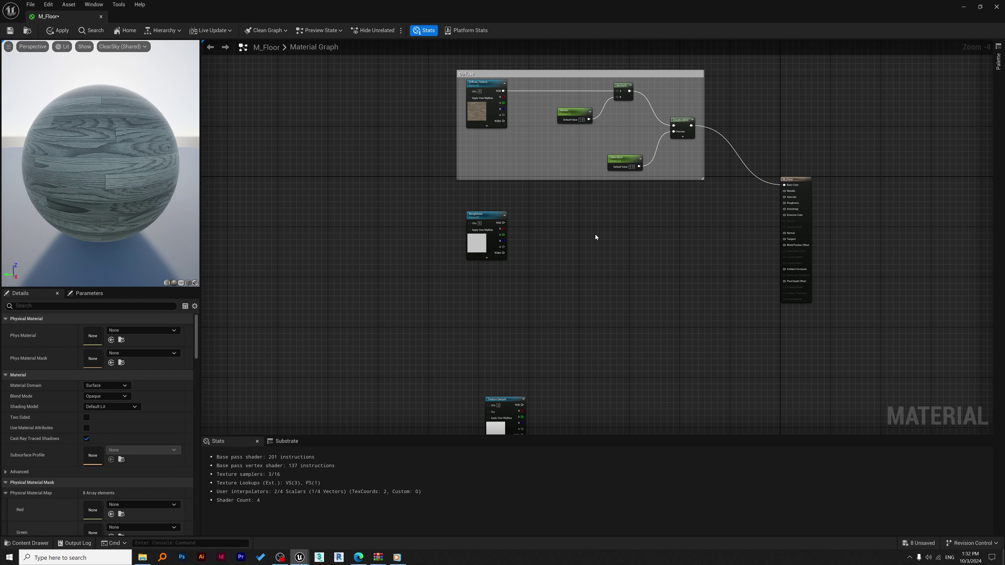
right_click(595, 234)
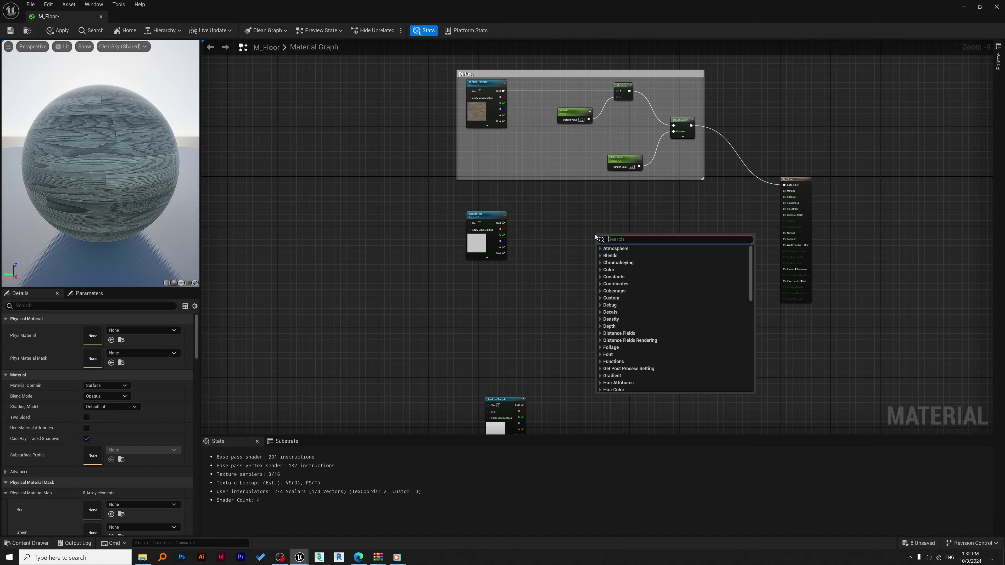
text(1)
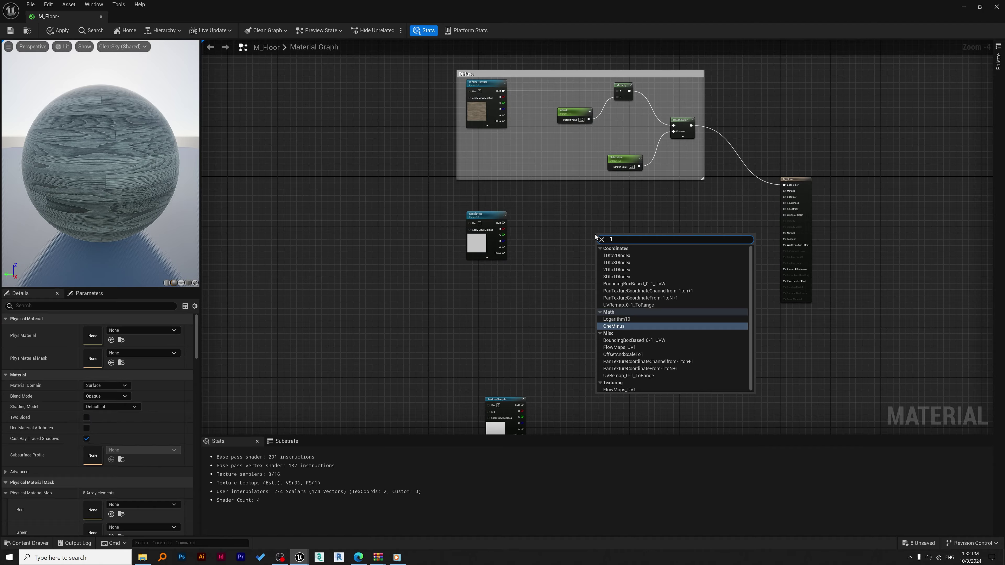
text(-)
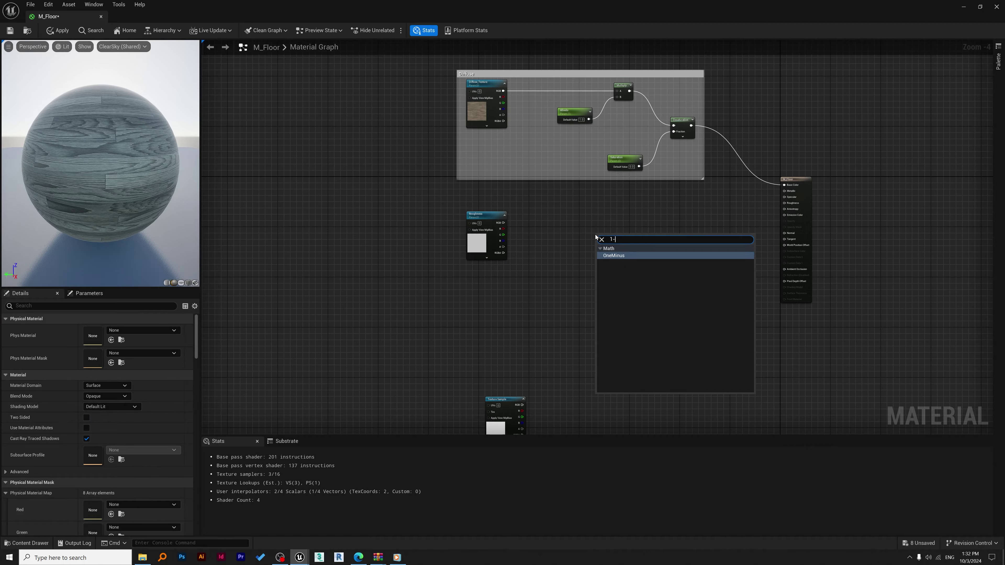
click(616, 255)
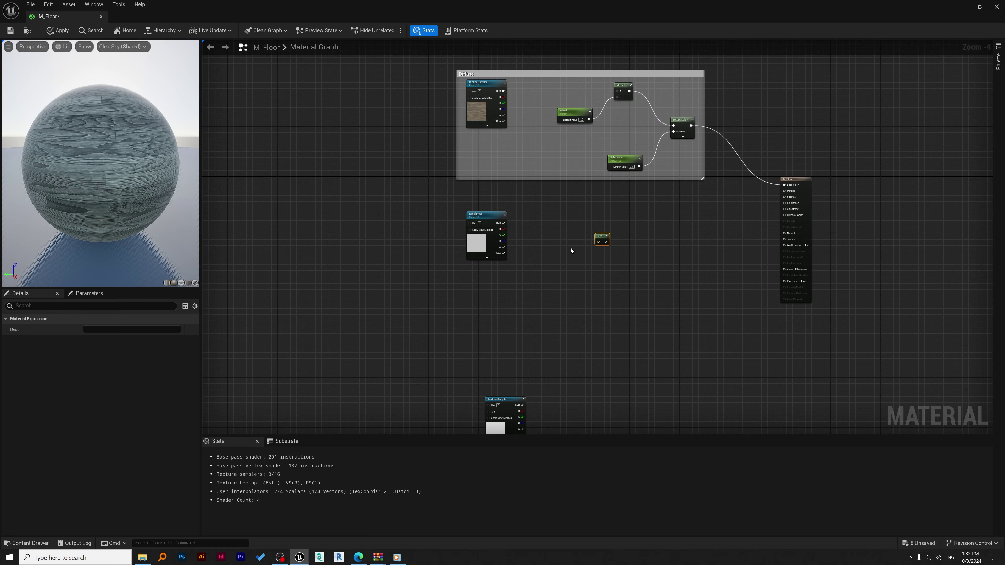
drag(504, 223, 598, 242)
Step: Add a StaticSwitchParameter named Metalness after the OneMinus node and connect OneMinus's output to its True input
right_click(647, 236)
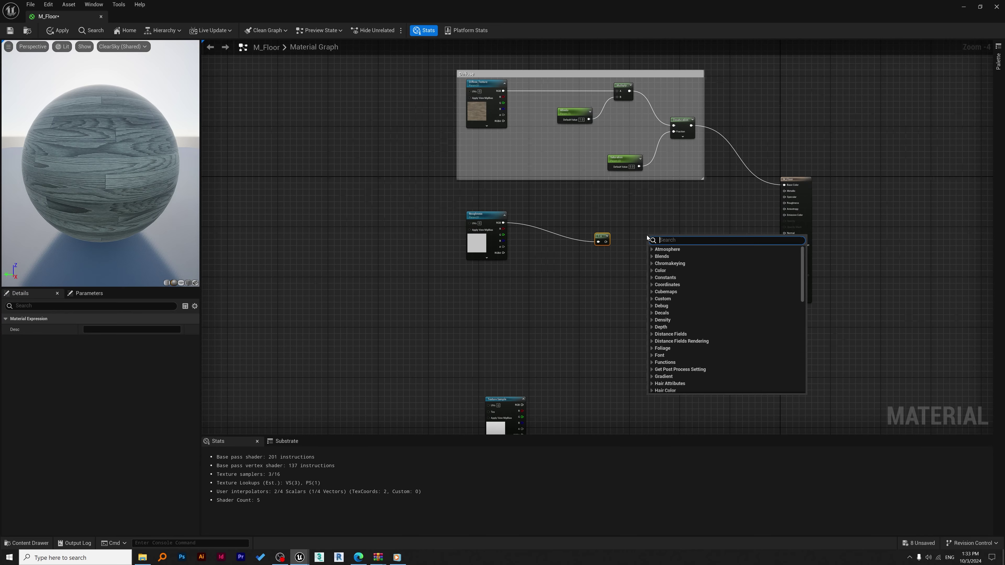
text(stati)
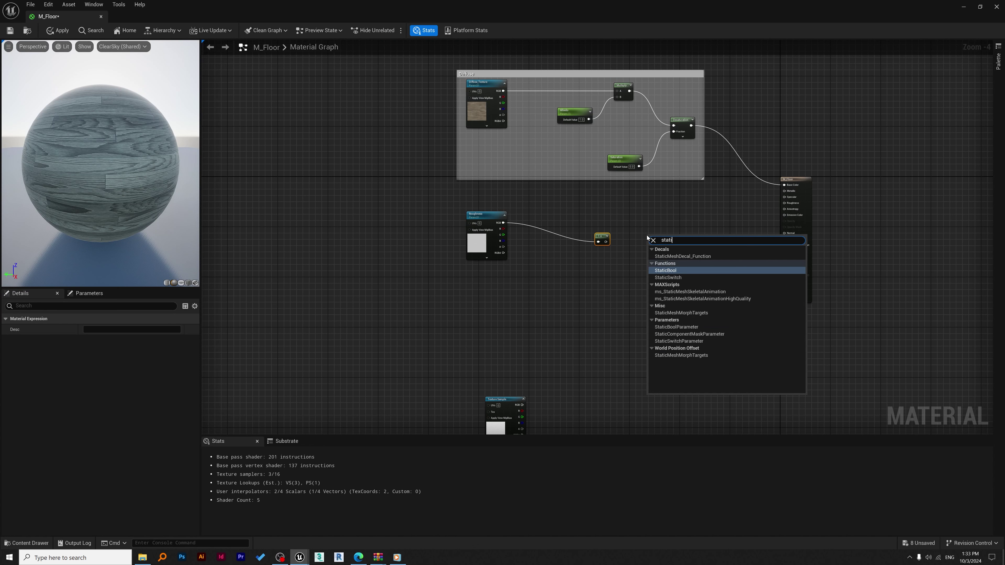
text(cs)
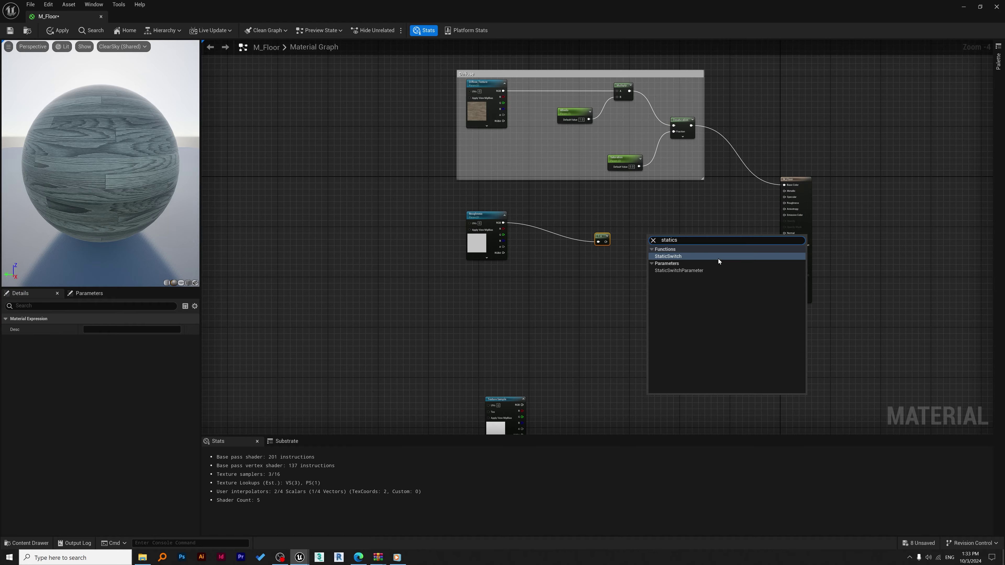
click(707, 271)
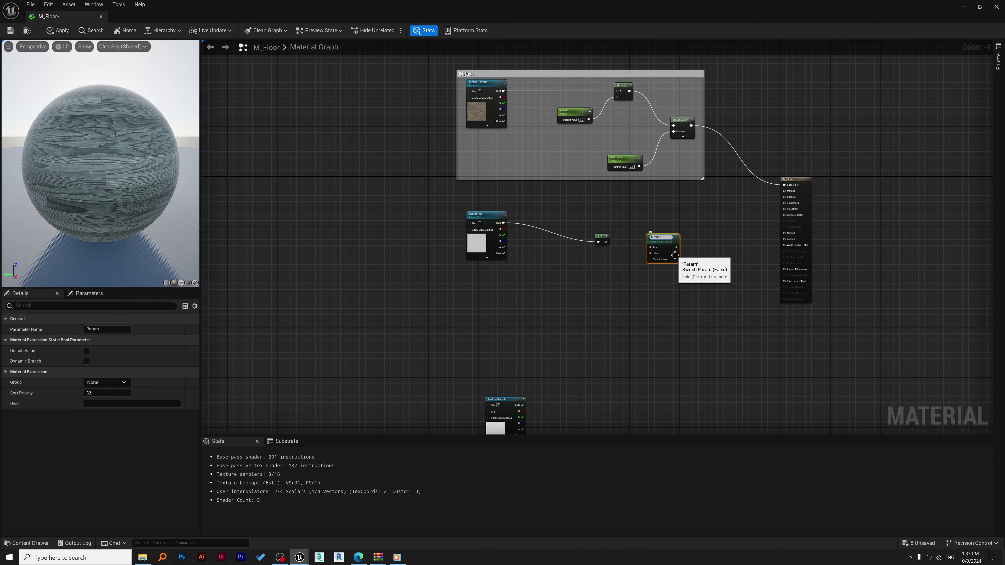
click(732, 237)
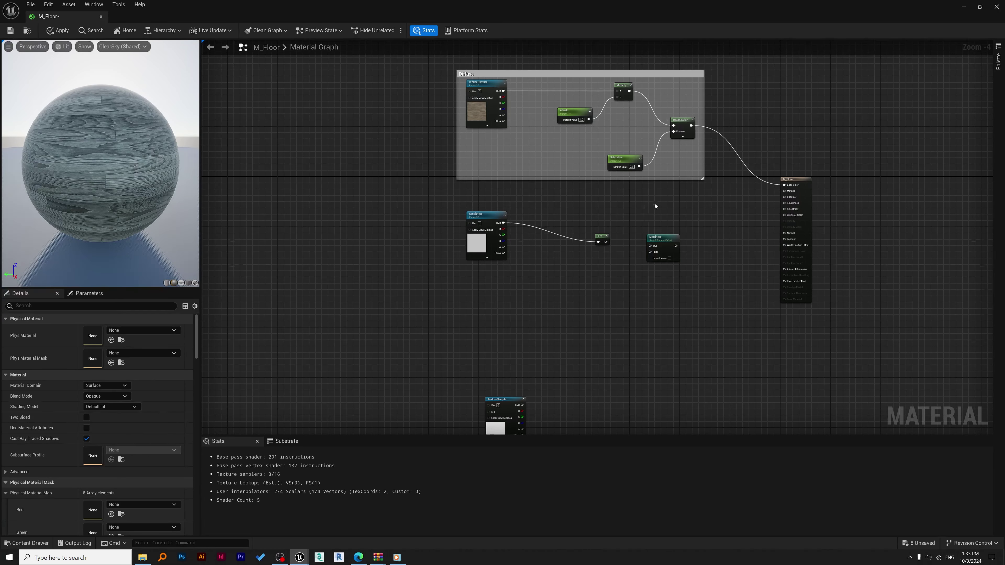
drag(607, 237, 683, 233)
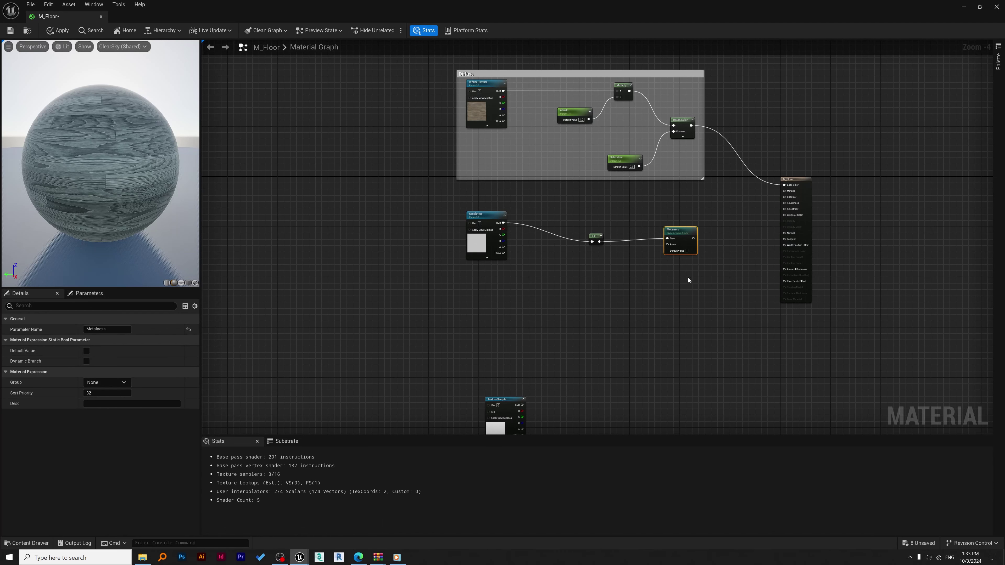
Step: Add a Multiply node below the switch and a scalar parameter named Glossiness, connected to Multiply's B input
click(654, 288)
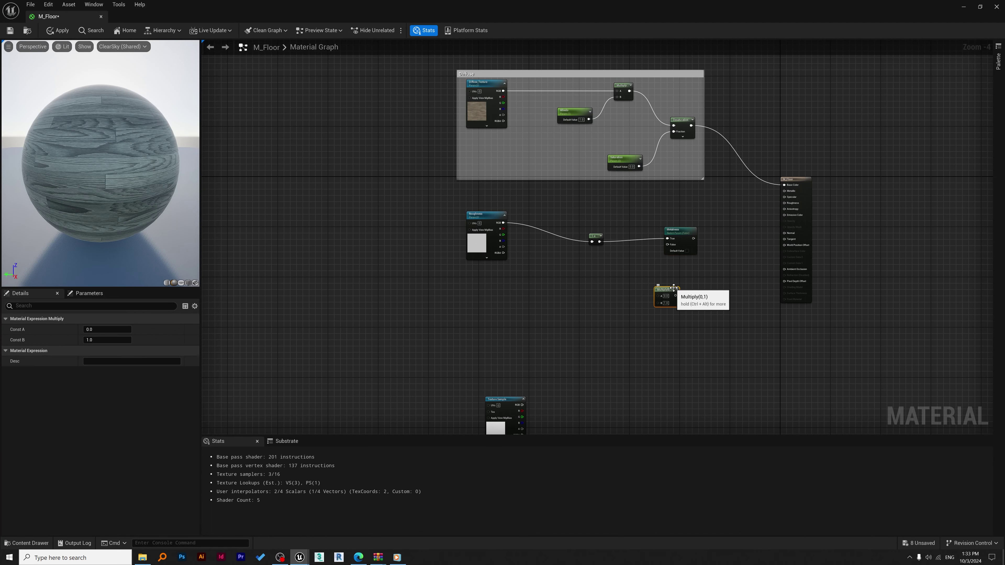
drag(674, 287, 661, 289)
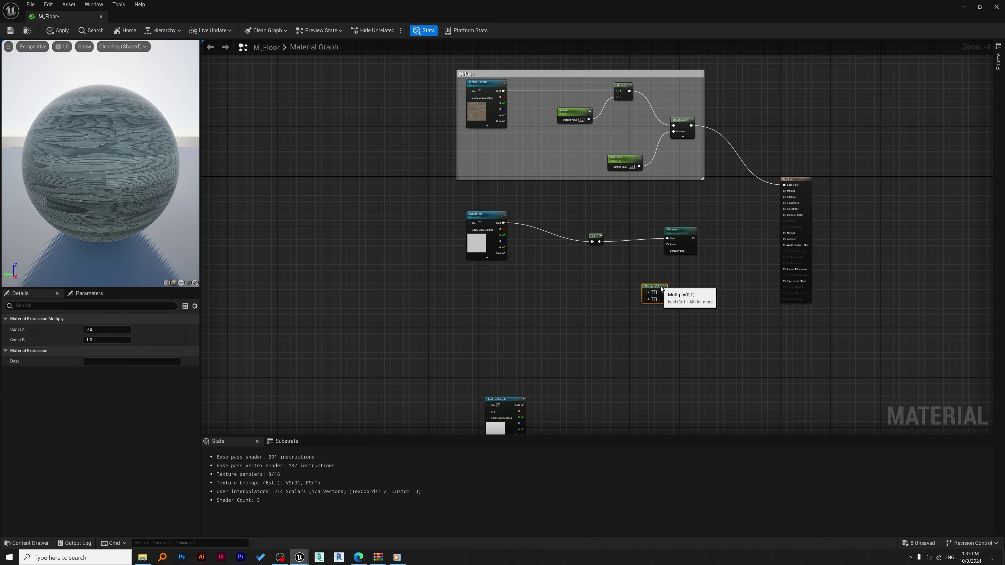
click(688, 314)
text(ssssss)
double_click(705, 315)
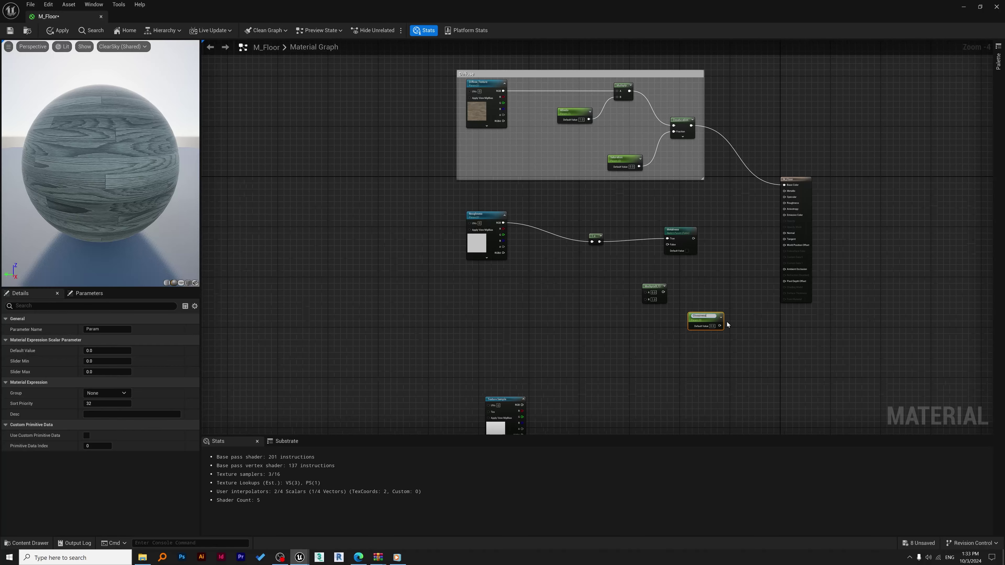
click(758, 337)
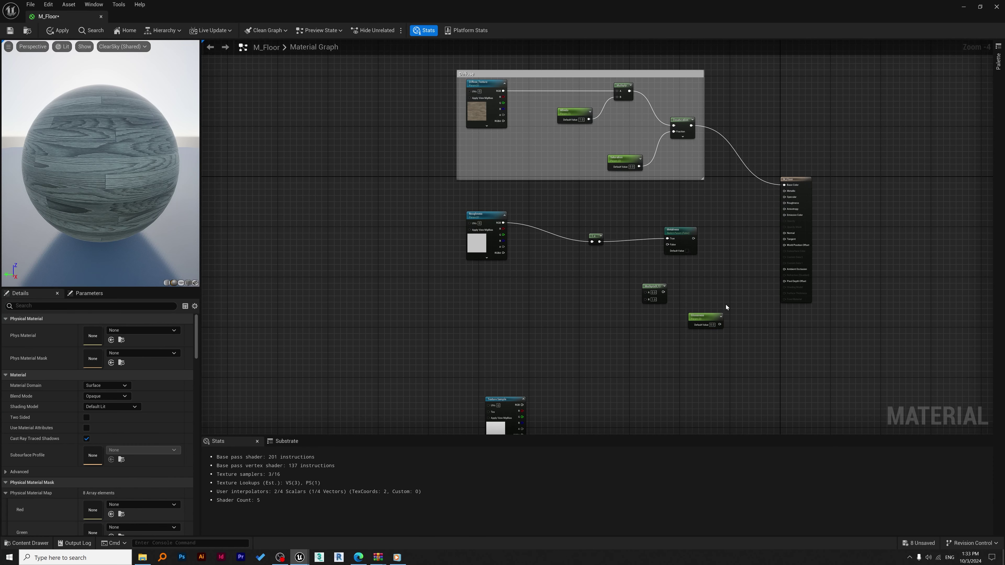
drag(701, 319, 648, 301)
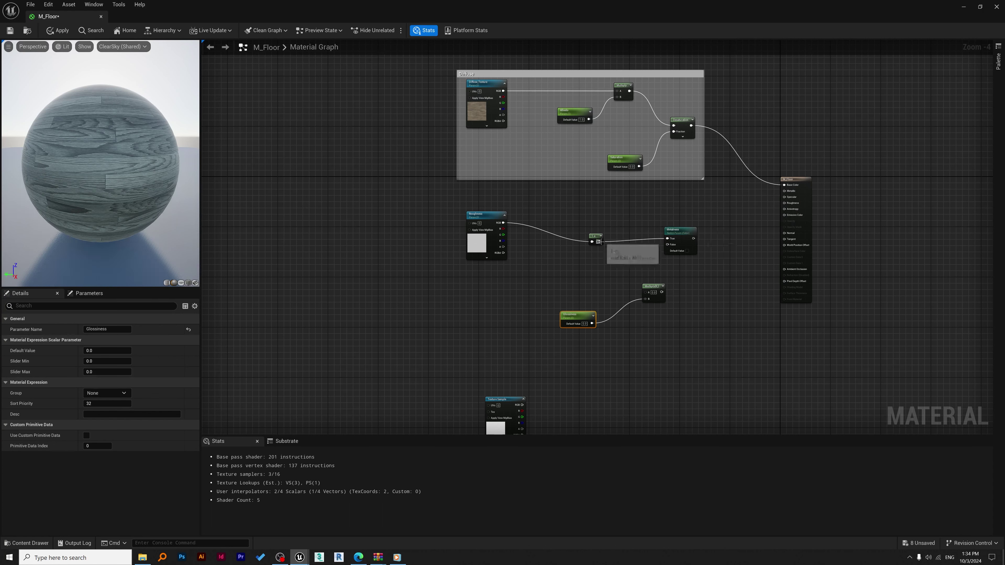
Step: Connect OneMinus's output to the new Multiply's A input and the Multiply output to Metalness's False input
drag(600, 241, 645, 292)
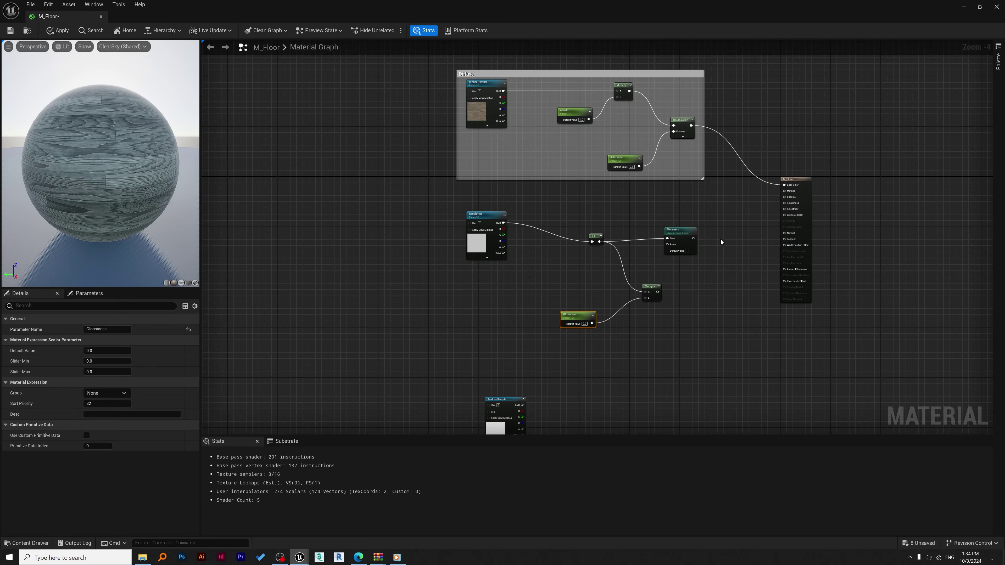
drag(680, 238, 705, 238)
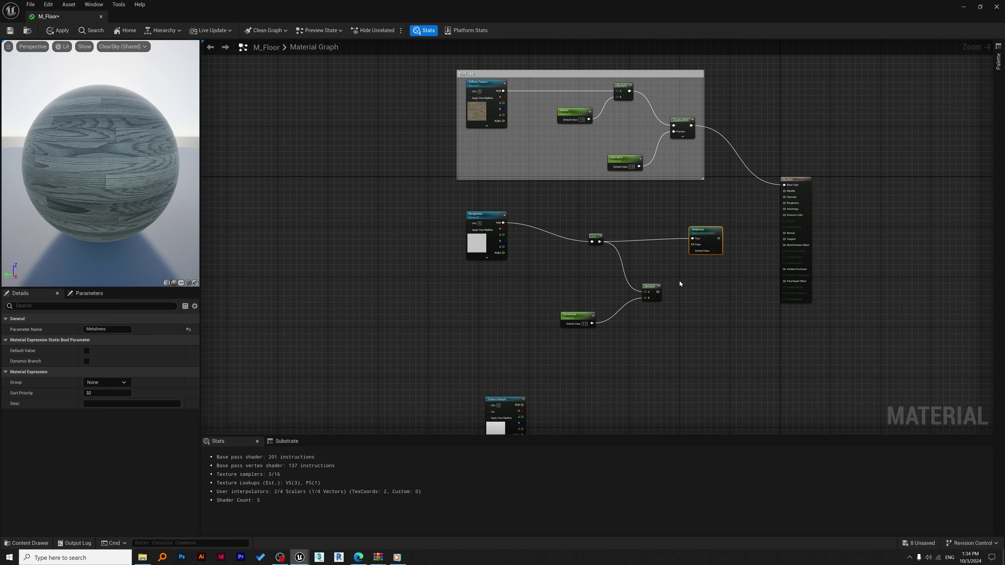
drag(658, 292, 694, 238)
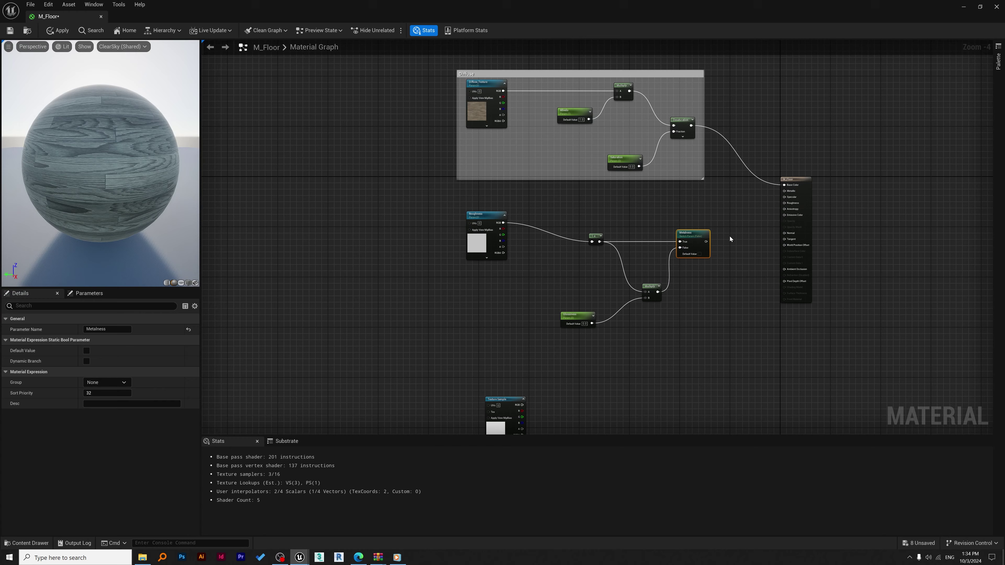
Step: Add a CheapContrast node after the Metalness switch and connect the switch's output to its In input
right_click(745, 242)
text(chea)
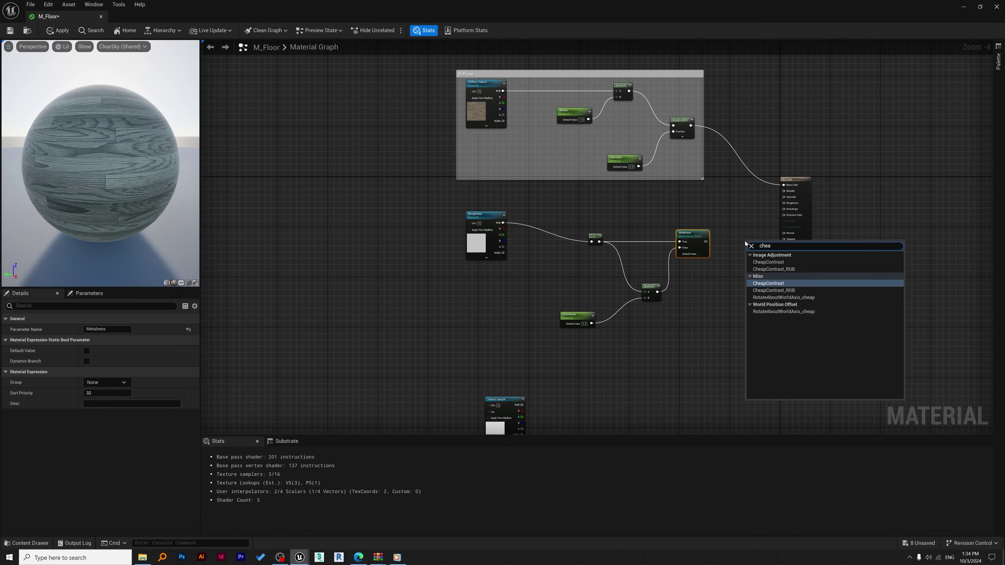
text(pcontr)
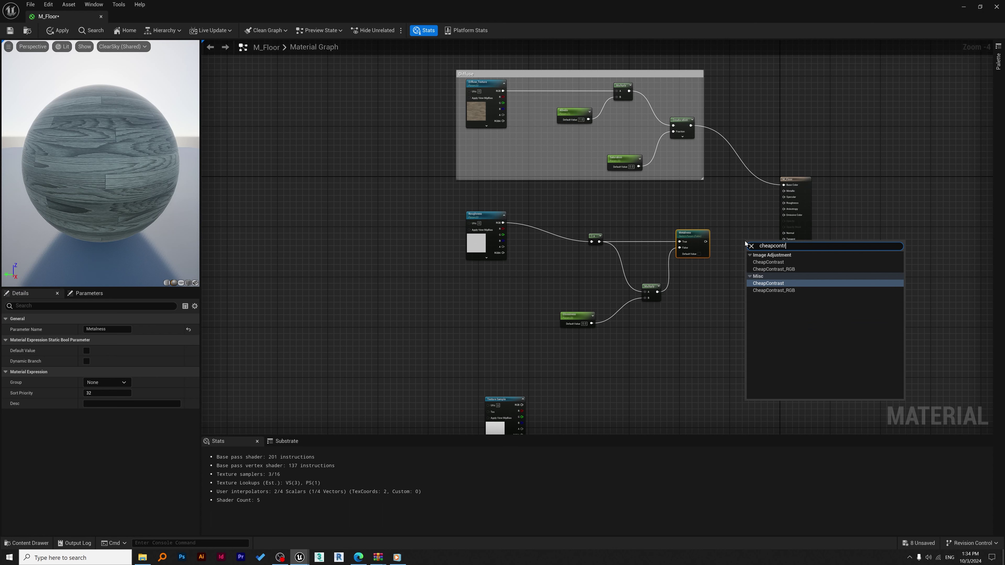
click(796, 261)
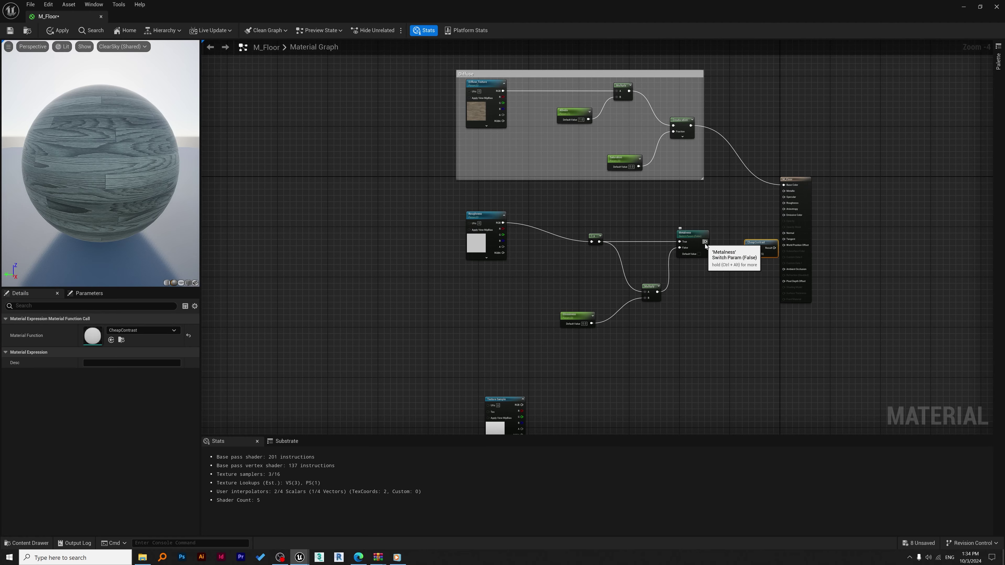
drag(706, 242, 747, 239)
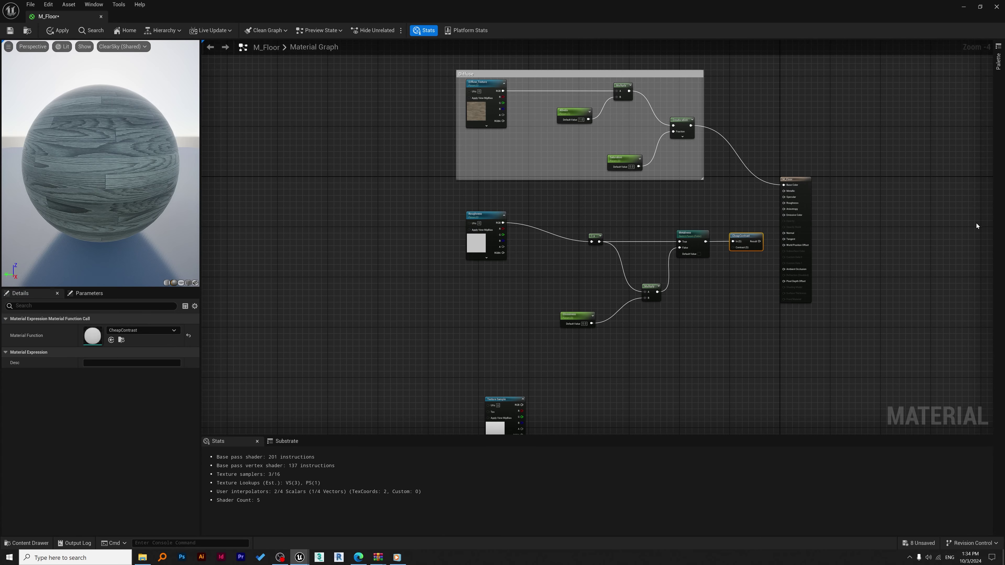
Step: Move the M_Floor result node farther from the other nodes and align the roughness chain so its main connections run straight
right_drag(976, 223, 858, 247)
drag(729, 323, 803, 201)
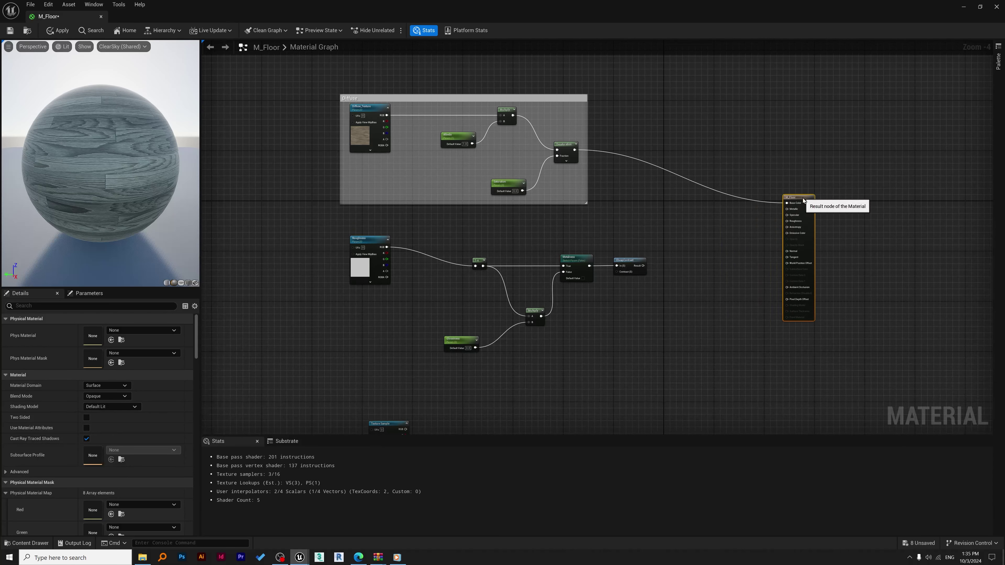
drag(648, 333, 429, 261)
drag(655, 367, 433, 243)
click(620, 276)
Step: Add a scalar parameter node between CheapContrast and the M_Floor result node
scroll(612, 263, up, 1)
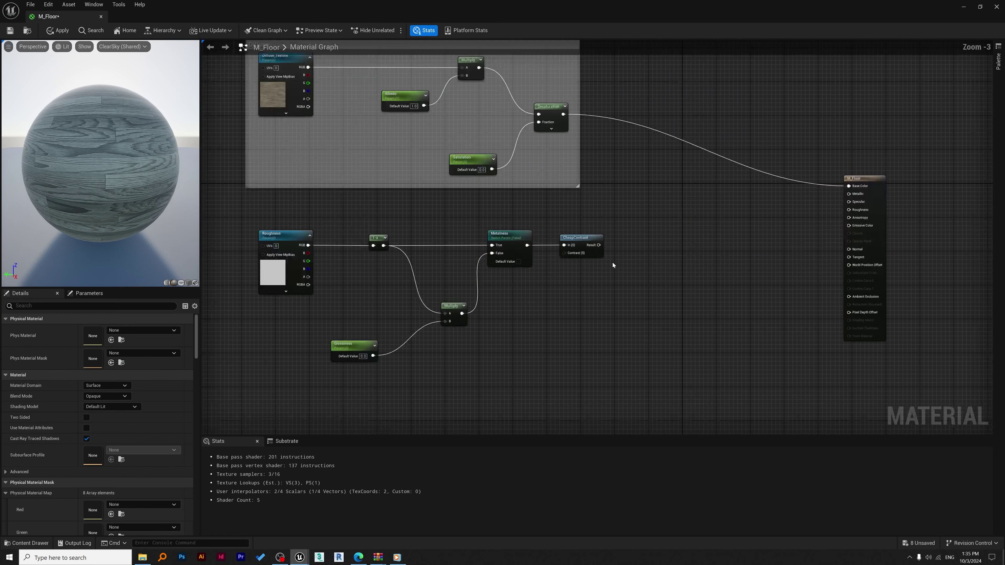
scroll(613, 265, up, 1)
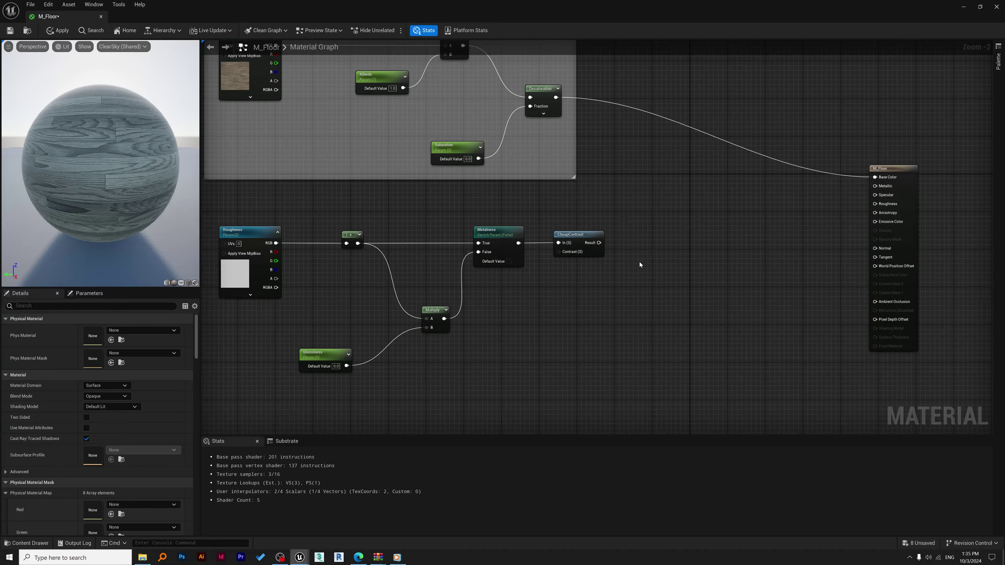
click(663, 254)
text(sss)
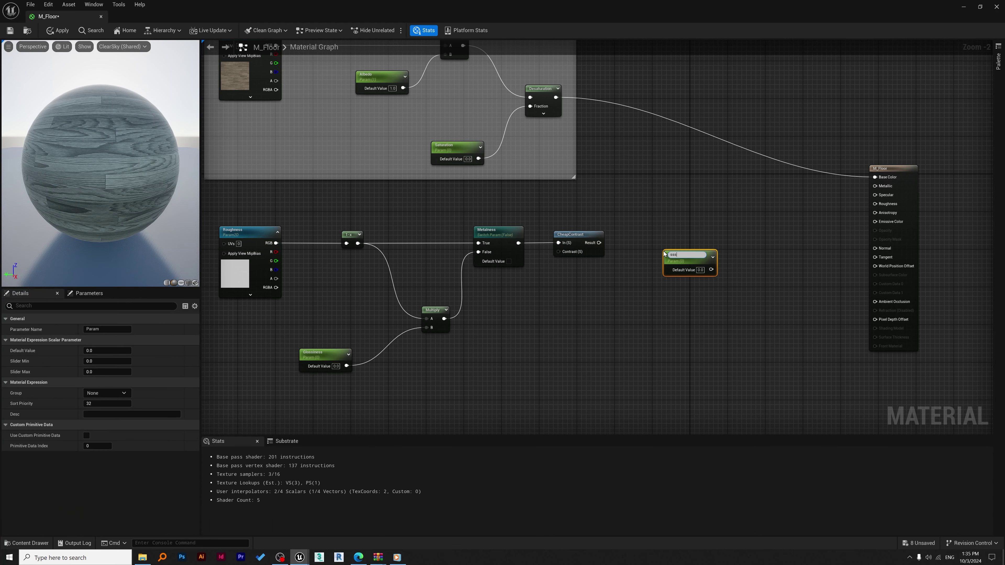
Step: Name the new scalar parameter Roughness_Contrast, place it below the Metalness switch and connect it to the Contrast input of CheapContrast
drag(684, 255, 628, 253)
text(Roughness_Contrast)
click(680, 206)
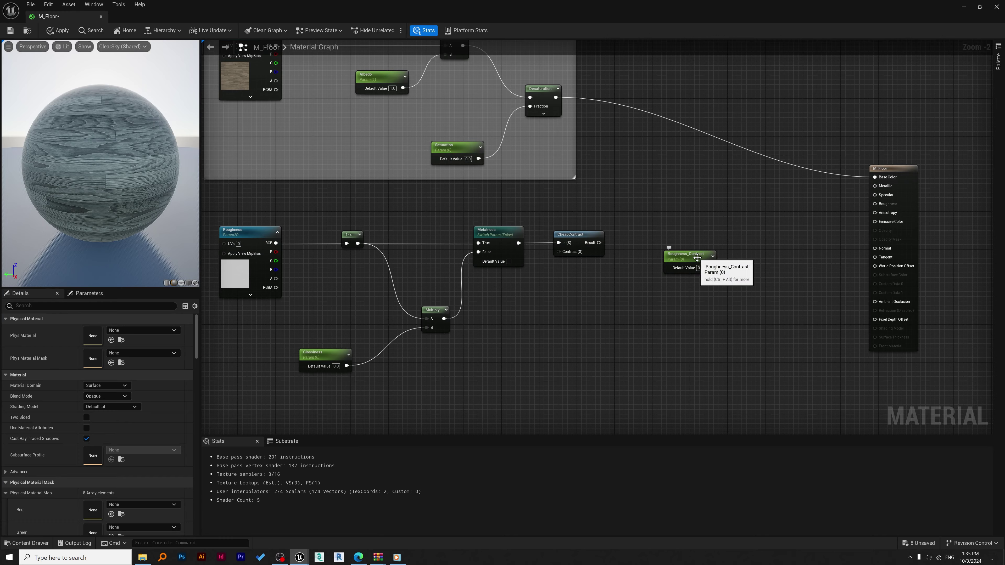
drag(697, 258, 506, 313)
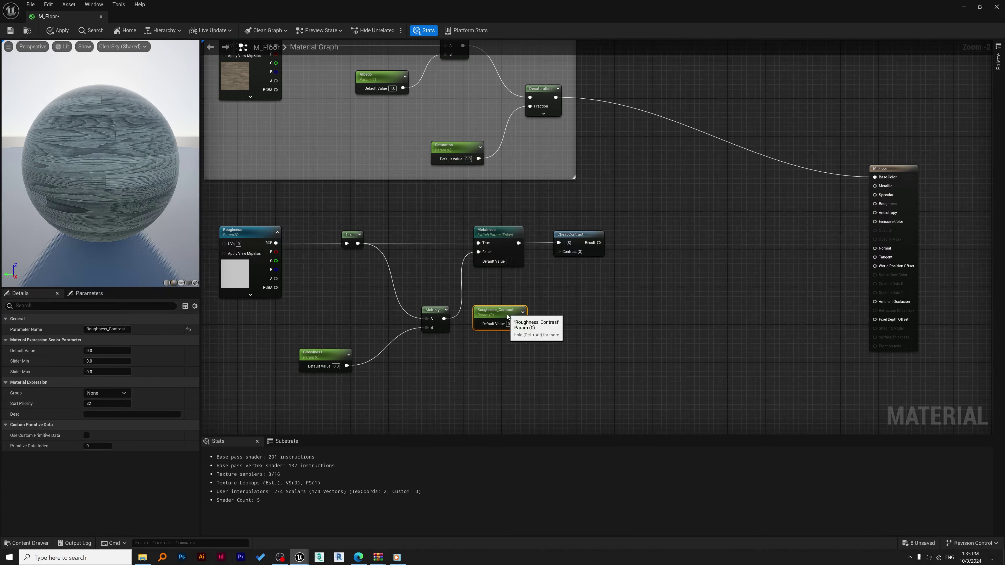
click(571, 234)
drag(572, 234, 599, 234)
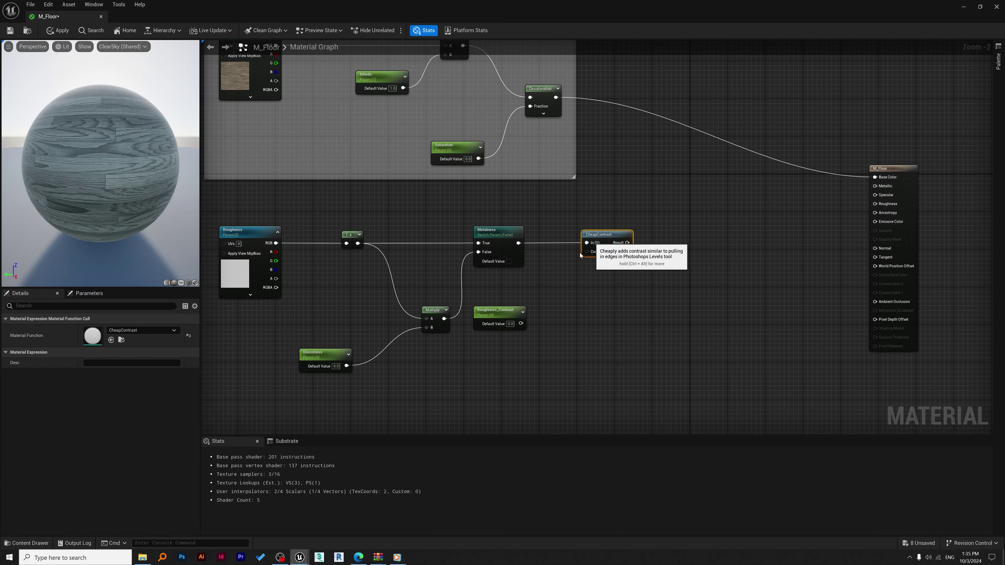
drag(521, 323, 590, 253)
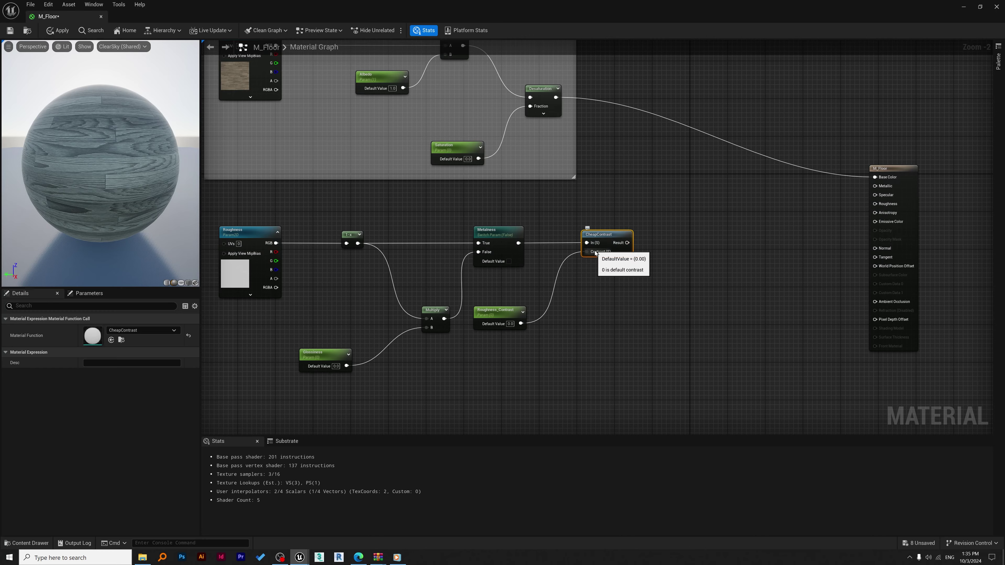
Step: Add a Multiply node after CheapContrast and a scalar parameter named Roughness_intensity below it
click(707, 237)
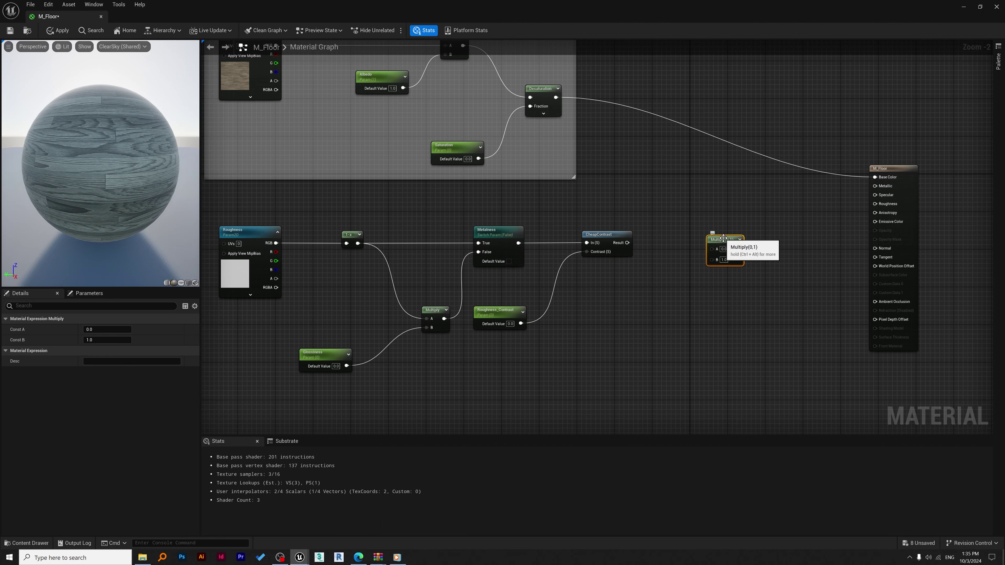
drag(724, 237, 704, 241)
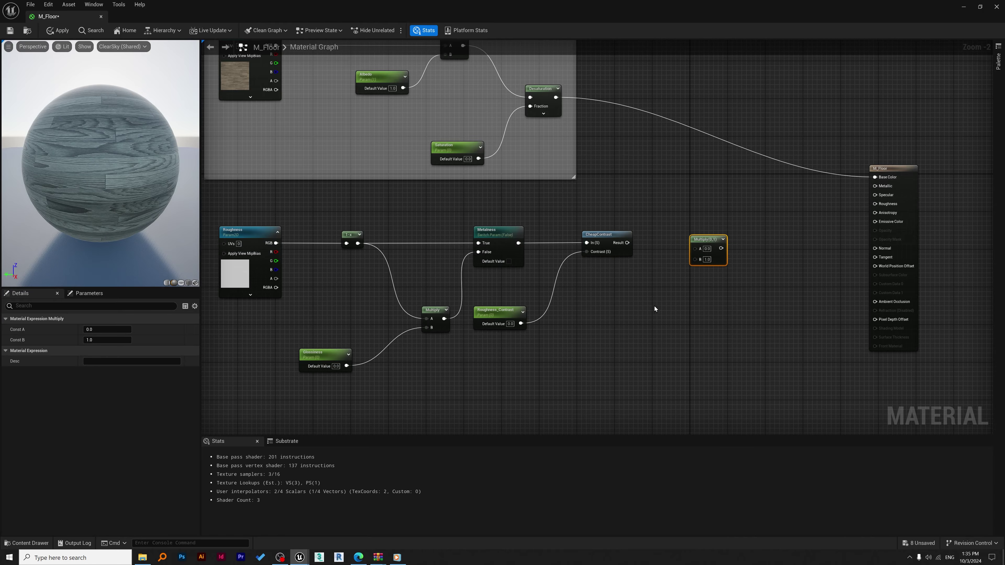
click(643, 305)
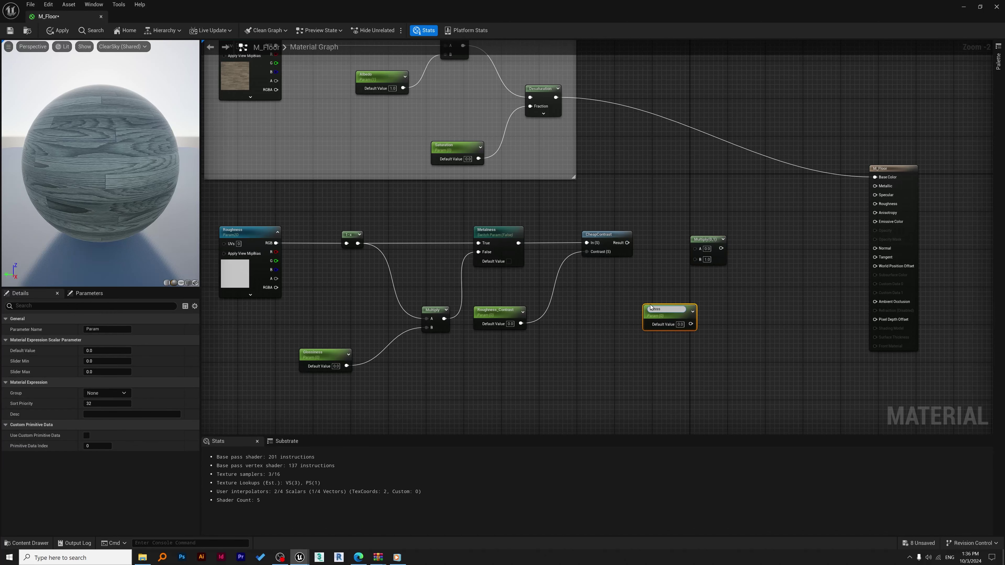
text(sssss)
text(Roughnes)
text(s)
text(_intensity)
click(799, 327)
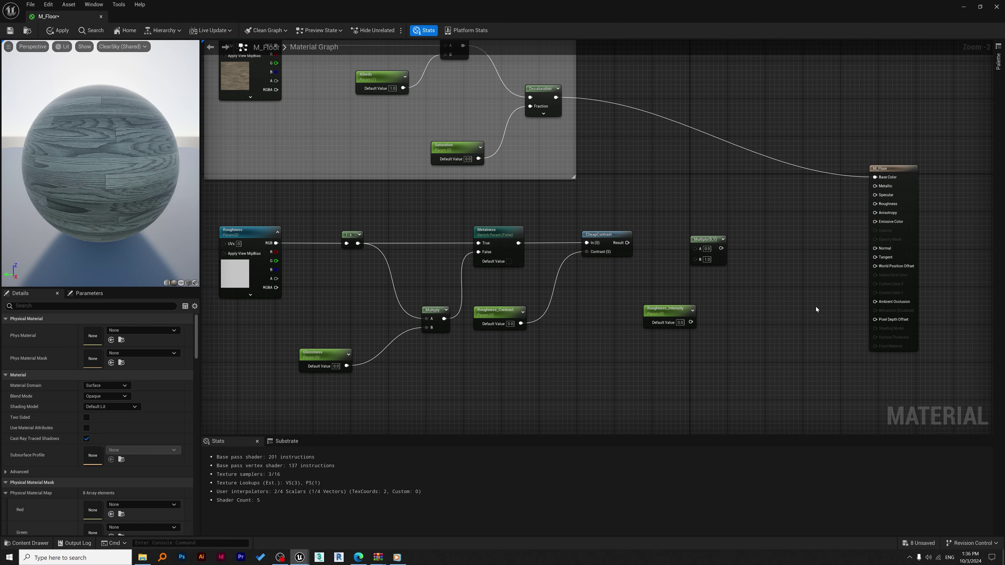
Step: Multiply the CheapContrast result by Roughness_intensity and connect the Multiply output to M_Floor's Roughness input
drag(684, 308, 695, 259)
drag(627, 243, 696, 249)
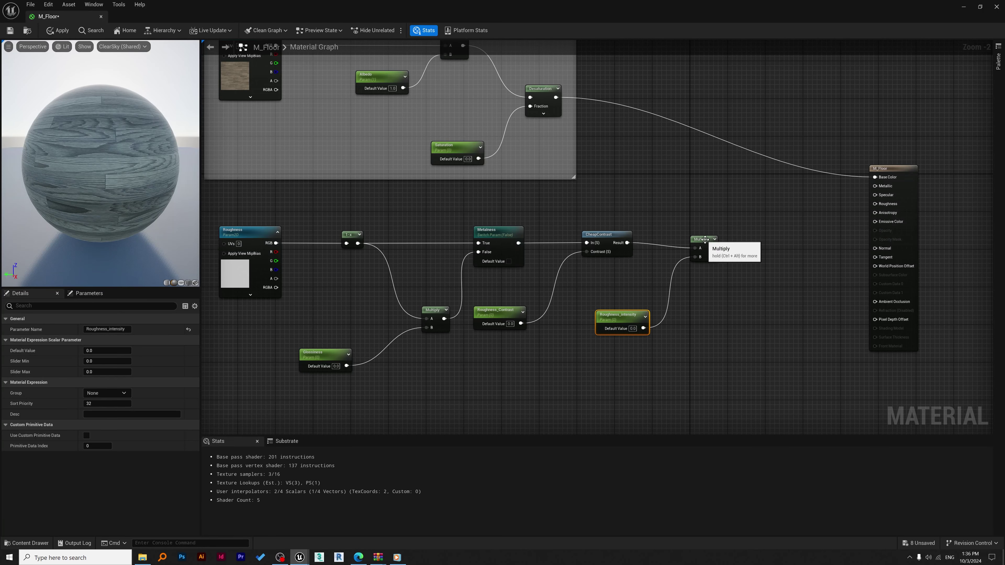
click(706, 238)
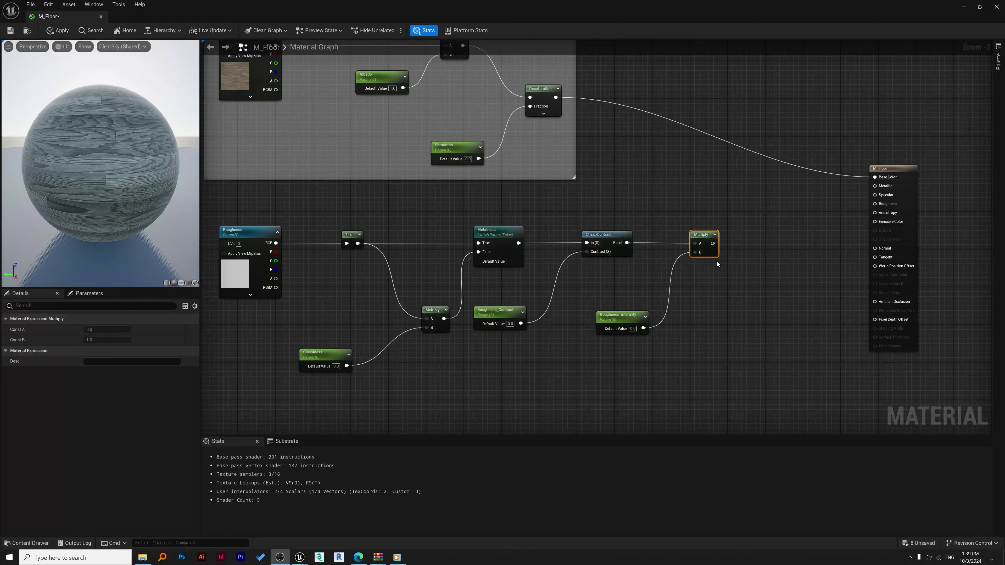
click(749, 243)
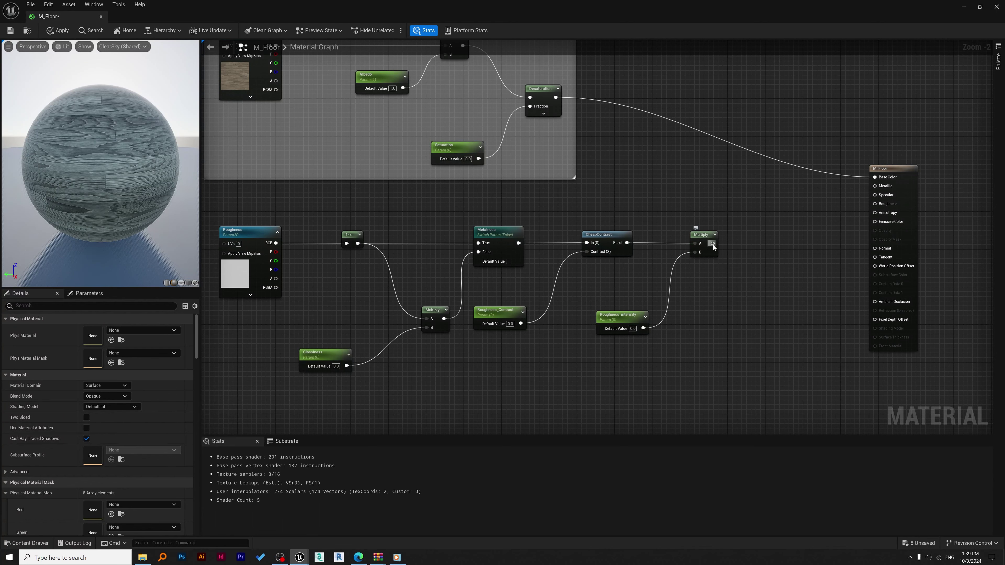
drag(712, 243, 883, 206)
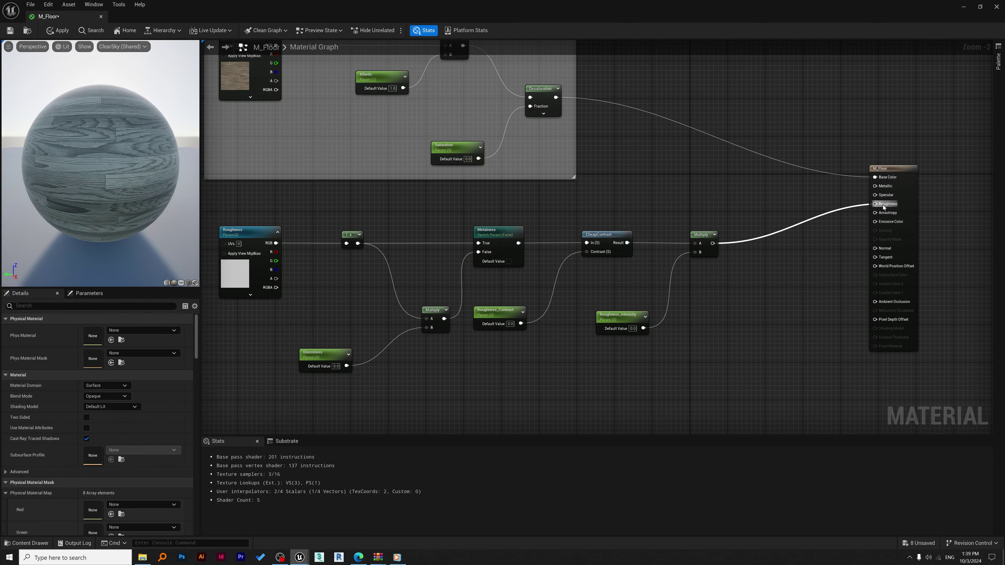
Step: Group all the roughness nodes in a comment box titled Reflect
scroll(450, 268, down, 1)
scroll(560, 309, down, 2)
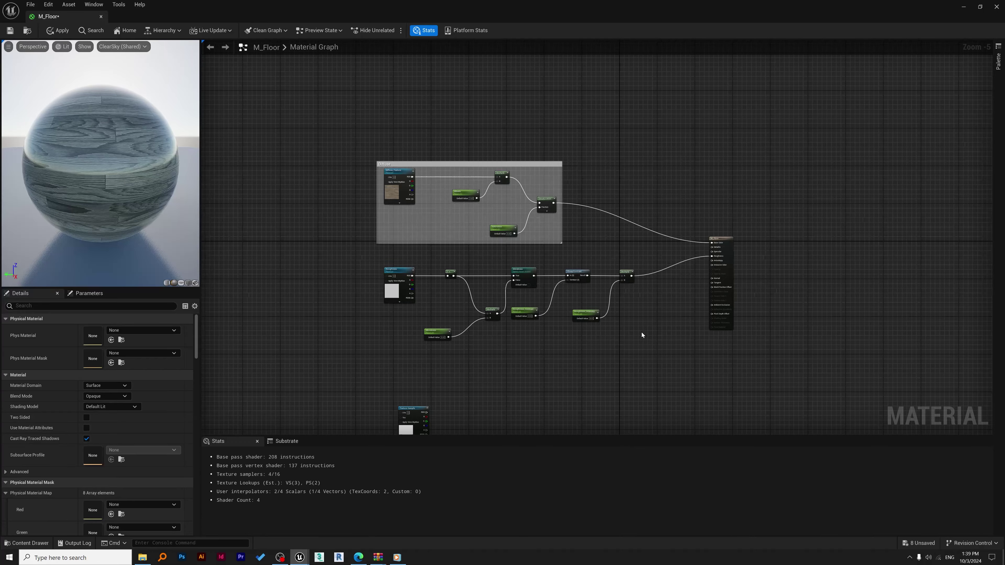
drag(641, 332, 364, 265)
key(c)
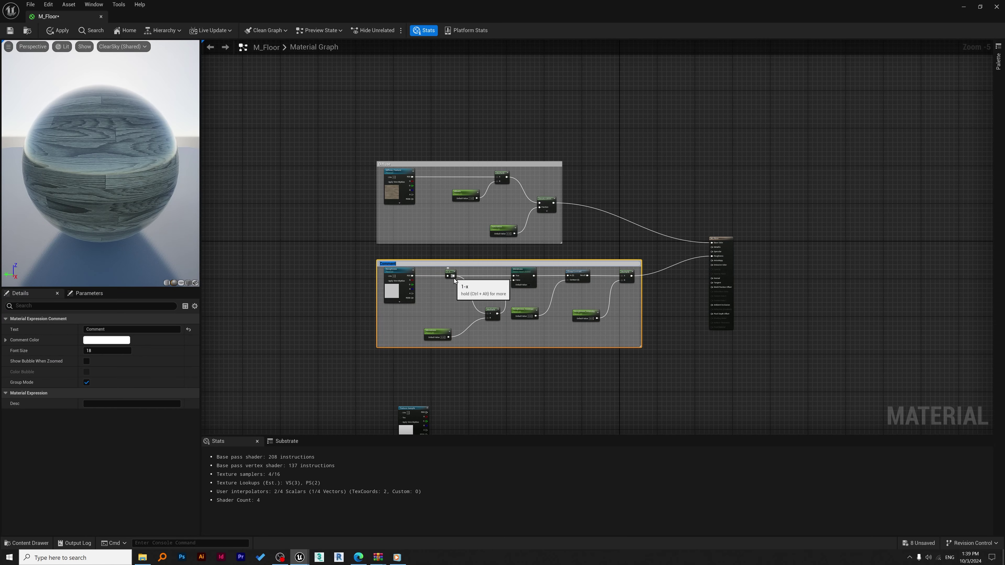
text(Re)
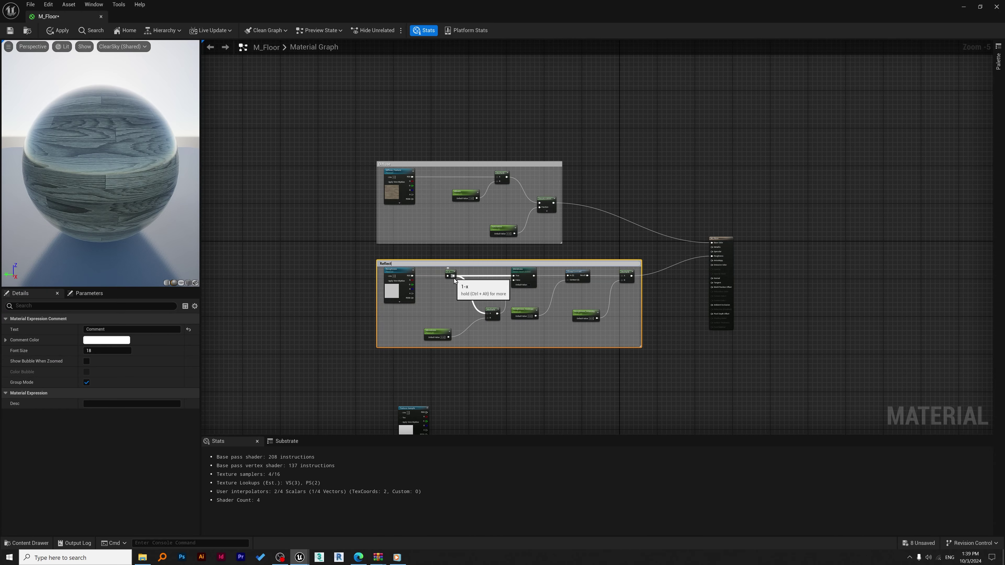
text(flect)
Step: Rename the roughness intensity parameter to Roughness_Intensity
double_click(586, 312)
scroll(593, 317, up, 5)
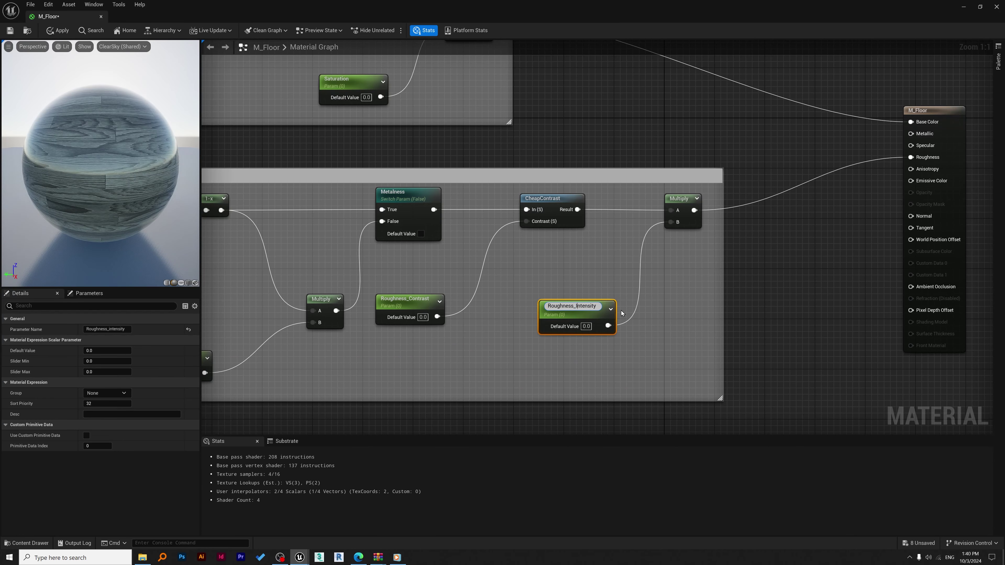
click(647, 147)
Step: Line up the loose Texture Sample node below the Reflect group and add a scalar parameter named Metallic beside it
scroll(557, 355, down, 5)
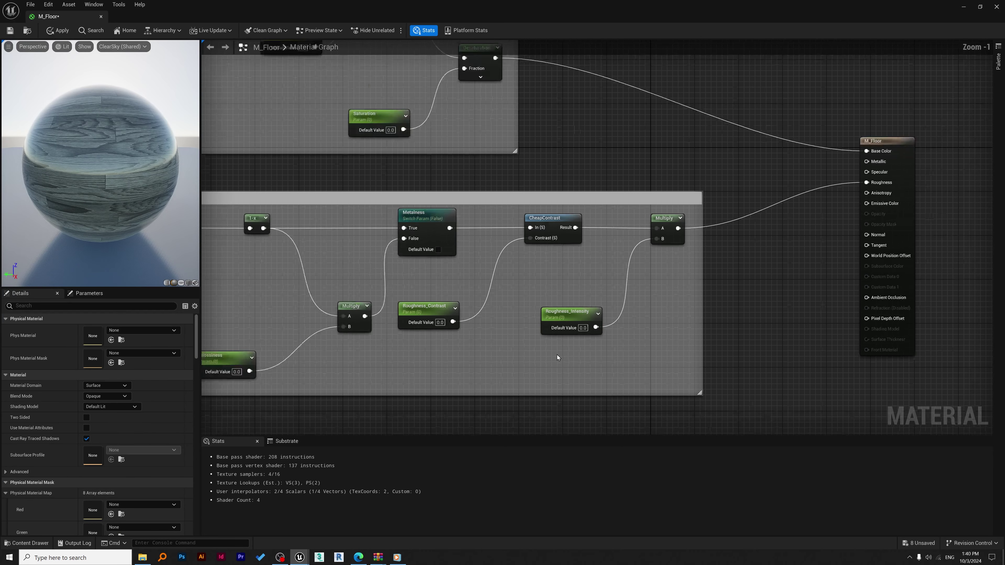
right_drag(585, 384, 652, 317)
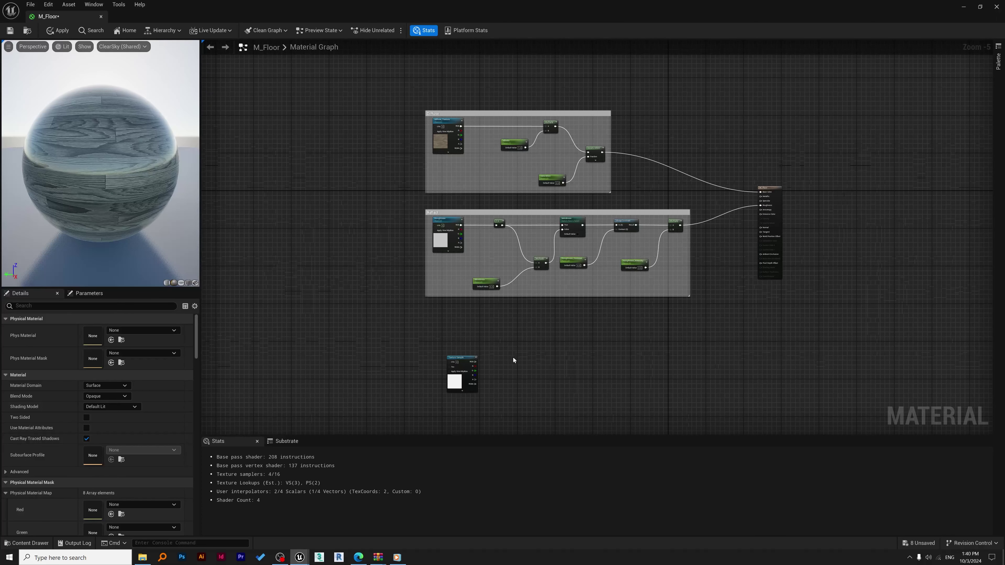
drag(463, 363, 454, 355)
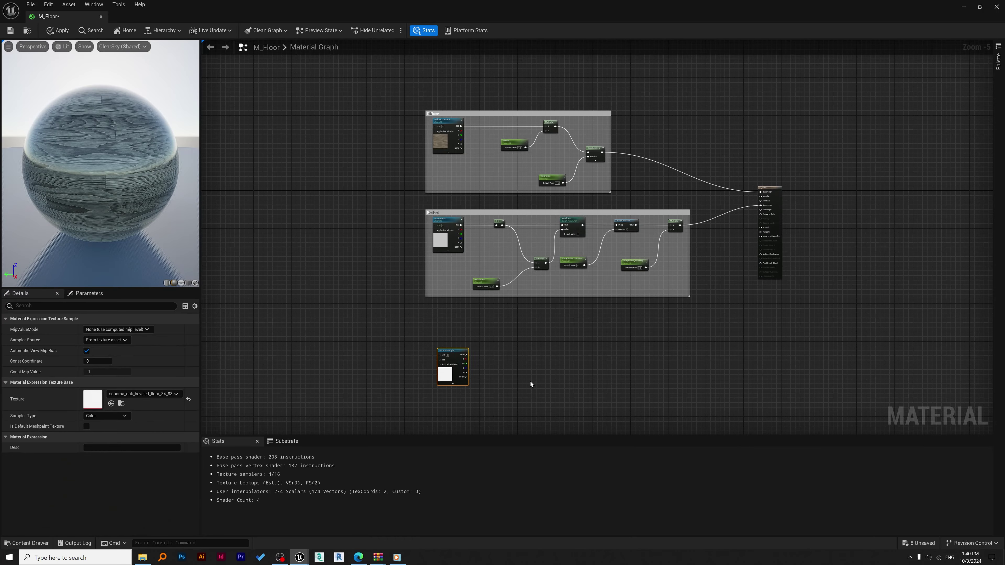
click(556, 377)
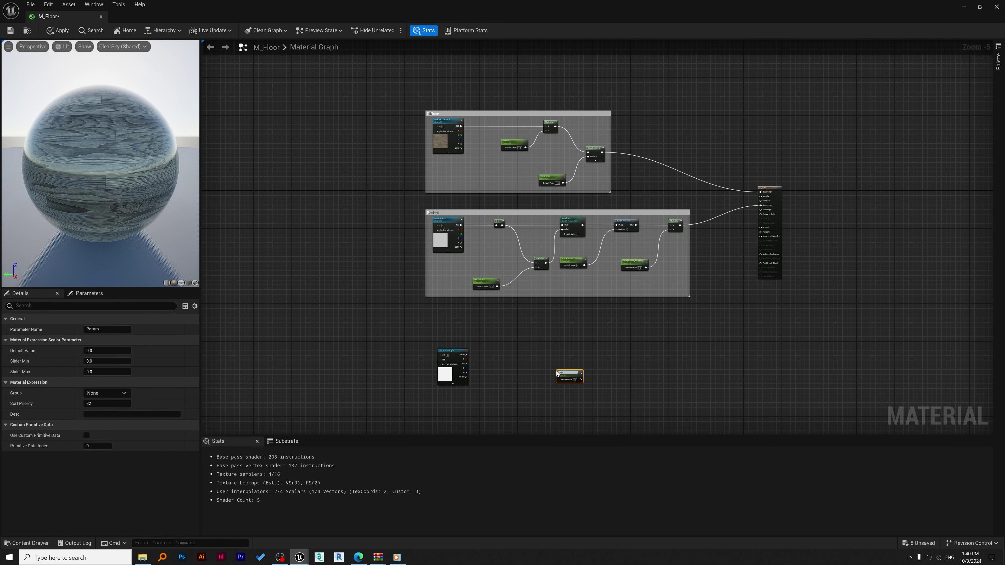
text(sss)
scroll(547, 406, up, 5)
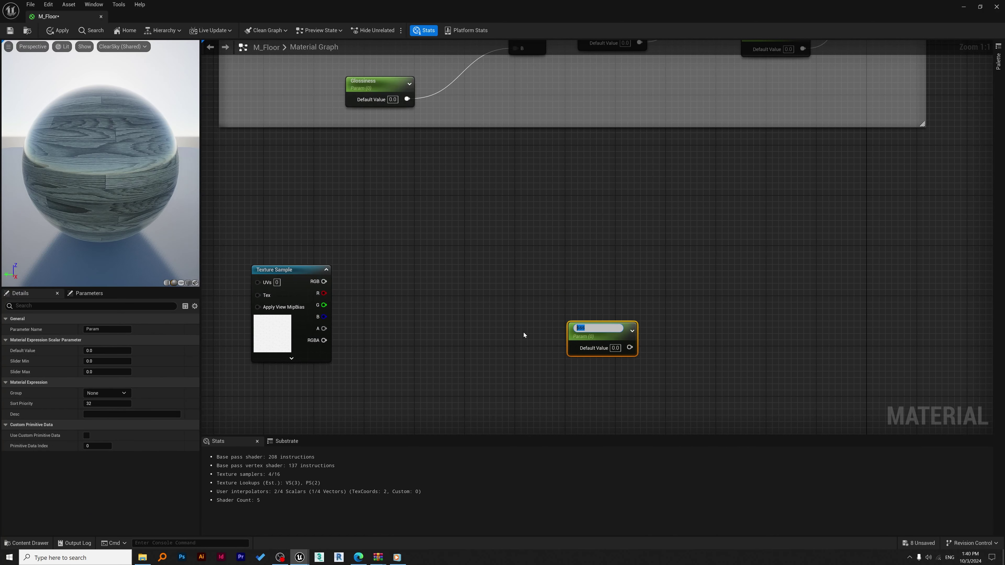
key(BackSpace)
key(BackSpace)
key(BackSpace)
text(Met)
click(712, 347)
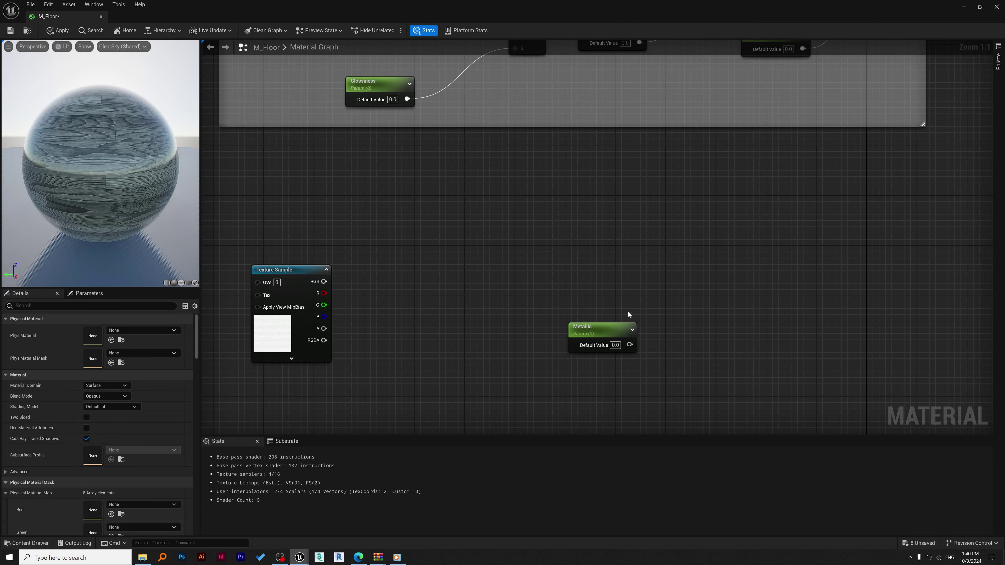
Step: Duplicate the Metallic parameter, place the copy beneath it and rename the copy Specular
right_drag(628, 312, 626, 269)
click(608, 285)
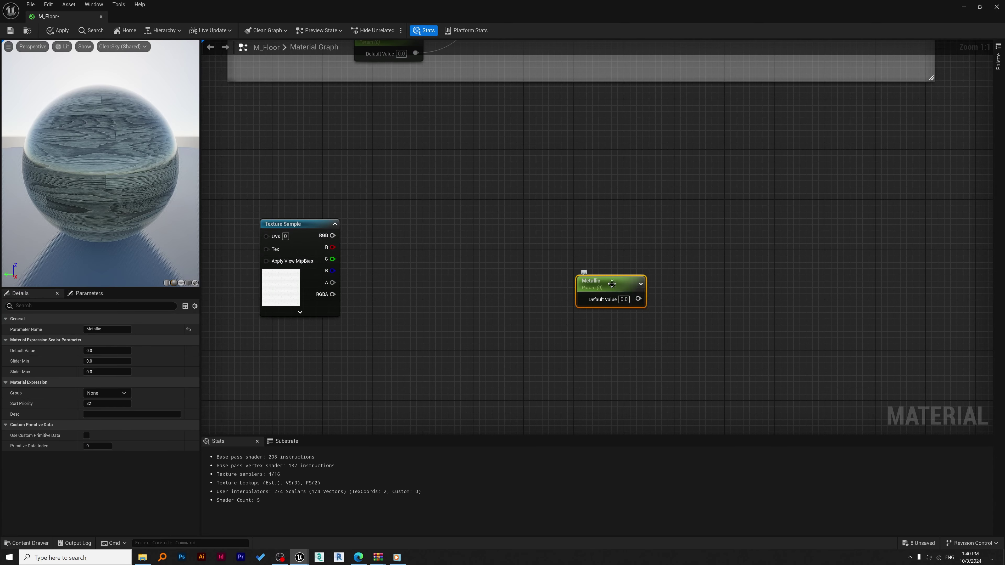
key(ctrl+d)
drag(633, 294, 629, 328)
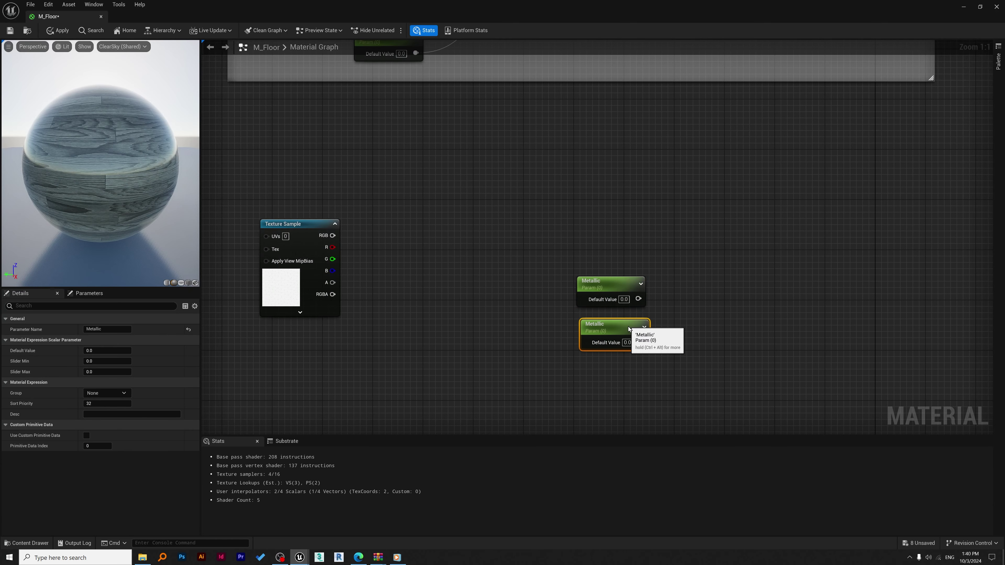
double_click(598, 323)
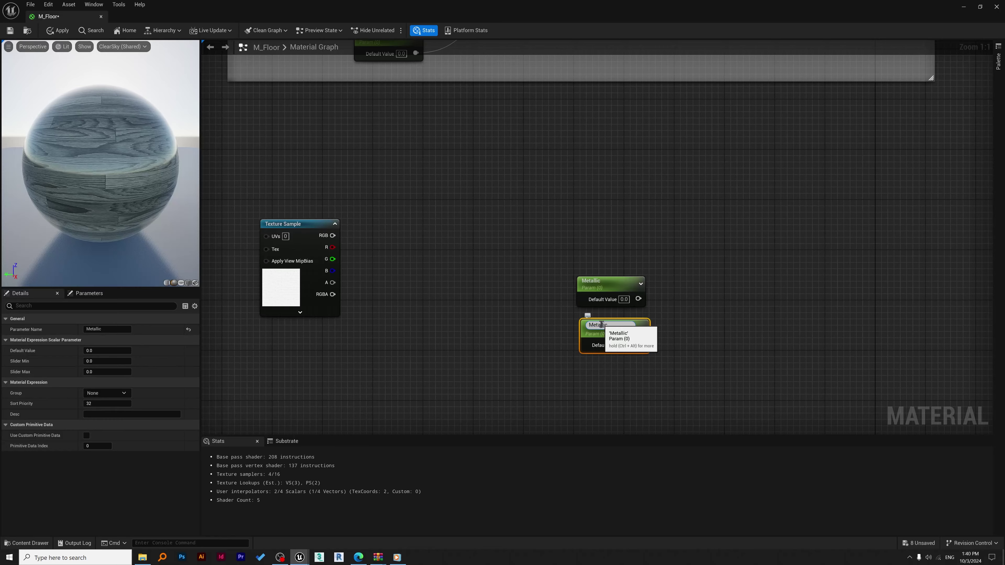
text(R)
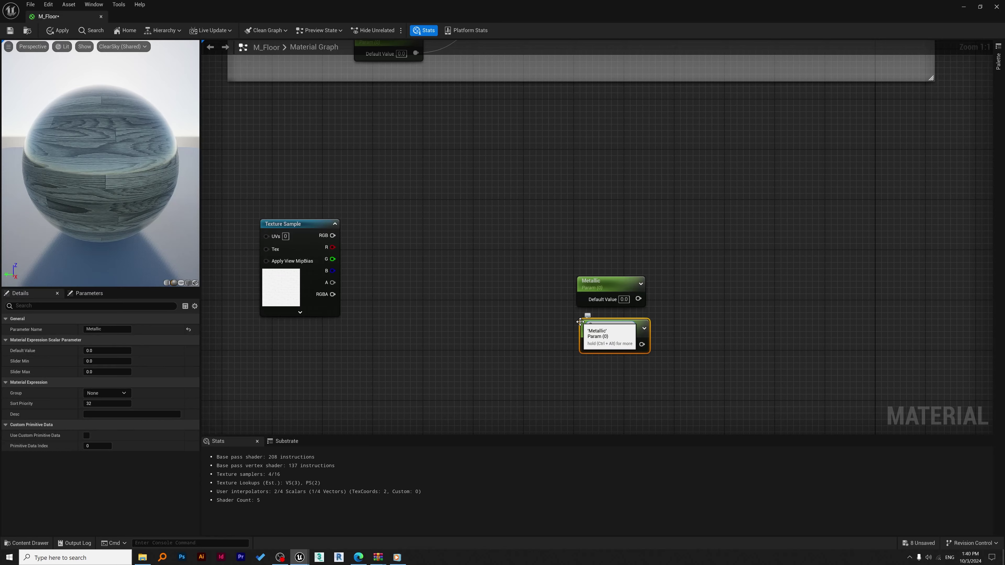
text(pw)
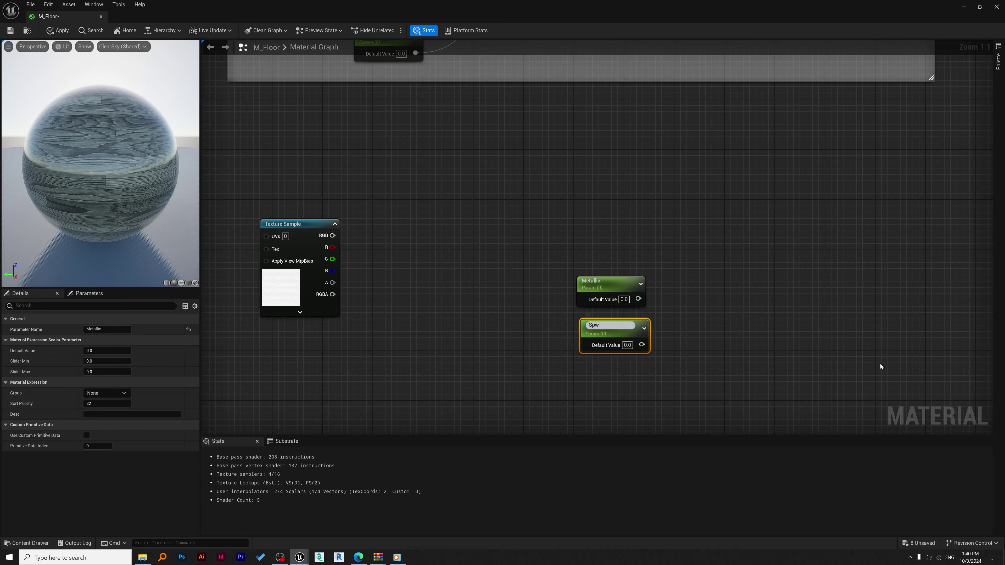
key(BackSpace)
text(ecular)
click(746, 321)
Step: Move the Metallic and Specular parameters together to just below the Reflect group, close to the M_Floor node
scroll(733, 318, down, 3)
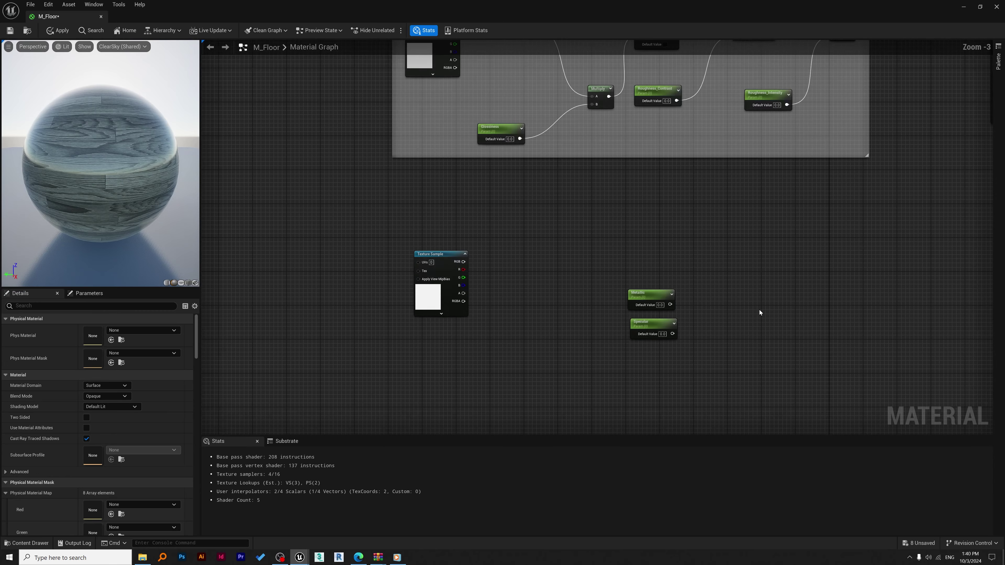
right_drag(803, 300, 513, 264)
scroll(513, 265, down, 4)
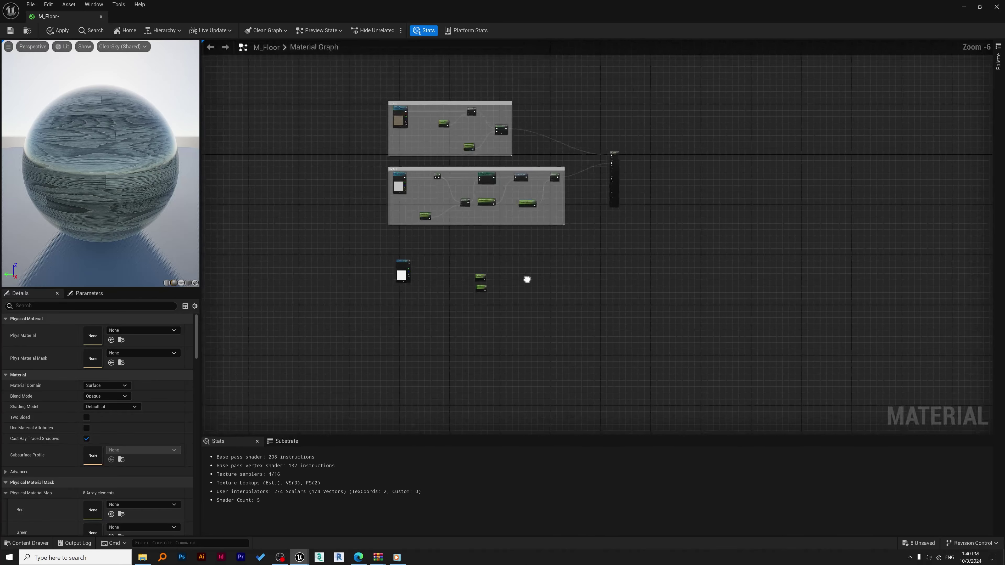
scroll(527, 281, up, 3)
drag(527, 316, 414, 216)
drag(458, 283, 643, 204)
right_drag(695, 170, 668, 271)
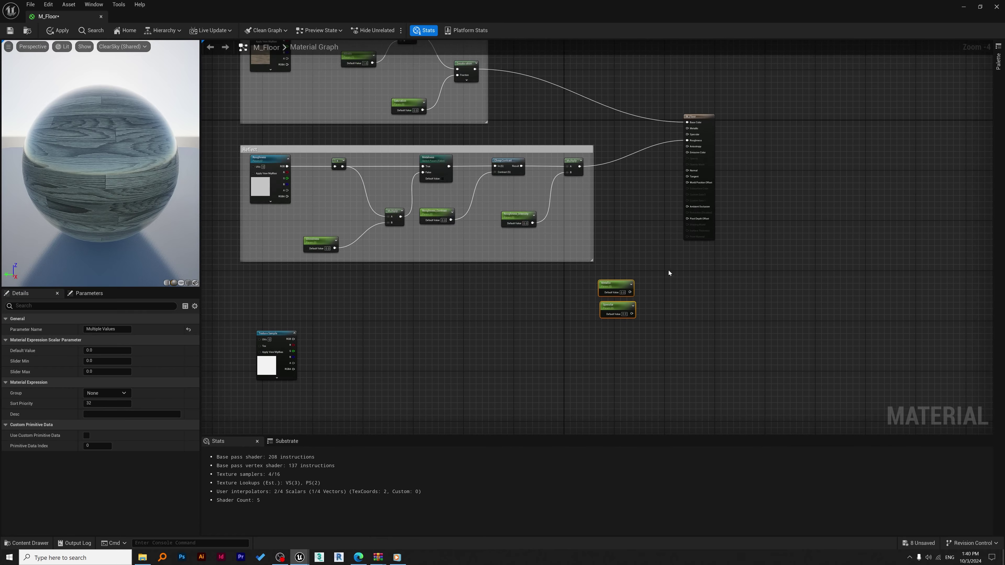
click(649, 282)
Step: Connect the Metallic and Specular parameters to the matching M_Floor inputs and space out the nodes
drag(630, 292, 689, 133)
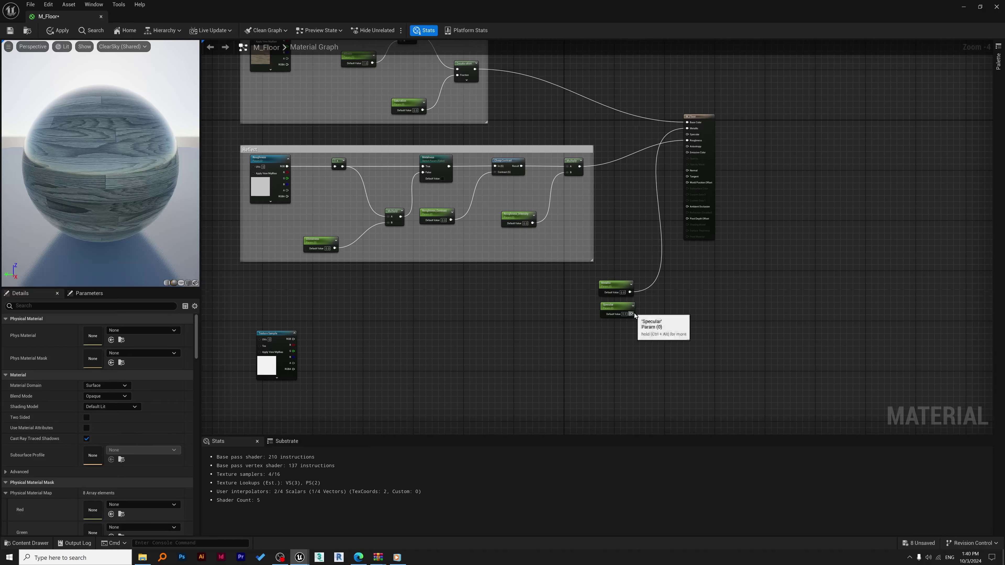
drag(632, 314, 797, 129)
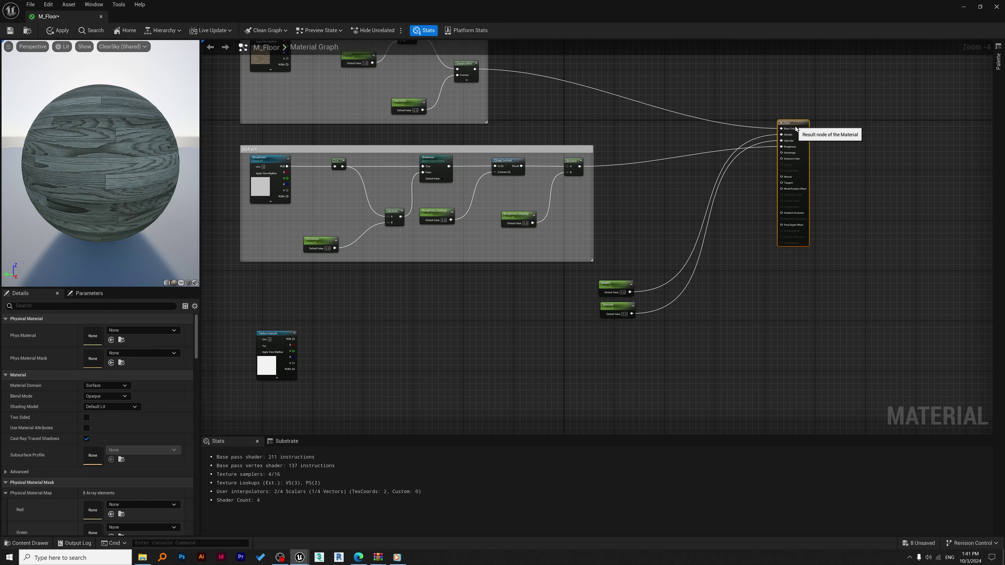
click(619, 304)
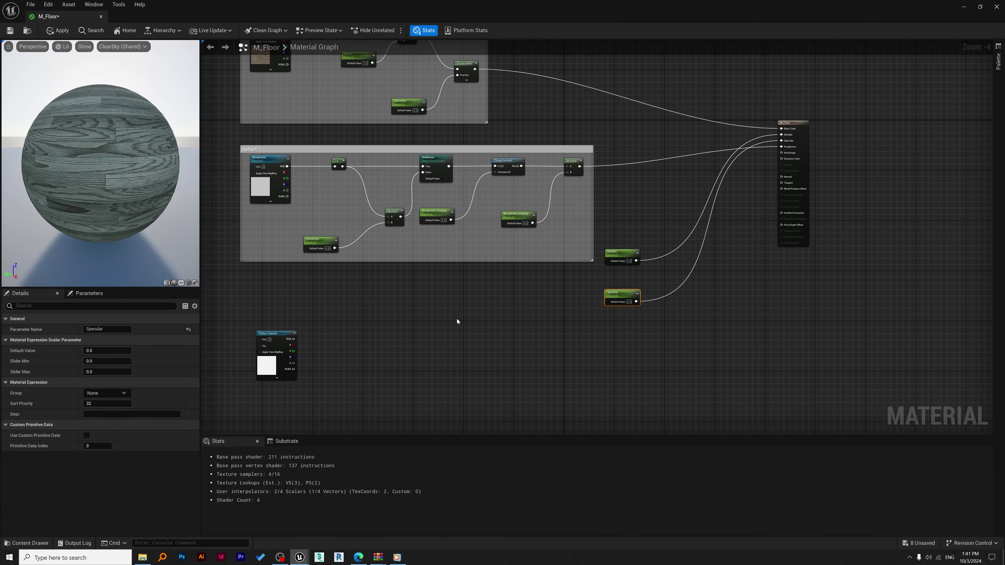
Step: Switch to the level editor and select the sonoma_oak_beveled_floor_34_83_ao texture in the Materials folder
click(961, 7)
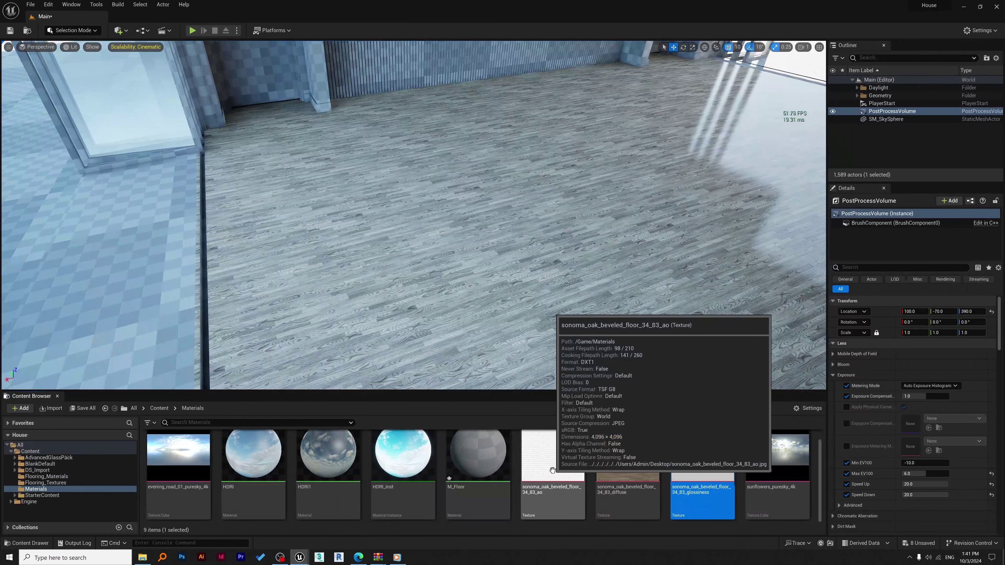
click(553, 470)
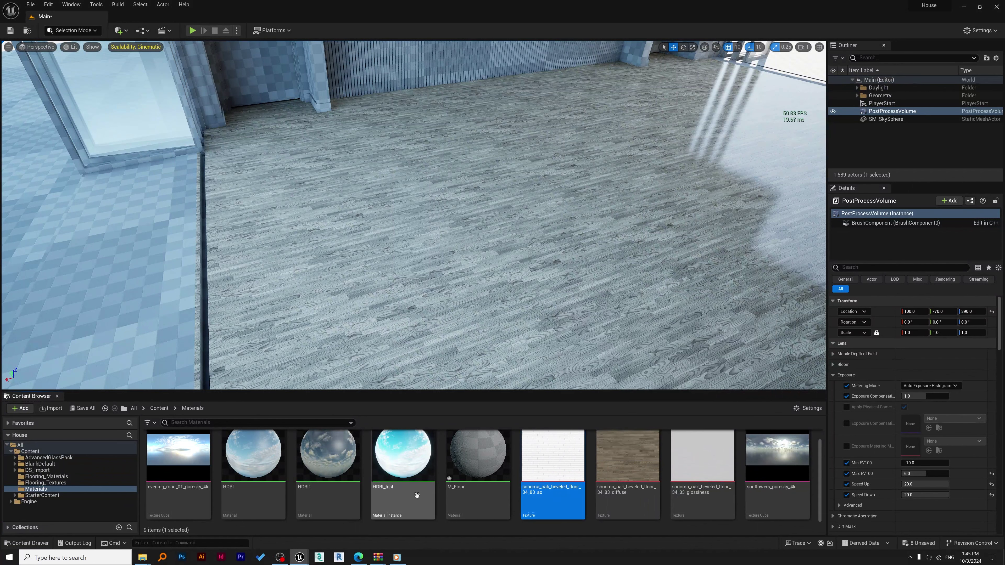
Step: Return to the M_Floor graph and add a NormalFromHeightmap node beside the loose Texture Sample below the Reflect group
mouse_move(299, 558)
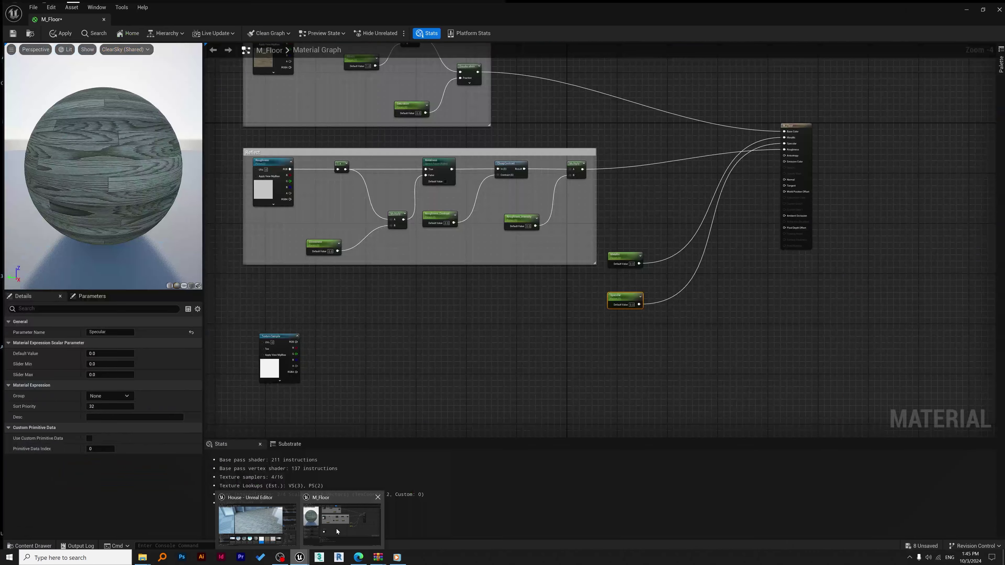
click(335, 529)
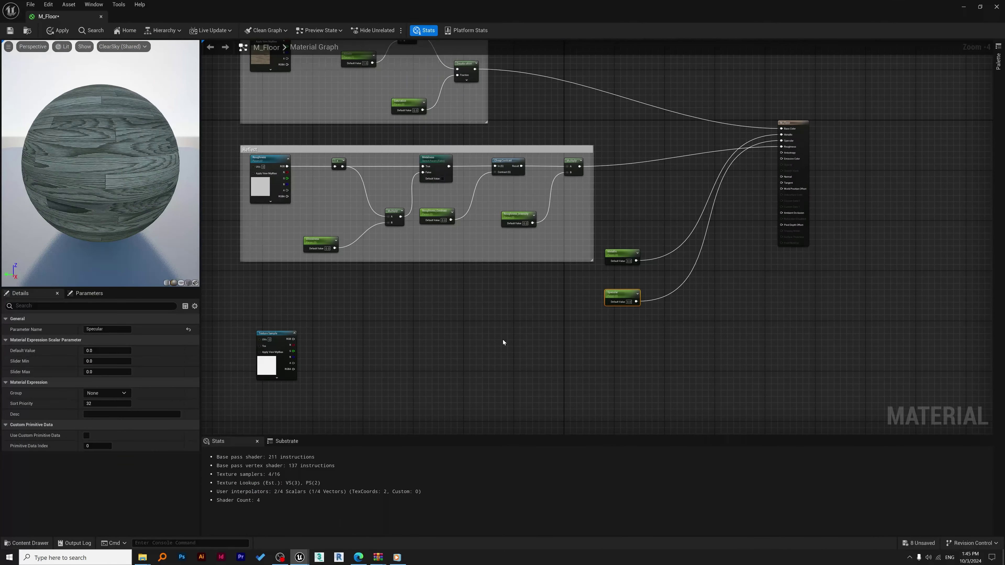
right_drag(505, 341, 650, 312)
right_click(578, 310)
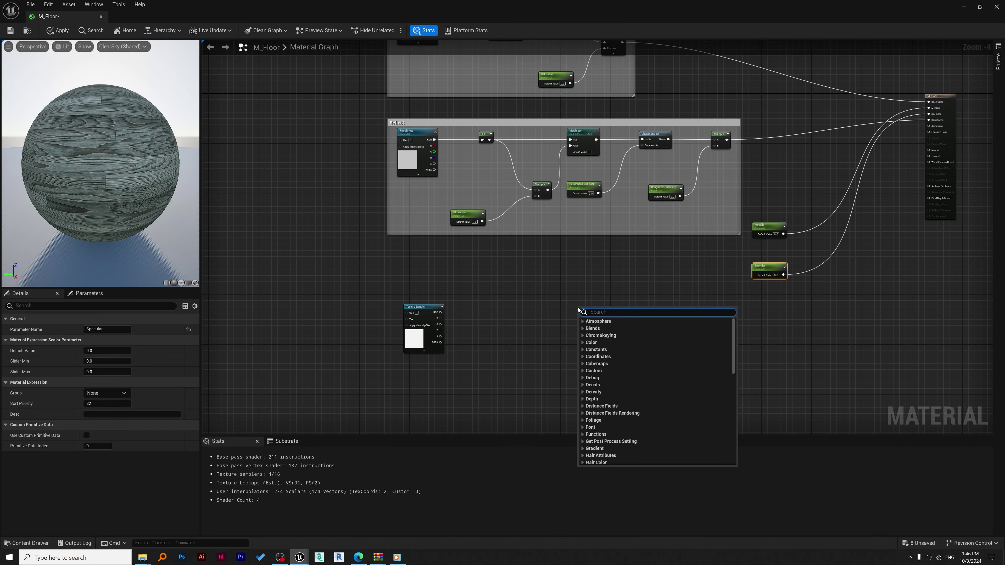
text(normal)
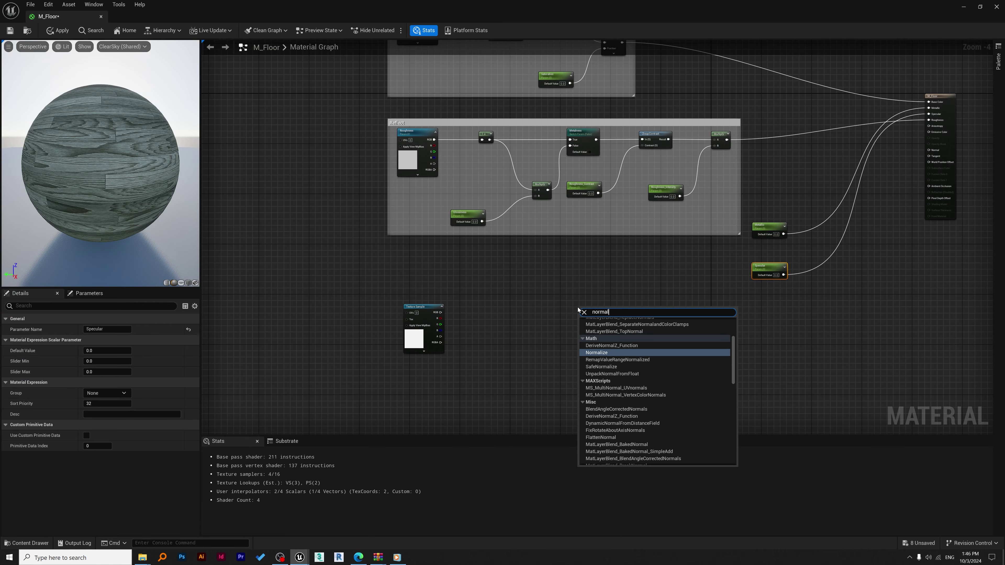
text(fromheigh)
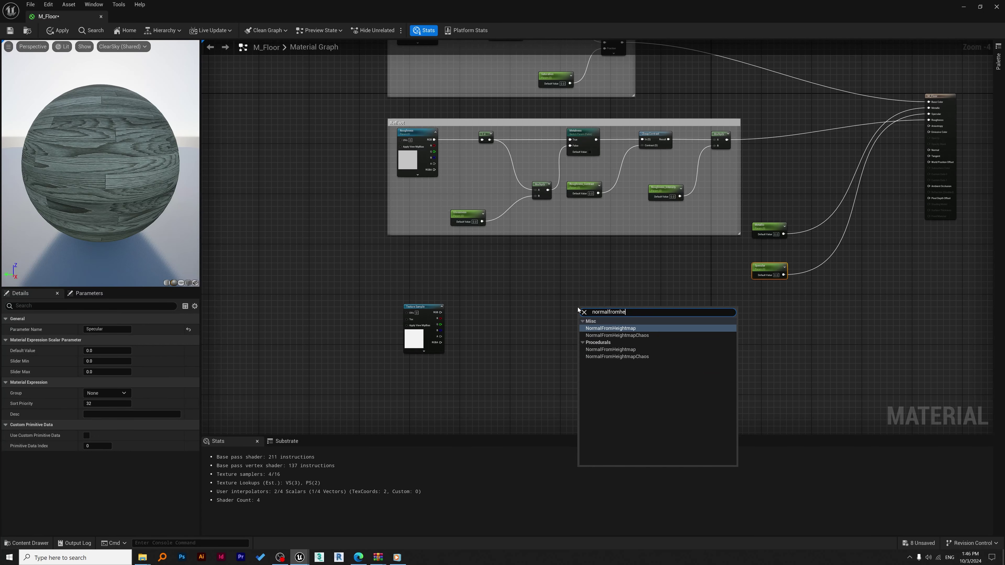
click(614, 329)
drag(600, 336, 583, 322)
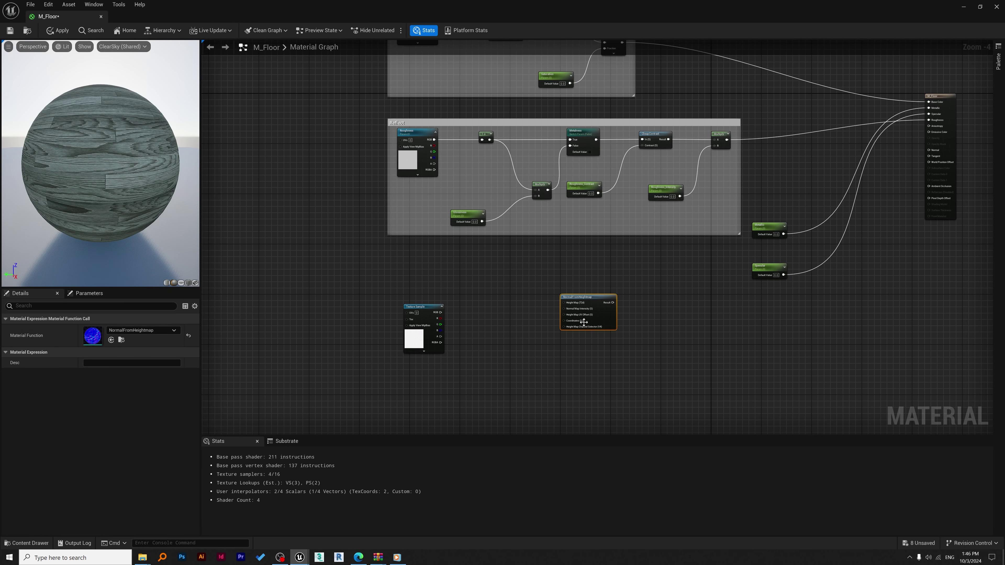
scroll(583, 322, up, 2)
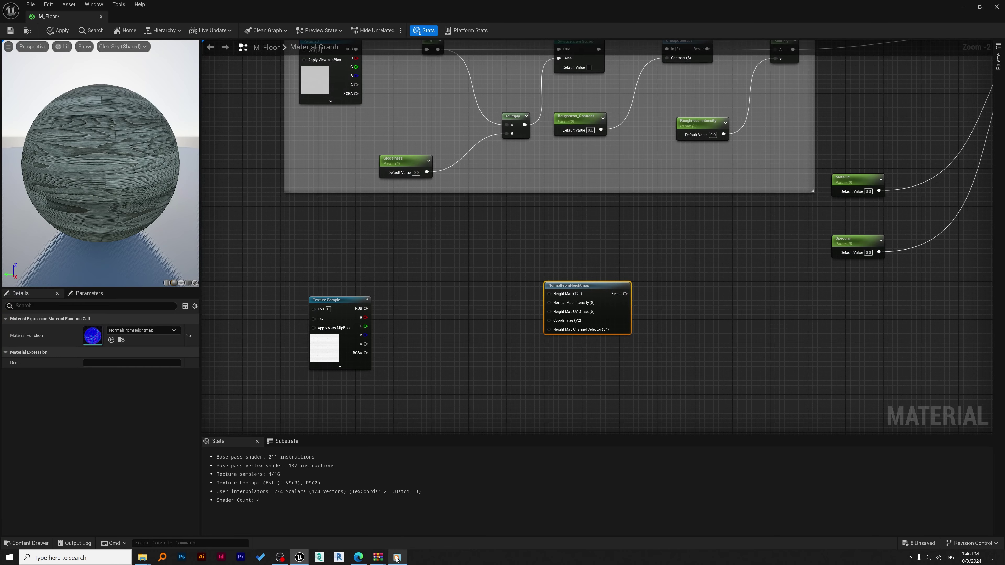
Step: Switch to the level editor and reselect the sonoma_oak_beveled_floor_34_83_ao texture among the materials
mouse_move(300, 557)
click(963, 6)
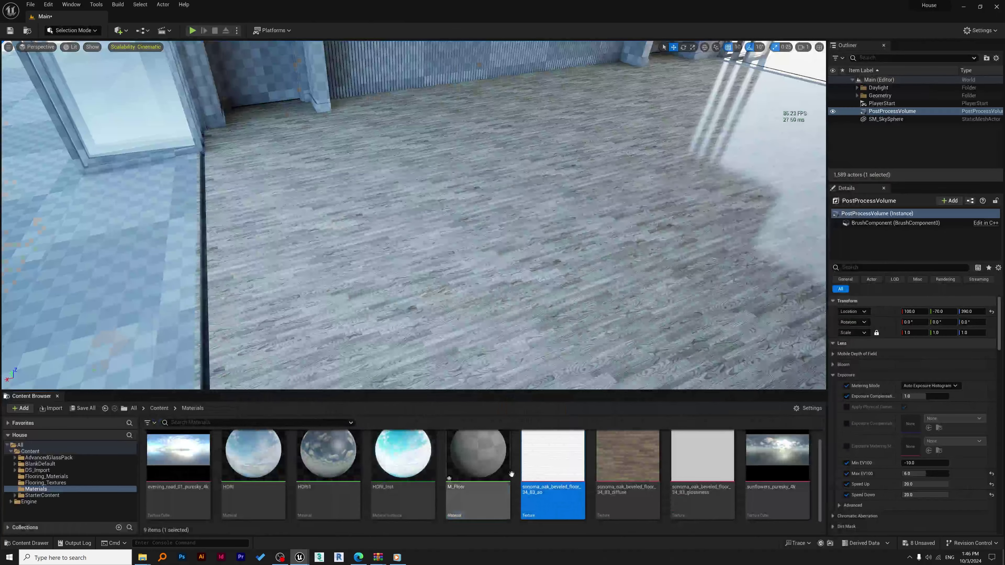
click(553, 461)
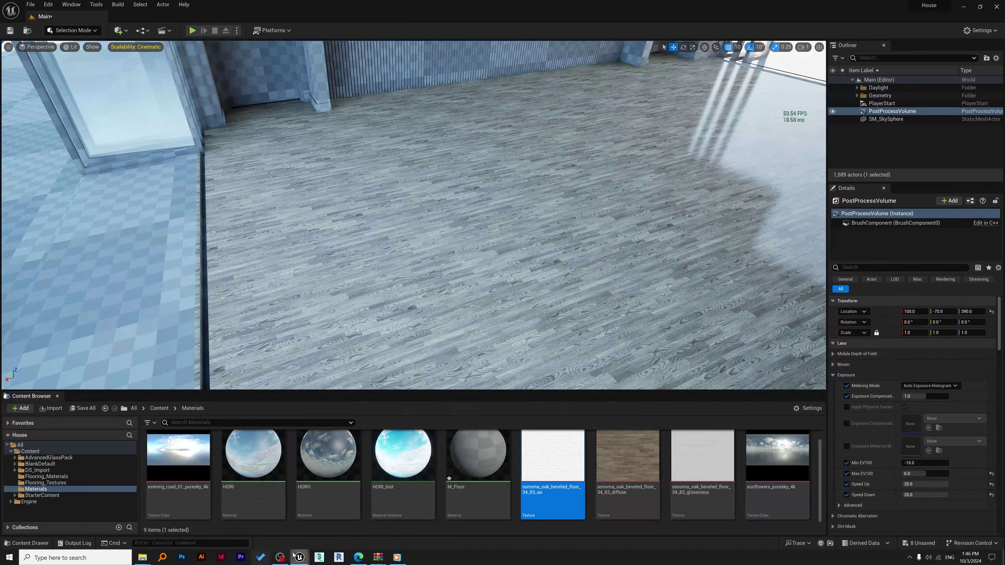
Step: Return to the M_Floor graph and add a TextureObjectParameter node between the Texture Sample and NormalFromHeightmap nodes
mouse_move(299, 556)
click(358, 517)
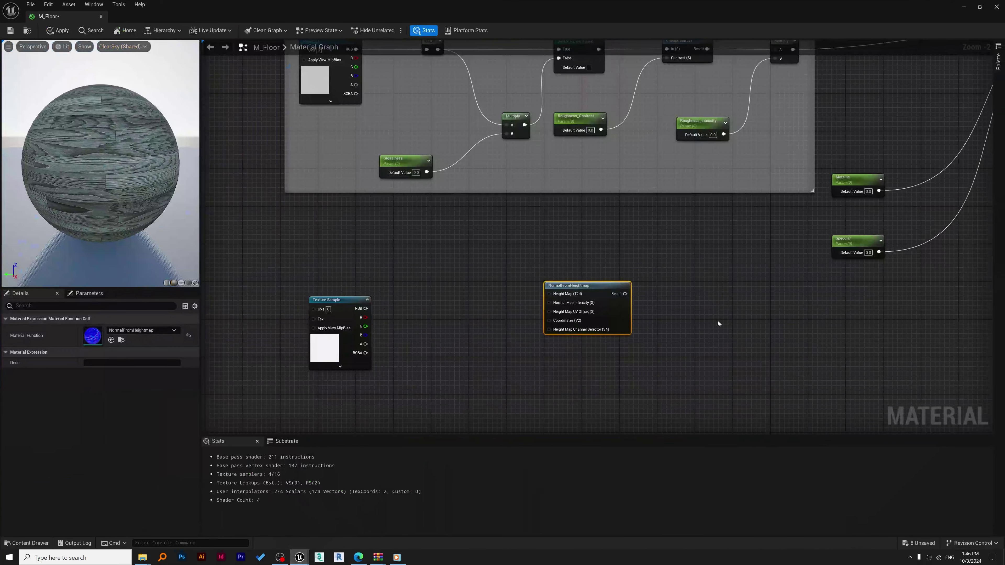
right_drag(718, 323, 772, 276)
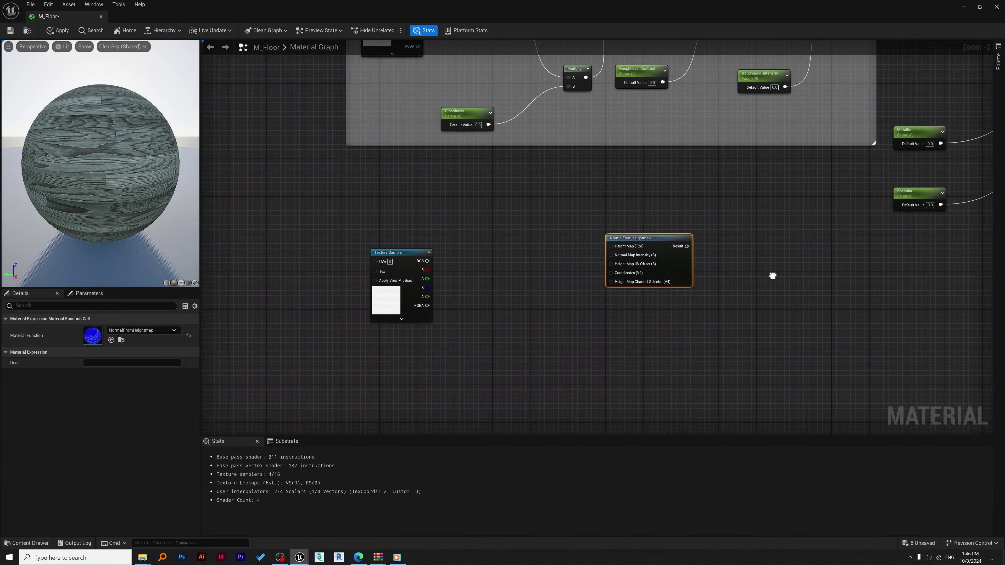
right_click(538, 296)
text(text)
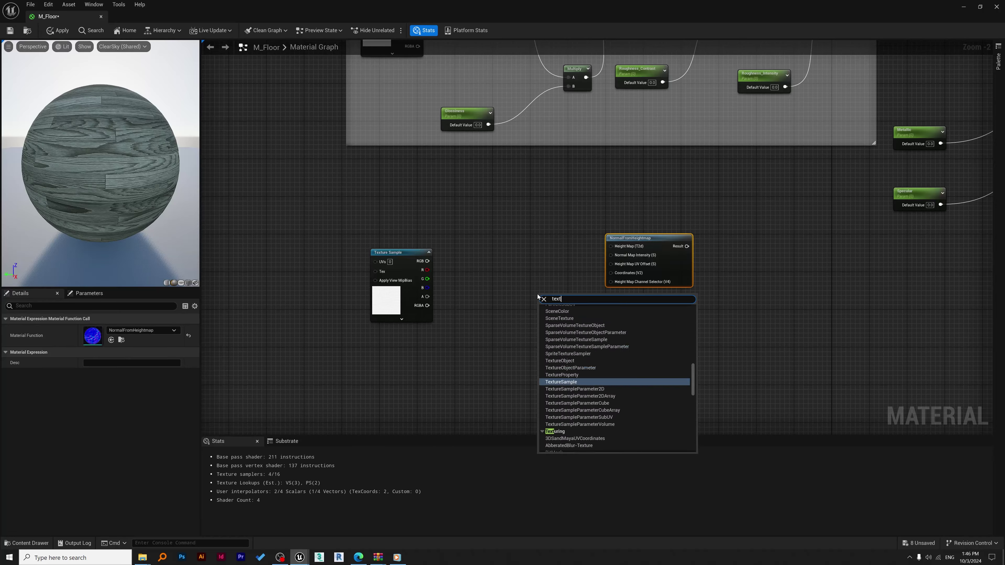
text(ureobj)
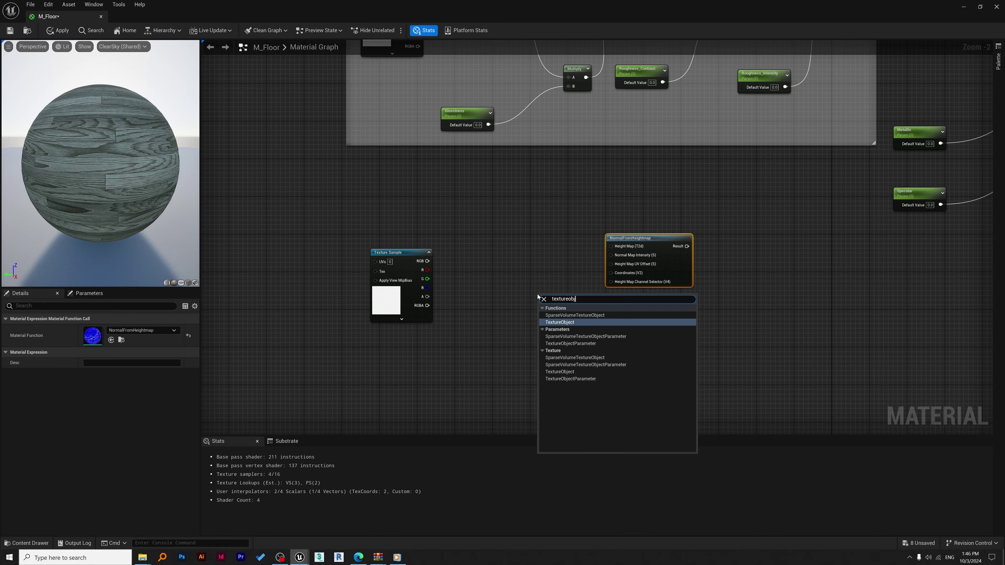
text(ectpara)
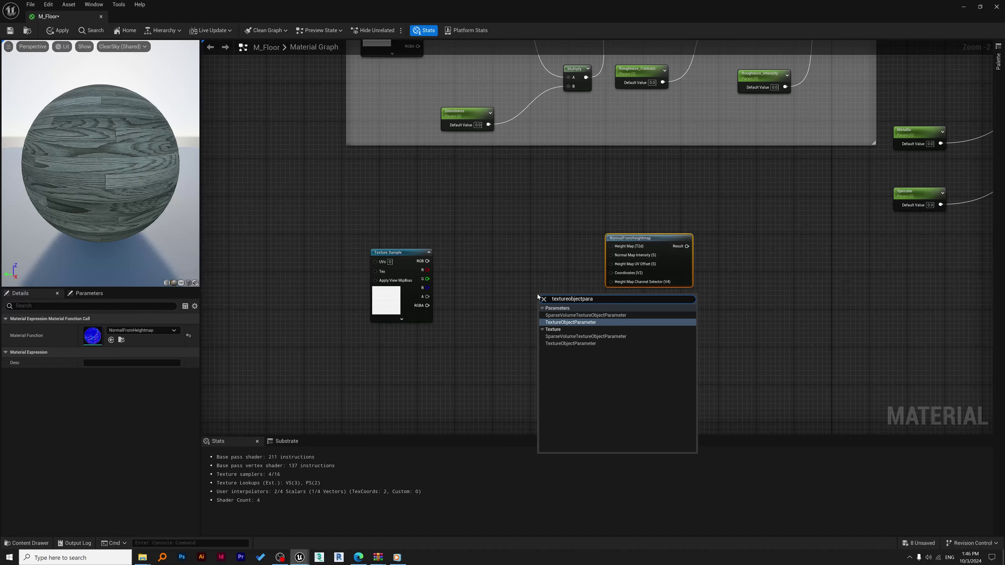
click(593, 322)
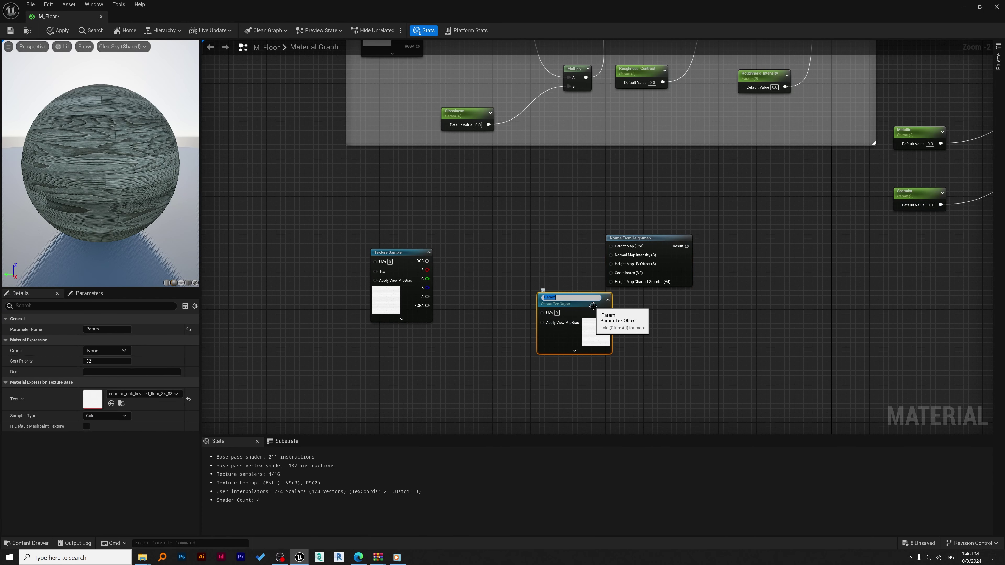
drag(592, 306, 553, 293)
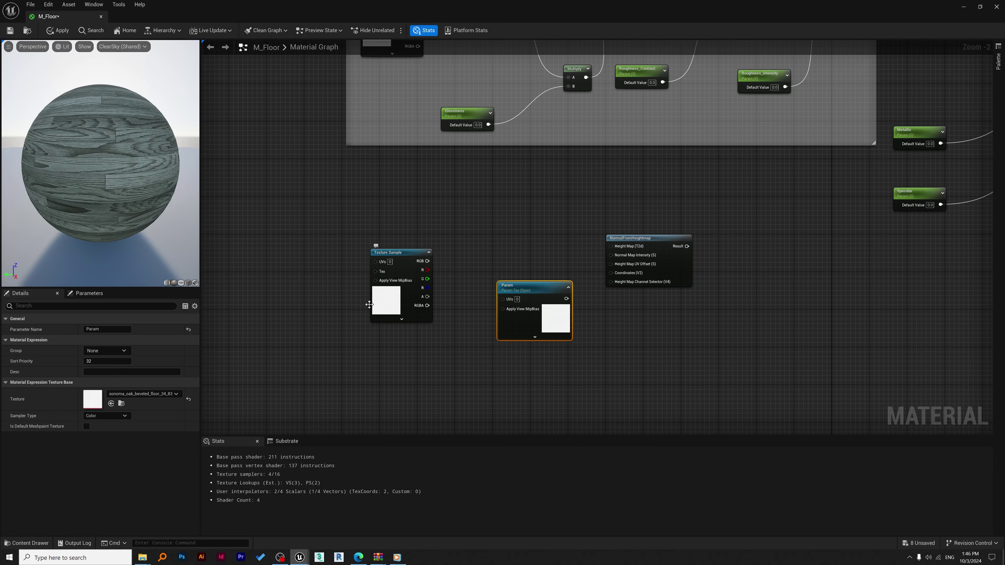
drag(551, 287, 537, 306)
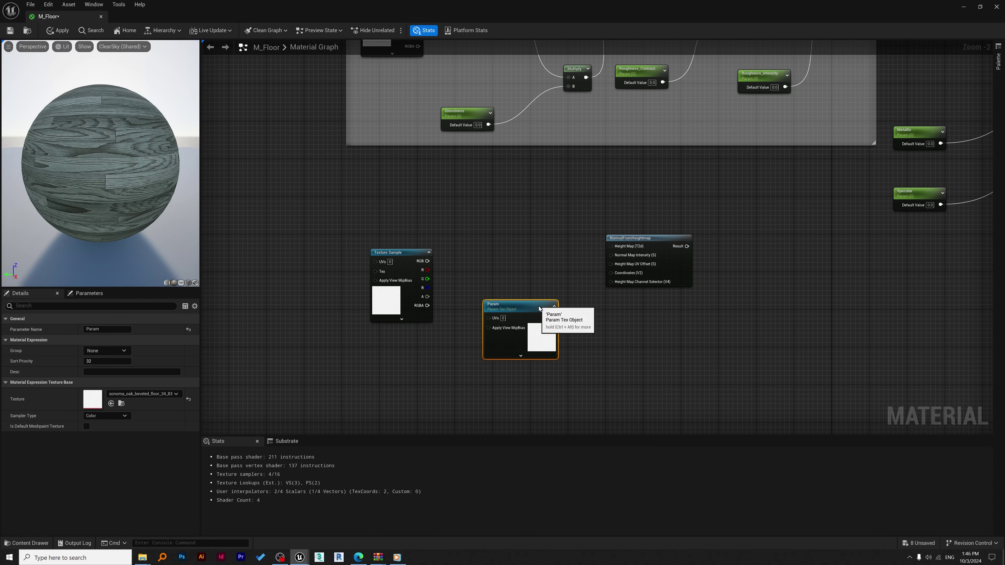
Step: Rename the new texture object parameter as Bump
click(548, 262)
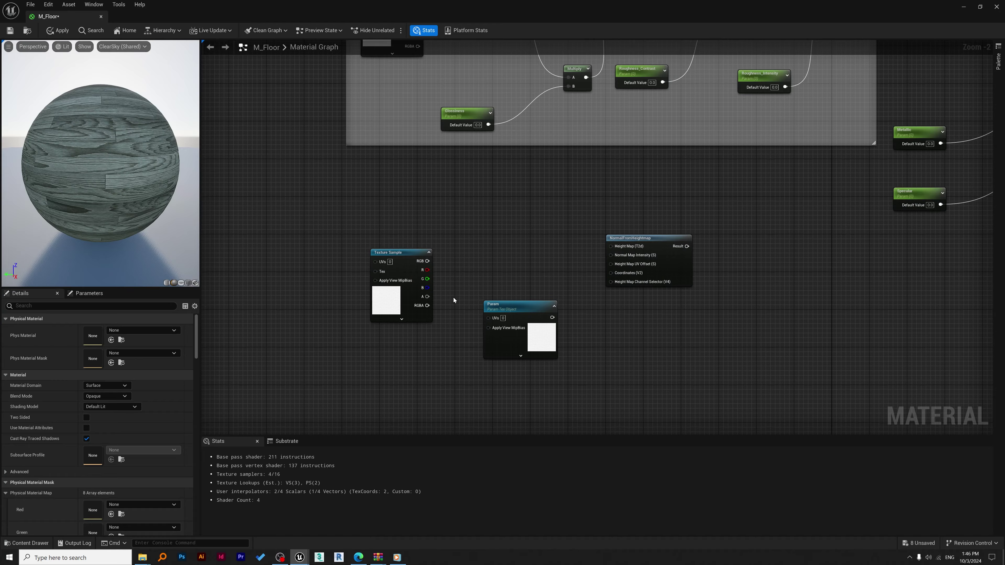
click(493, 304)
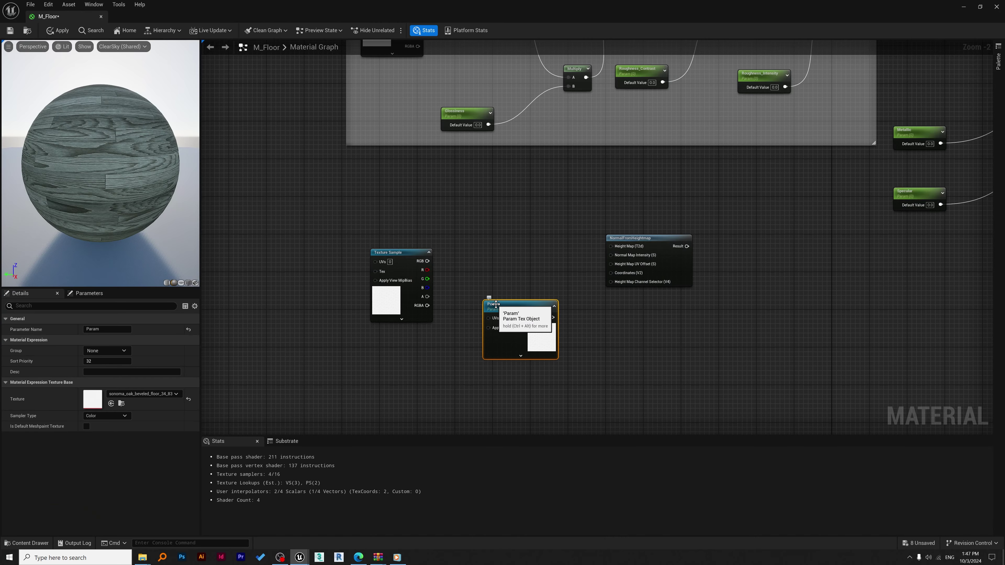
double_click(495, 304)
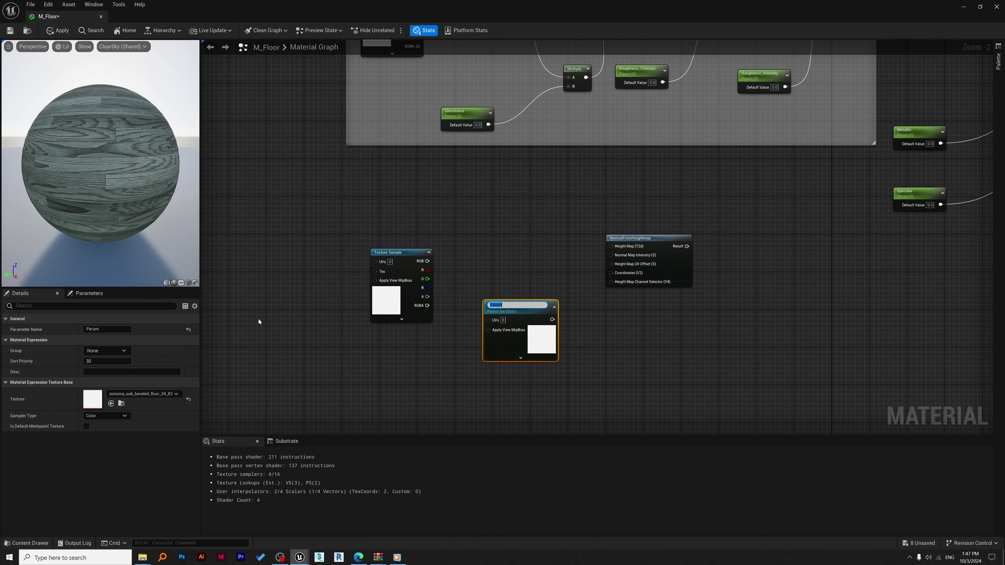
text(Bump)
click(642, 346)
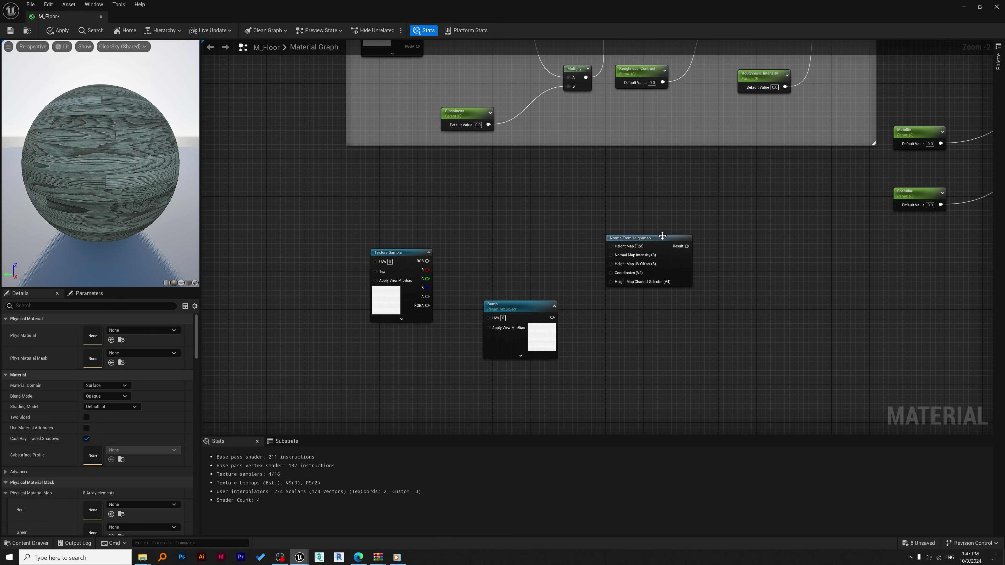
Step: Connect the Bump texture object to the Height Map input of NormalFromHeightmap and delete the unused Texture Sample node
drag(663, 236, 710, 245)
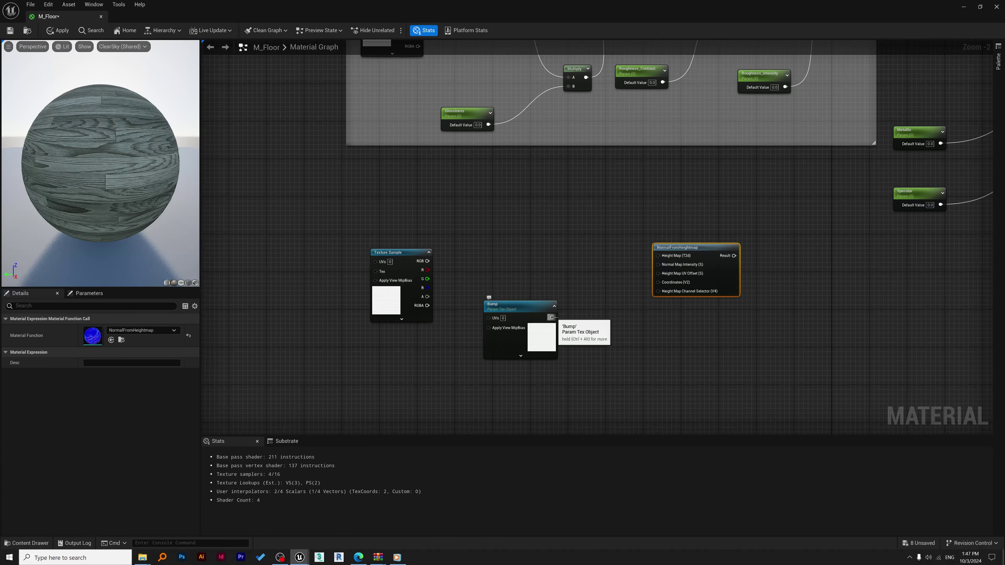
drag(552, 317, 657, 257)
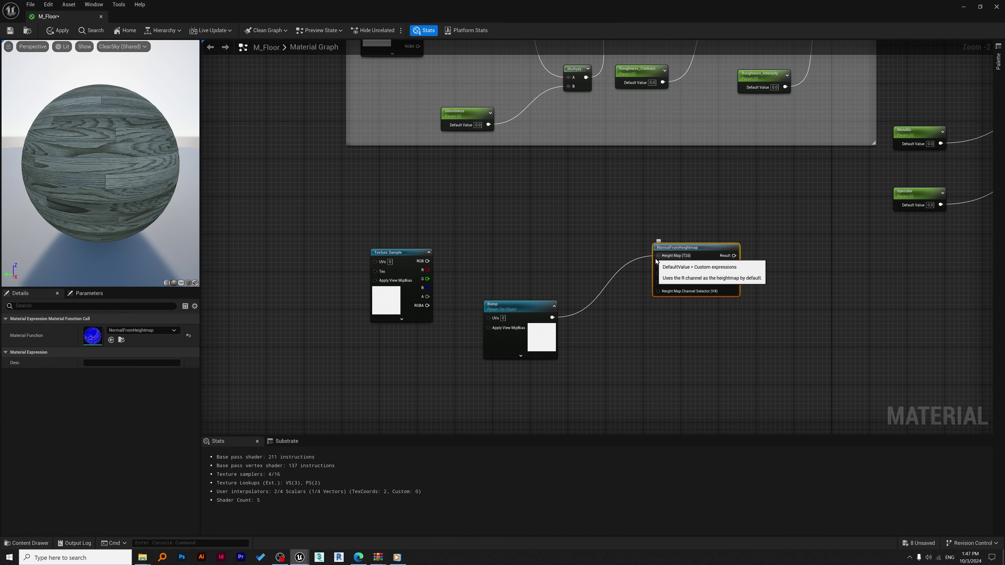
click(407, 254)
key(Delete)
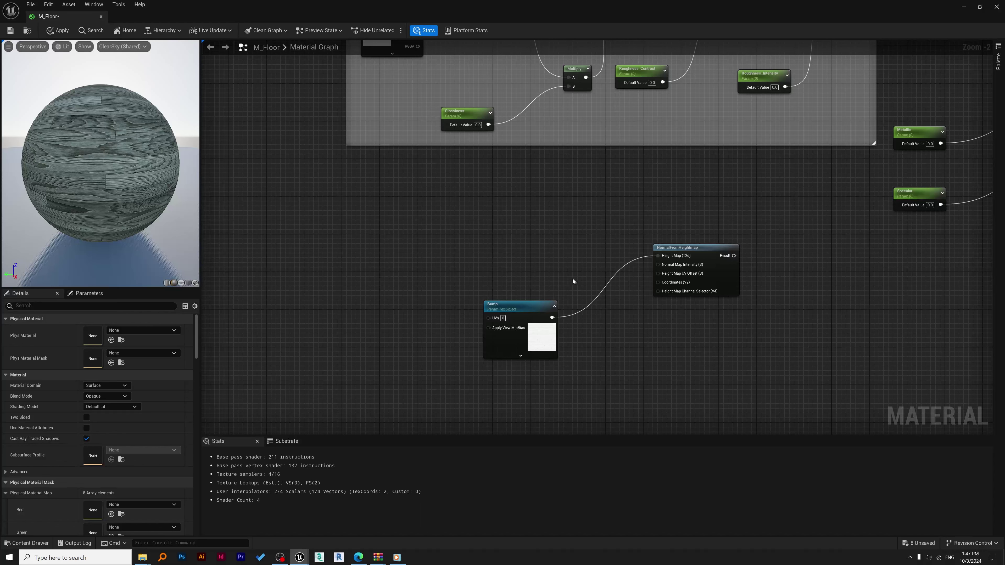
Step: Add a scalar parameter below the Bump node and name it Bump_Intensity
click(597, 369)
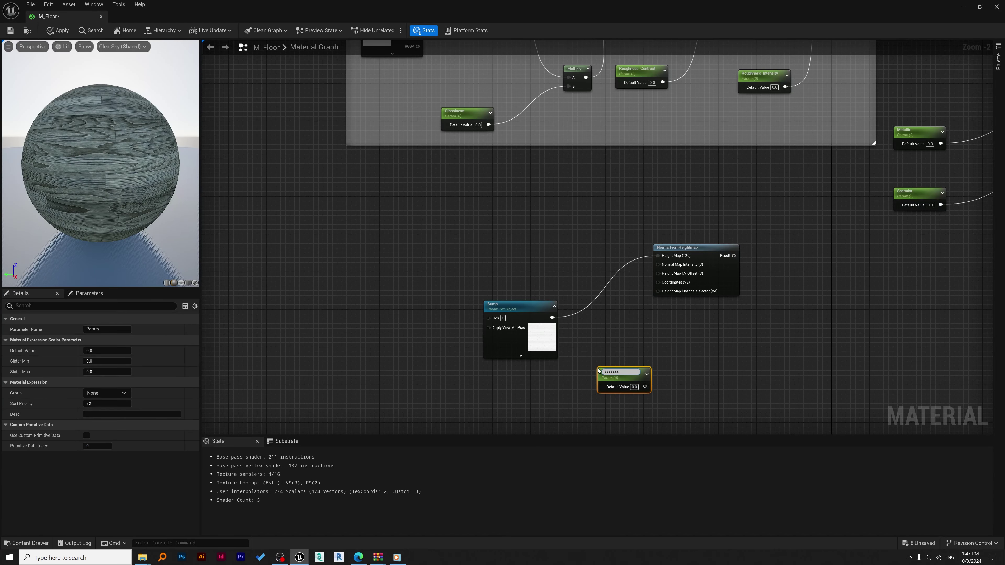
text(sssssss)
drag(579, 371, 555, 374)
text(GB)
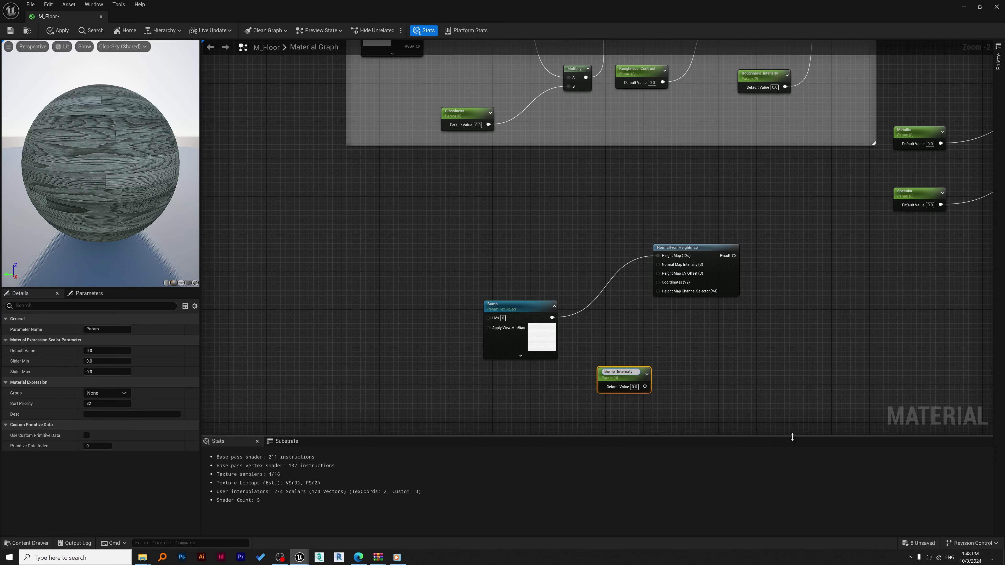
click(721, 362)
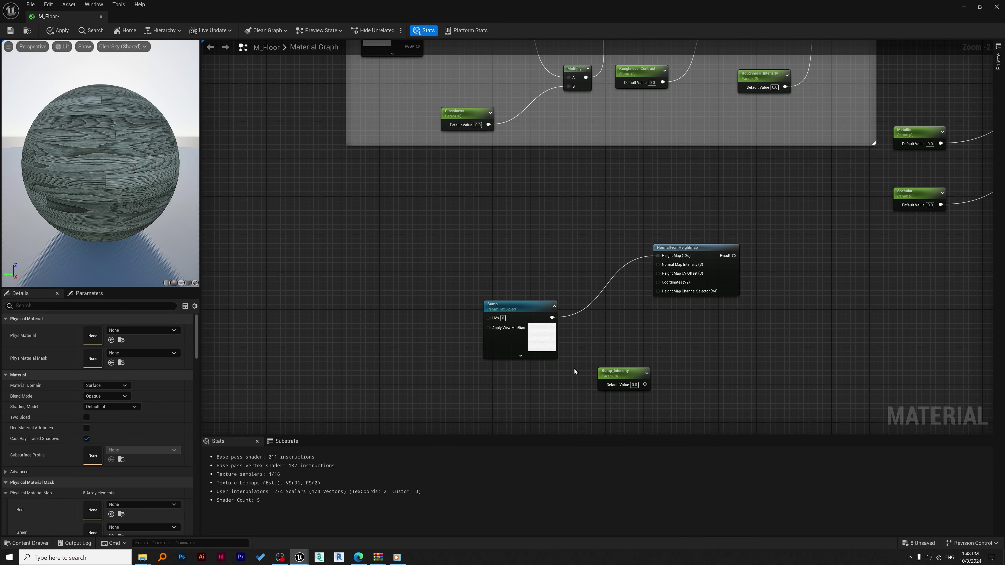
Step: Stack Bump and Bump_Intensity in front of NormalFromHeightmap and connect Bump_Intensity to its Normal Map Intensity input
drag(524, 314, 505, 252)
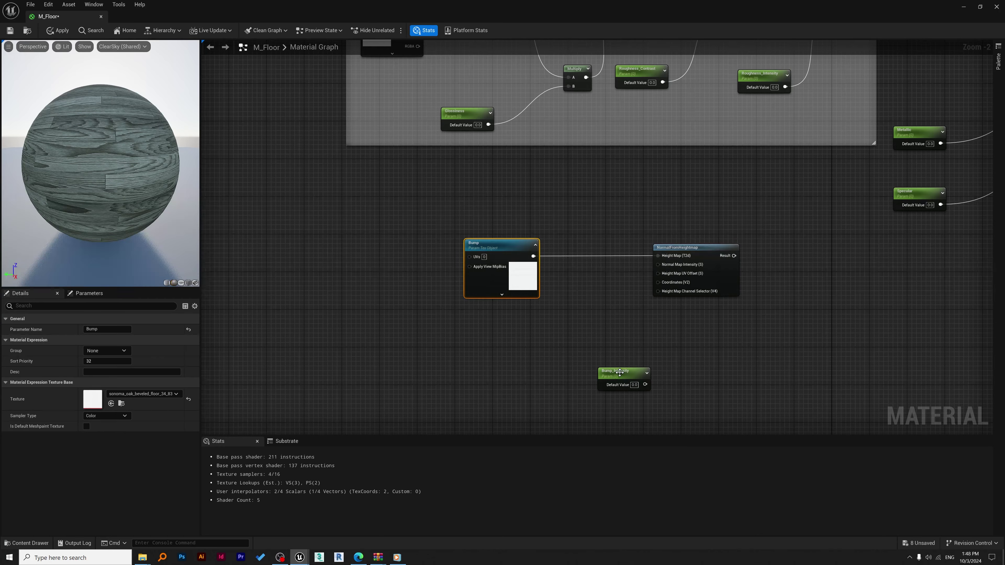
drag(622, 376, 663, 268)
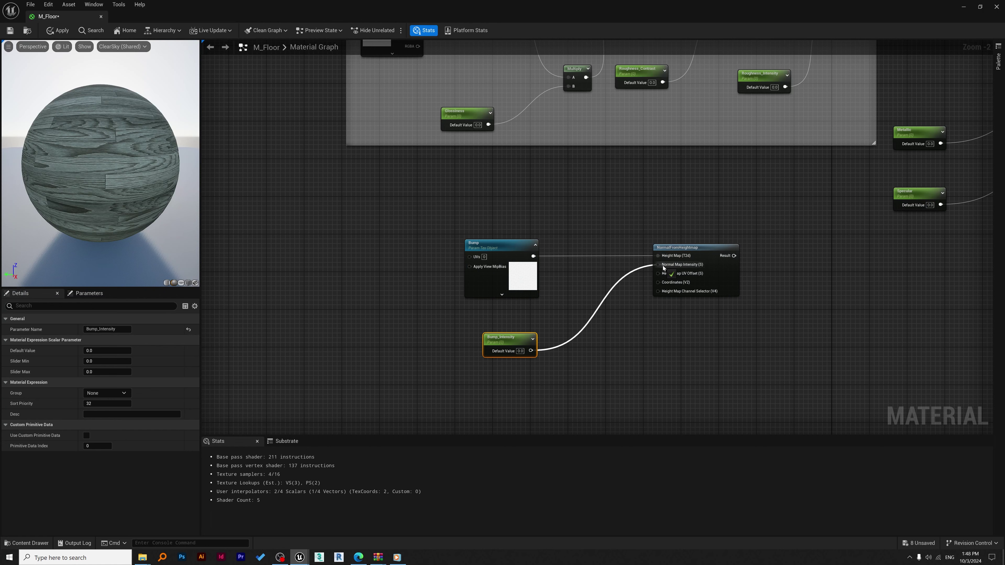
drag(664, 268, 663, 268)
Step: Group the Bump, Bump_Intensity and NormalFromHeightmap nodes in a comment box titled Bump
drag(788, 192, 411, 397)
key(c)
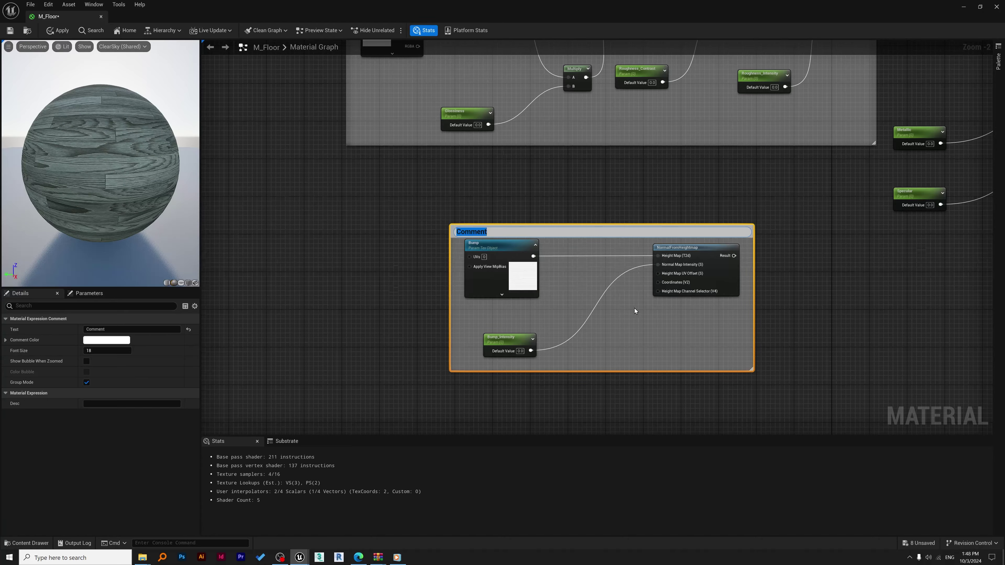
text(Bump)
click(847, 252)
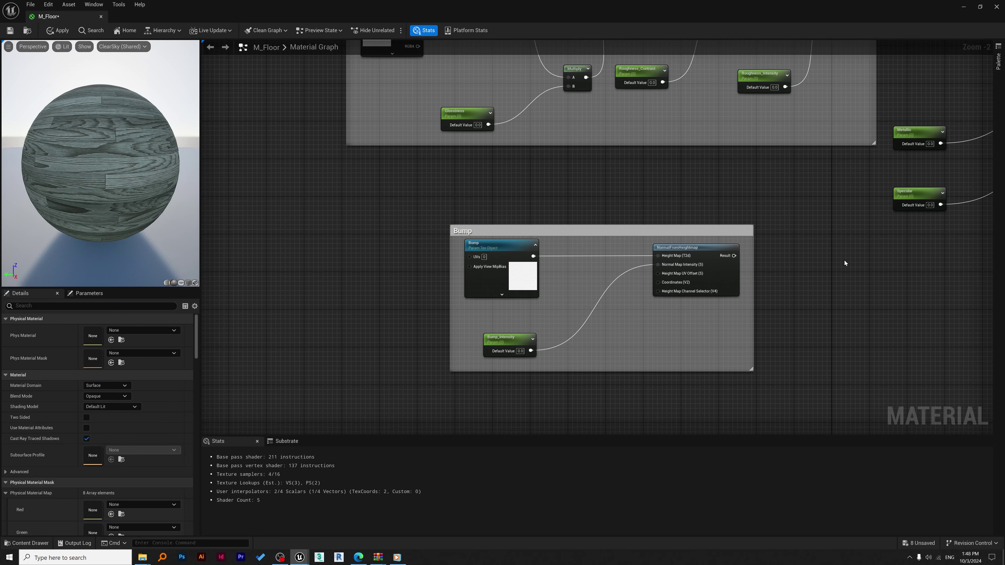
Step: Connect the Result output of NormalFromHeightmap to the Normal input of the M_Floor node
scroll(844, 261, down, 1)
scroll(842, 271, down, 1)
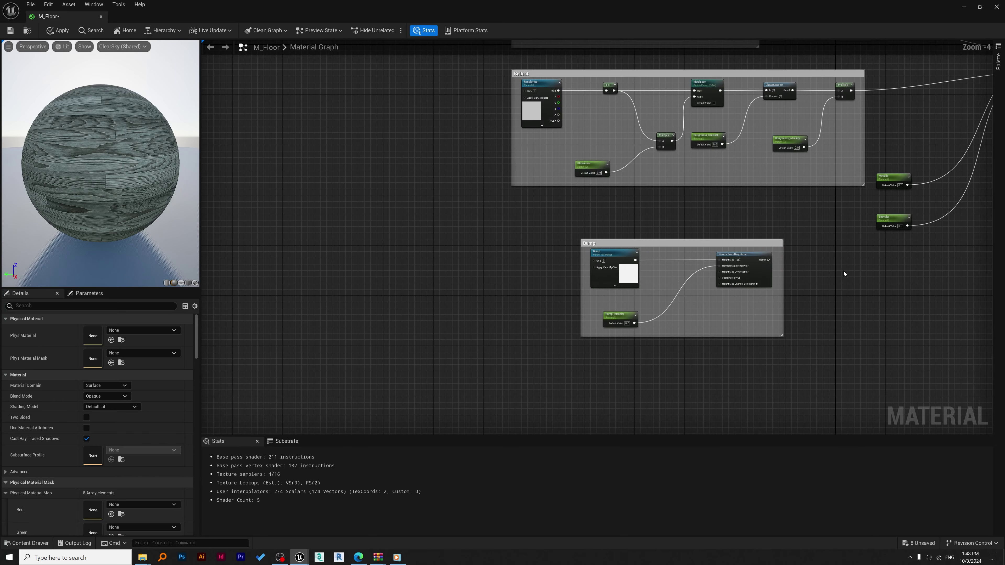
right_drag(843, 272, 669, 236)
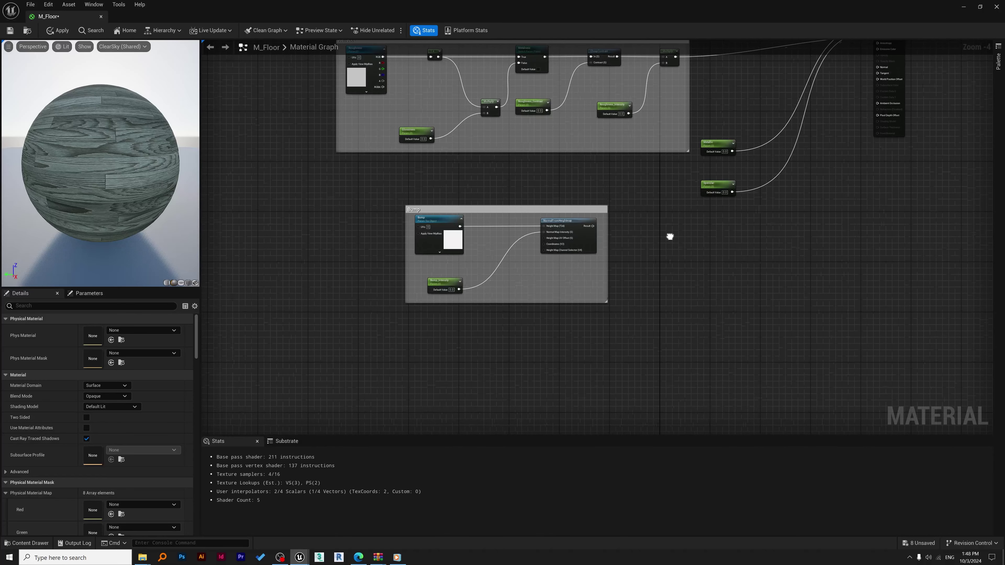
right_drag(669, 236, 624, 268)
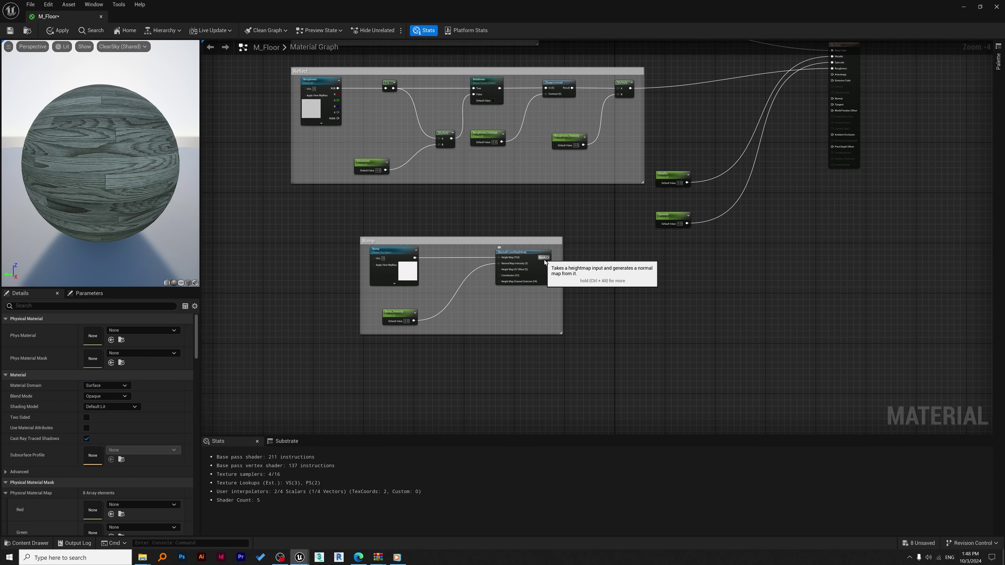
drag(546, 258, 719, 98)
right_drag(719, 98, 726, 159)
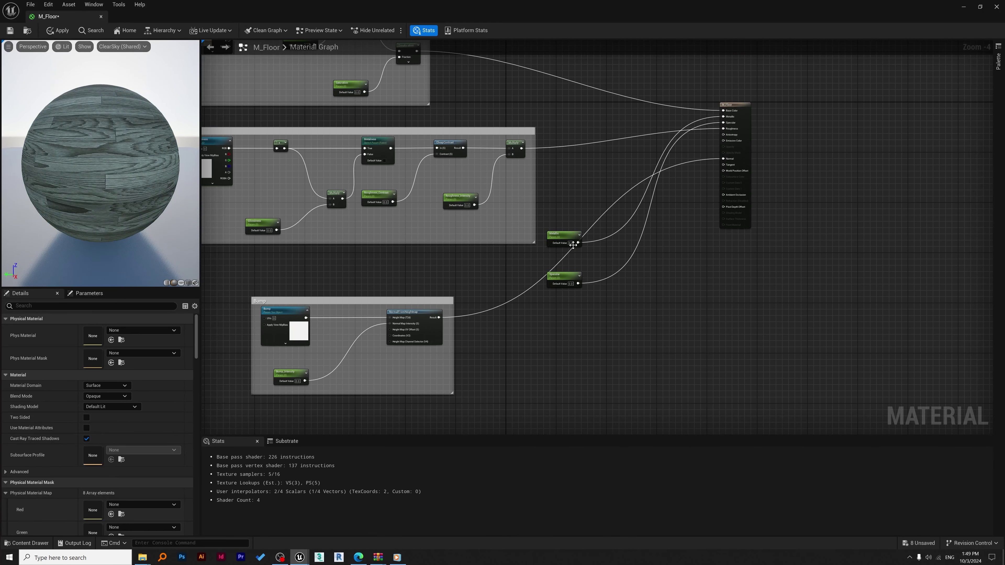
Step: Move the Metallic and Specular parameter nodes up together, clear of the wire running to the Normal input
click(574, 277)
ctrl+click(572, 240)
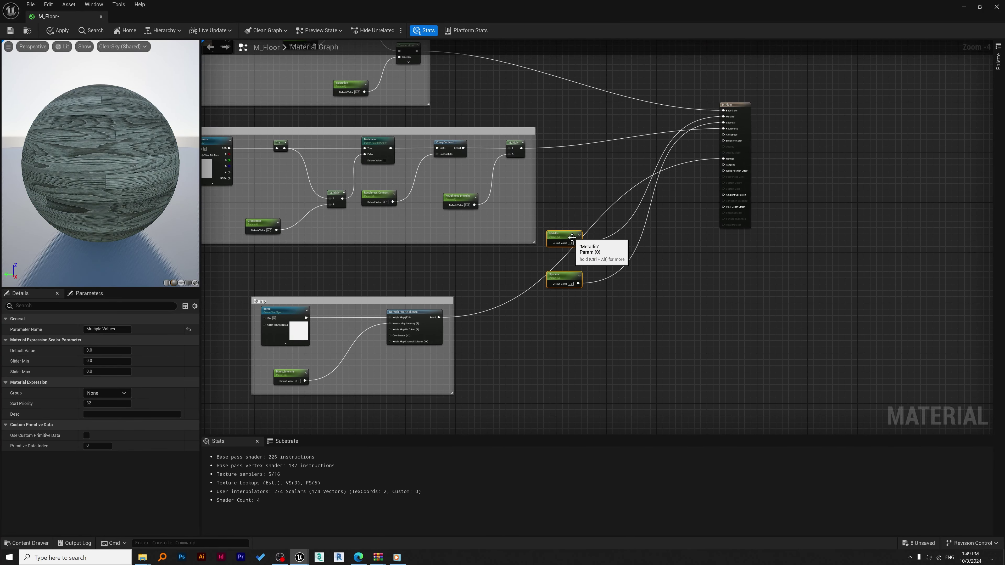
drag(572, 241, 566, 163)
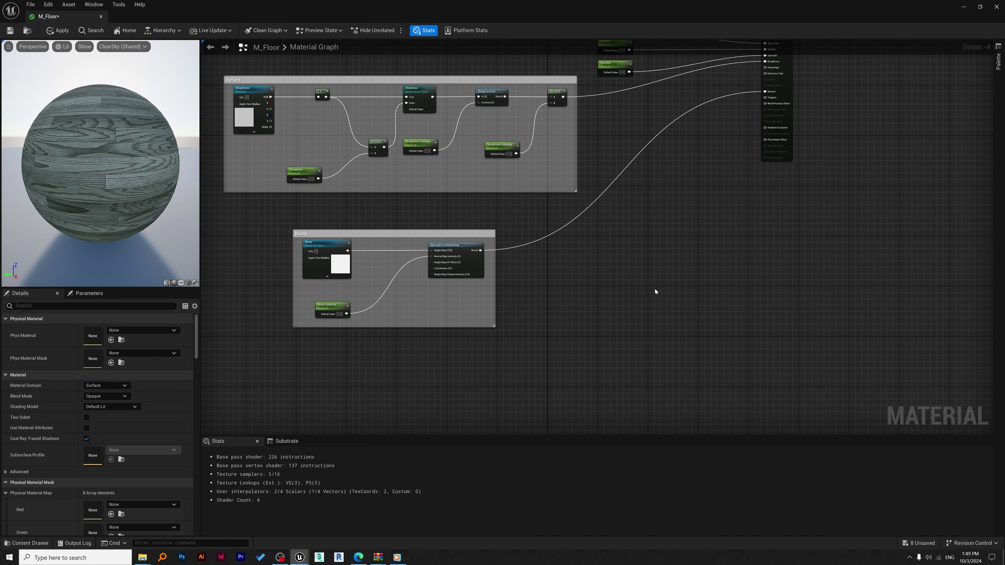
Step: Add a TexCoord node in the empty graph area to the left of the Diffuse comment group
scroll(655, 292, down, 3)
right_drag(632, 278, 682, 303)
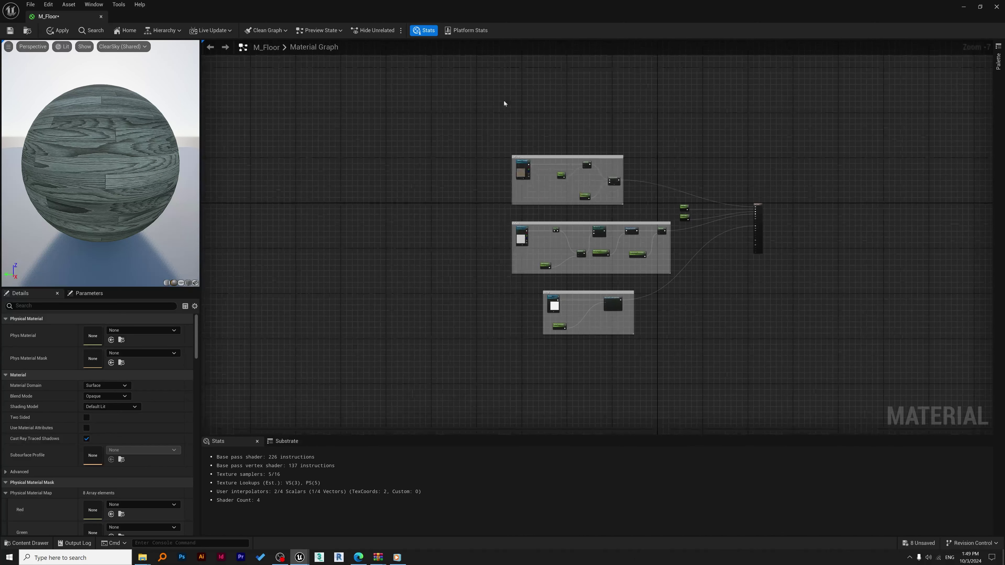
scroll(527, 212, up, 2)
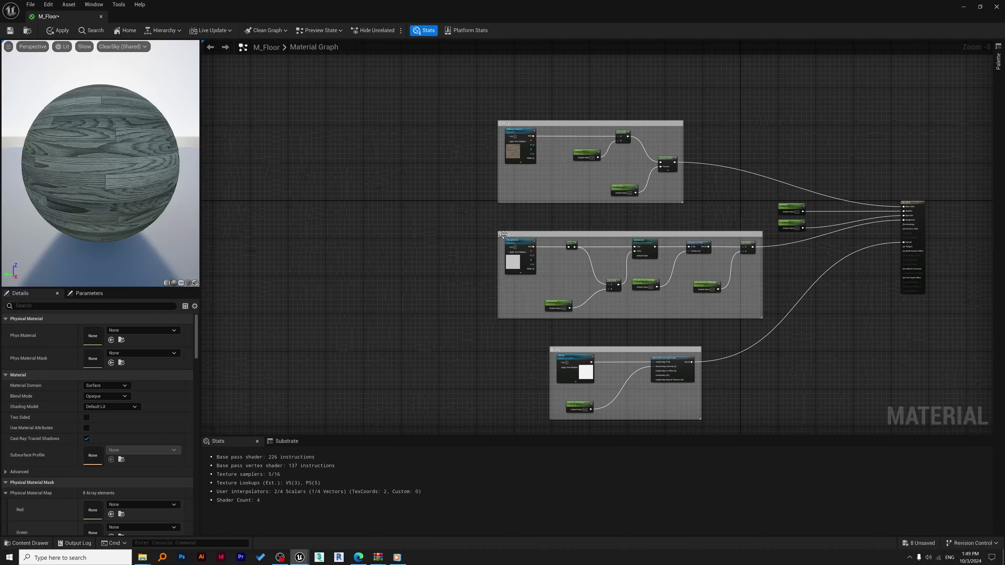
right_drag(336, 179, 647, 221)
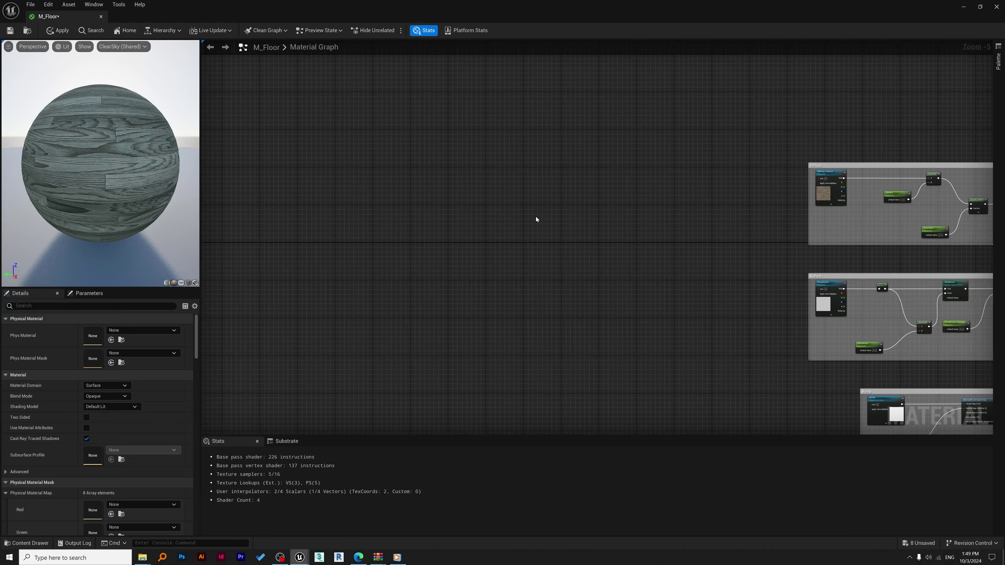
click(469, 169)
scroll(480, 172, up, 5)
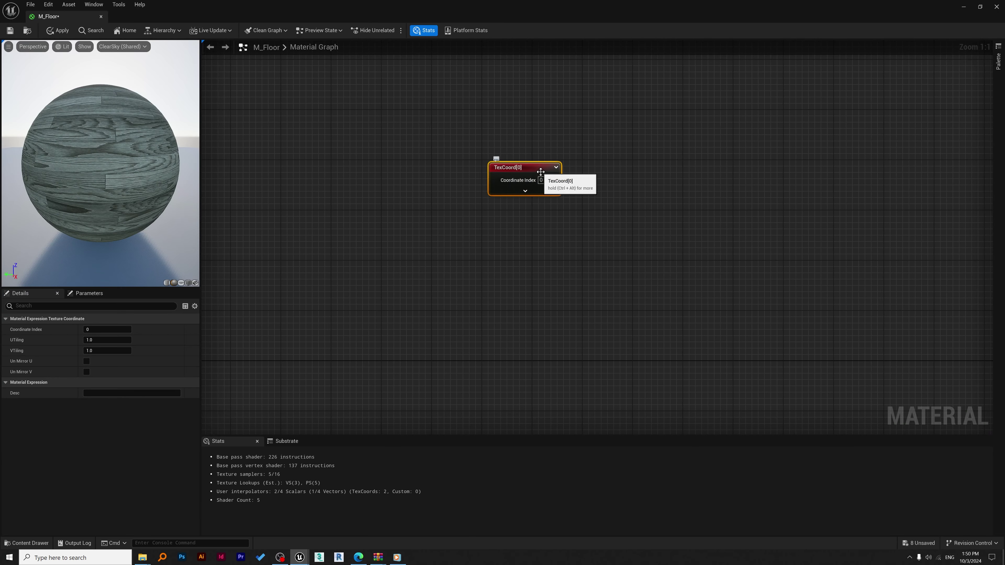
drag(542, 173, 539, 152)
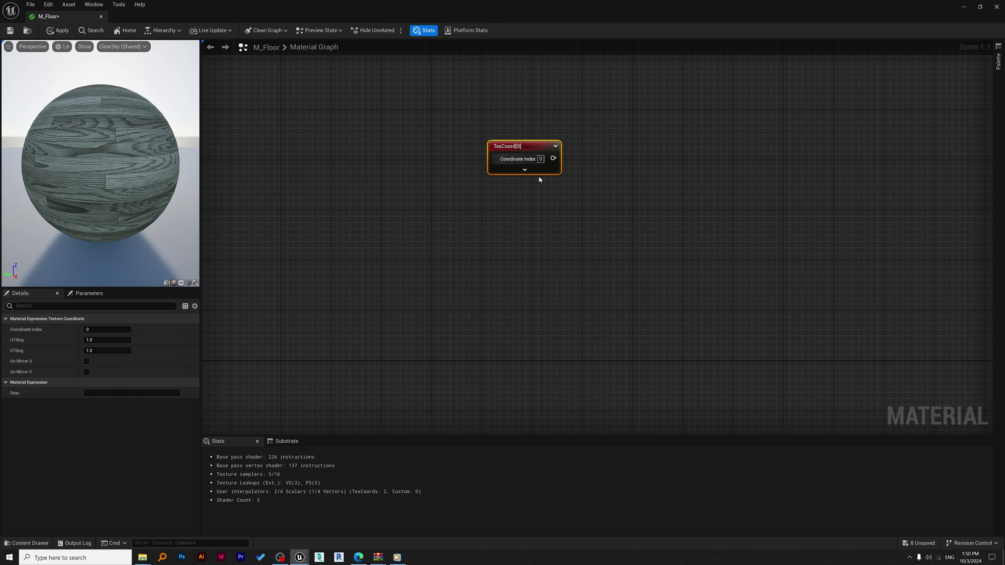
Step: Add a Multiply node to the right of TexCoord and connect TexCoord's output to its A input
click(512, 205)
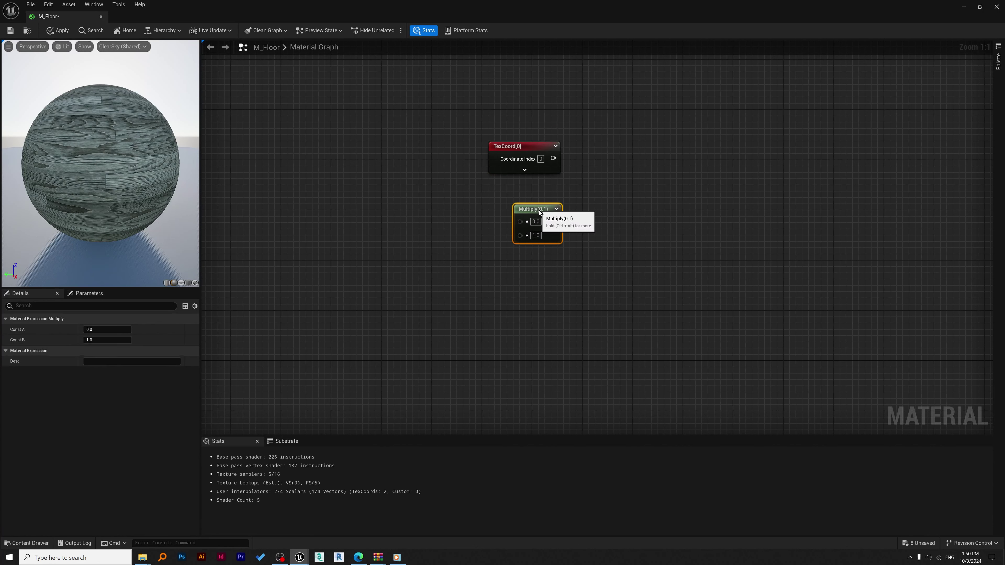
drag(536, 209, 633, 156)
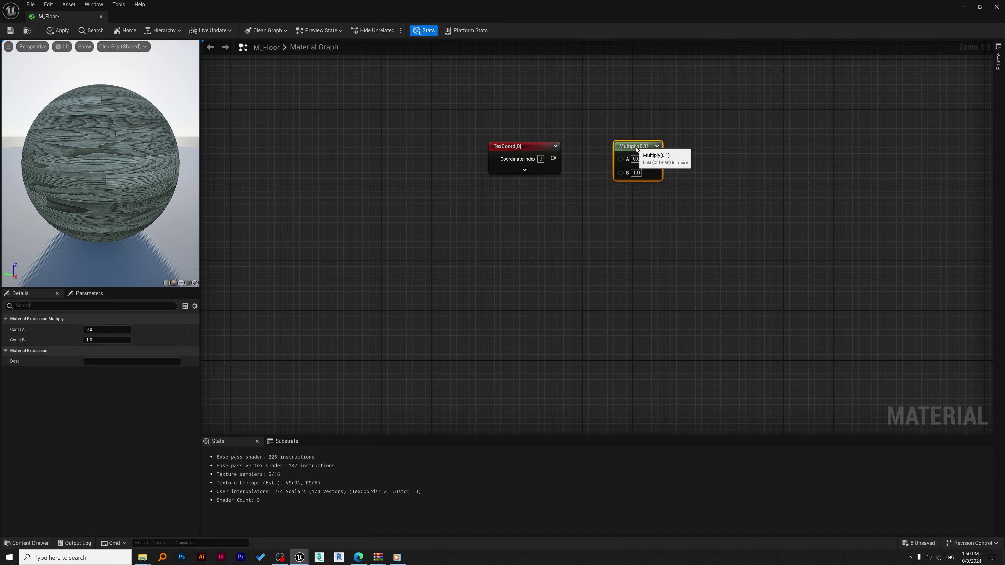
drag(553, 158, 620, 158)
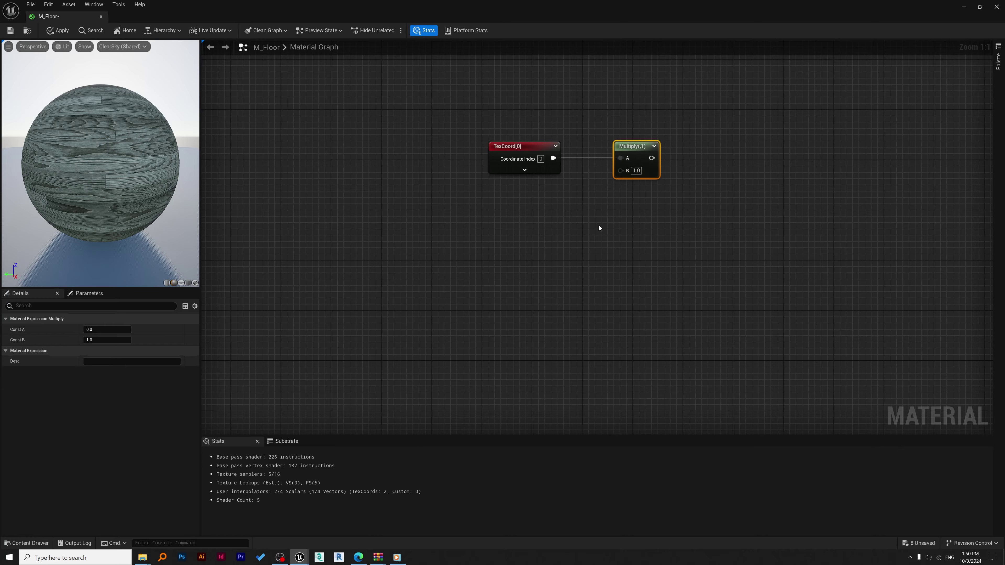
Step: Add an AppendVector node below TexCoord and connect its output to the B input of Multiply
right_click(522, 251)
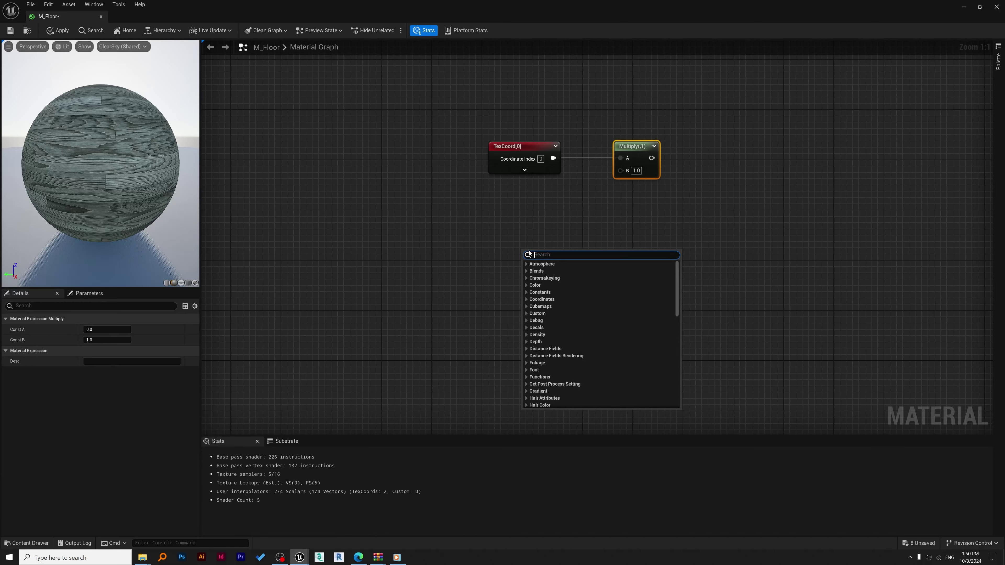
text(append)
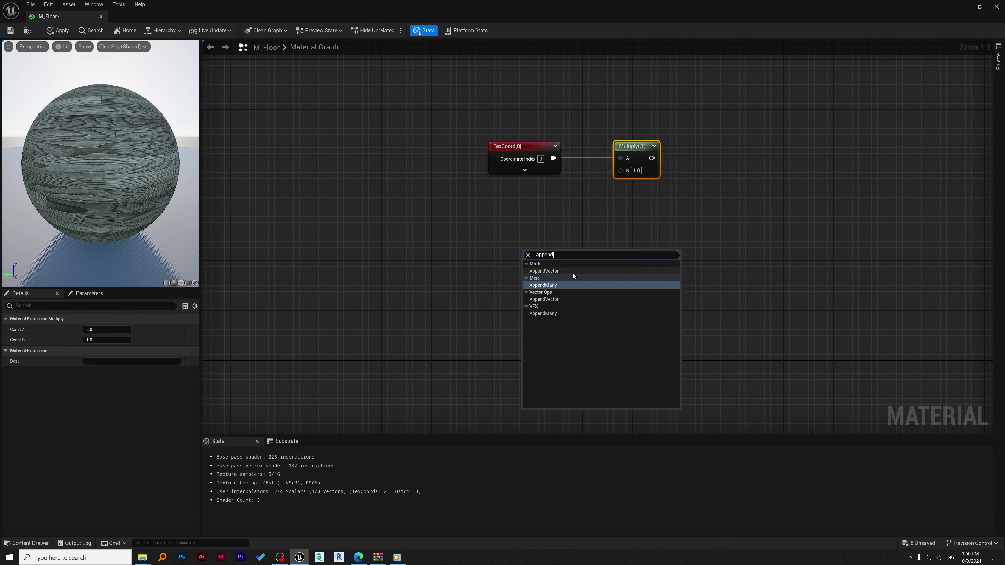
click(550, 271)
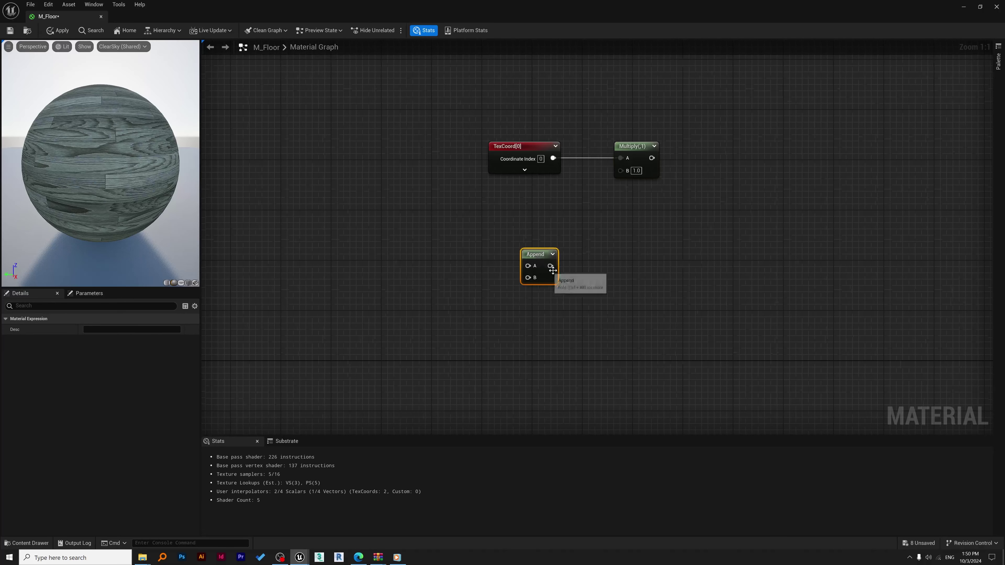
drag(539, 253, 623, 170)
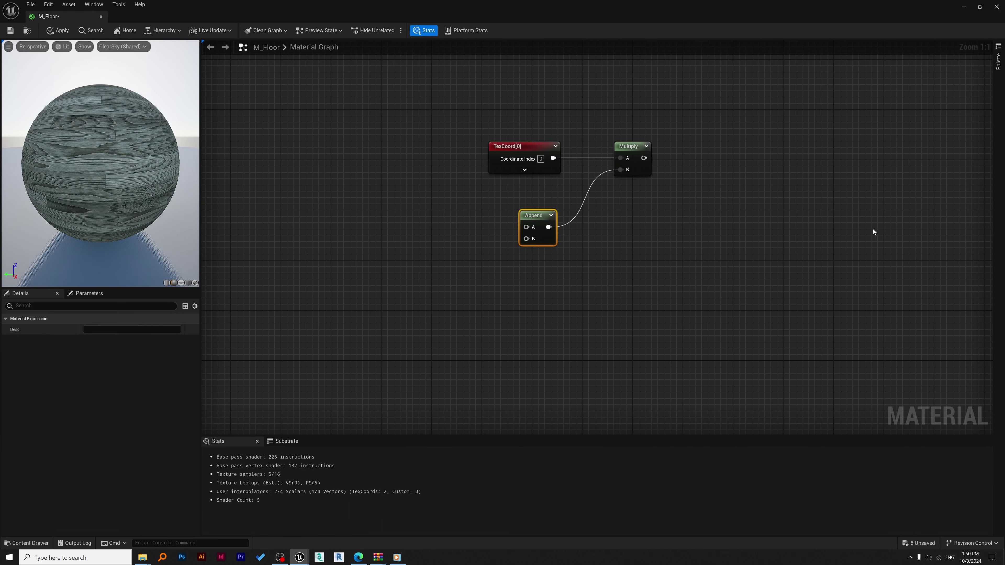
Step: Add a scalar parameter to the right of the Multiply node and name it U
right_drag(874, 232, 684, 270)
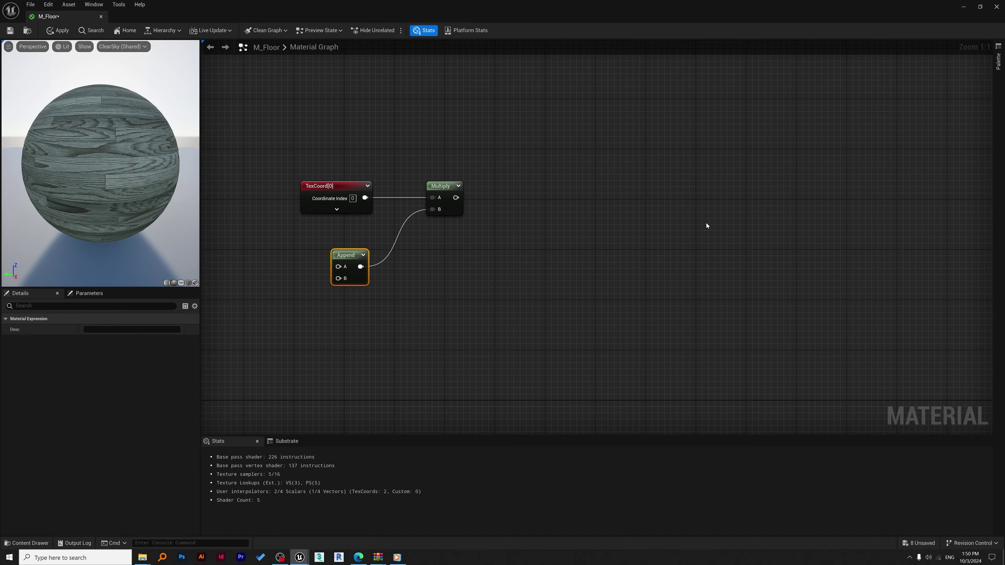
click(562, 181)
text(ssss)
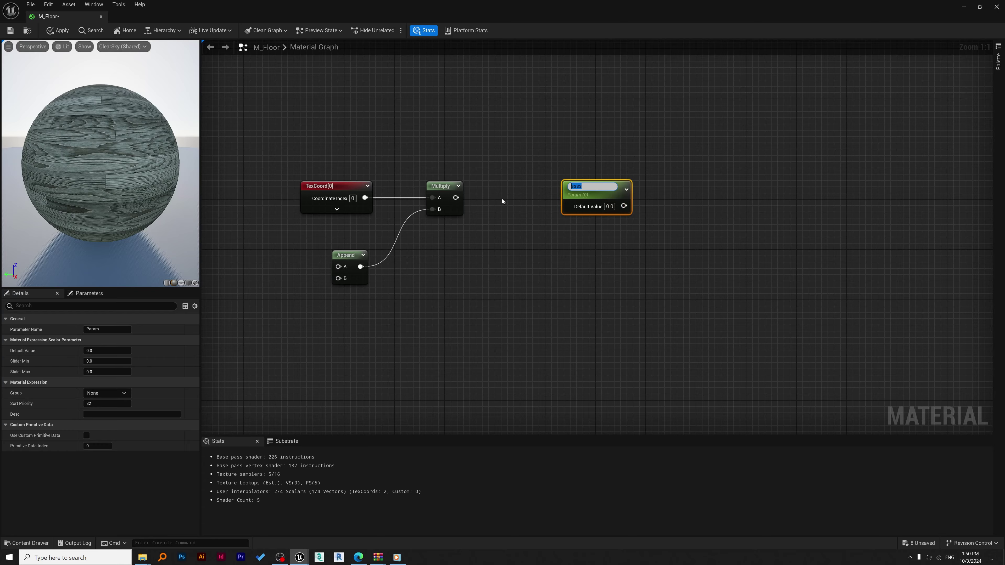
text(U)
key(Return)
Step: Duplicate the U parameter, place the copy below the original, and rename it V
click(590, 187)
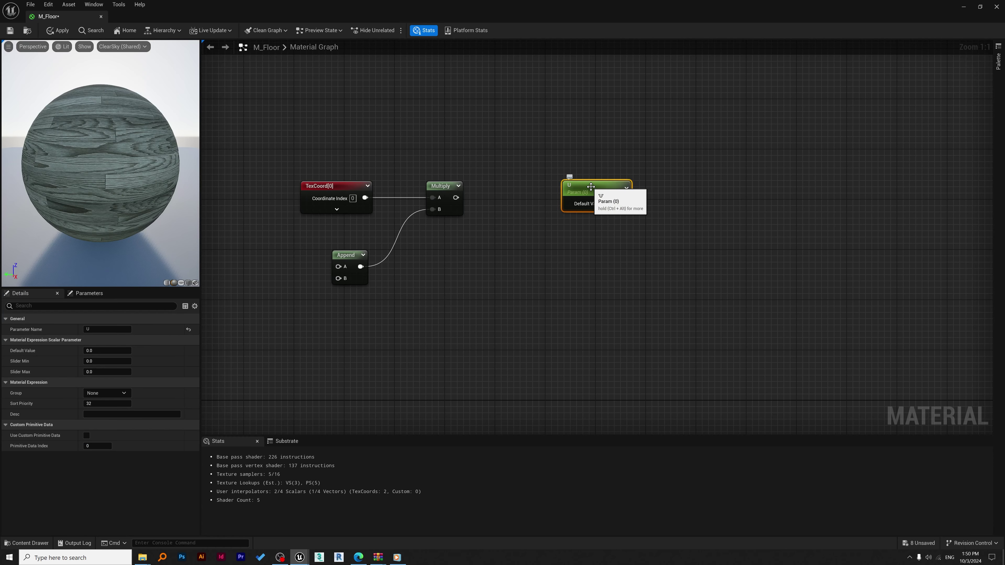
key(ctrl+w)
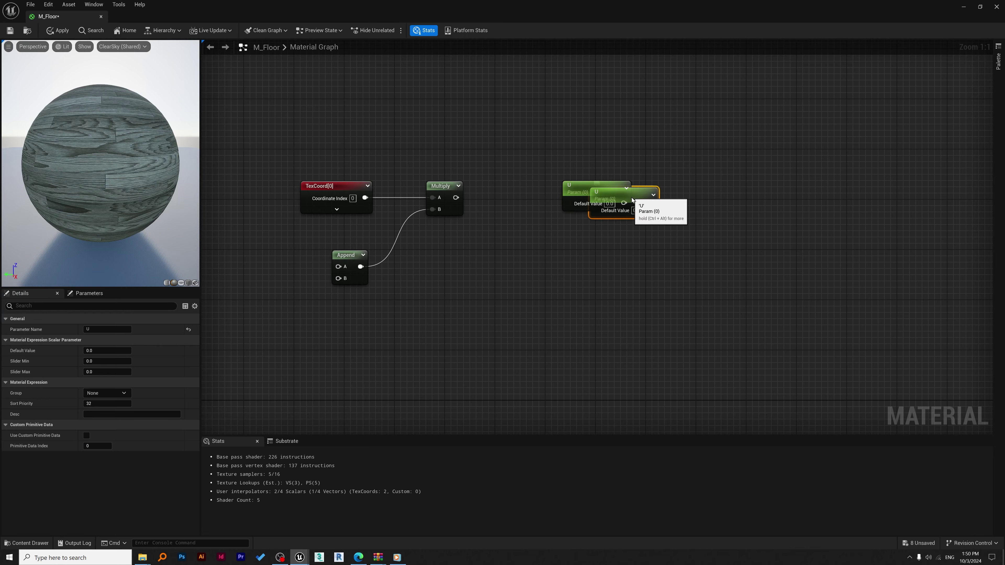
drag(601, 195, 604, 237)
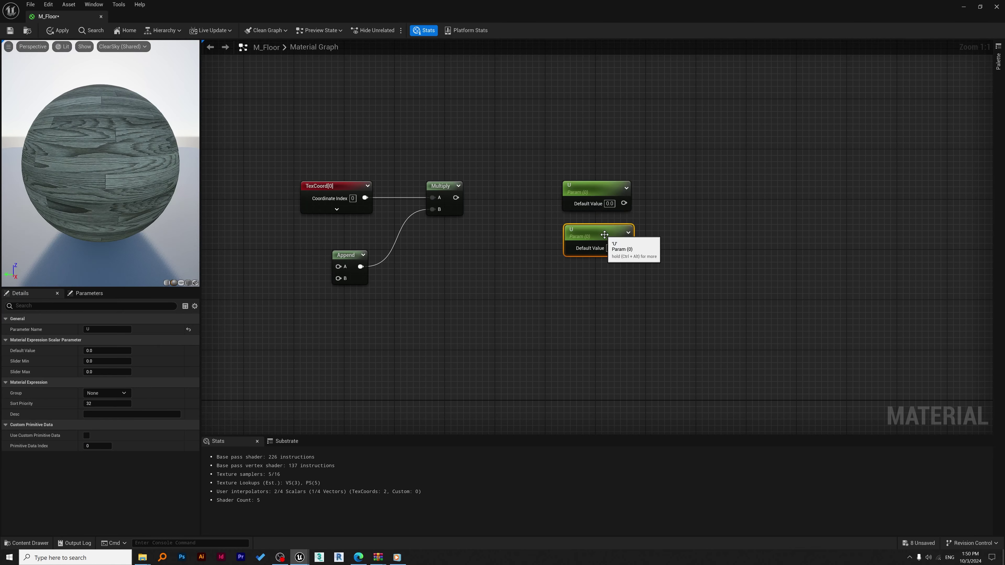
double_click(572, 229)
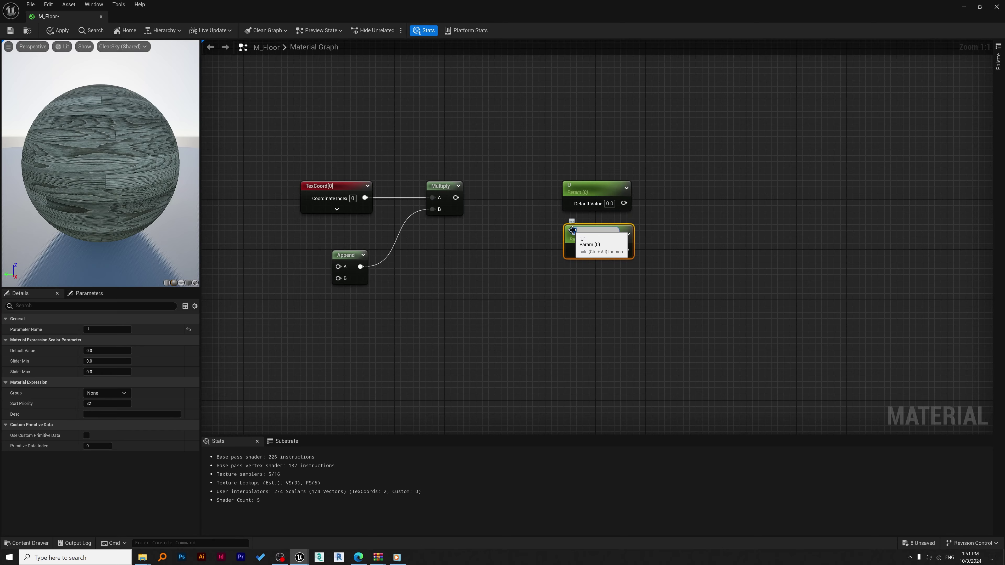
text(V)
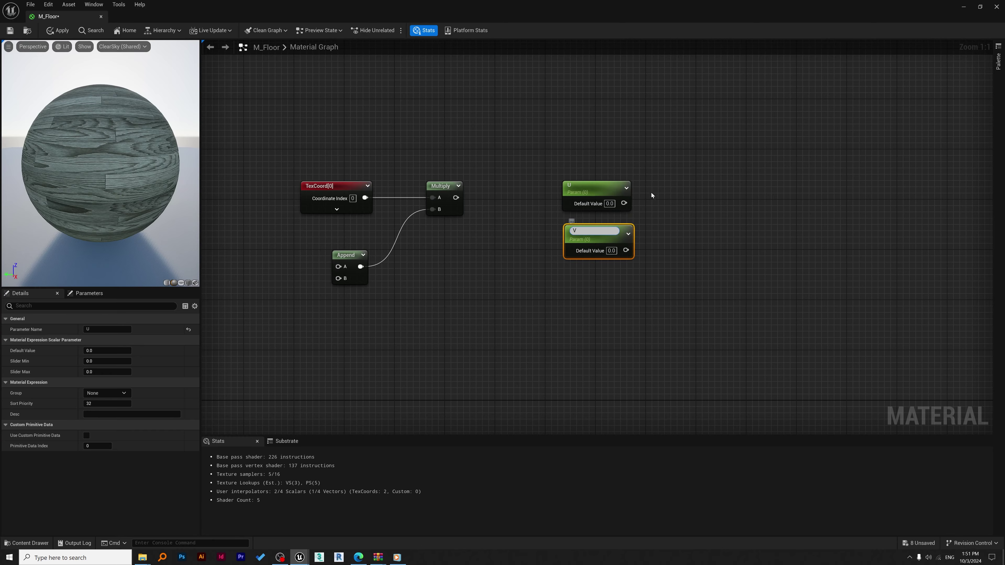
key(Return)
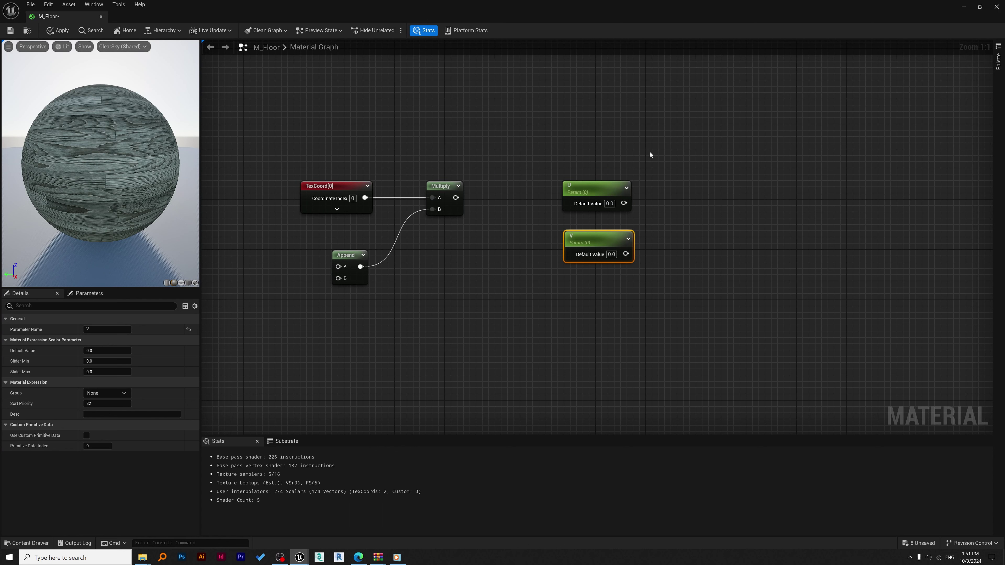
Step: Place the U and V parameters in front of Append, connecting U to its A input and V to its B input
drag(596, 190, 359, 263)
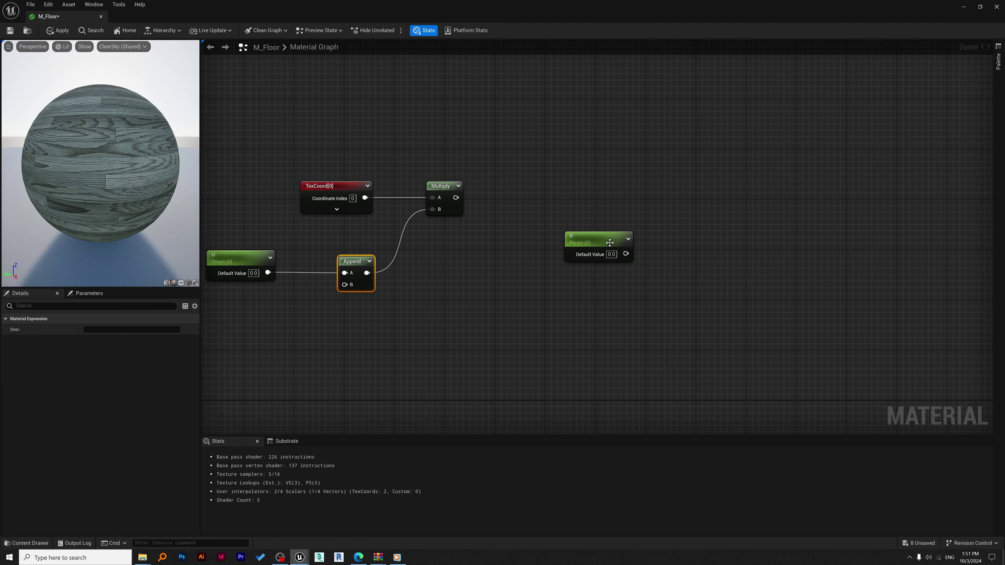
drag(607, 242, 344, 284)
right_drag(510, 306, 601, 209)
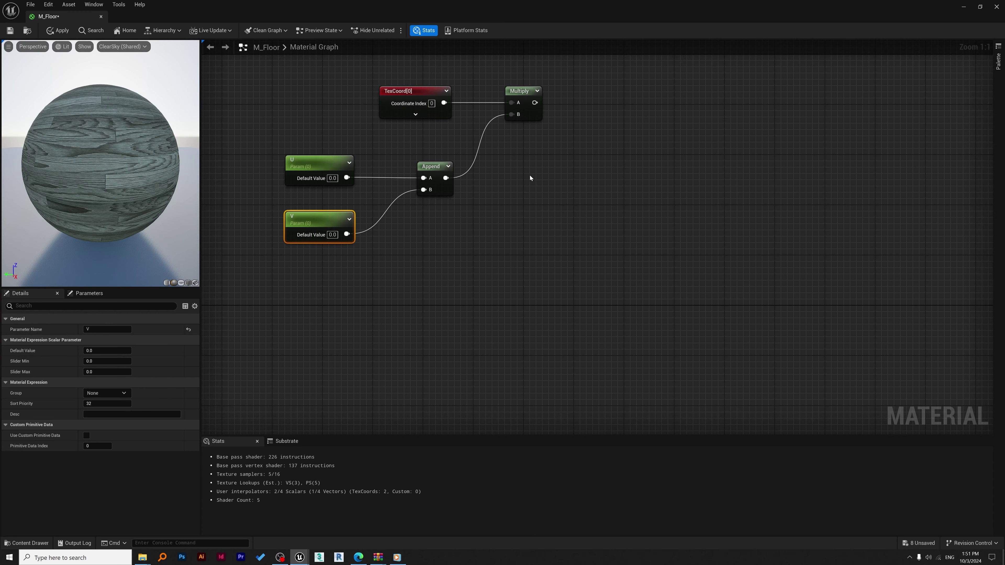
Step: Move the TexCoord, Multiply, Append, U and V nodes together closer to the Diffuse group
scroll(602, 168, down, 7)
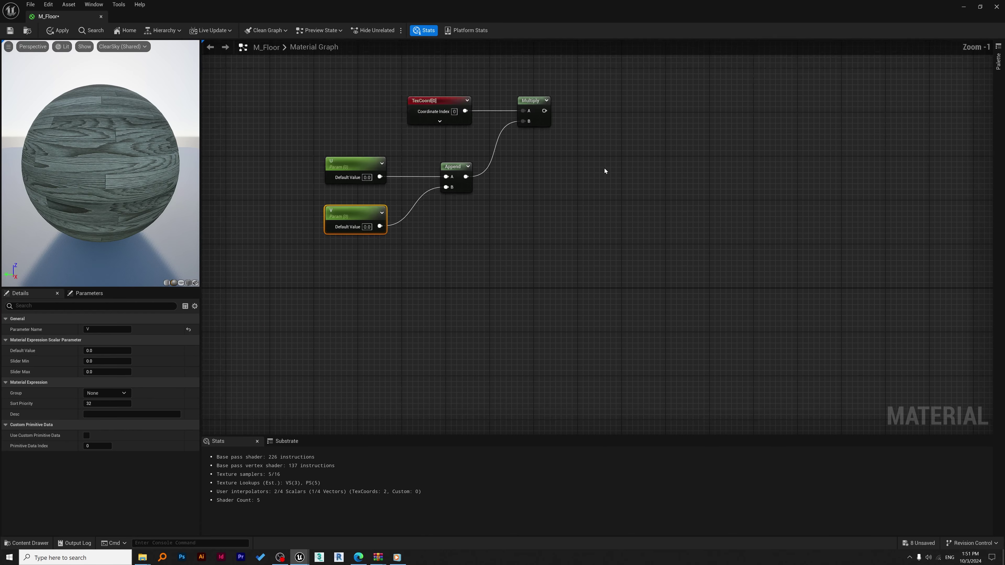
drag(642, 228, 501, 128)
scroll(602, 147, up, 4)
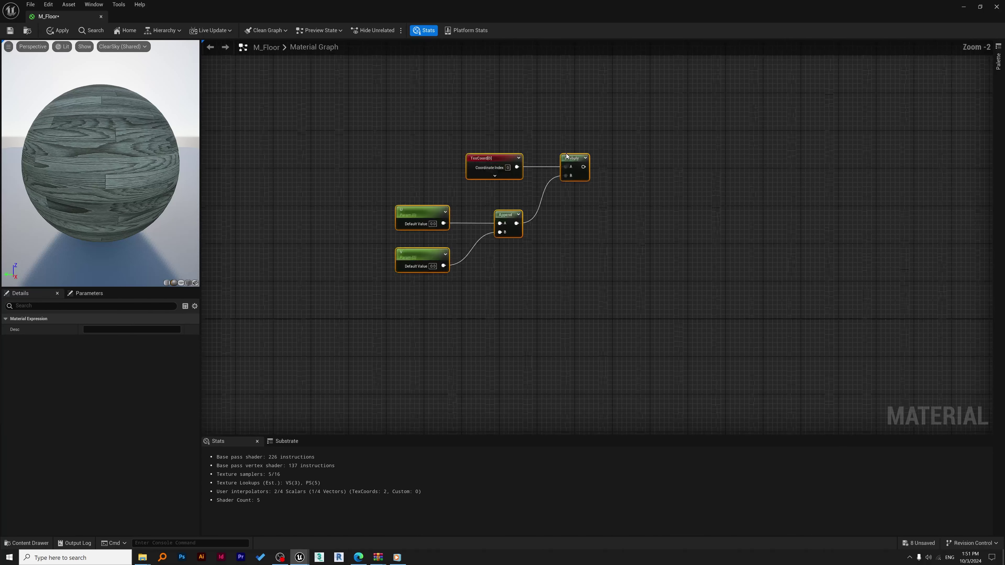
drag(574, 155, 728, 172)
Step: Connect the output of the UV tiling Multiply node to the UVs inputs of Diffuse_Texture and Roughness
right_drag(882, 223, 554, 229)
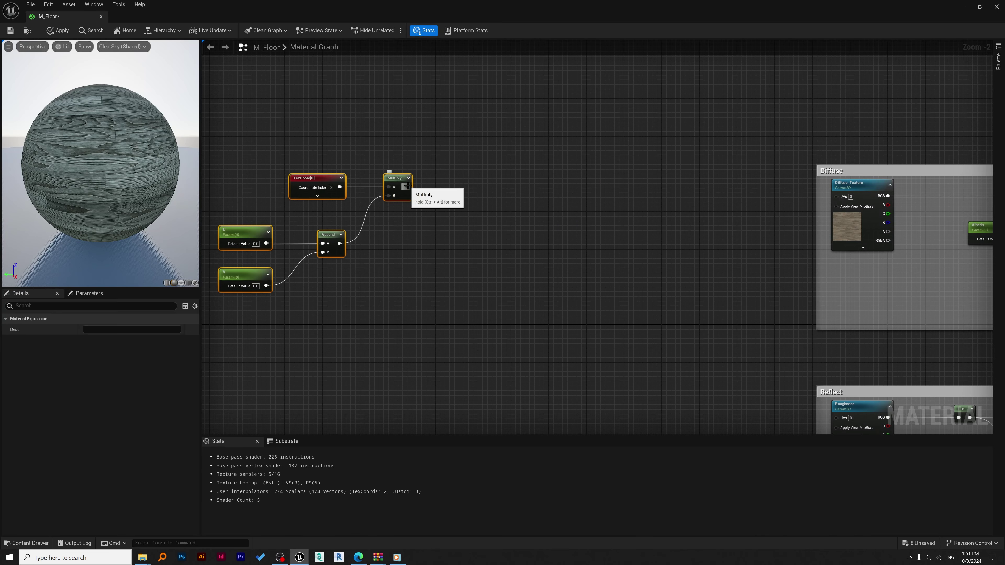
drag(406, 187, 837, 195)
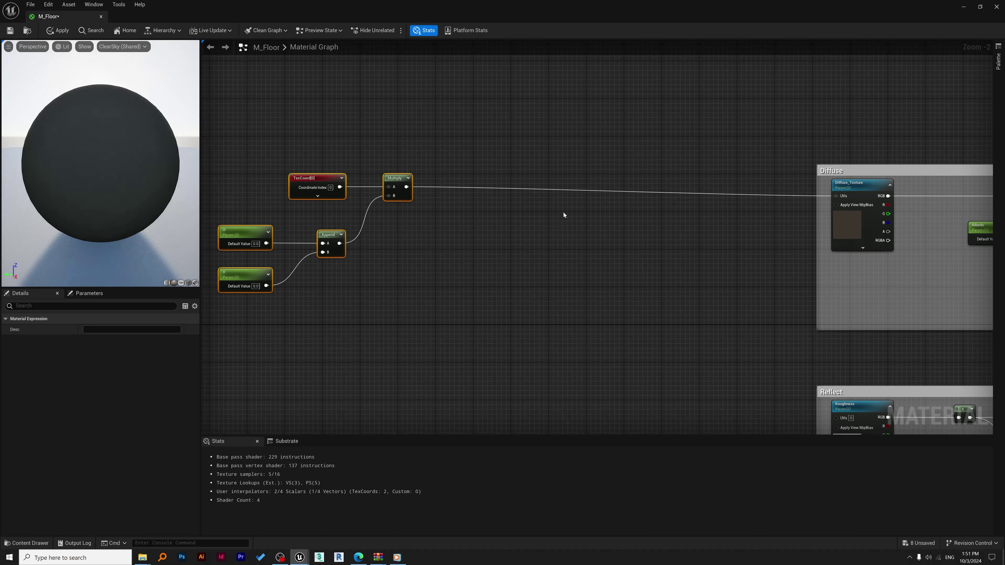
scroll(626, 219, down, 2)
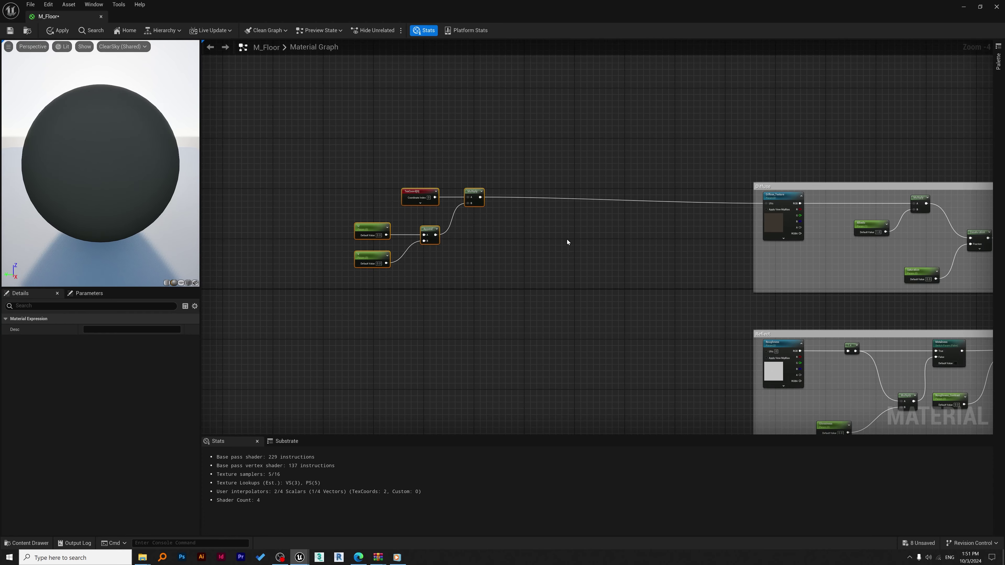
right_drag(642, 253, 584, 197)
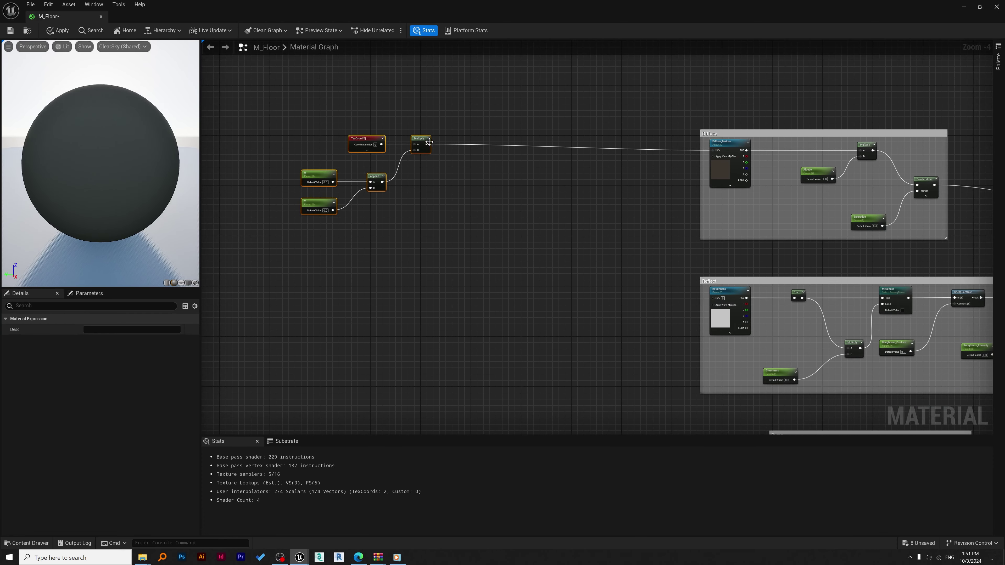
drag(427, 145, 712, 298)
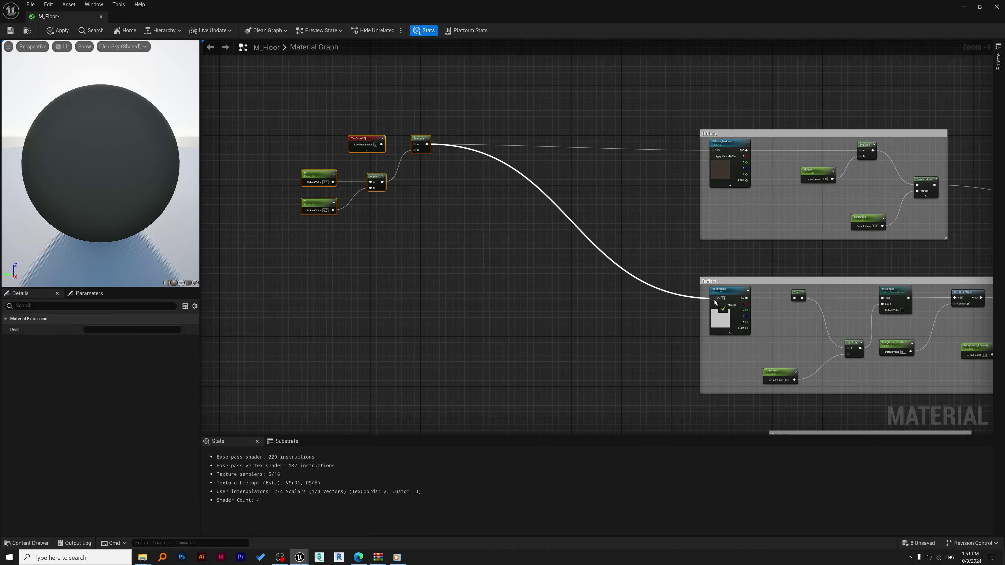
right_drag(647, 330, 576, 228)
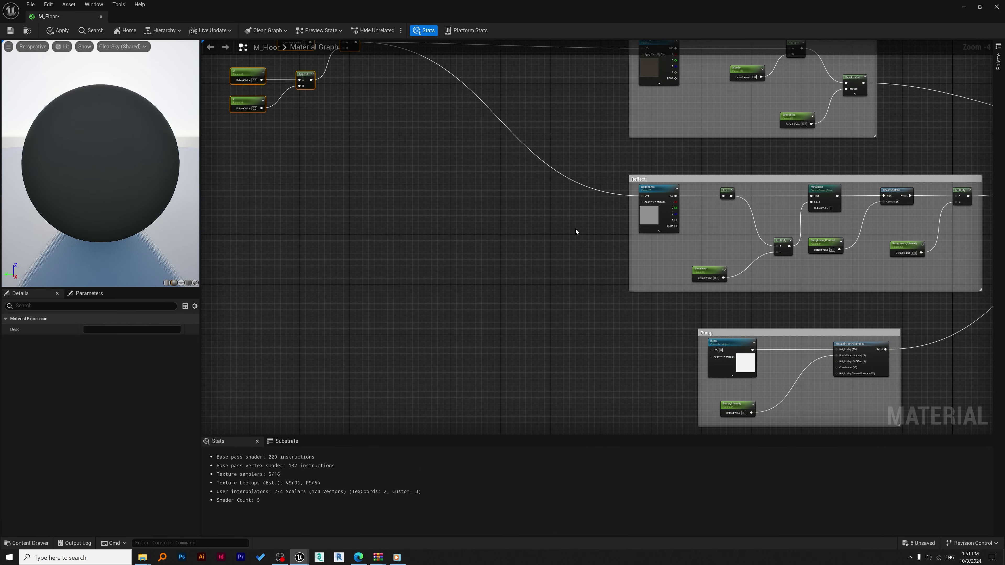
scroll(575, 229, down, 4)
scroll(668, 287, up, 6)
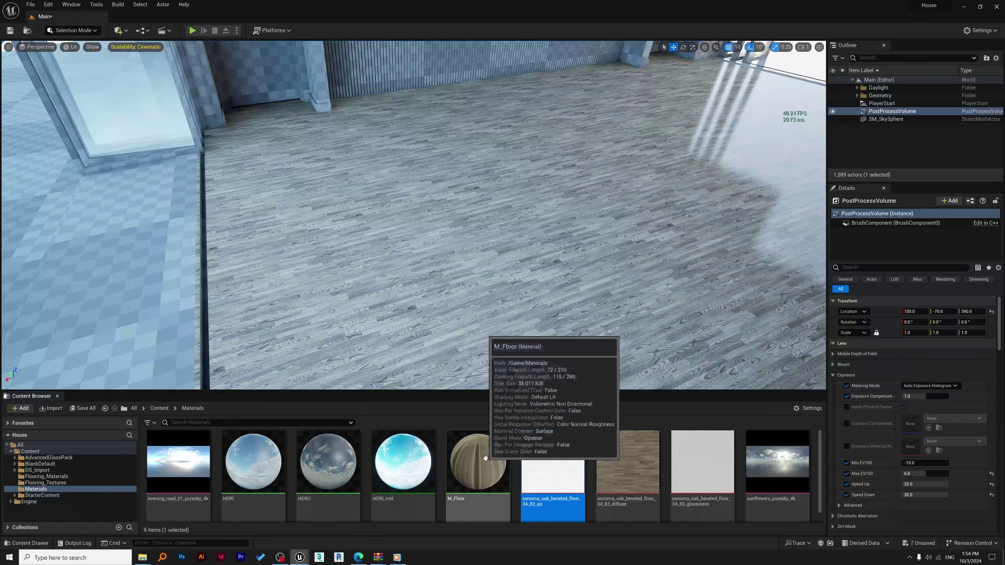
Step: In the level editor's Materials folder, create a material instance from the M_Floor material
click(484, 447)
right_click(480, 448)
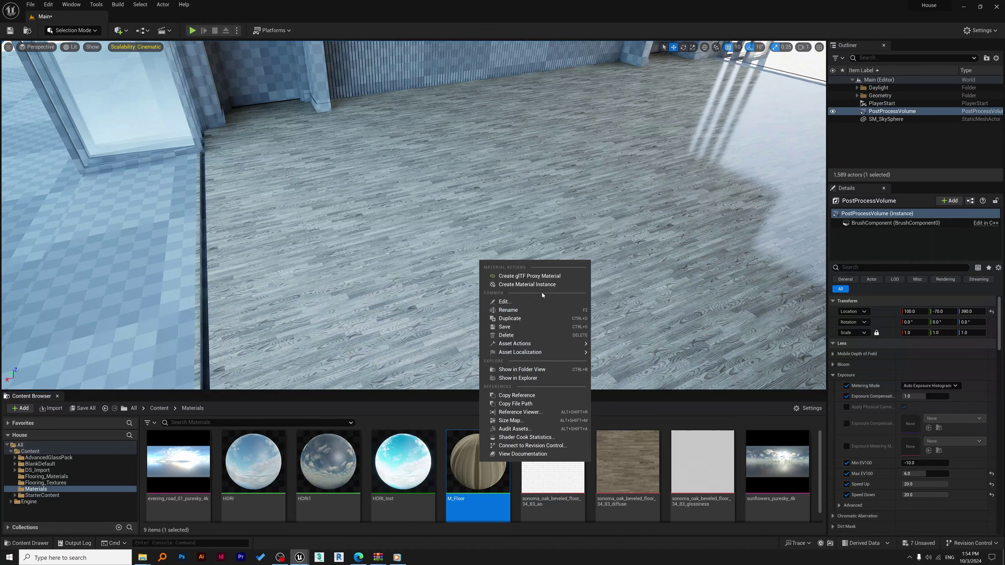
click(548, 284)
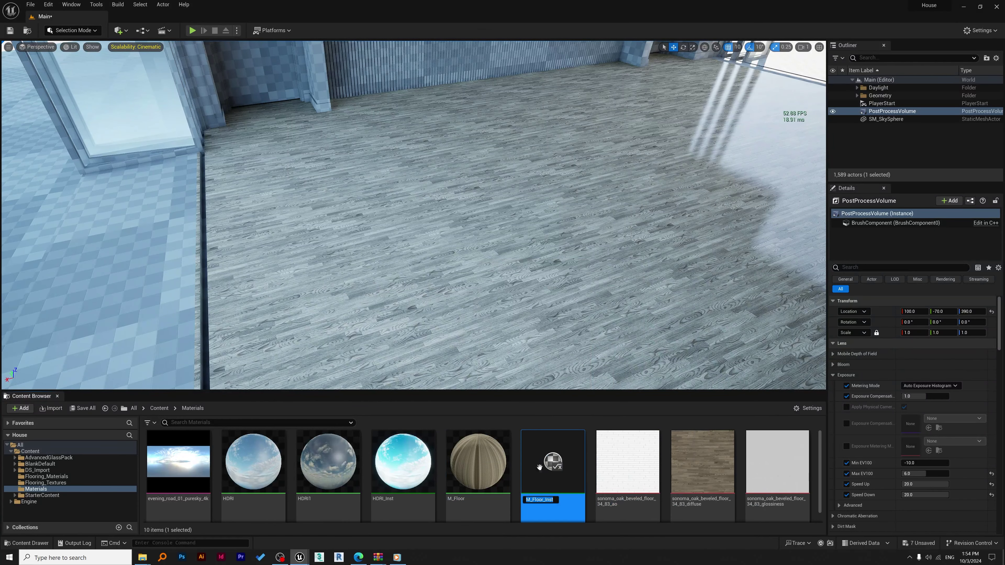
Step: Rename the new material instance as MI_Floor
key(Return)
text(I)
key(BackSpace)
key(BackSpace)
key(Return)
Step: Connect the output of the UV tiling Multiply node to the Coordinates input of the bump group's normal-from-heightmap node
drag(355, 92, 715, 336)
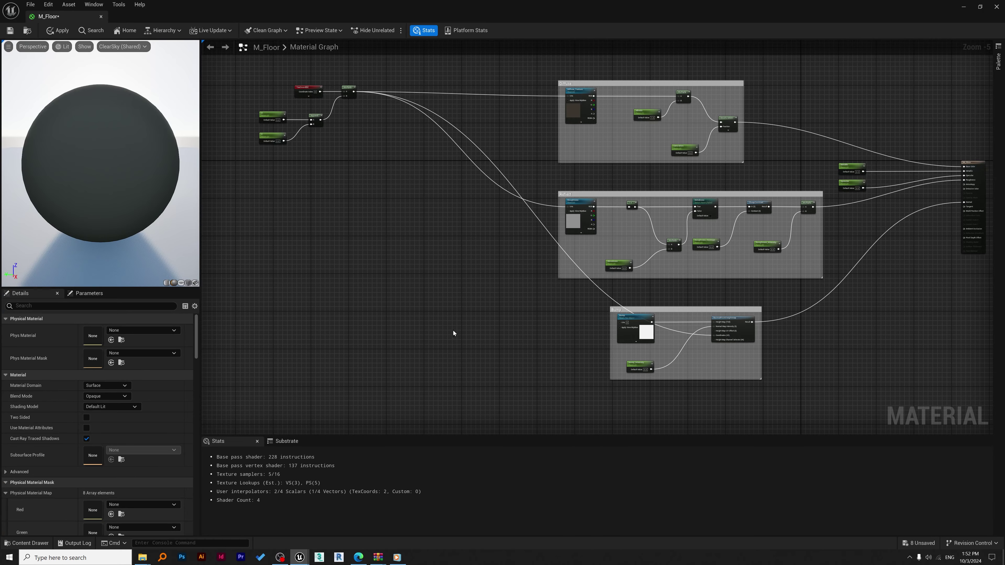
Step: Add a CustomRotator node to the M_Floor graph and place it above the TexCoord and Multiply nodes
right_drag(452, 330, 536, 302)
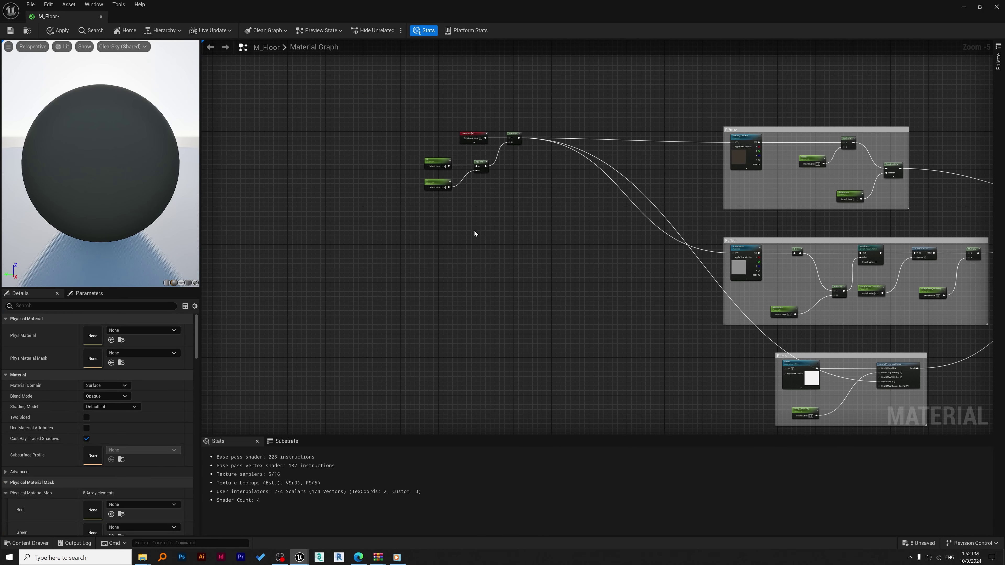
right_click(484, 216)
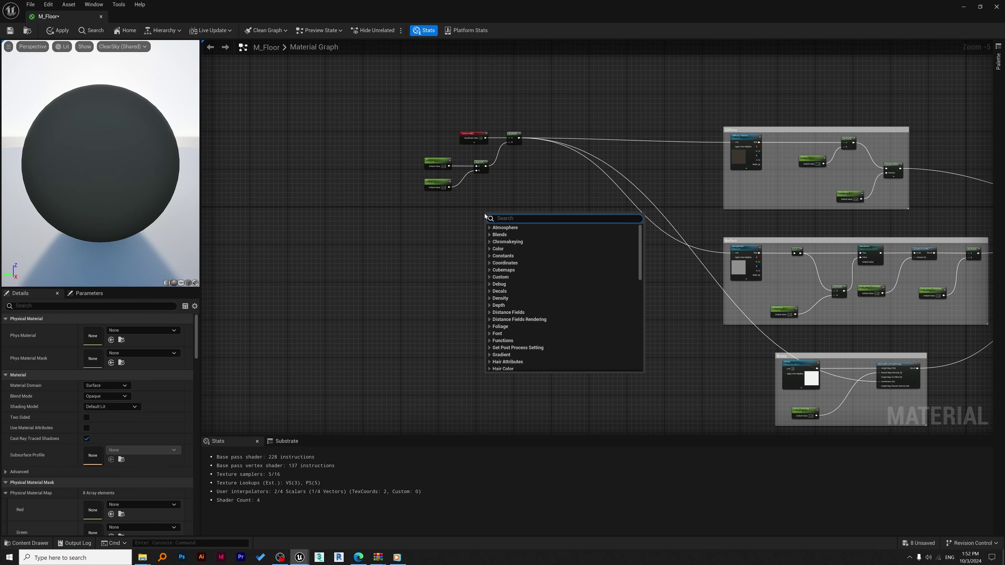
text(cus)
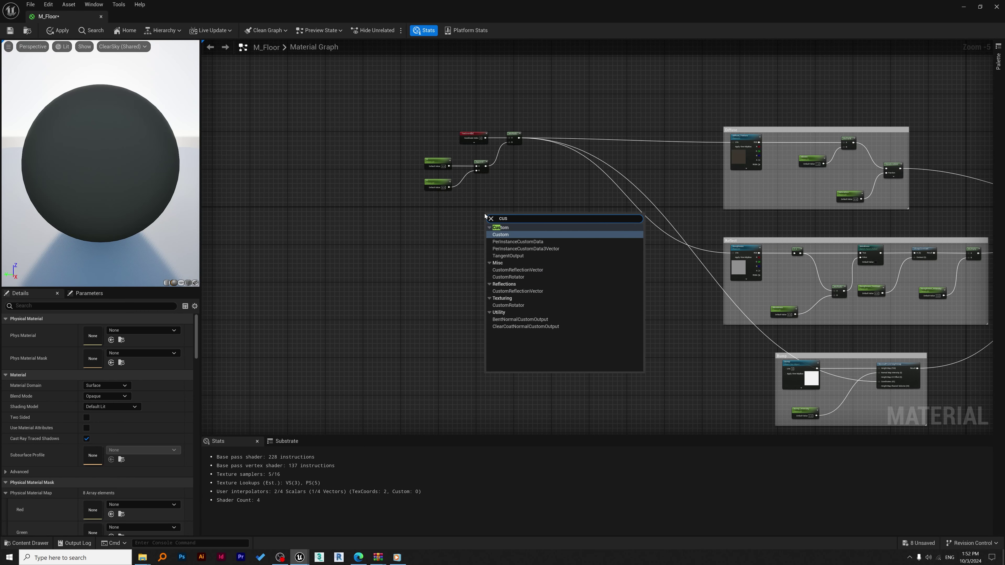
text(tomrota)
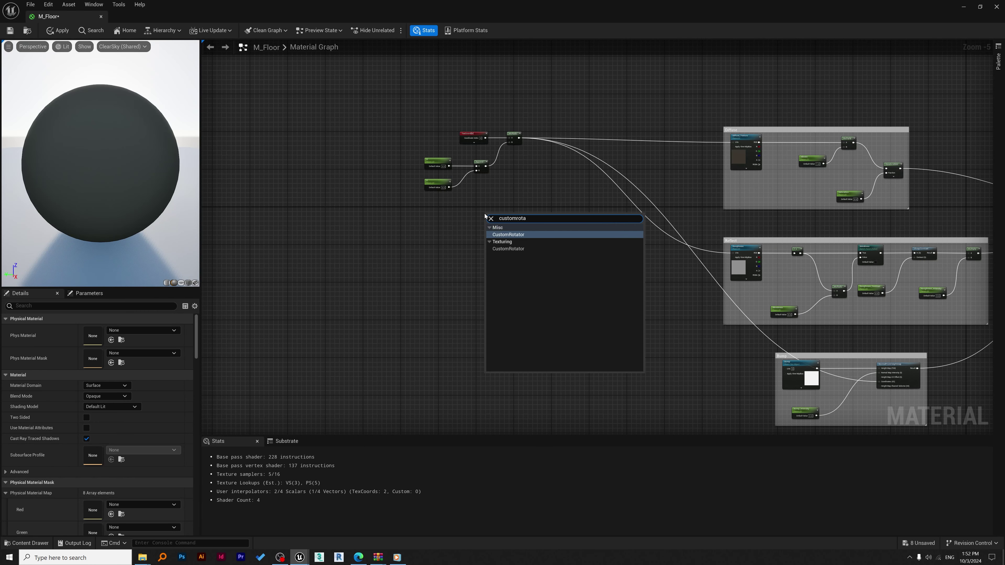
click(523, 237)
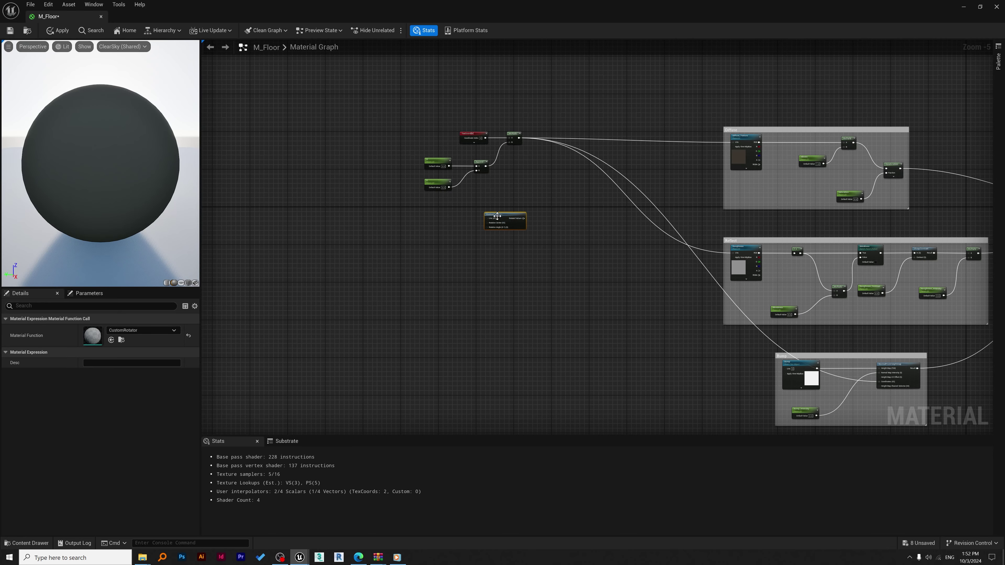
drag(552, 66, 557, 69)
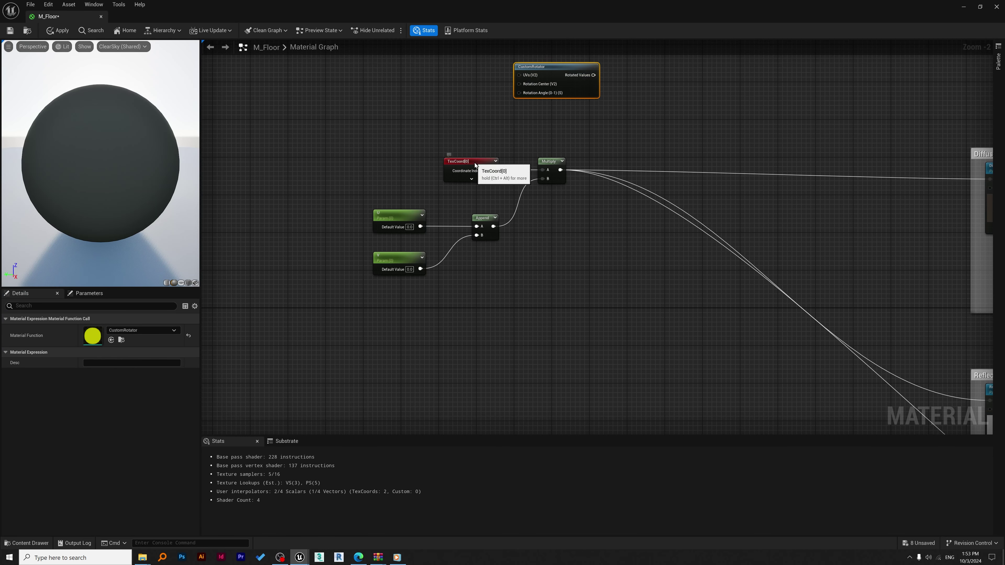
Step: Connect TexCoord to the CustomRotator's UVs input and its Rotated Values output to the A input of the tiling Multiply
drag(477, 163, 519, 75)
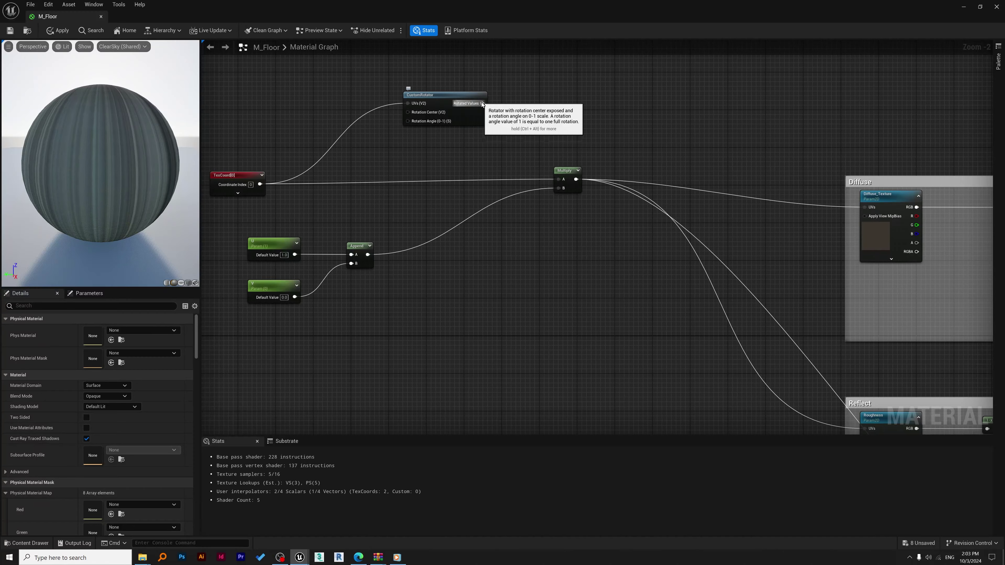
drag(481, 103, 558, 181)
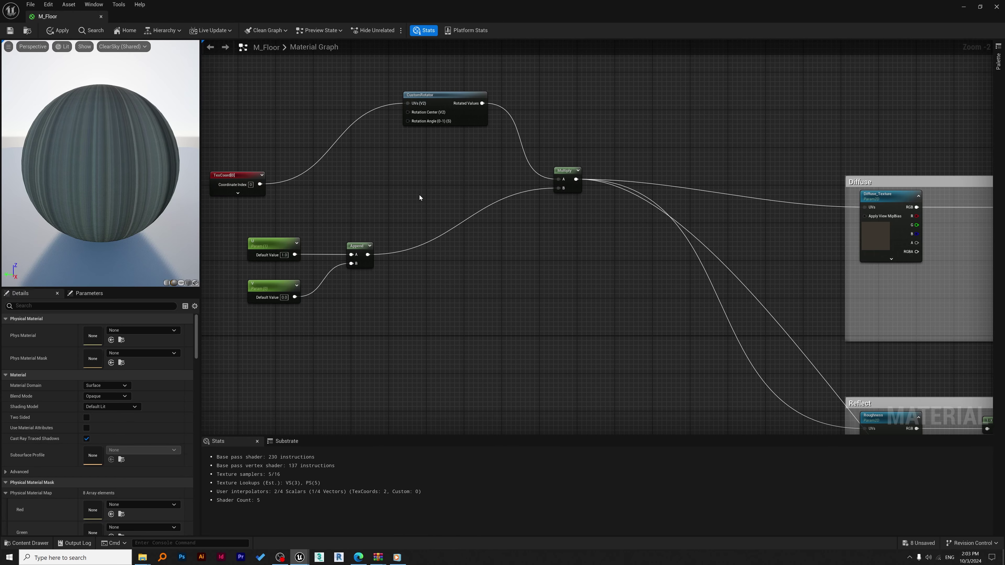
Step: Set the V parameter's default value to 1 and save the material
right_drag(420, 194, 499, 203)
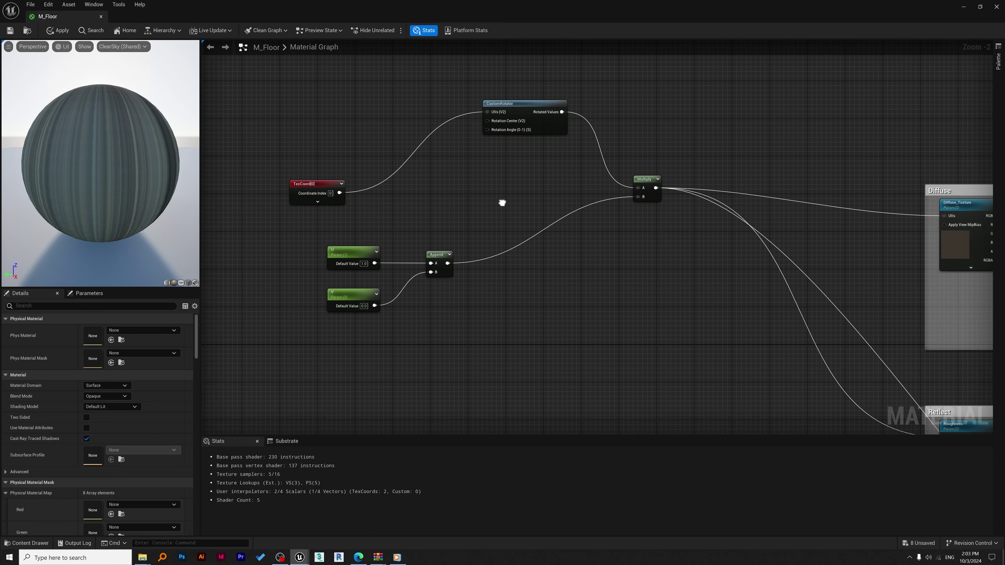
click(354, 291)
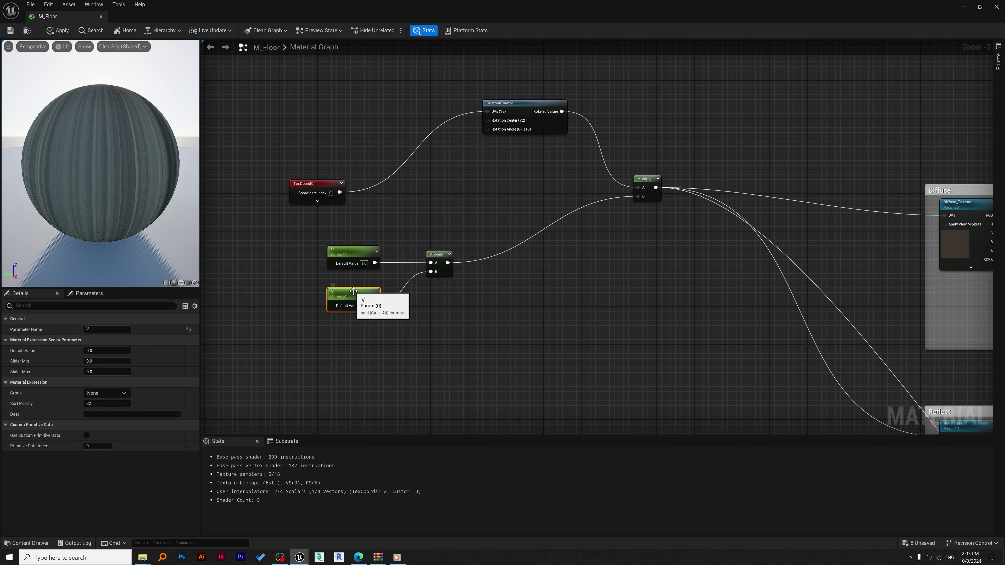
click(105, 351)
text(1)
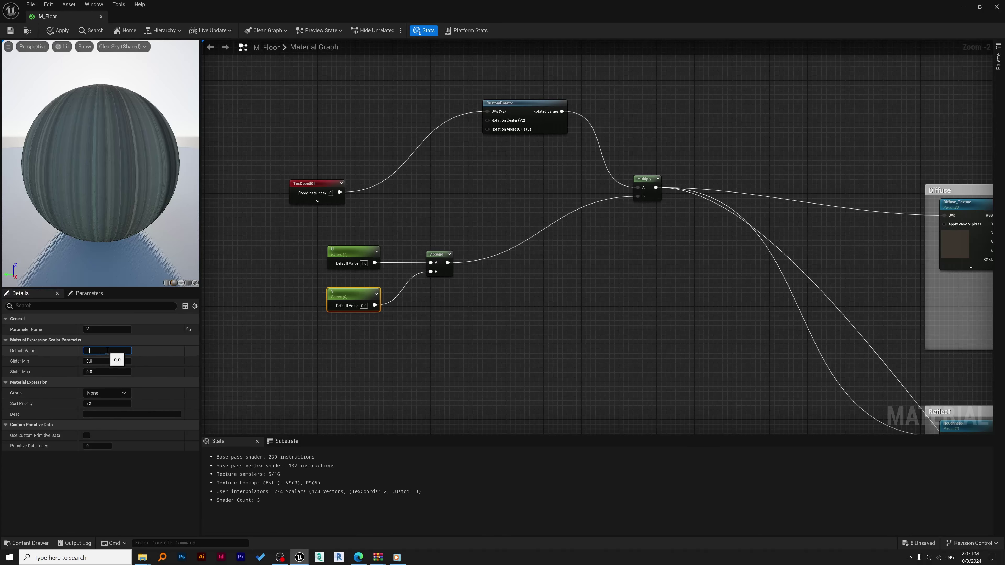
key(Return)
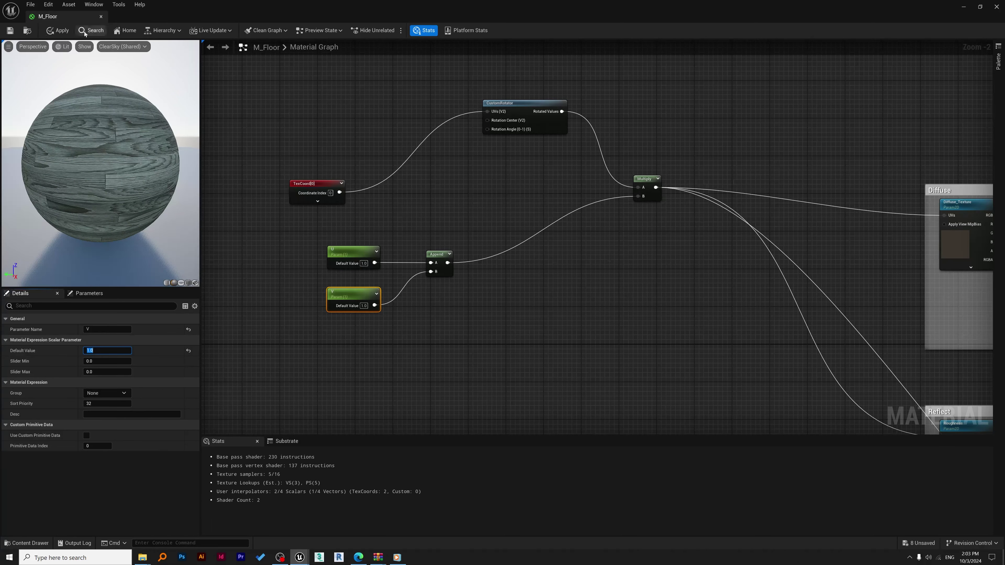
click(10, 30)
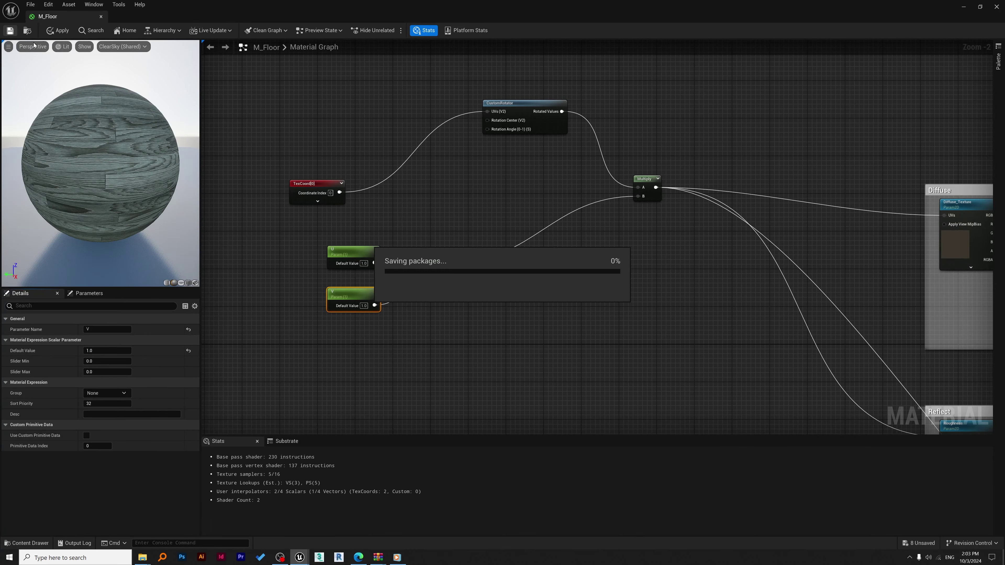
scroll(488, 214, down, 1)
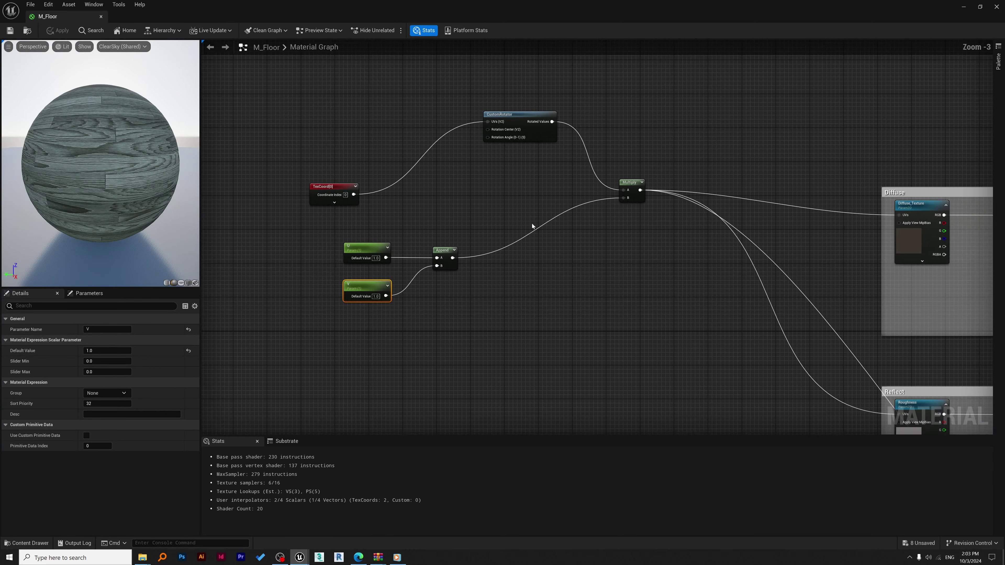
Step: Check the floor in the level editor, and return to the M_Floor material graph
click(964, 7)
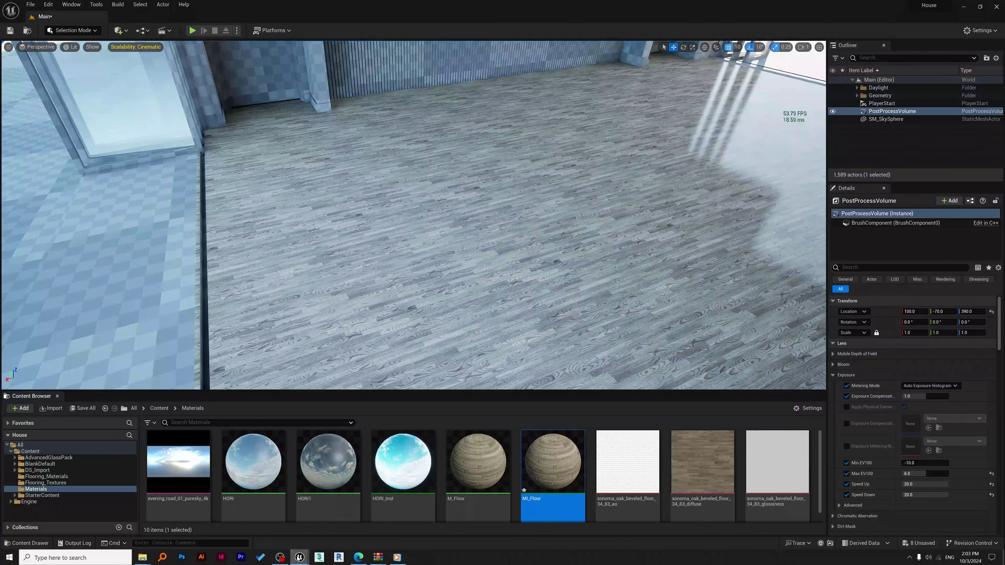
mouse_move(298, 558)
click(351, 526)
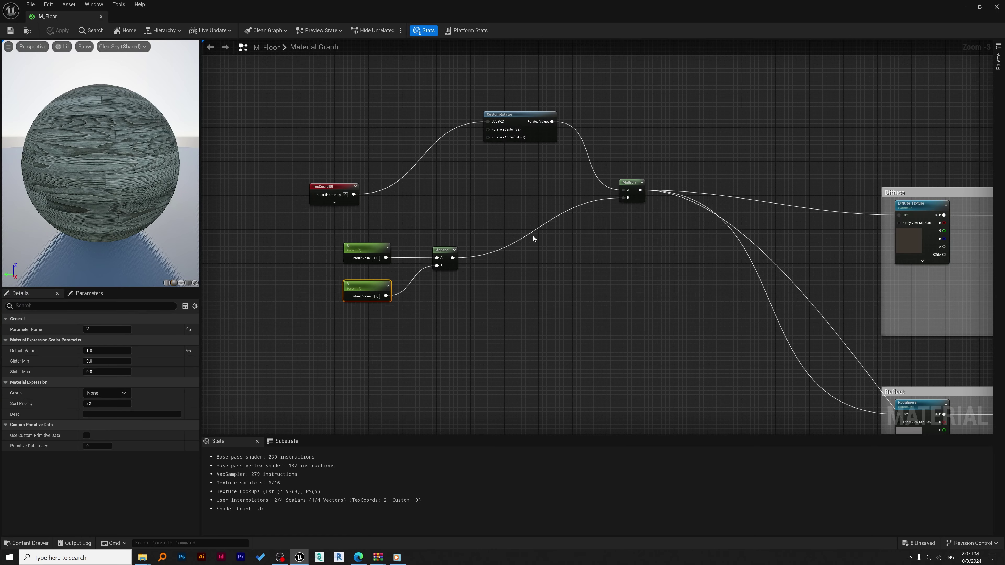
Step: Enclose the TexCoord, CustomRotator, U, V, Append and Multiply nodes in a comment box titled UVW
click(685, 322)
drag(592, 289, 261, 79)
text(c)
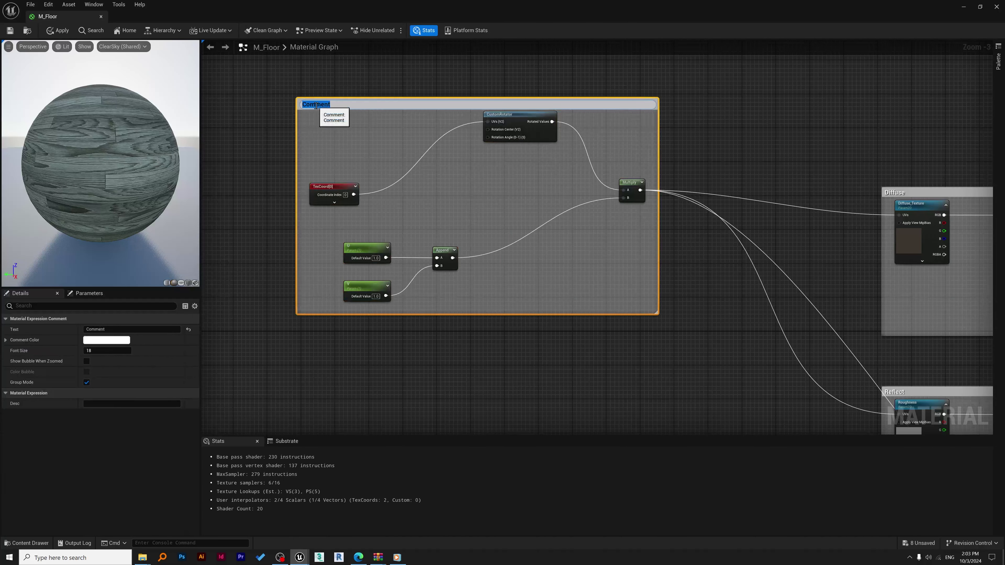
text(UVW)
click(664, 73)
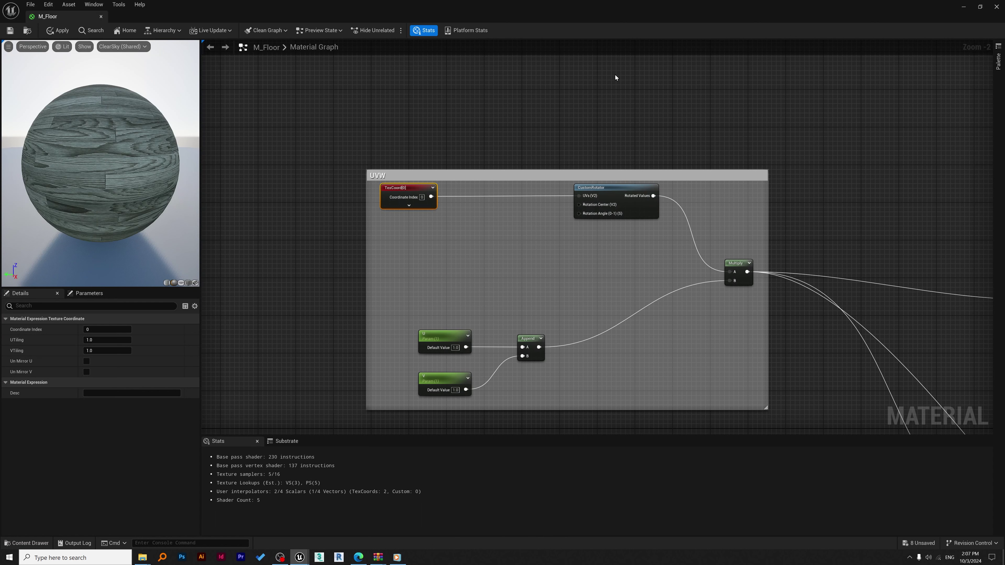
Step: Add a scalar parameter named Rotation_UVW inside the UVW group and connect it to the CustomRotator's Rotation Angle input
right_click(448, 236)
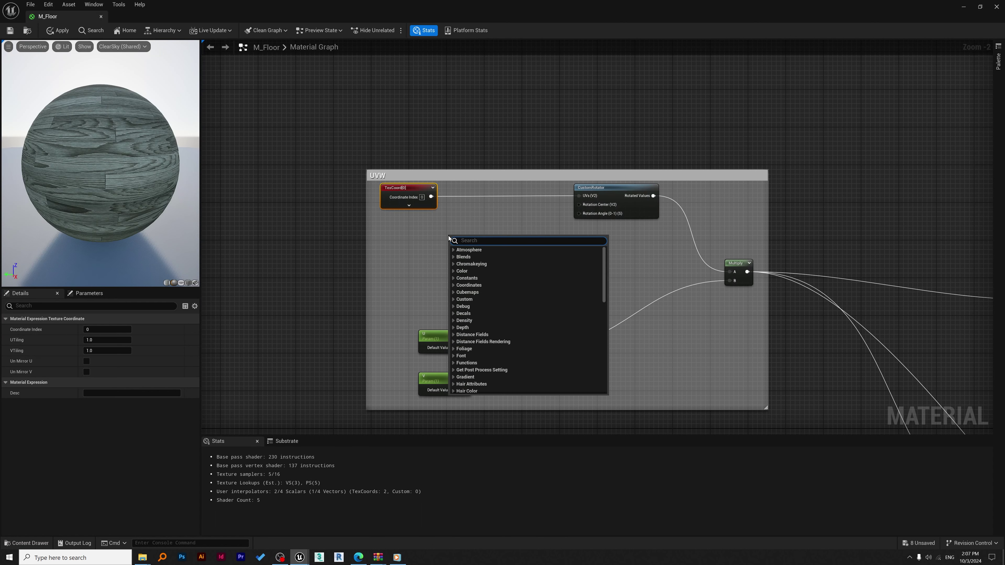
click(476, 132)
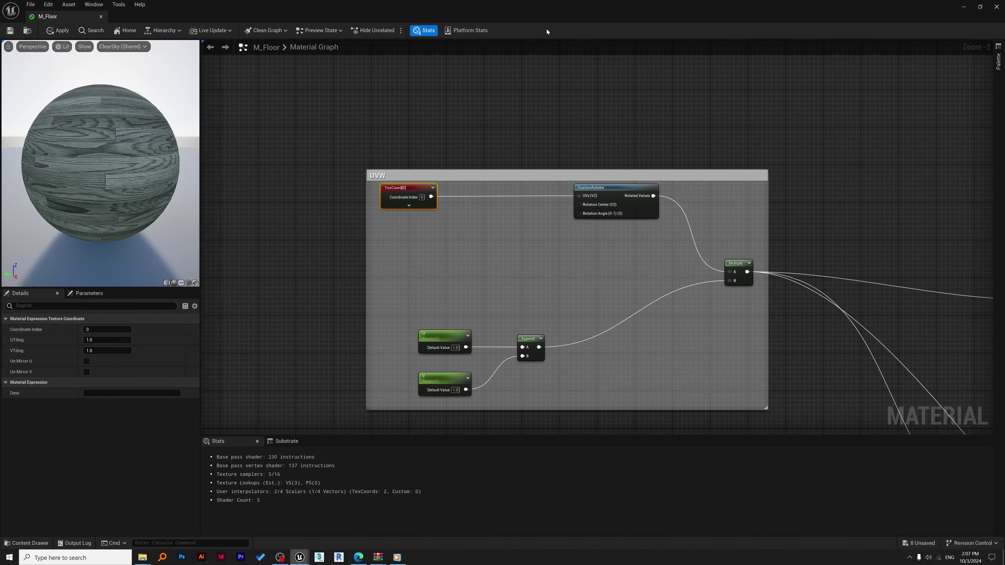
click(491, 244)
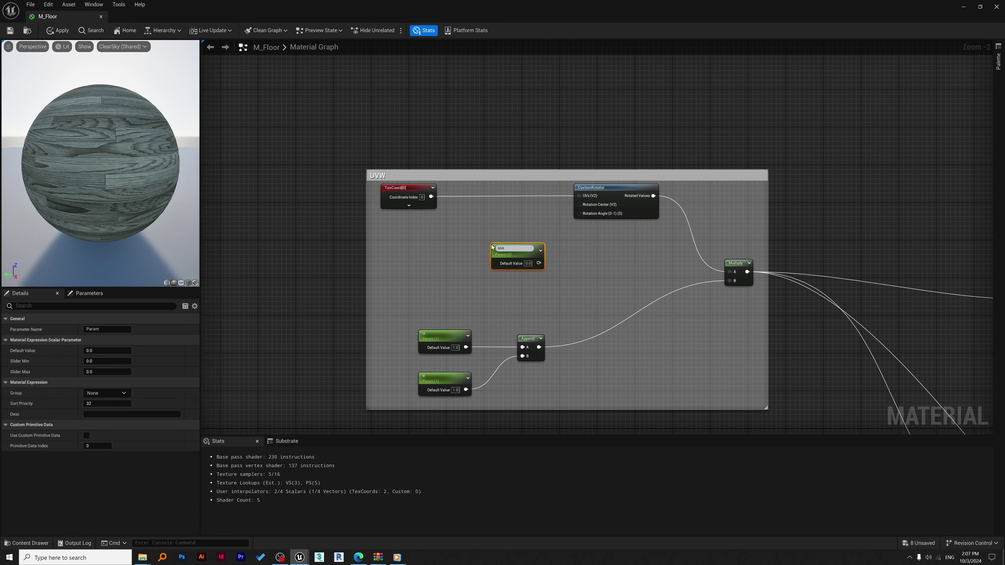
text(sss)
double_click(509, 246)
text(Rotation_UVW)
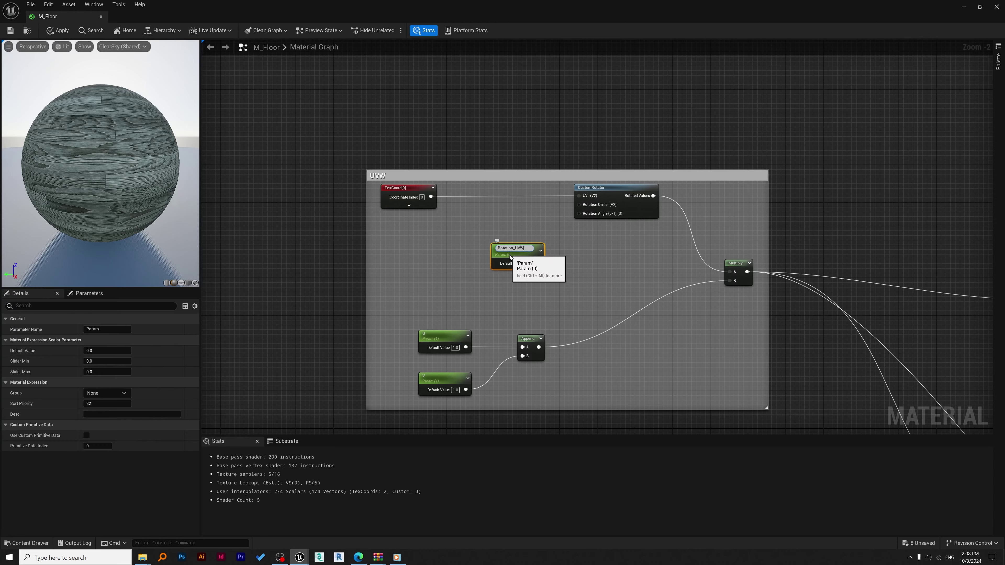
drag(520, 253, 580, 214)
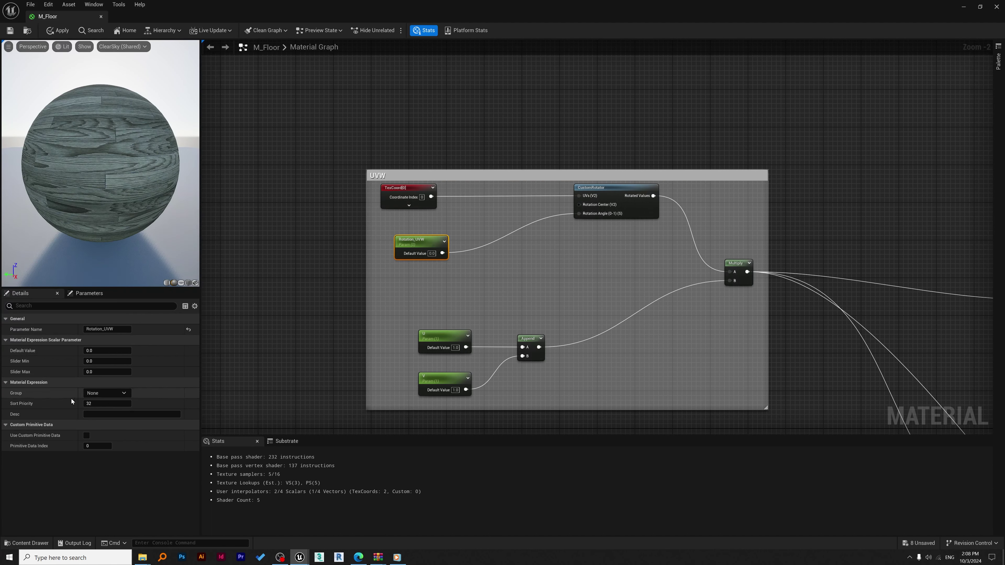
Step: Give the Rotation_UVW parameter a sort priority of 1 and the description "Change between 0 to 1"
click(106, 404)
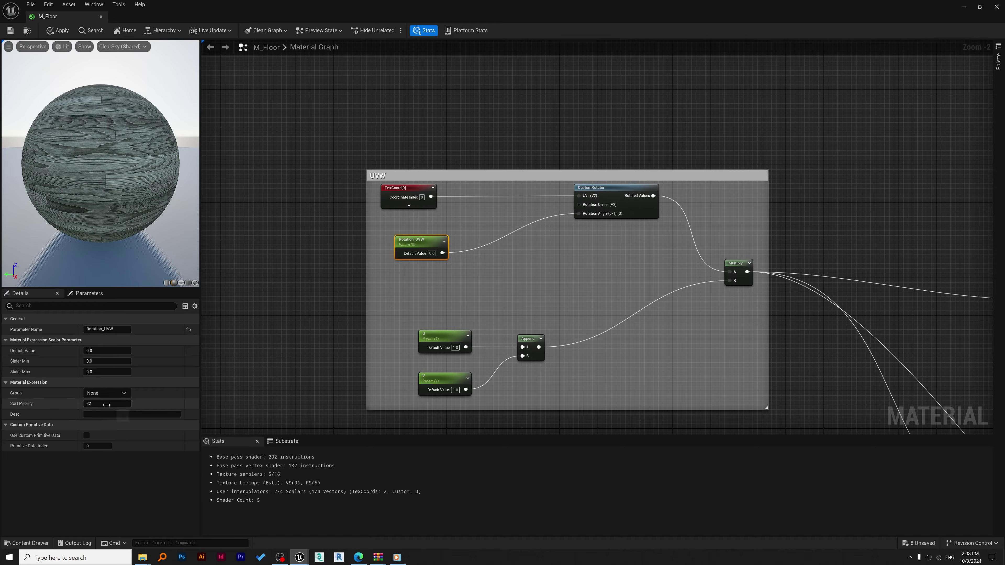
text(1)
key(Return)
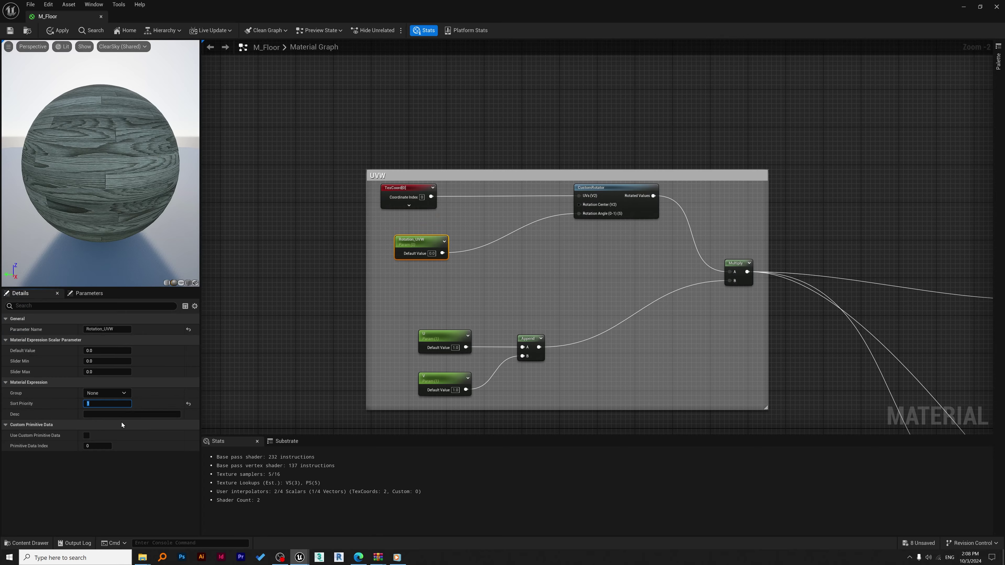
click(124, 414)
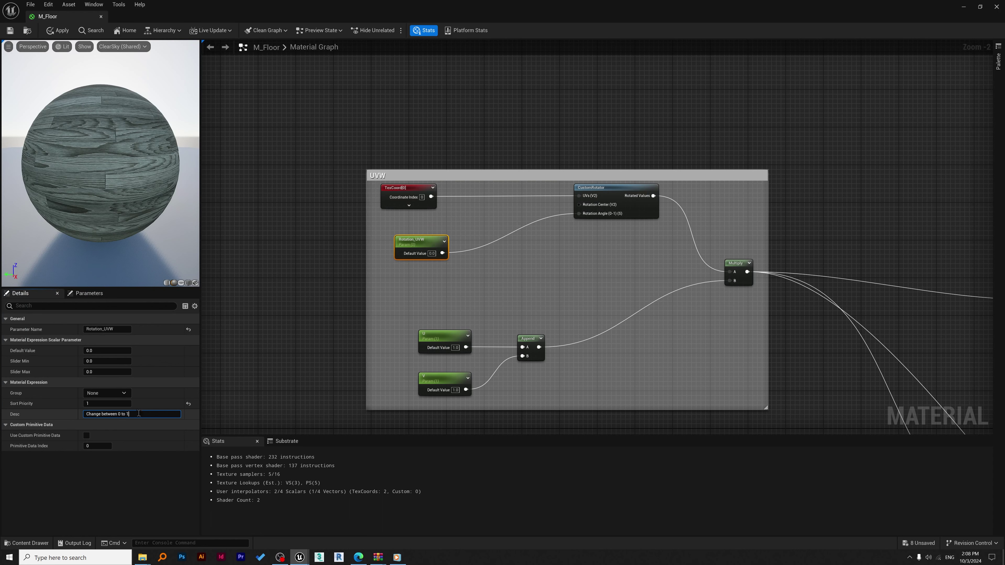
click(835, 155)
Step: Assign the Diffuse_Texture parameter to a new parameter group named Diffuse
scroll(836, 155, down, 2)
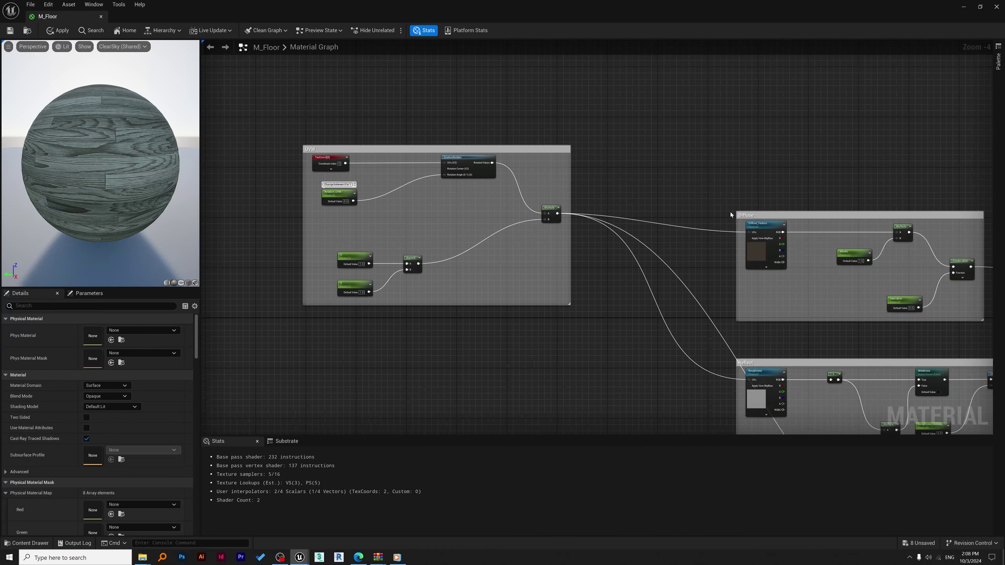
click(768, 223)
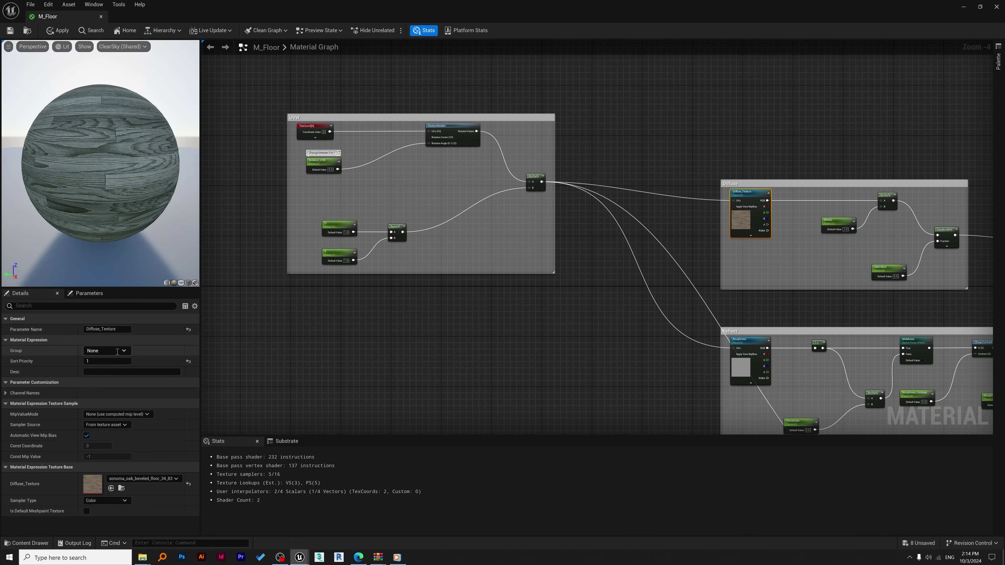
click(112, 351)
key(ctrl+a)
text(Diffuse)
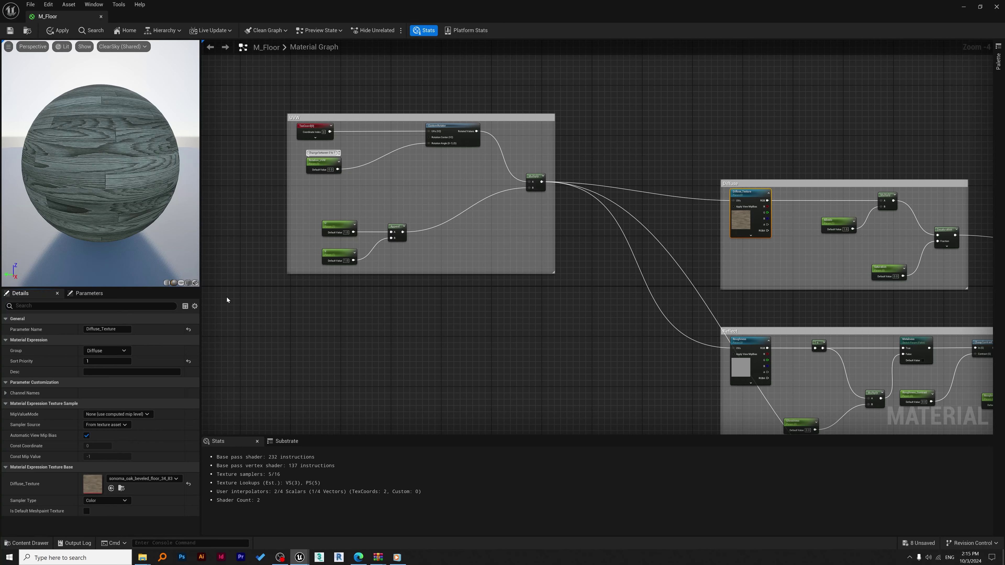
Step: Assign the Rotation_UVW parameter to a new parameter group named UVW
click(322, 163)
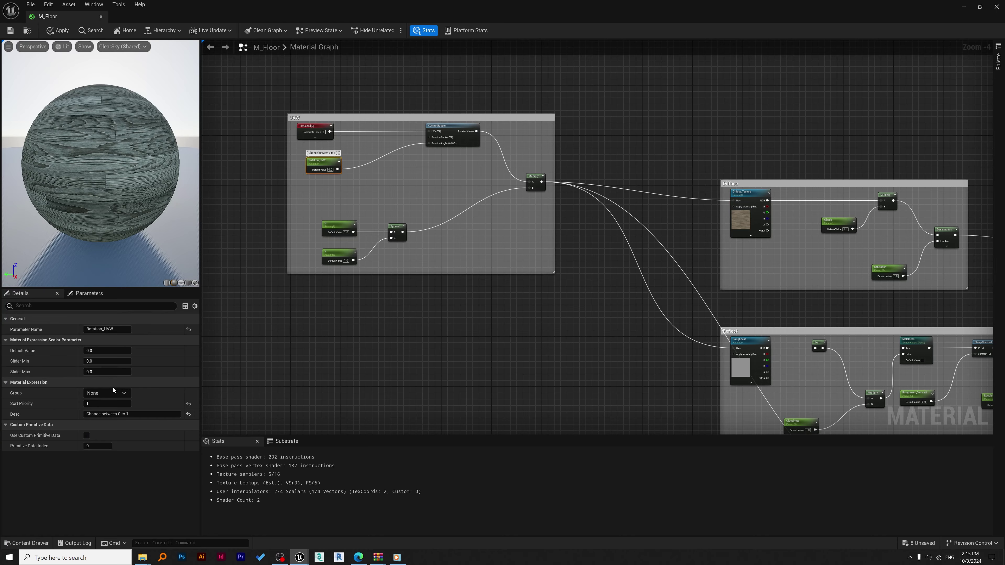
click(103, 393)
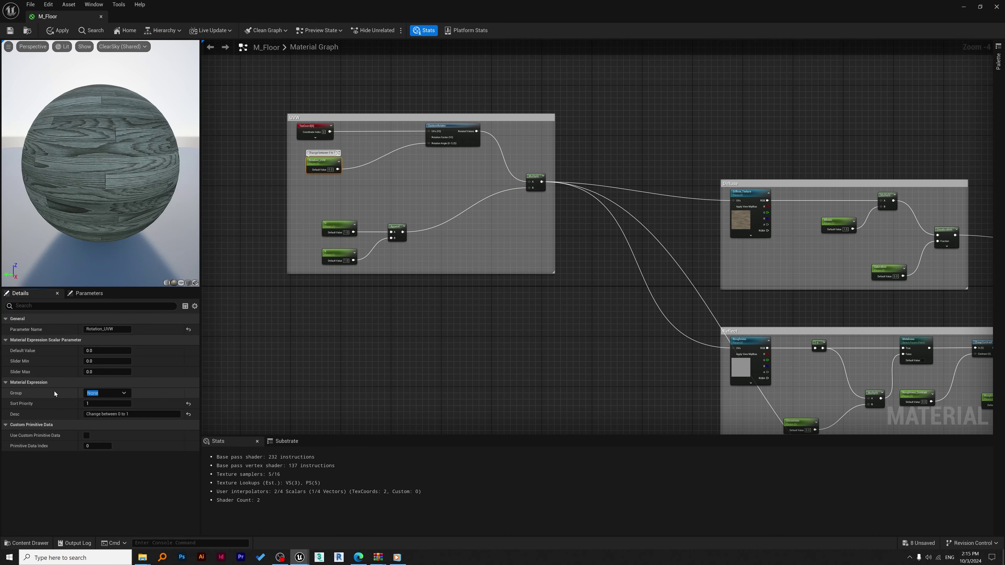
text(UVW)
click(299, 322)
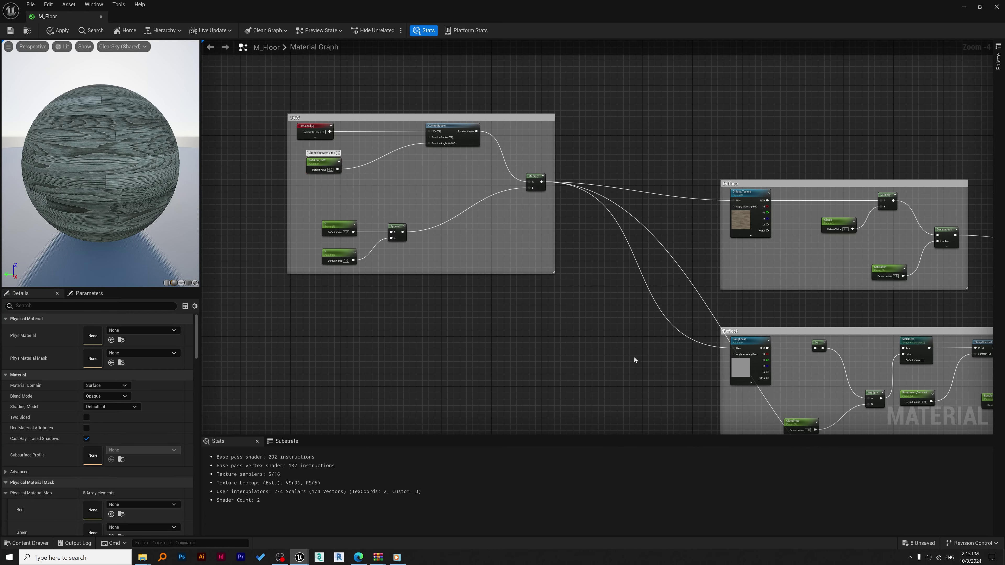
Step: Assign the Saturation parameter to the existing Diffuse parameter group
right_drag(634, 360, 560, 331)
click(814, 240)
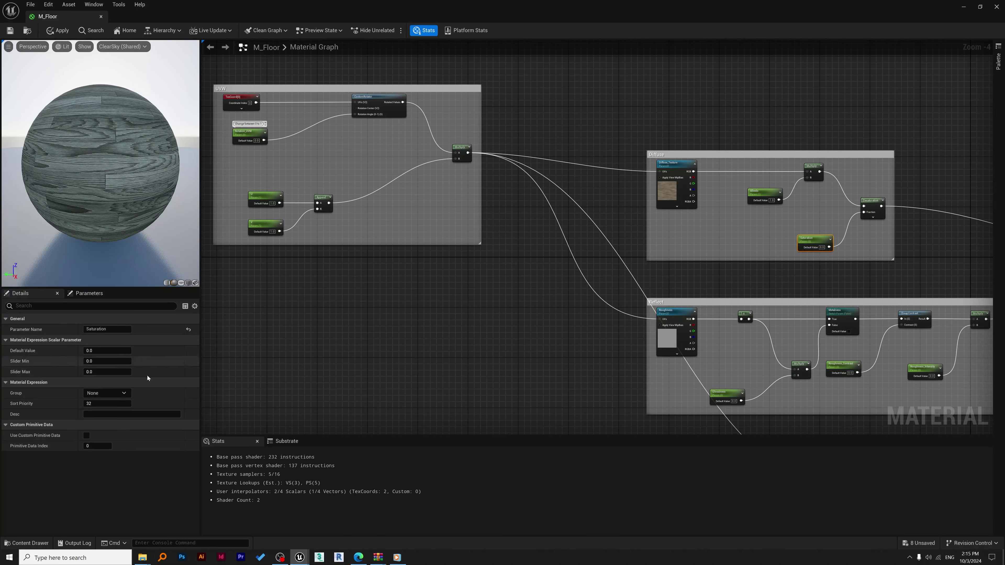
click(124, 393)
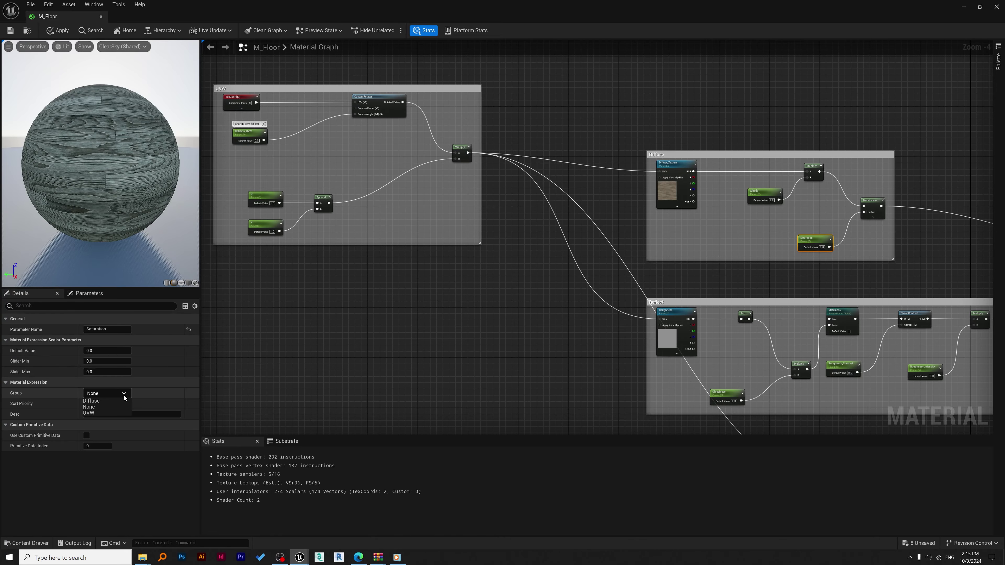
click(108, 401)
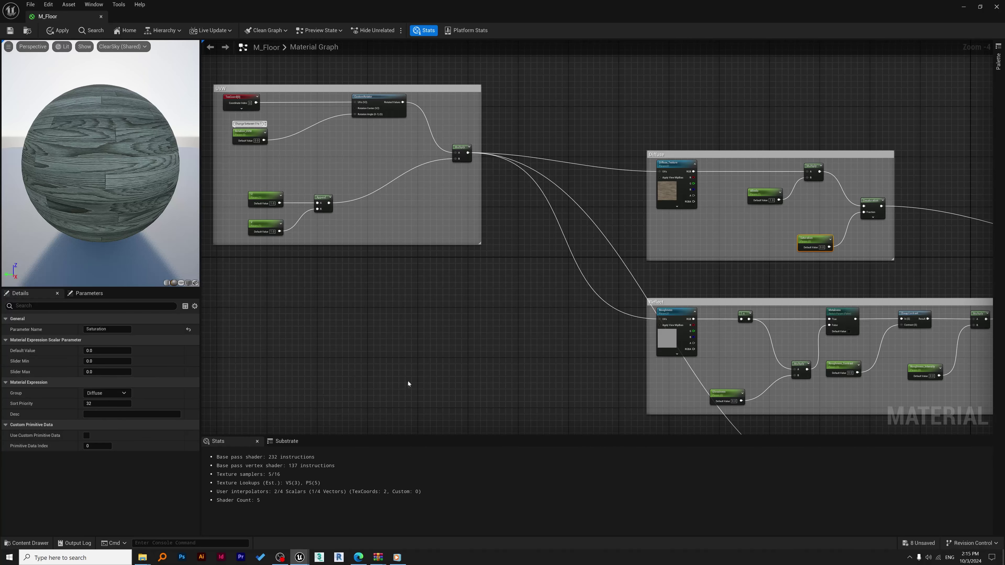
Step: Assign the Roughness texture parameter to a new parameter group named Reflect
right_drag(564, 368, 489, 307)
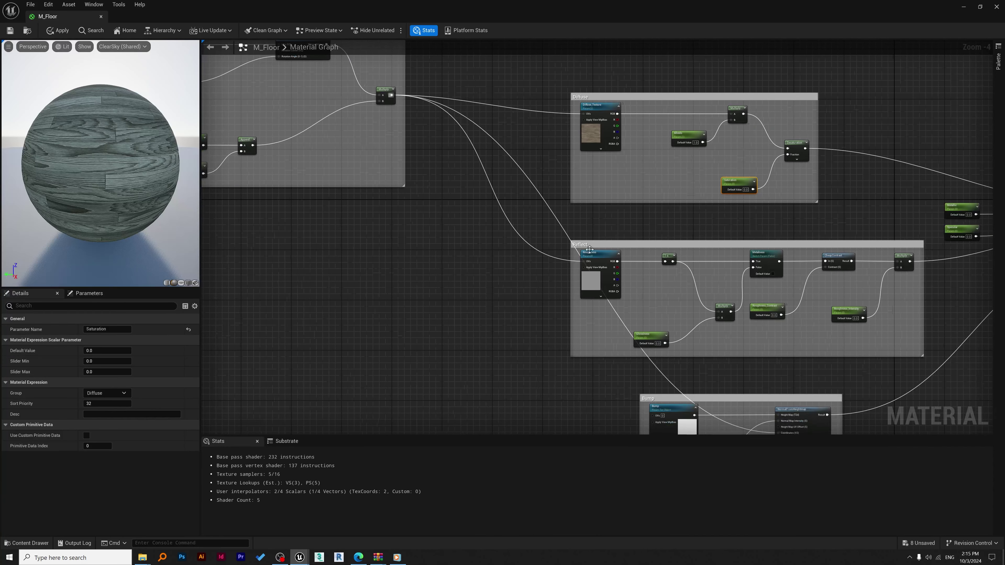
click(600, 255)
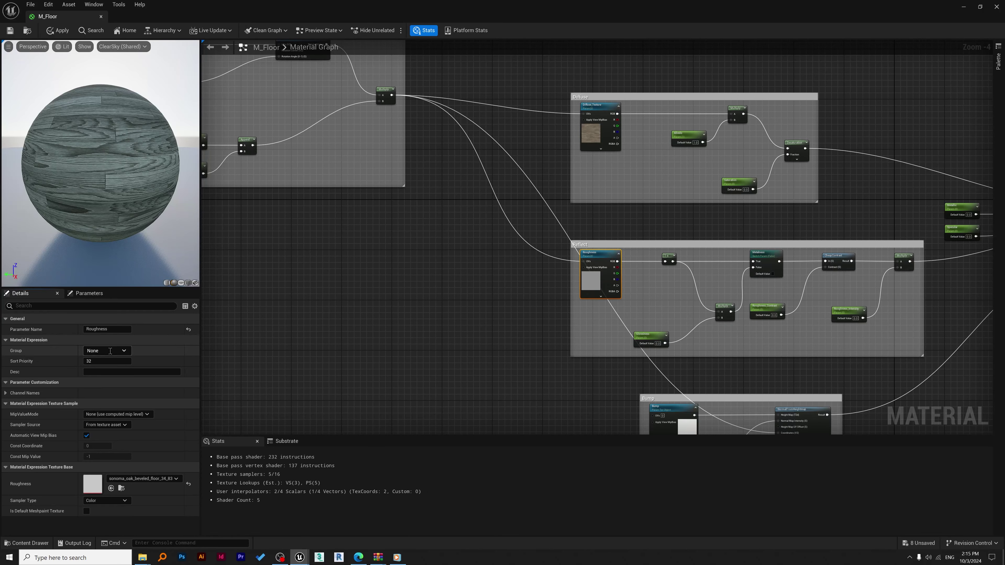
click(55, 356)
text(Reflection)
key(BackSpace)
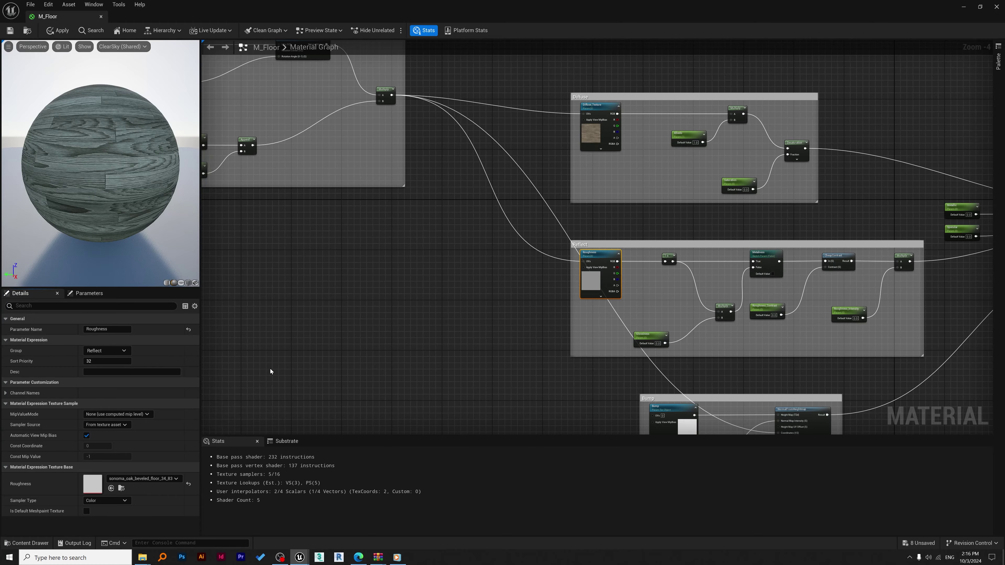
click(264, 340)
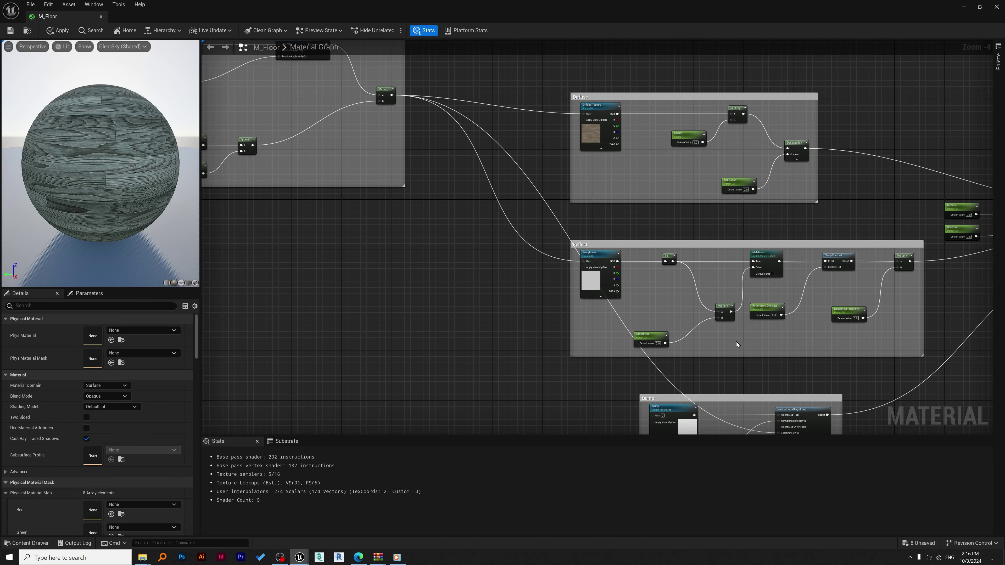
Step: Assign the Metallic and Specular parameters together to the Reflect group and give both a sort priority of 1
right_drag(735, 334, 617, 330)
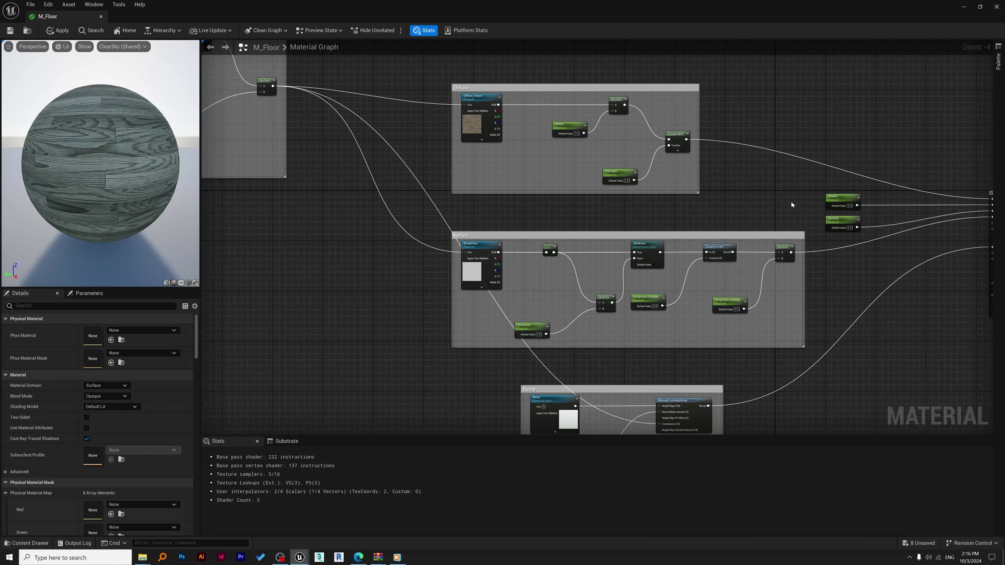
scroll(835, 191, up, 3)
drag(822, 183, 823, 270)
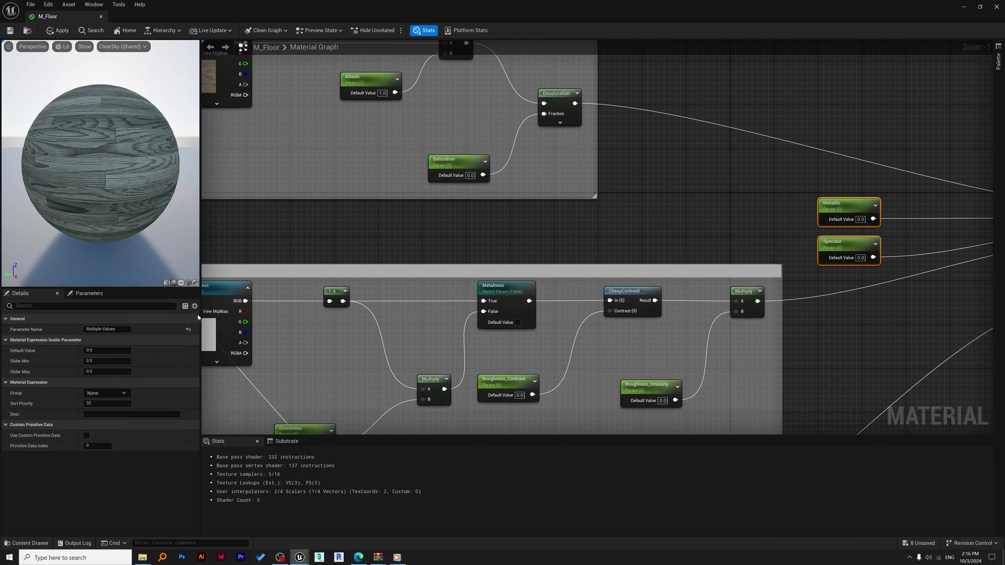
click(125, 395)
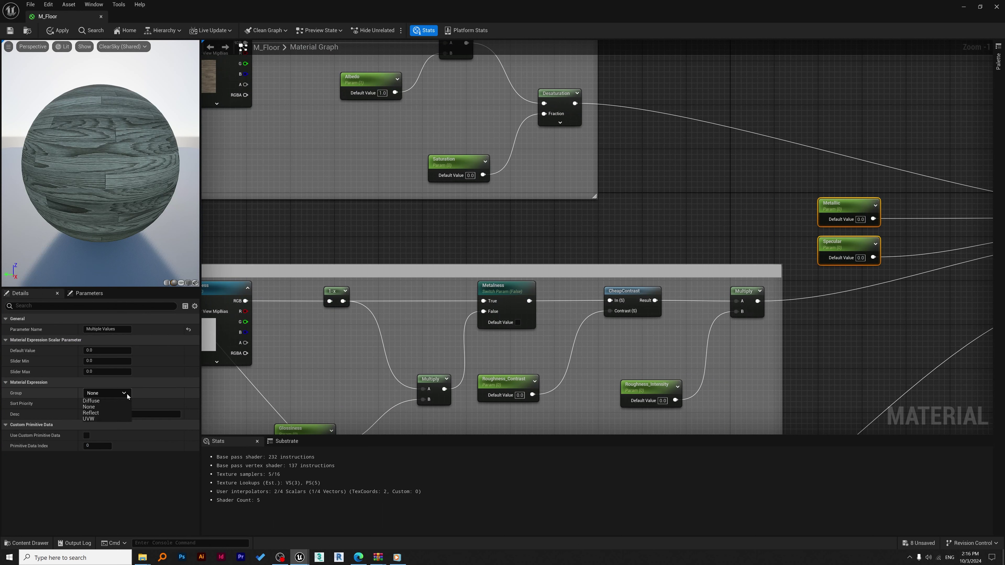
click(109, 413)
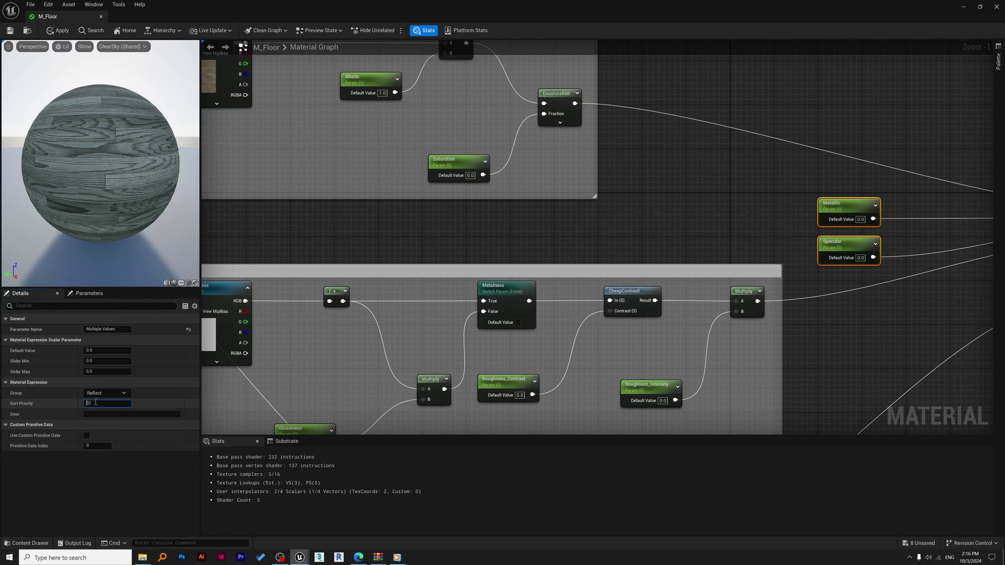
click(106, 404)
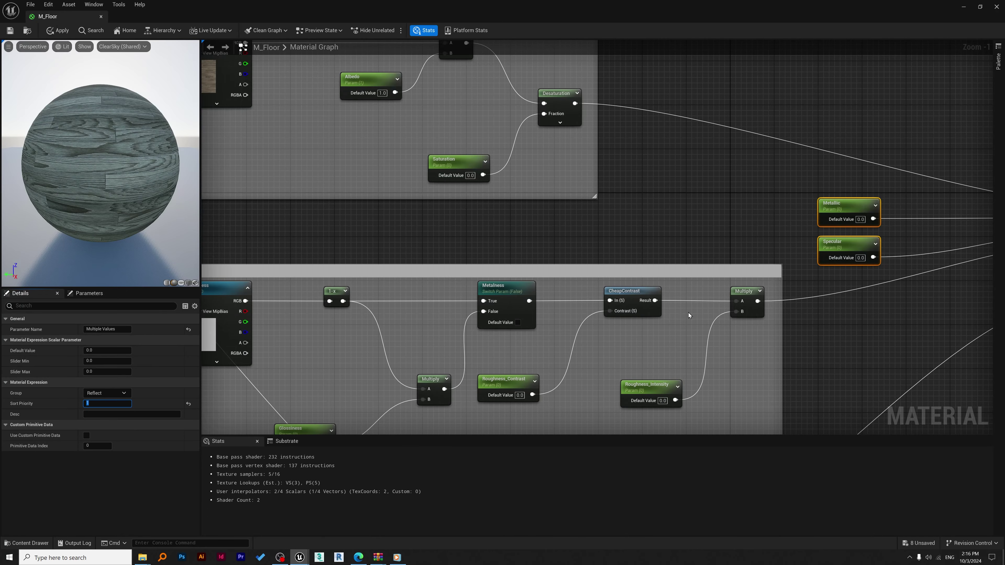
Step: Set the Glossiness parameter's default value to 0.5 and its slider maximum to 1
right_drag(718, 187, 801, 182)
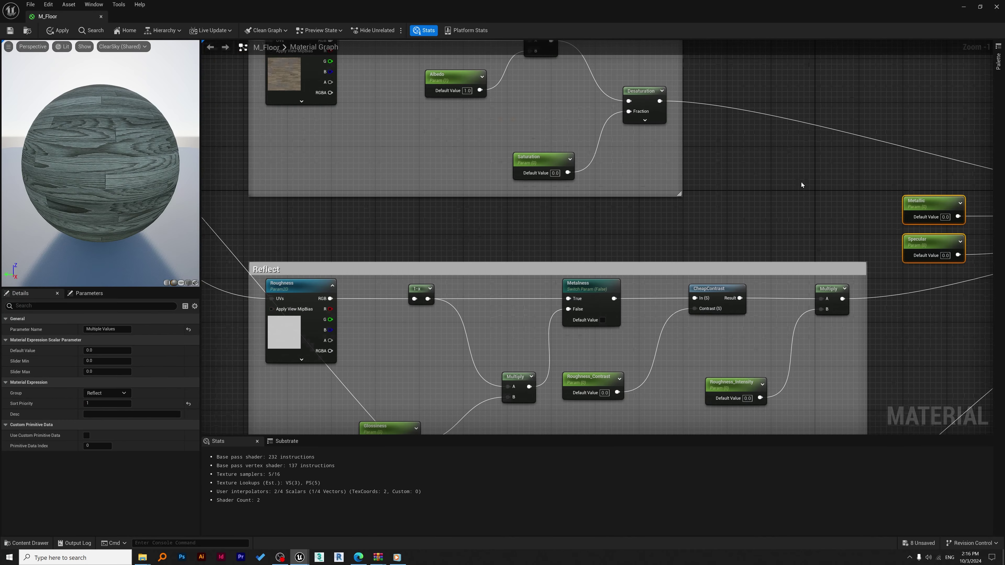
scroll(800, 183, down, 3)
right_drag(803, 242, 685, 197)
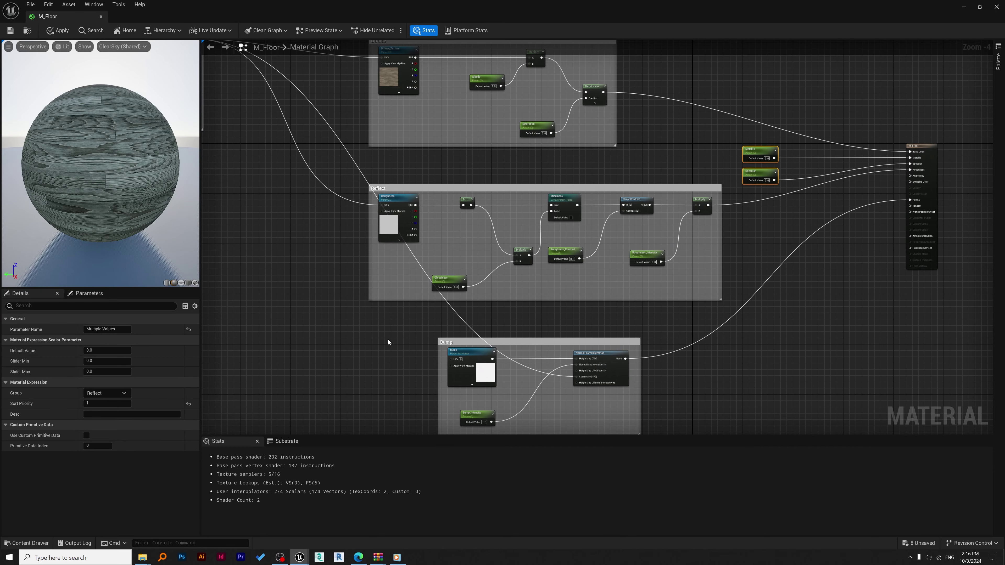
scroll(443, 278, up, 2)
scroll(444, 276, up, 1)
click(455, 281)
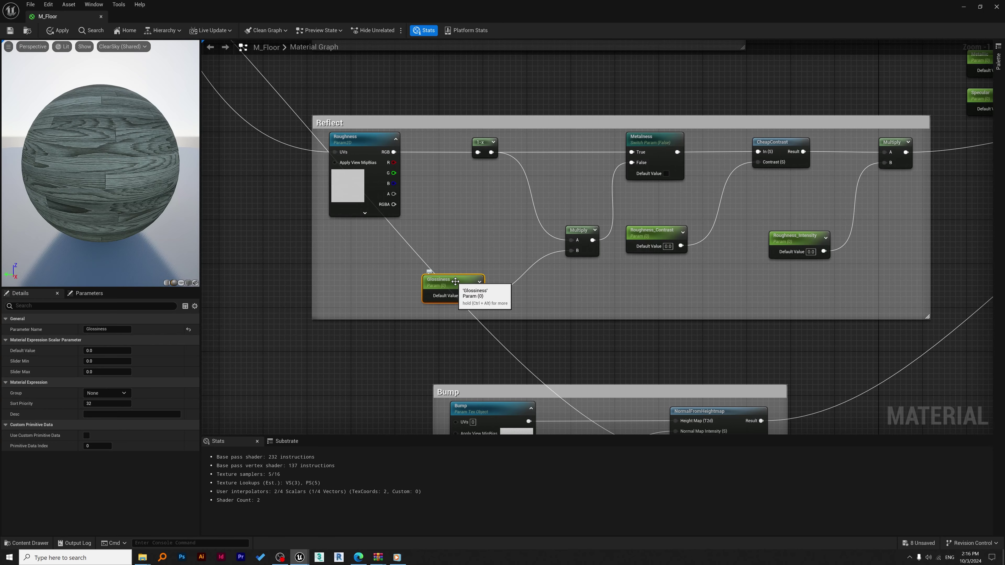
click(113, 350)
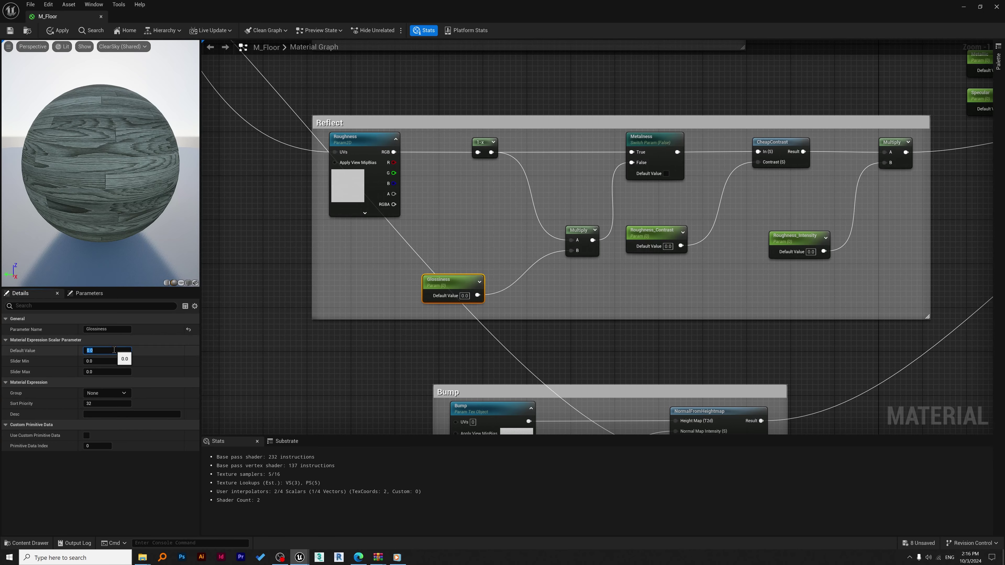
text(0.)
click(107, 362)
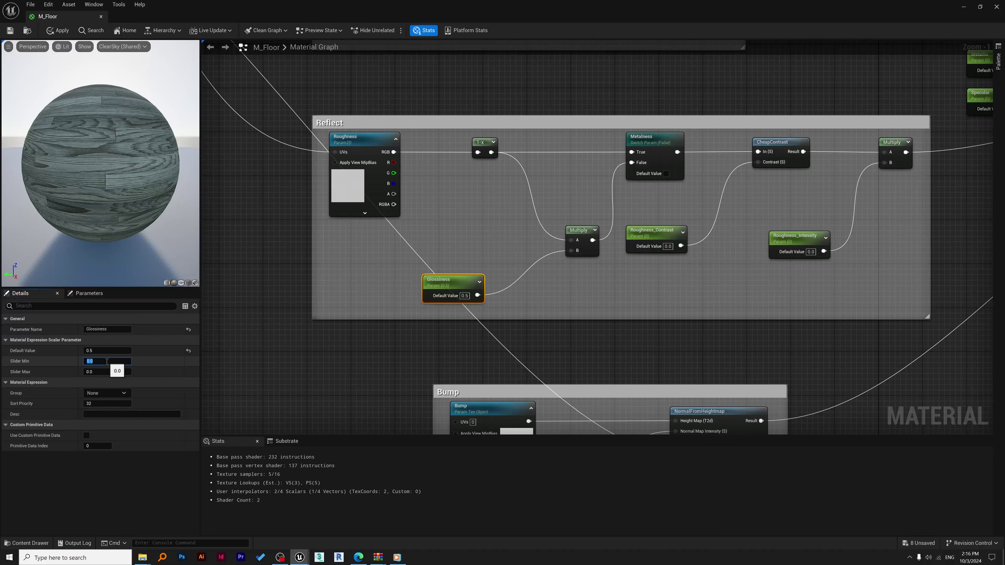
click(104, 374)
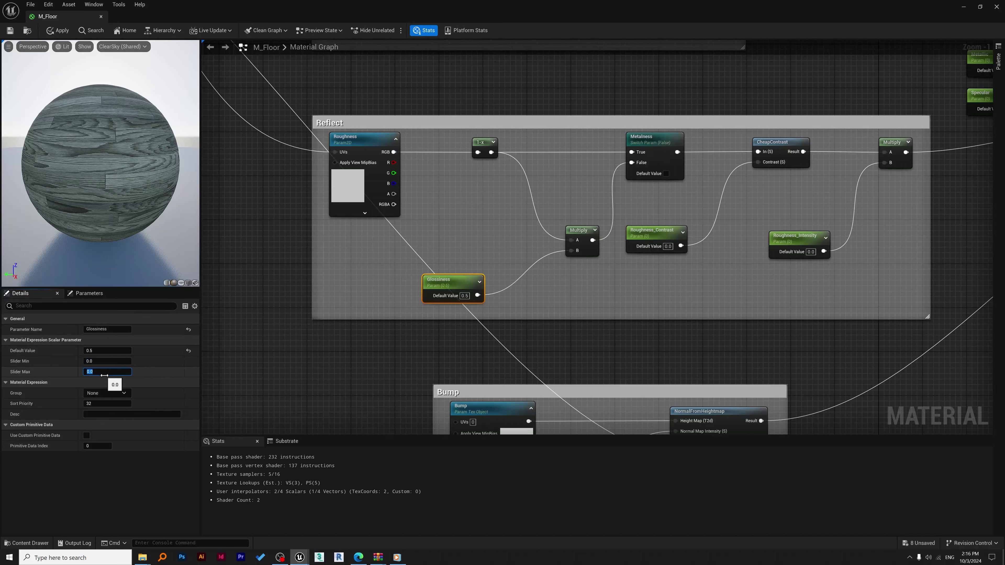
text(1)
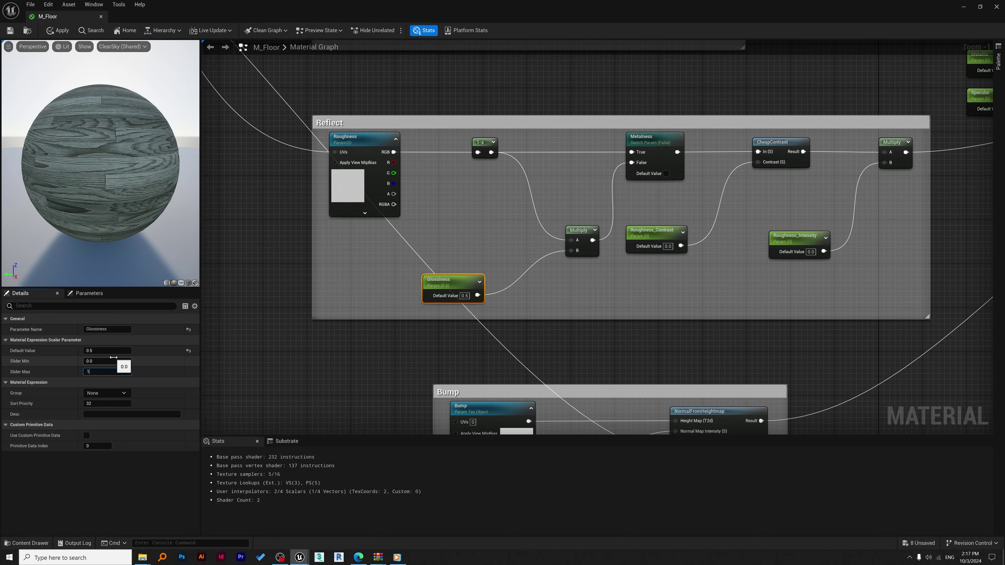
key(Return)
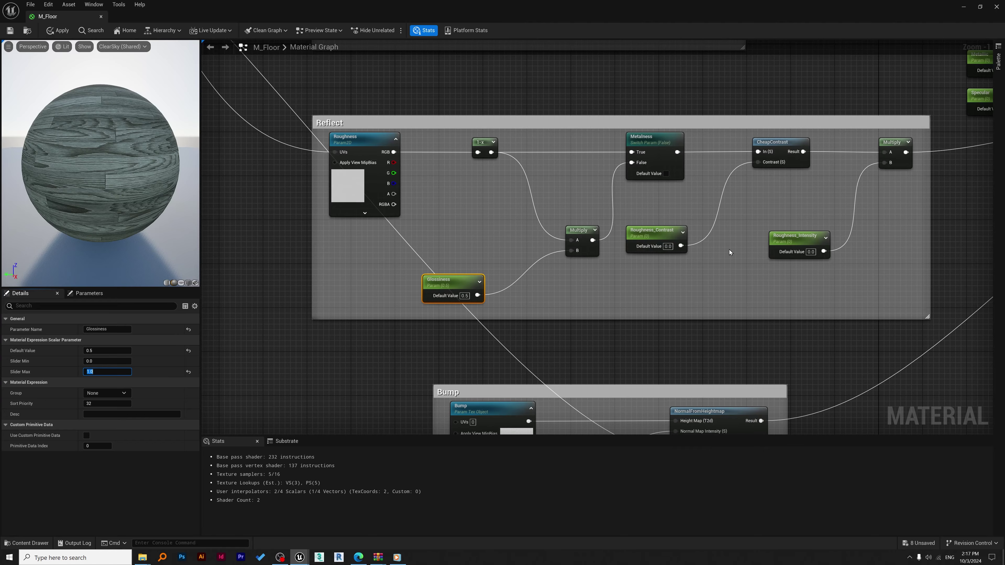
ctrl+click(663, 135)
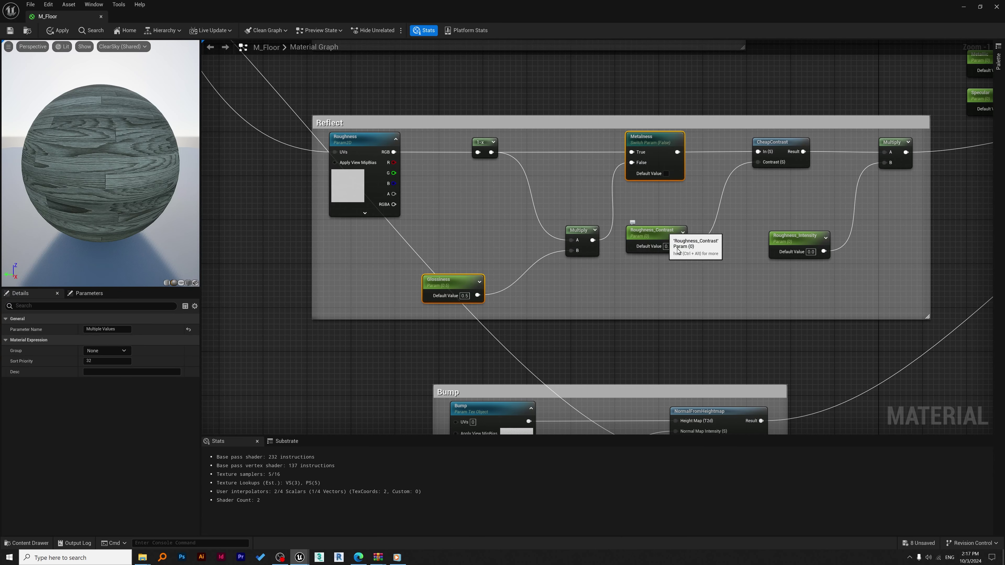
scroll(711, 242, down, 1)
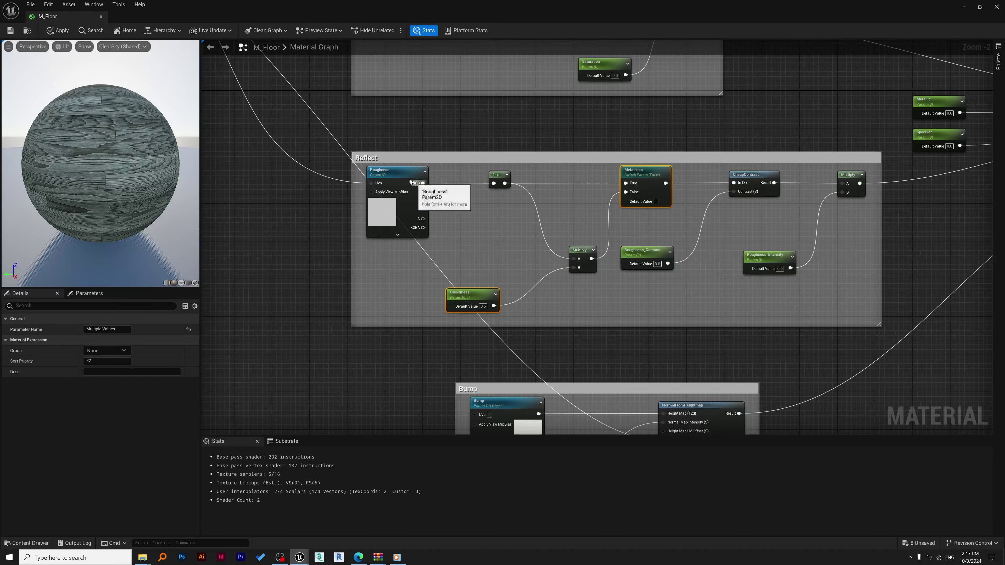
shift+click(413, 190)
shift+click(756, 255)
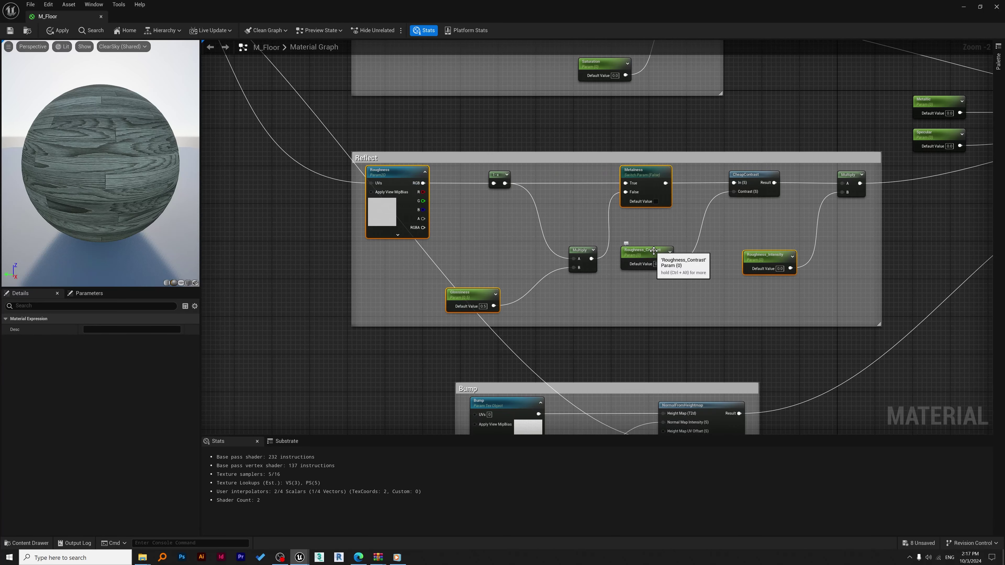
click(410, 171)
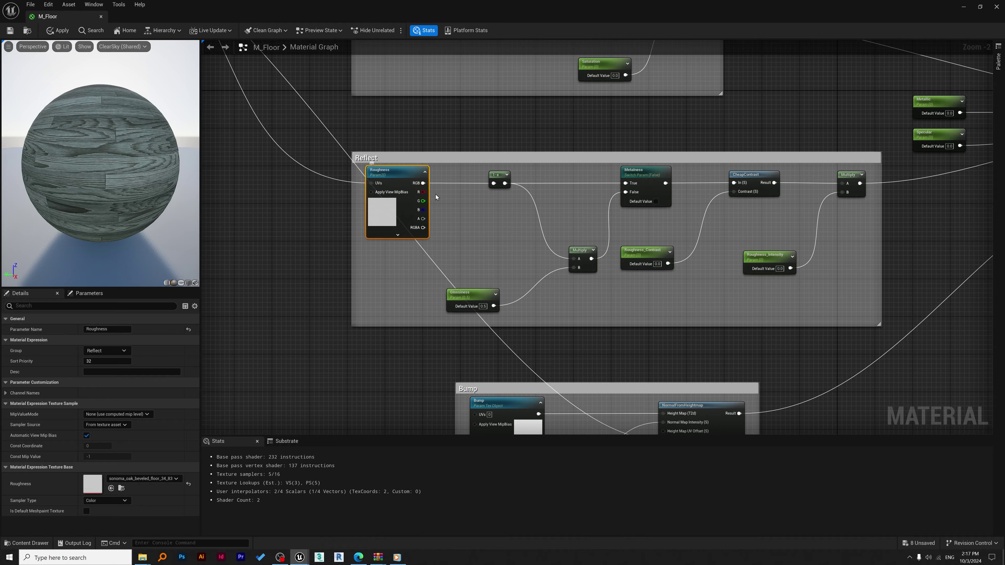
Step: Assign the Glossiness, Metalness and Roughness_Intensity parameters to the Reflect group
click(473, 293)
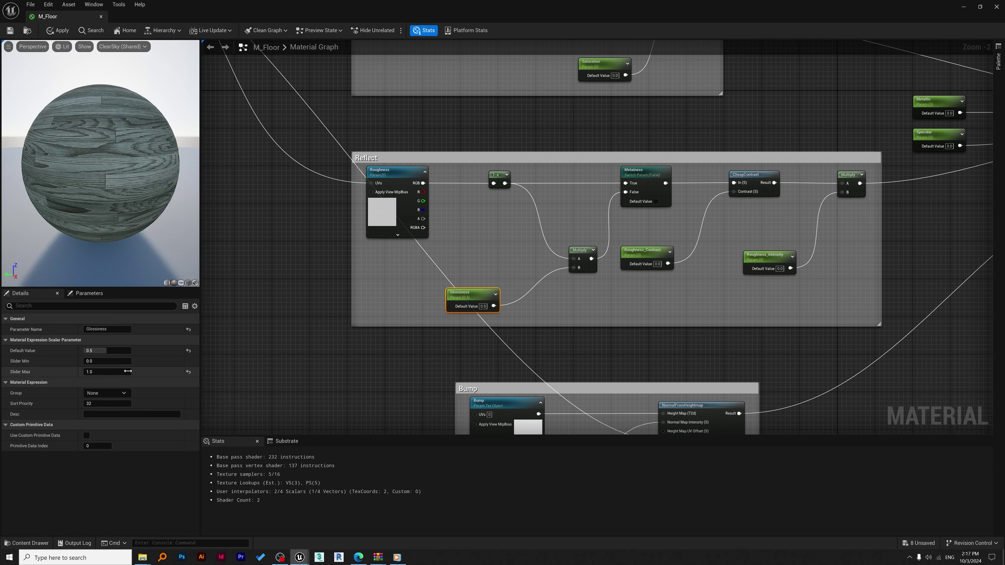
click(125, 395)
click(108, 414)
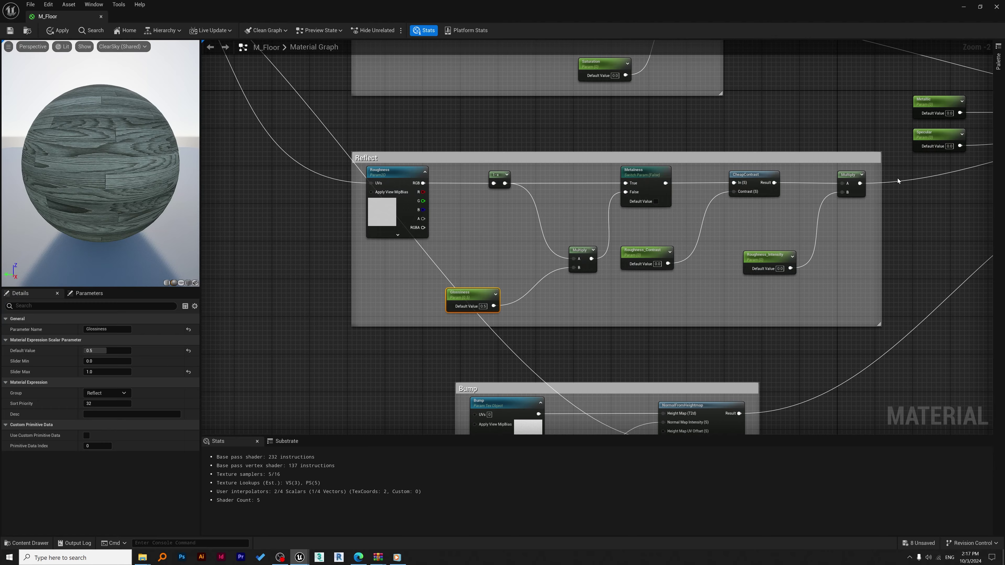
click(645, 182)
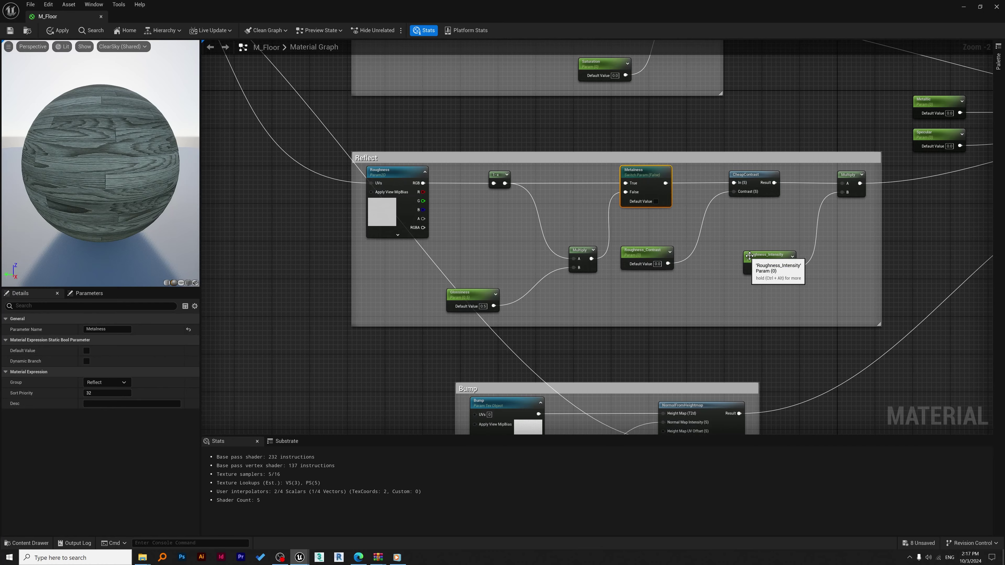
click(764, 256)
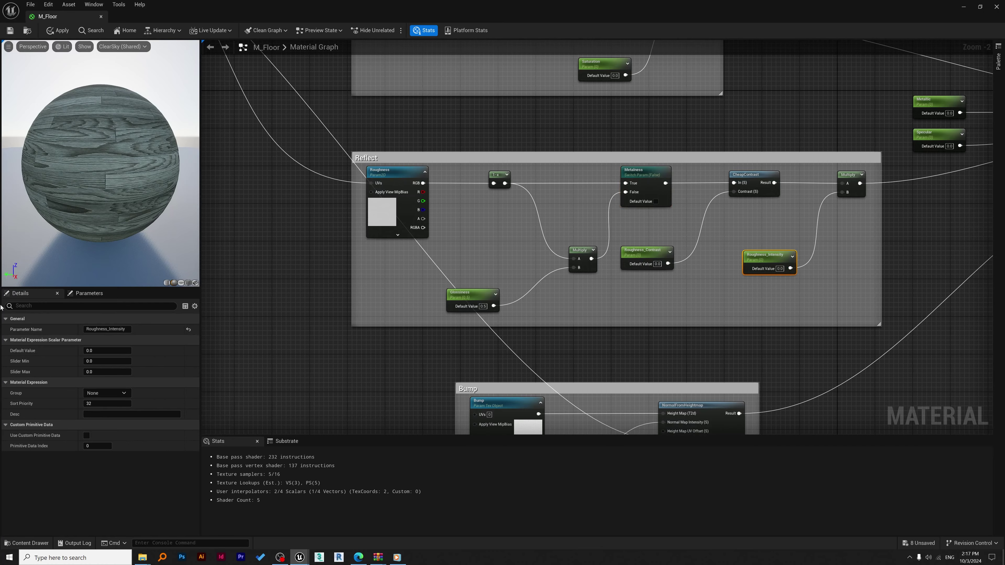
click(118, 393)
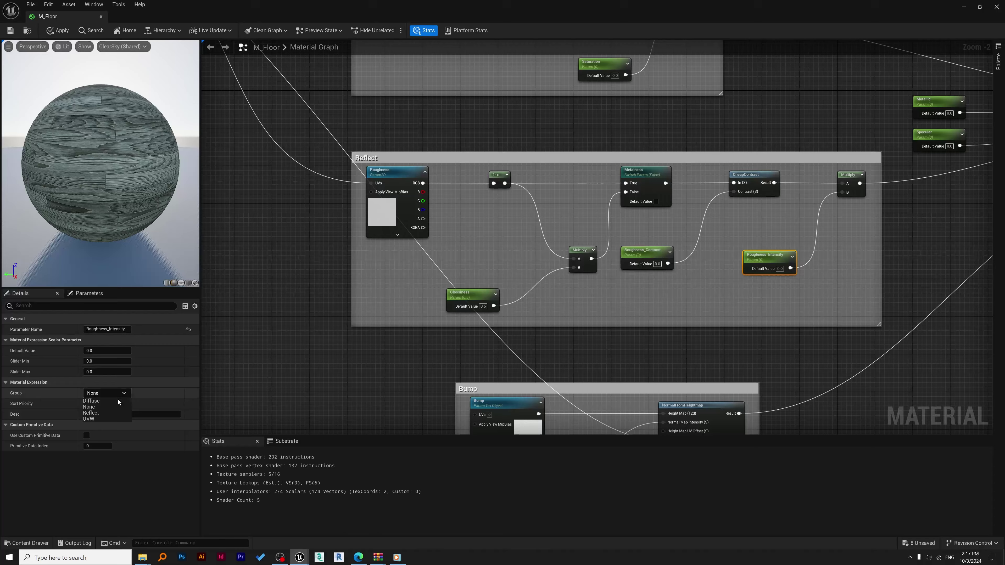
click(106, 413)
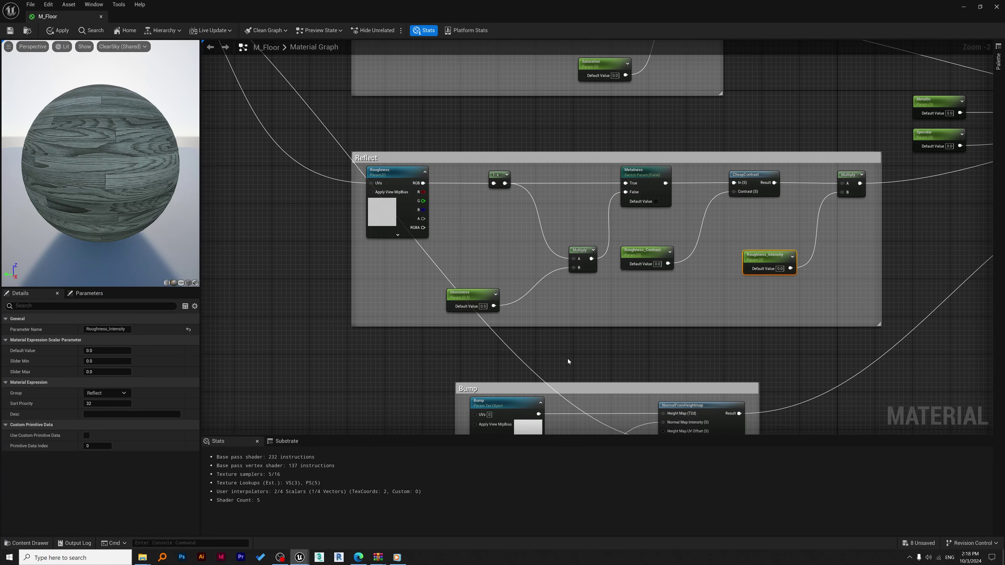
Step: Assign the Bump texture parameter to a new parameter group named Bump and set its sort priority to 1
scroll(617, 370, down, 1)
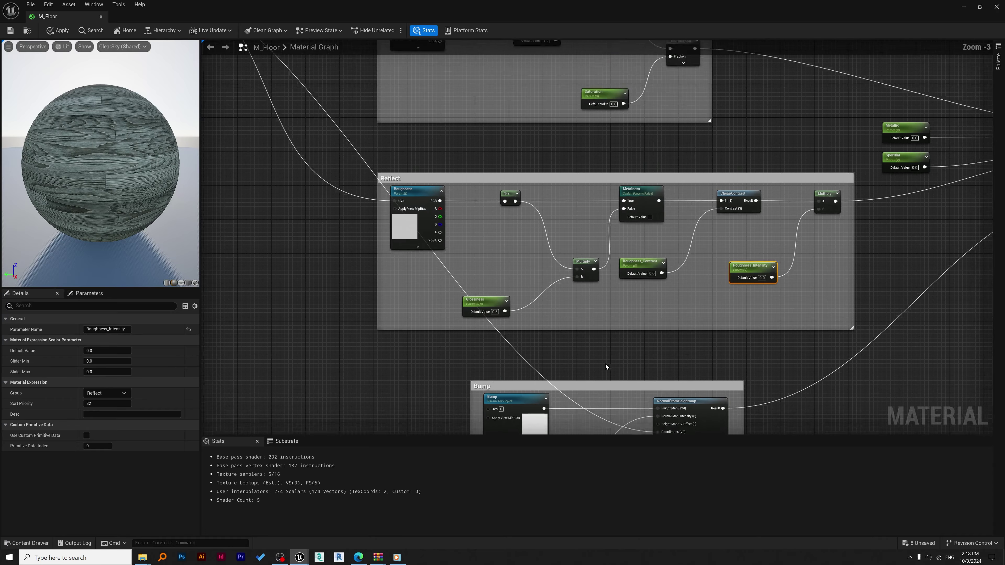
right_drag(605, 366, 597, 282)
click(510, 319)
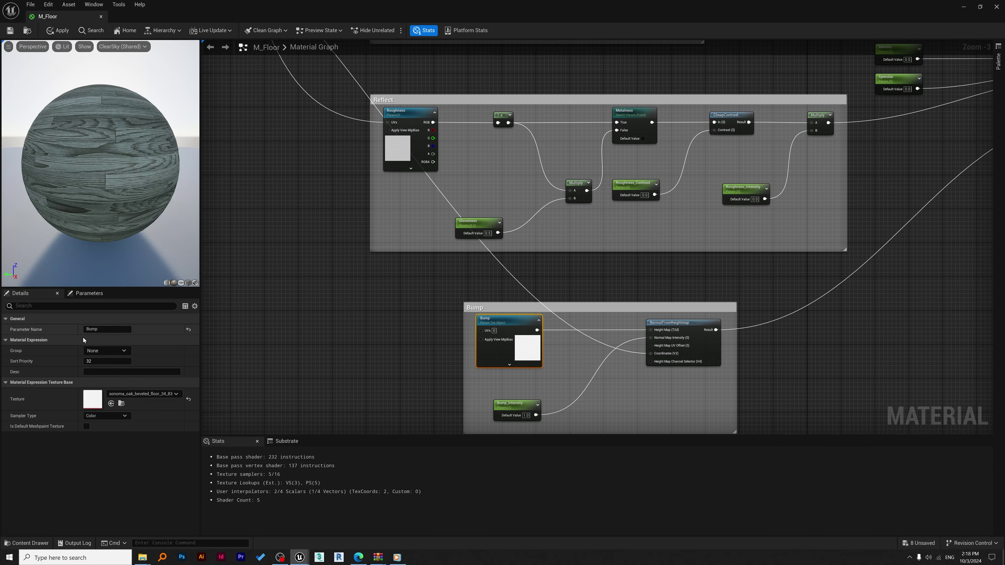
text(Bump)
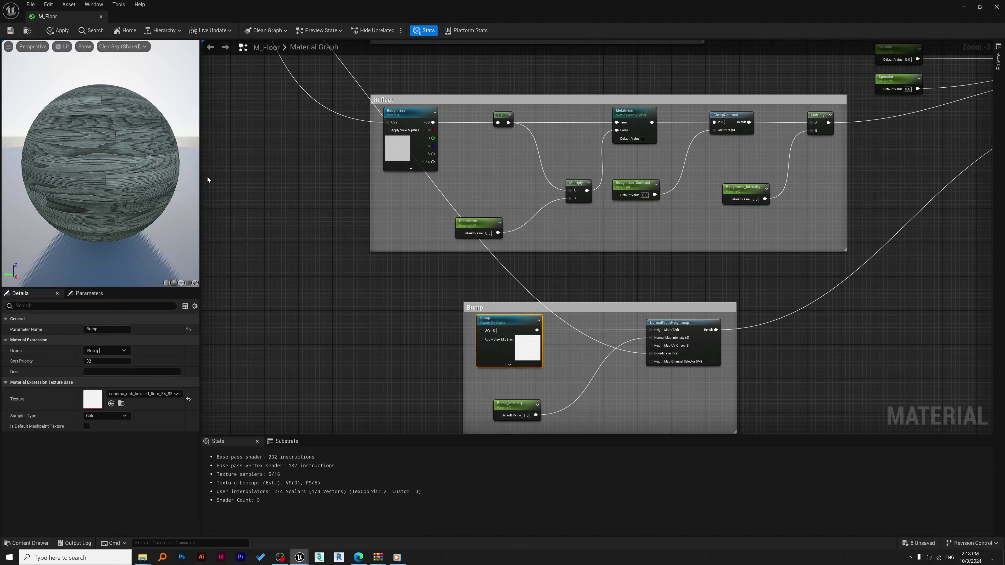
click(104, 361)
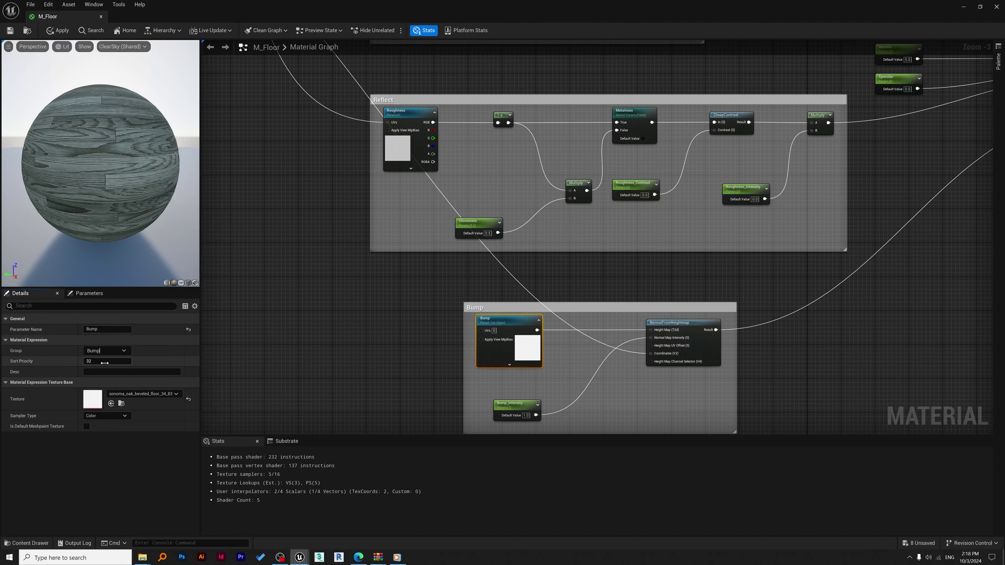
text(1)
click(359, 389)
Step: Assign the Bump_Intensity parameter to the existing Bump group and check the Bump texture parameter's grouping
click(514, 407)
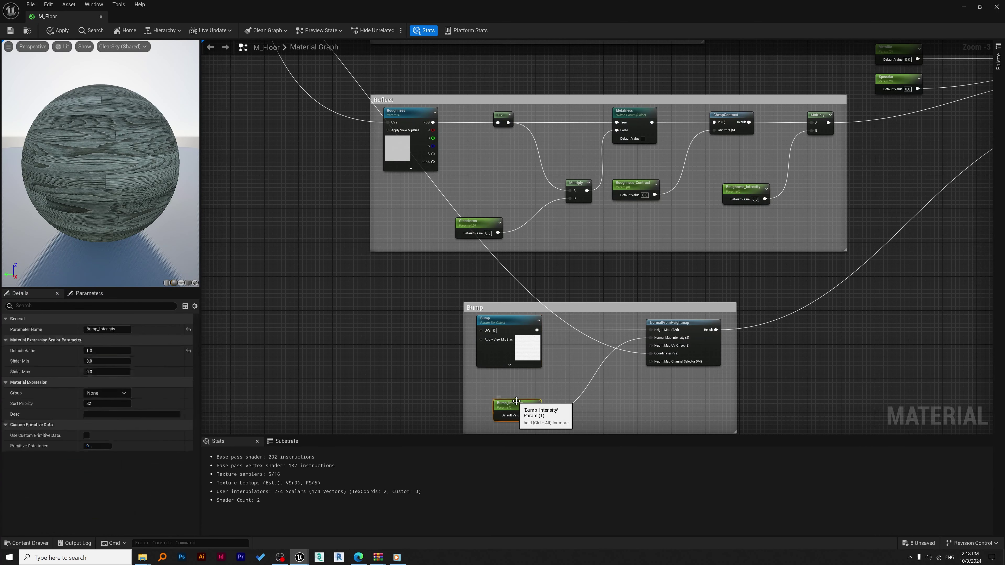
click(119, 393)
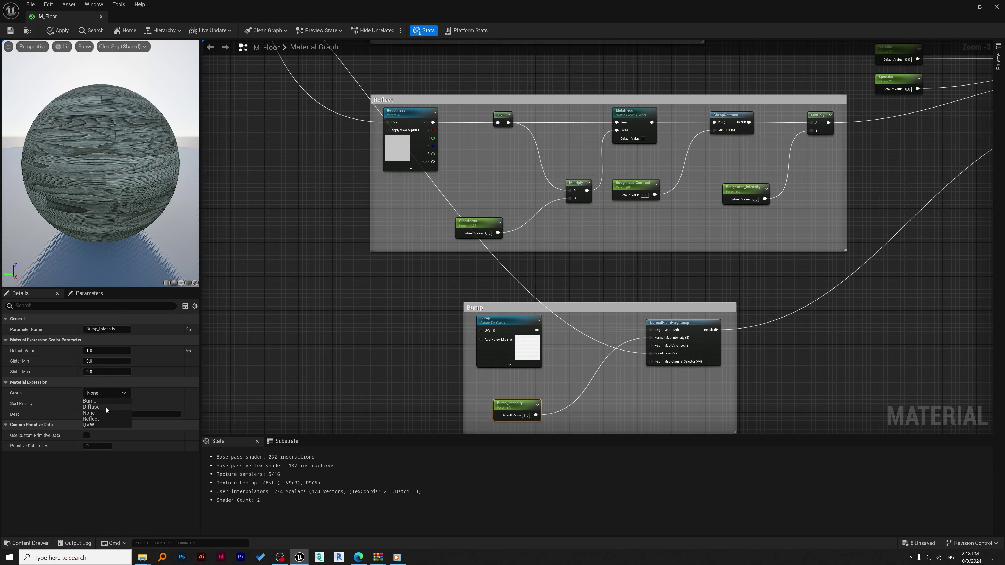
click(108, 401)
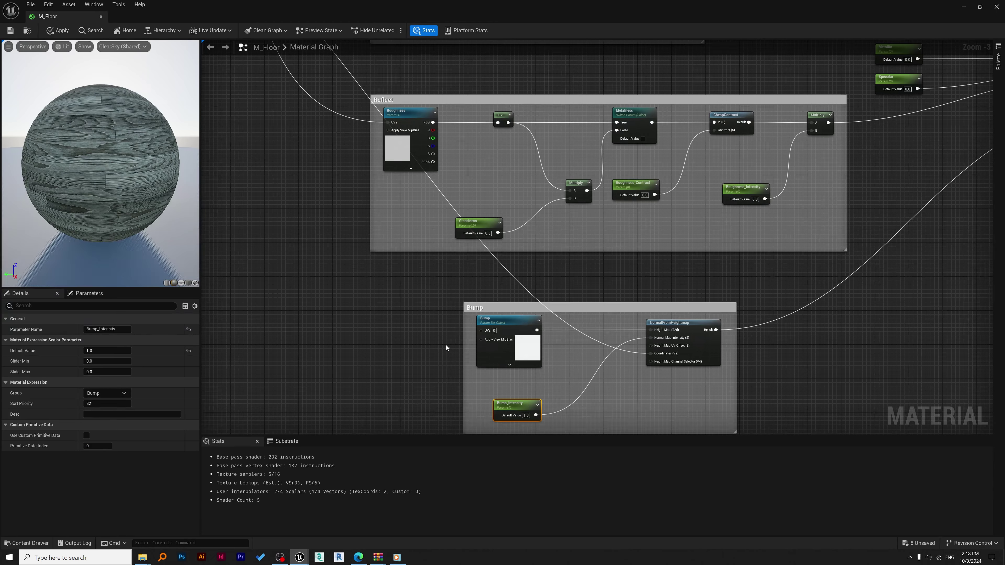
click(508, 324)
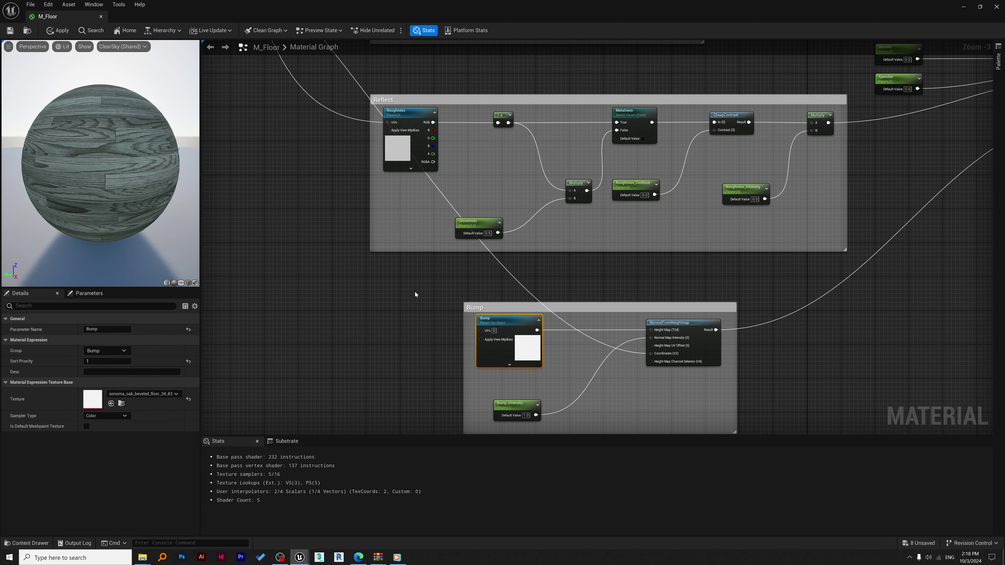
Step: Set the sort priority of the Roughness texture parameter in the Reflect section to 1
right_drag(414, 291, 413, 340)
right_drag(524, 275, 514, 333)
click(403, 219)
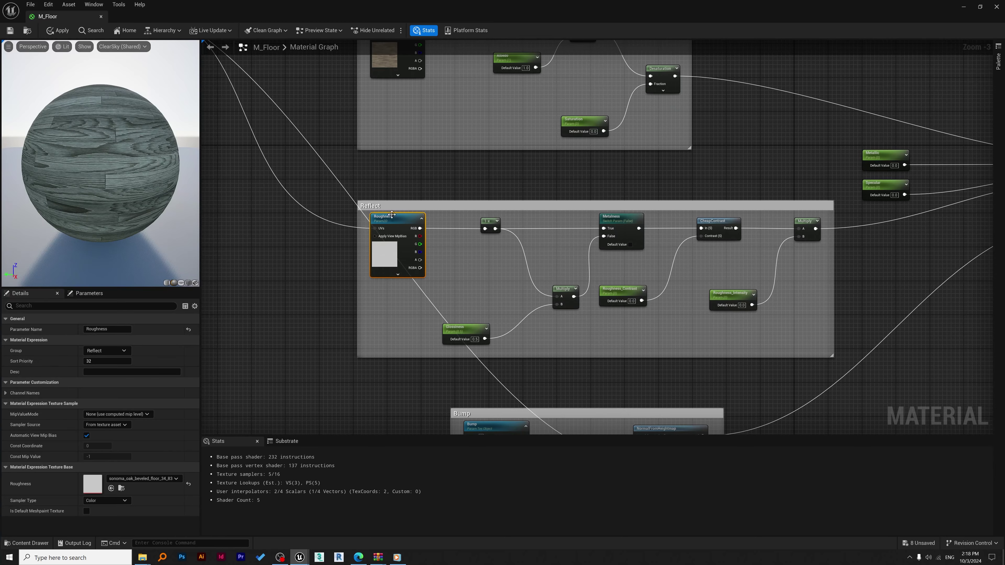
click(109, 361)
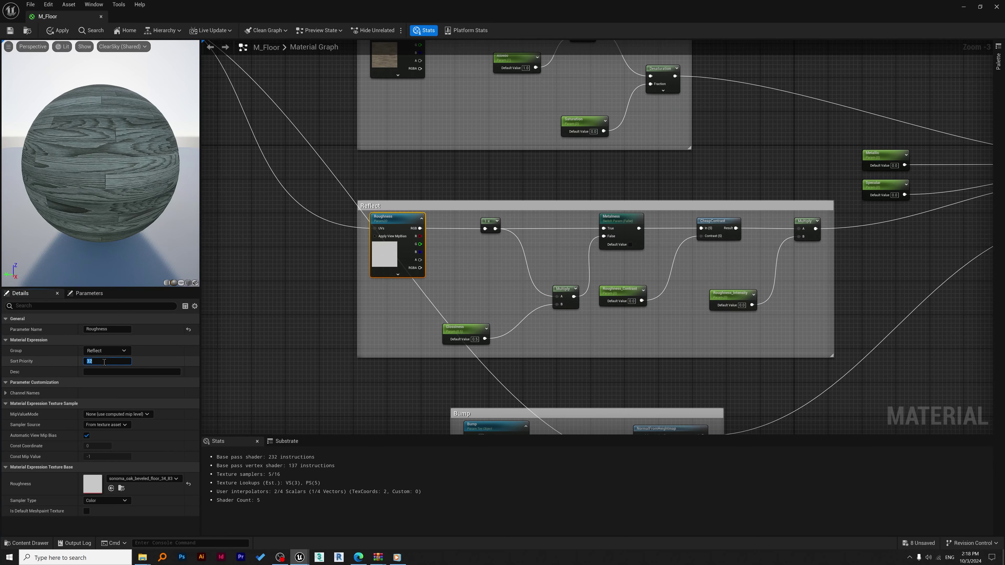
text(1)
key(Return)
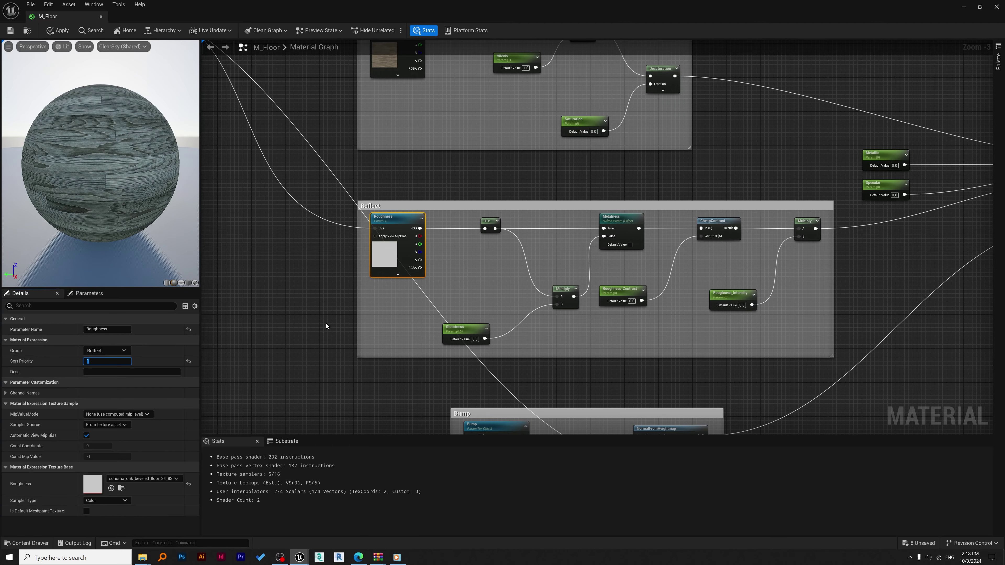
click(619, 218)
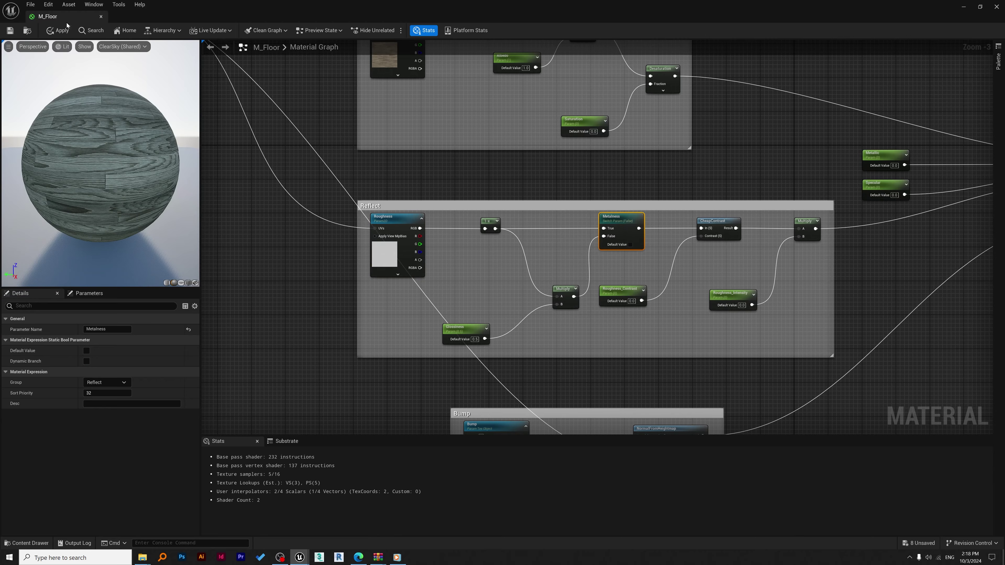
Step: Apply and save the changes to the M_Floor material, and close its editor
click(55, 32)
click(10, 30)
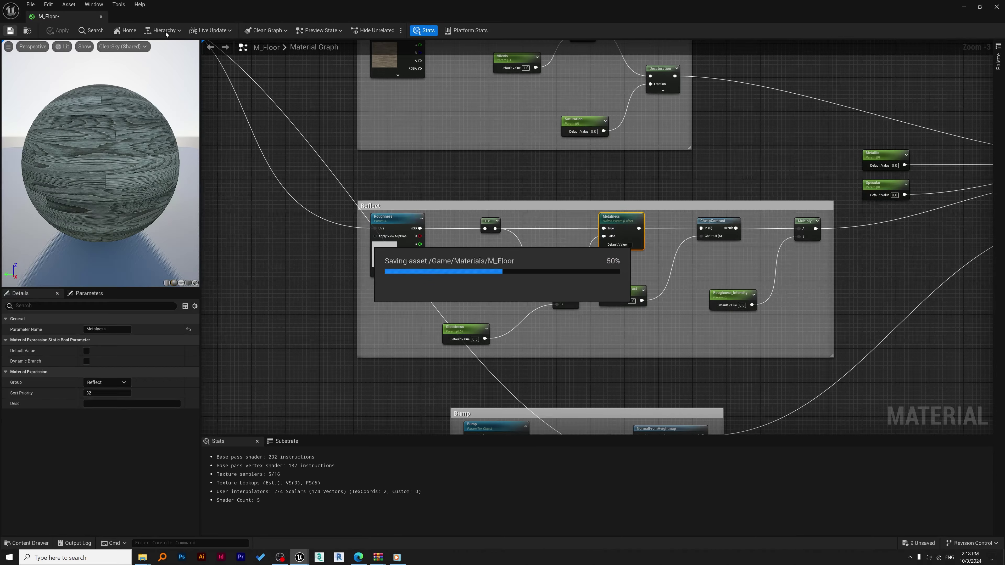
click(997, 7)
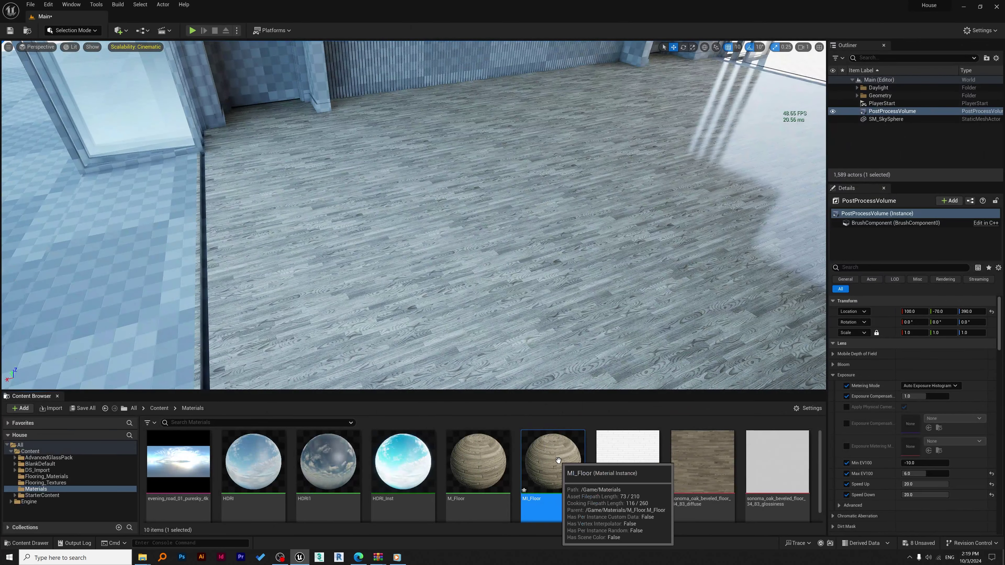
Step: Apply the MI_Floor material instance to the room's floor in the level and open the instance for editing
drag(557, 460, 538, 298)
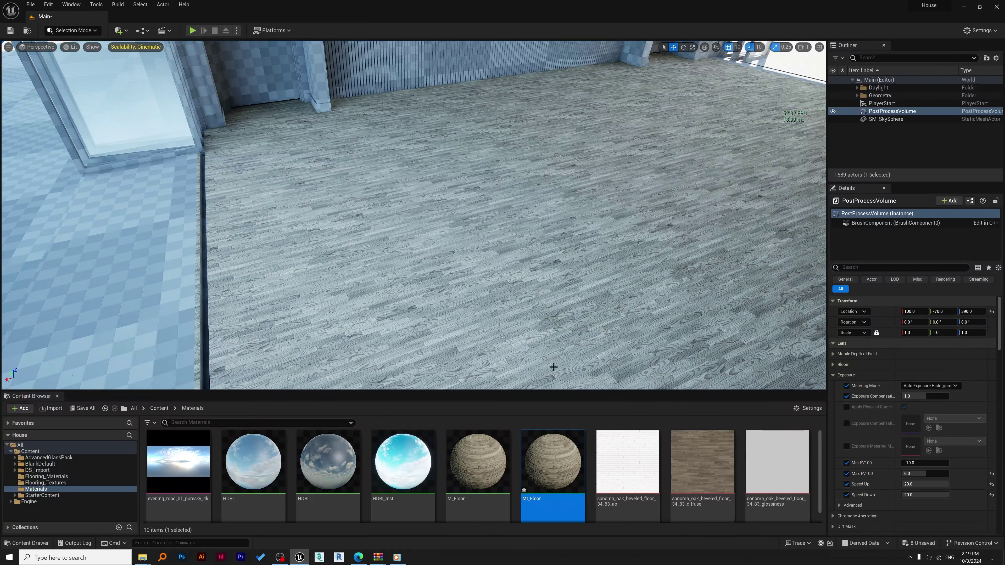
scroll(554, 475, down, 1)
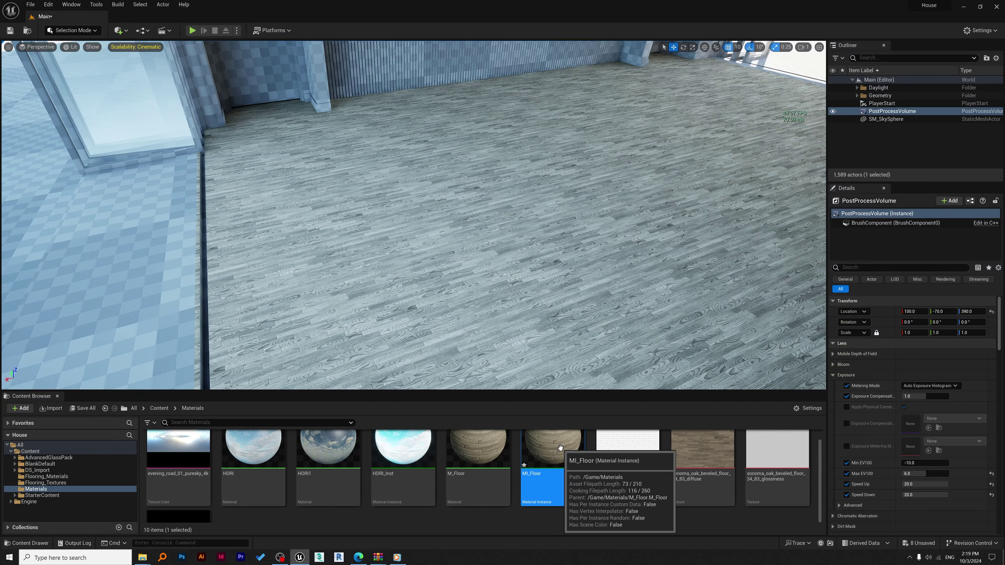
double_click(553, 451)
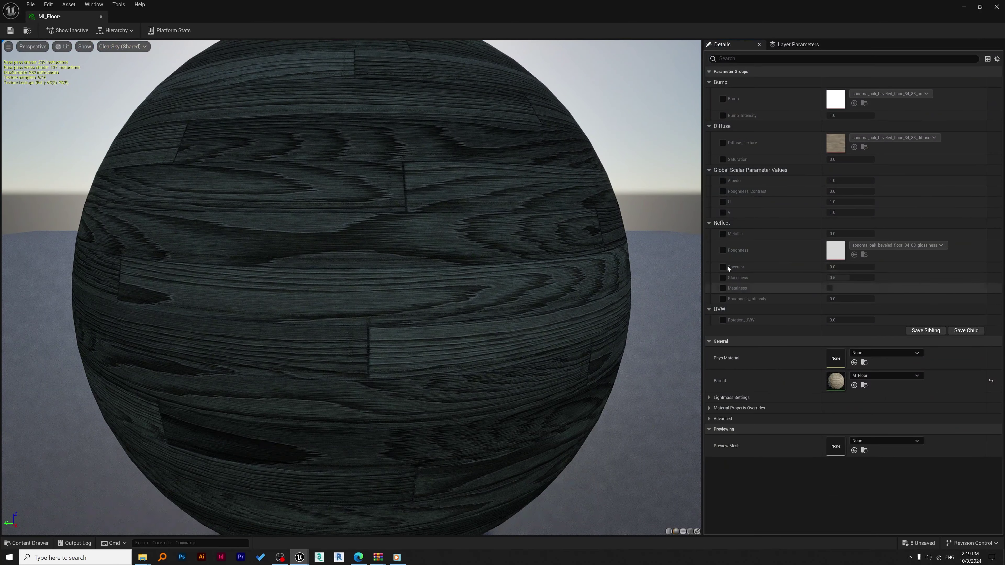
Step: Enable the Bump and Bump_Intensity overrides in MI_Floor and arrange its editor so a close view of the floor stays visible
click(723, 98)
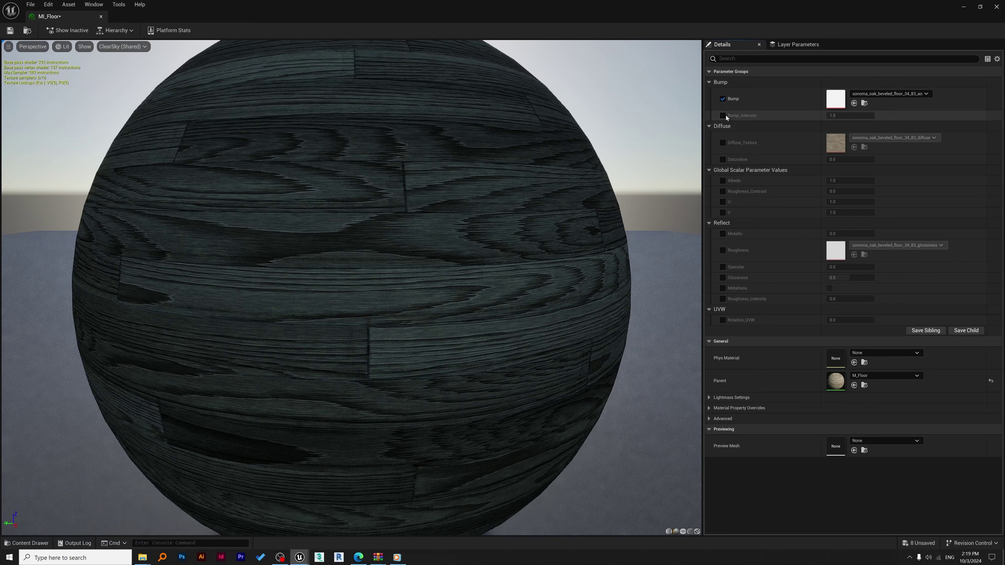
click(725, 115)
click(979, 7)
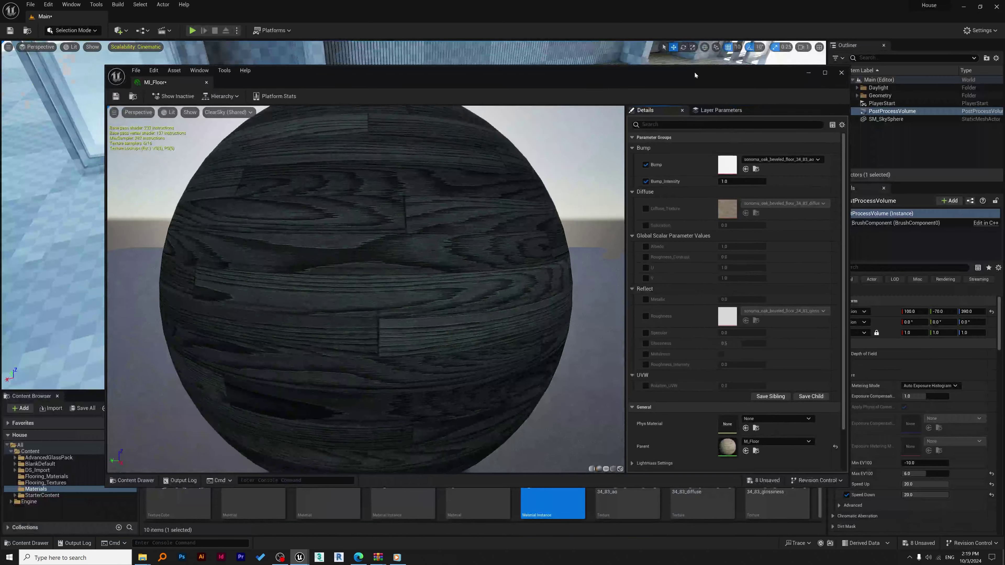
drag(695, 73, 534, 274)
scroll(480, 188, up, 2)
scroll(480, 188, up, 5)
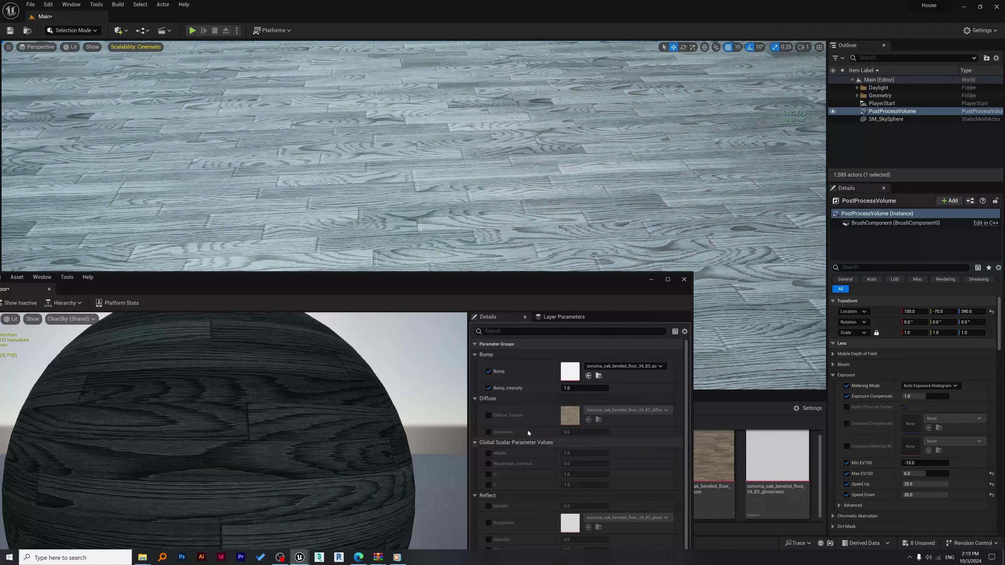
Step: Try a Bump_Intensity of about 2.4 in MI_Floor and reset it to its default
drag(578, 387, 619, 387)
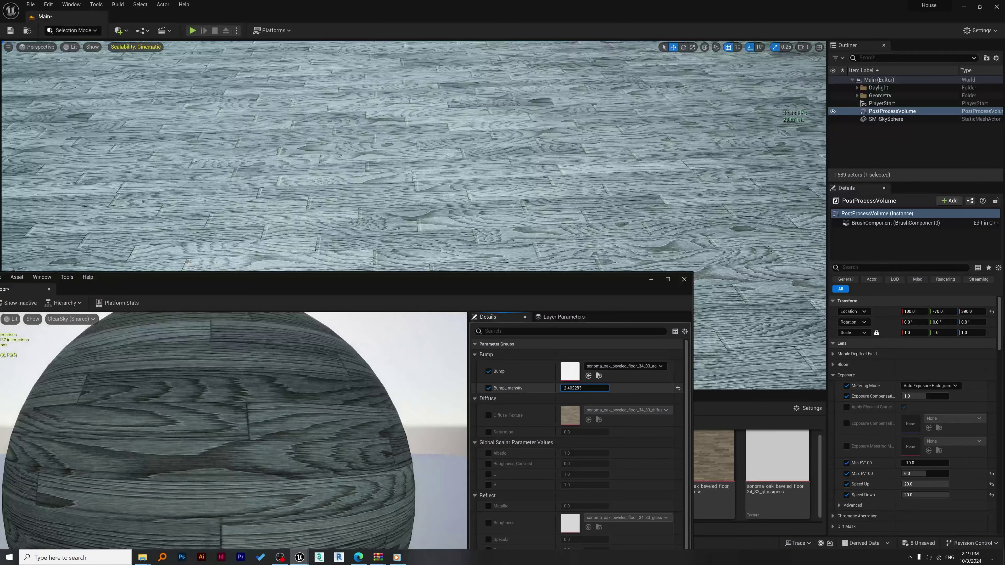
click(678, 387)
drag(601, 293, 613, 243)
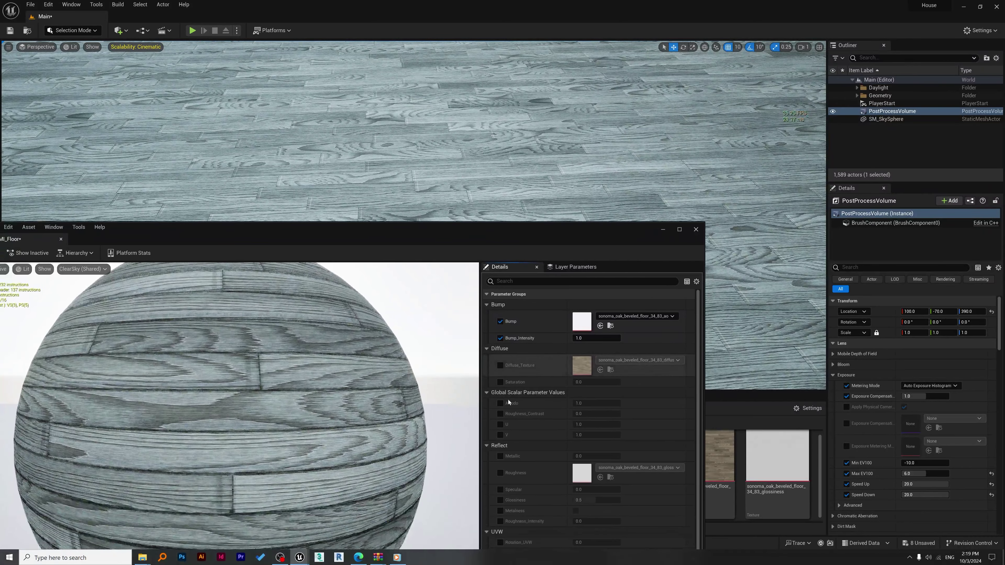
Step: Enable the Saturation and Albedo overrides in MI_Floor and set them to about -0.25 and 2.57
click(500, 382)
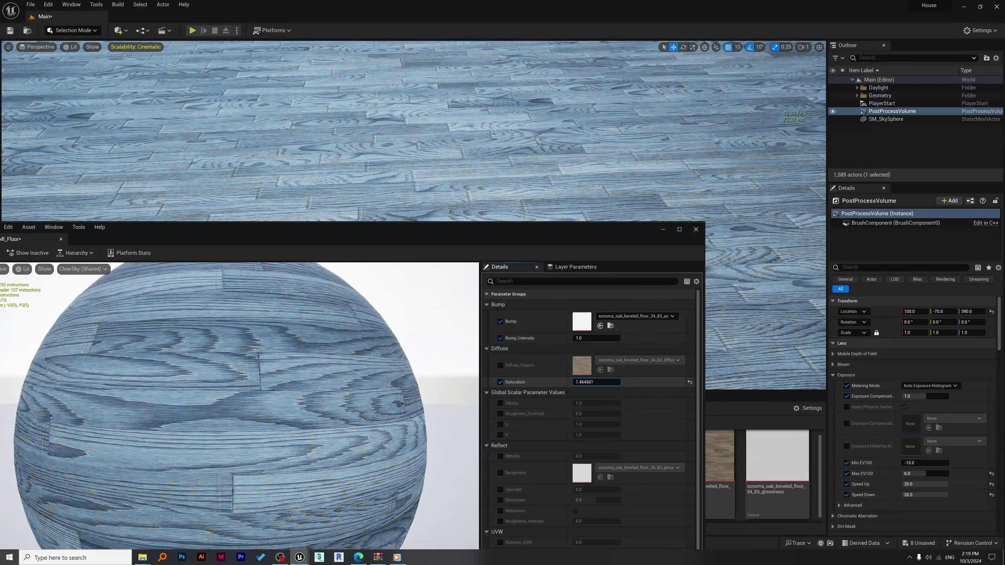
mouse_move(590, 382)
mouse_down()
mouse_move(605, 383)
mouse_move(558, 382)
mouse_move(581, 382)
mouse_up()
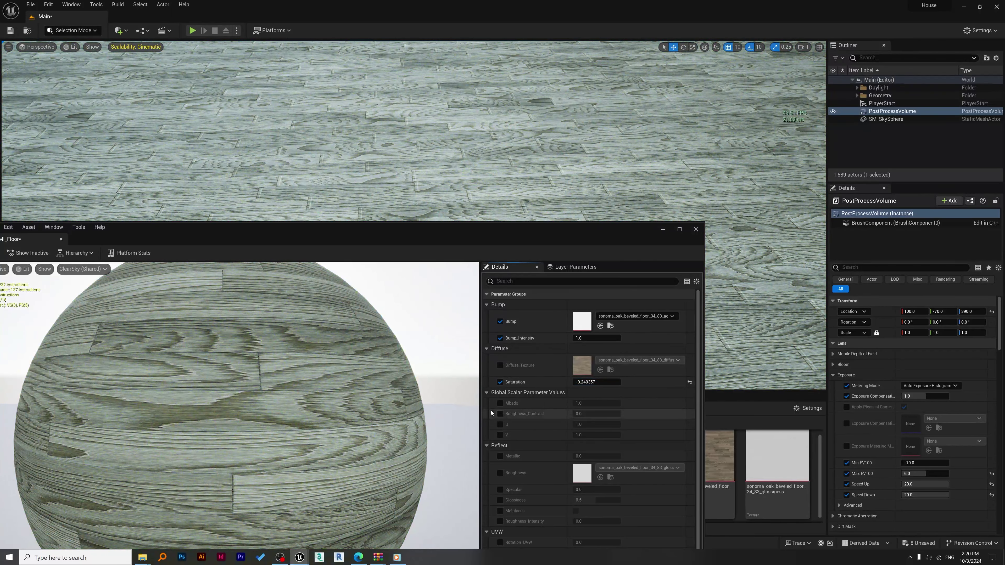
click(500, 403)
mouse_move(584, 403)
mouse_down()
mouse_move(649, 403)
mouse_move(594, 403)
mouse_move(633, 414)
mouse_move(605, 413)
mouse_move(602, 425)
mouse_move(631, 425)
mouse_move(594, 435)
mouse_move(605, 435)
mouse_up()
Step: Enable the Roughness_Contrast, U and V overrides in MI_Floor and set them to about -6.42, 2.14 and 1.67
click(500, 414)
click(500, 425)
click(500, 434)
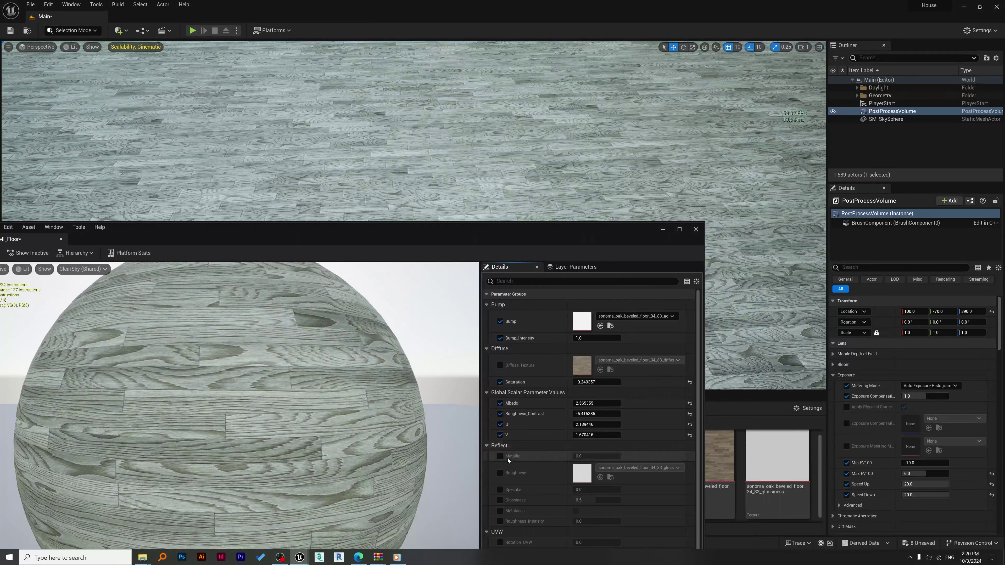
scroll(522, 452, down, 3)
scroll(523, 451, down, 1)
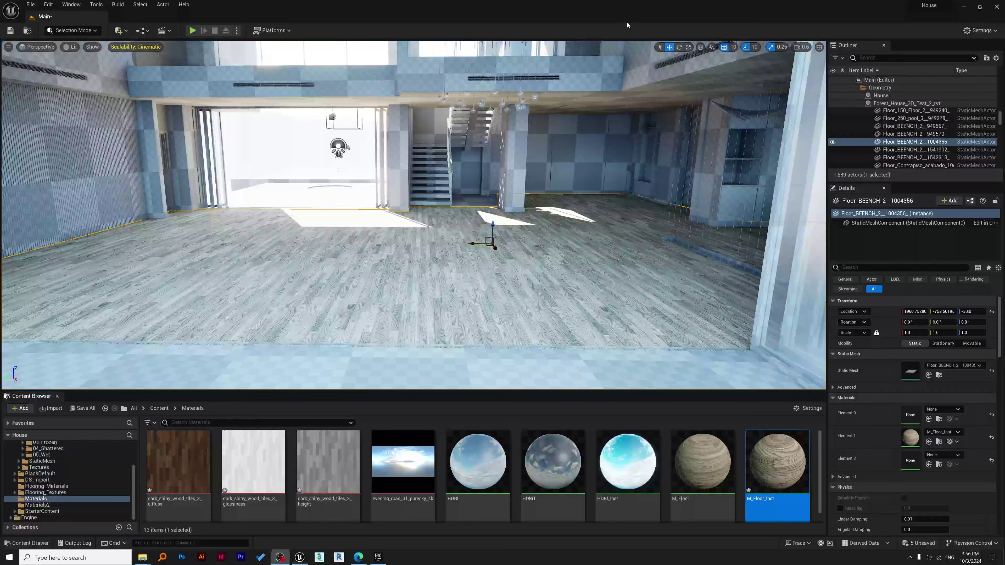
Step: Review the M_Floor_Inst parameters and examine how the wood material looks on the floor in the level
key(w)
right_drag(601, 166, 502, 190)
double_click(780, 463)
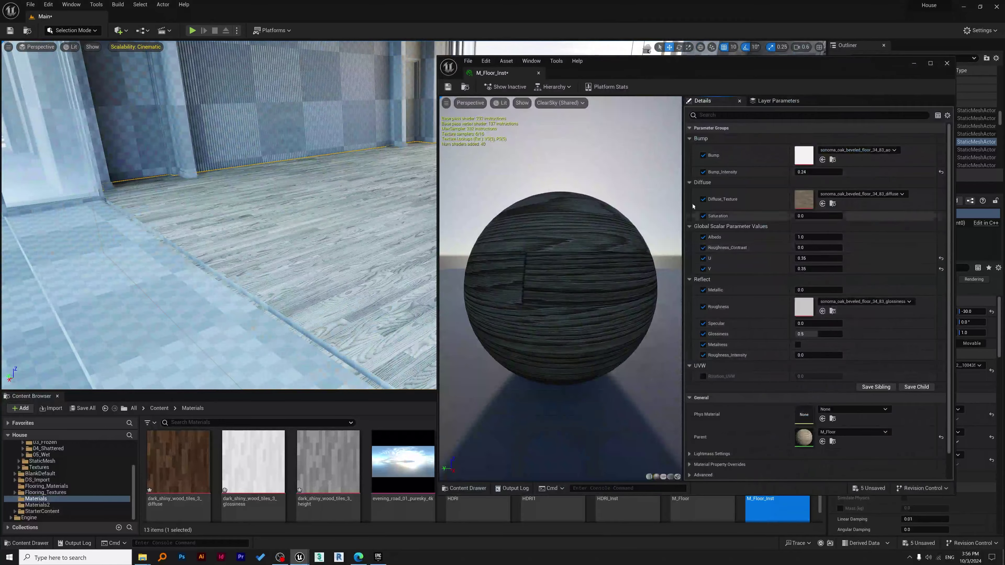
click(914, 64)
key(w)
mouse_move(560, 261)
right_down()
mouse_move(597, 265)
mouse_move(593, 234)
mouse_move(559, 261)
right_up()
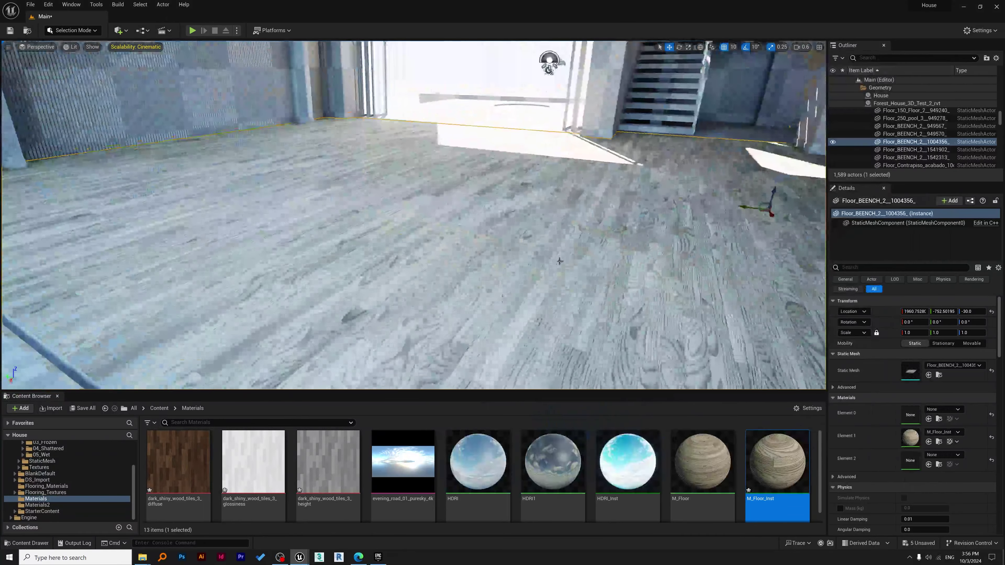
Step: Open the M_Floor material graph, check the Bump_Intensity parameter's default value and details in the Bump section, and close the editor
click(702, 475)
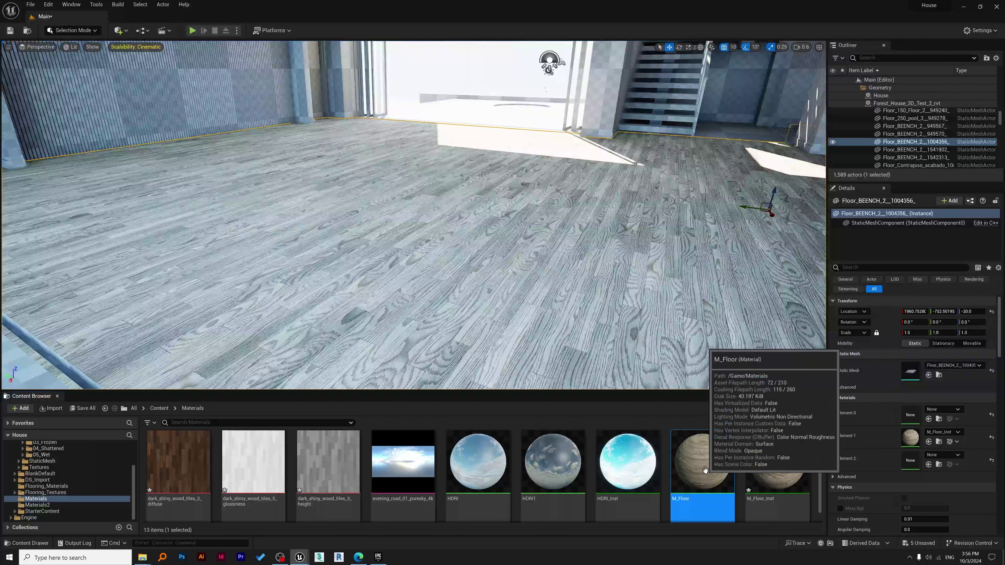
double_click(702, 475)
scroll(692, 330, down, 2)
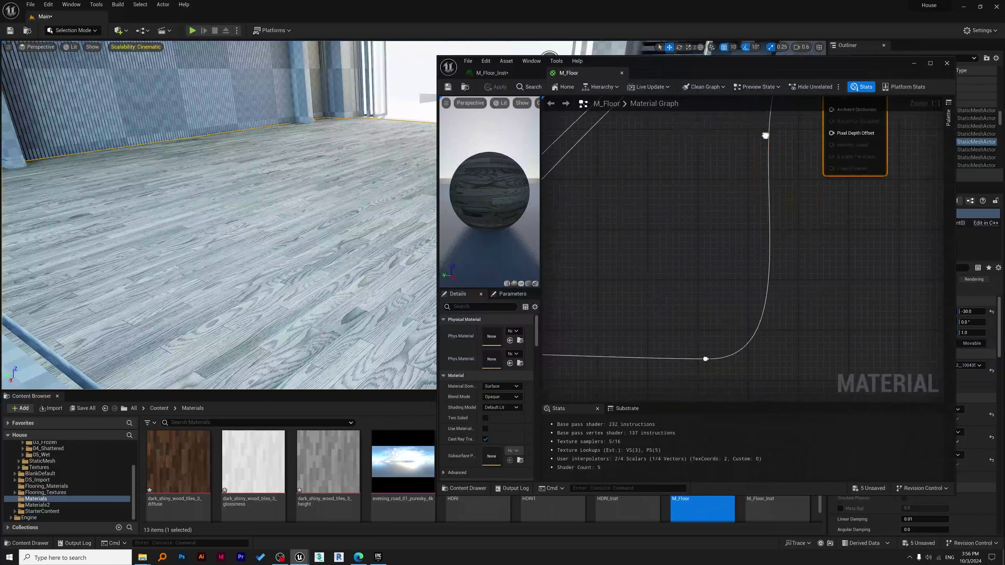
right_drag(684, 276, 872, 258)
scroll(773, 338, down, 3)
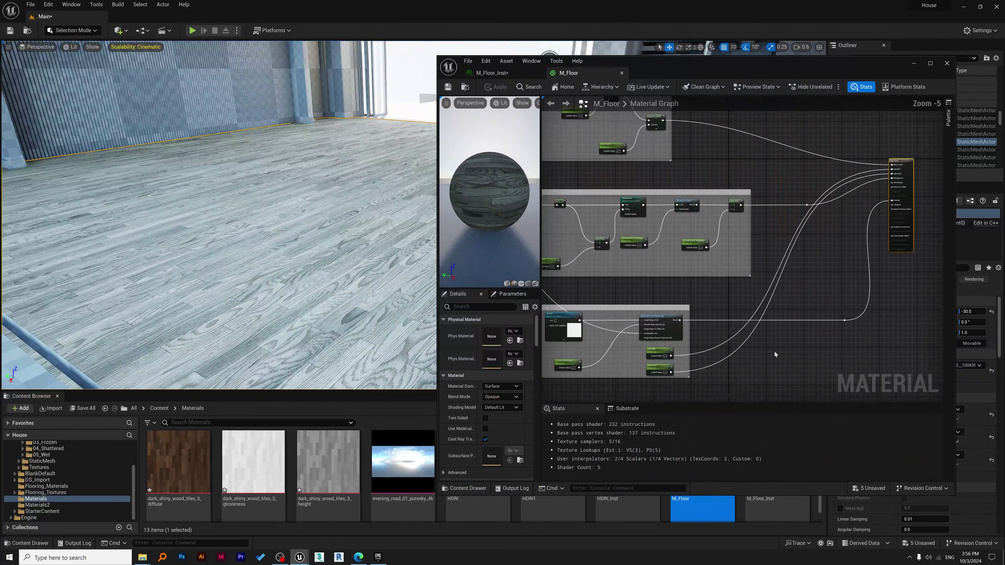
right_drag(772, 353, 848, 318)
scroll(633, 341, up, 5)
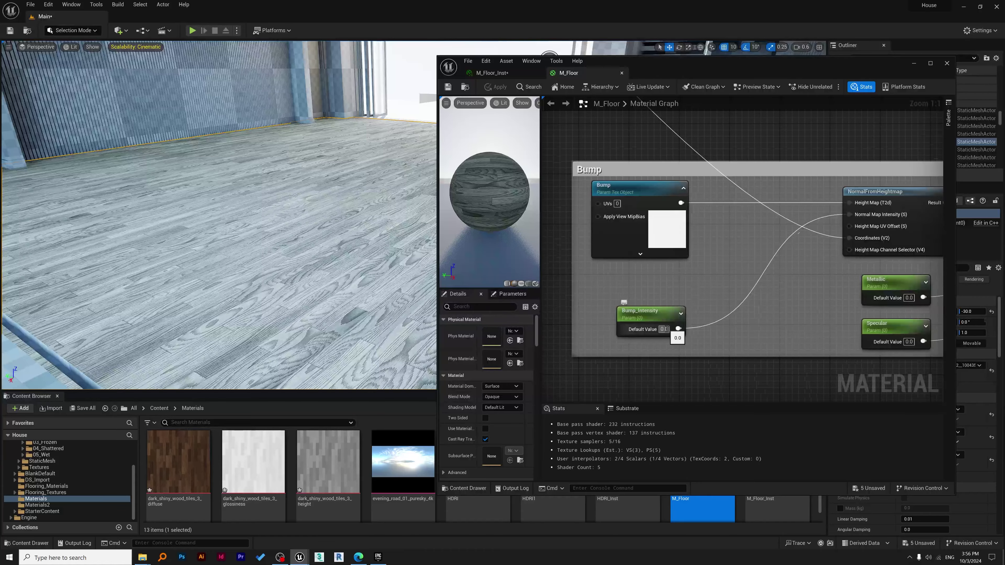
click(665, 329)
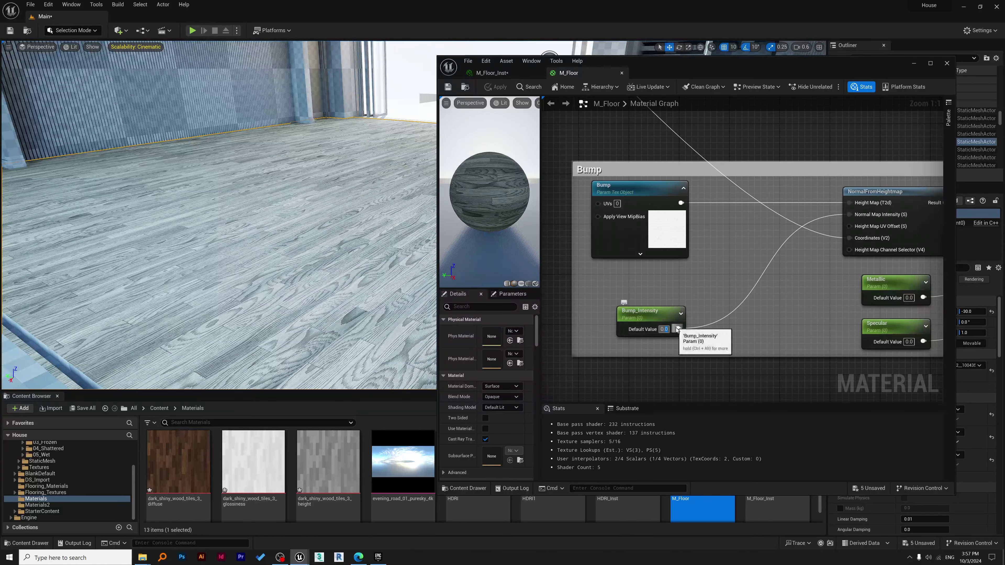
click(658, 319)
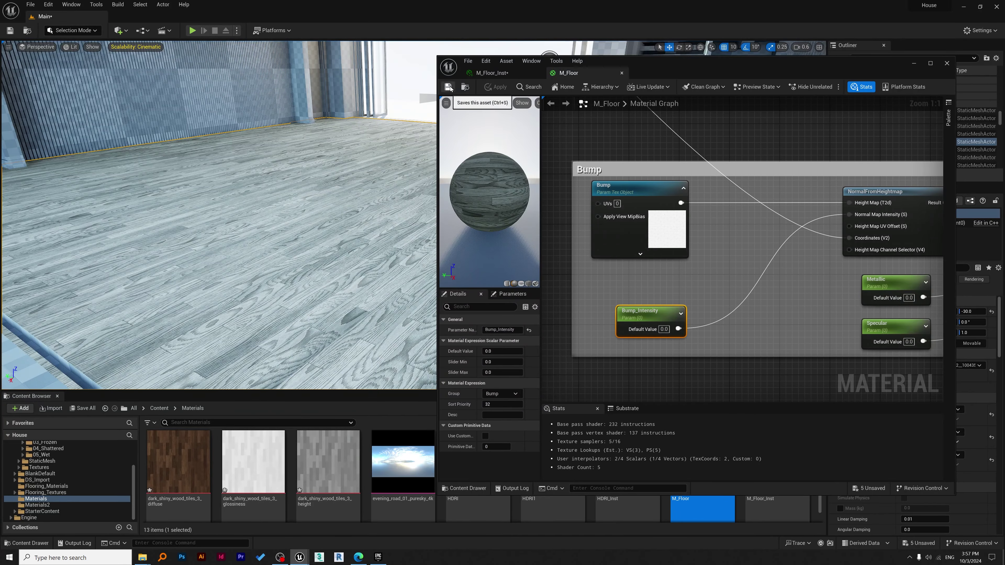
click(946, 64)
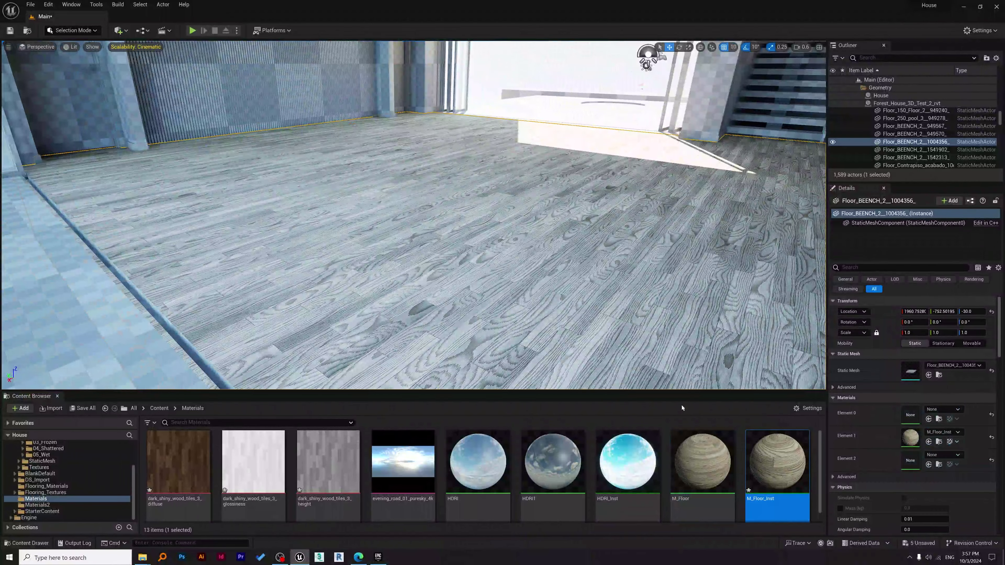
Step: Open the M_Floor_Inst instance for editing beside a closer view of the floor
double_click(764, 461)
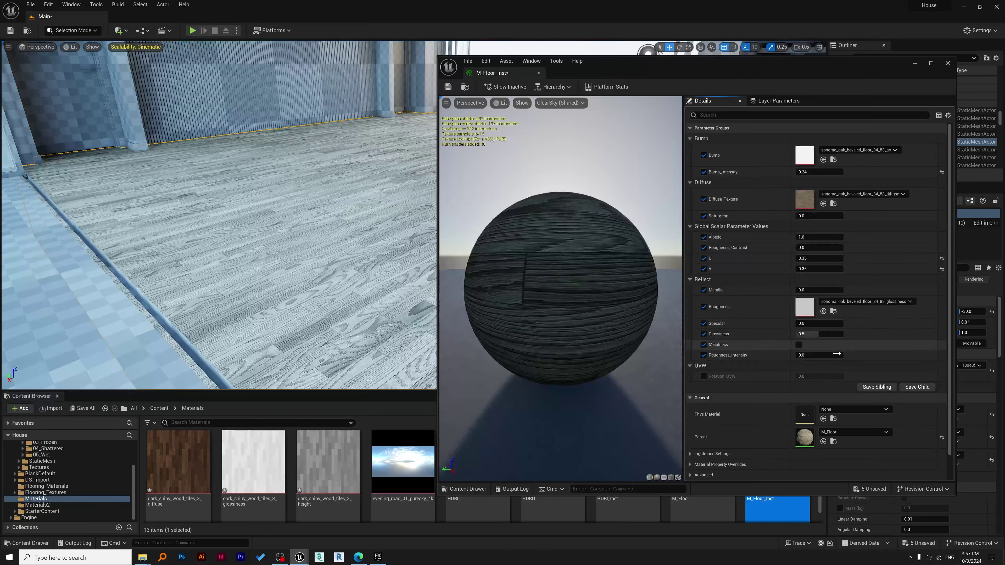
right_drag(291, 205, 325, 198)
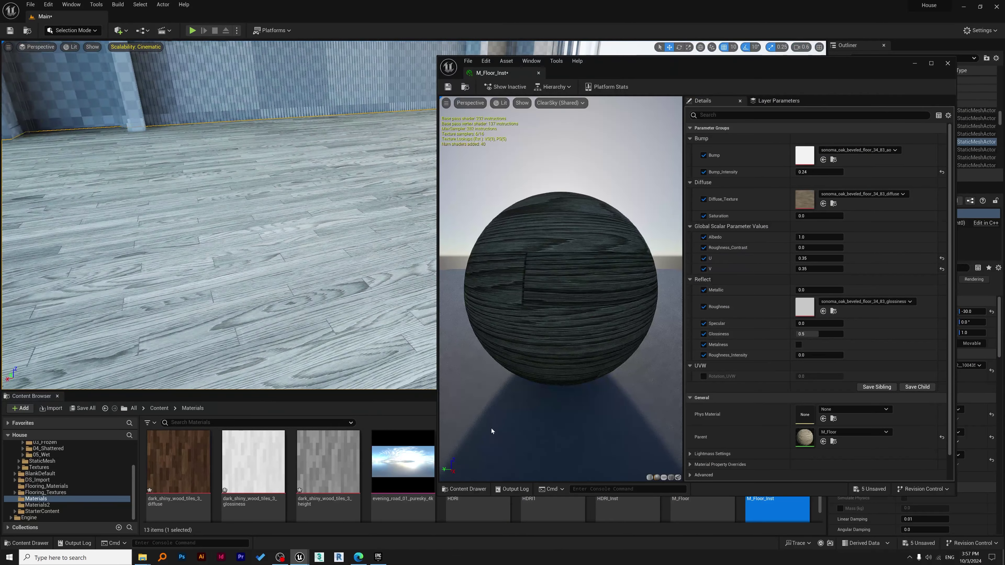